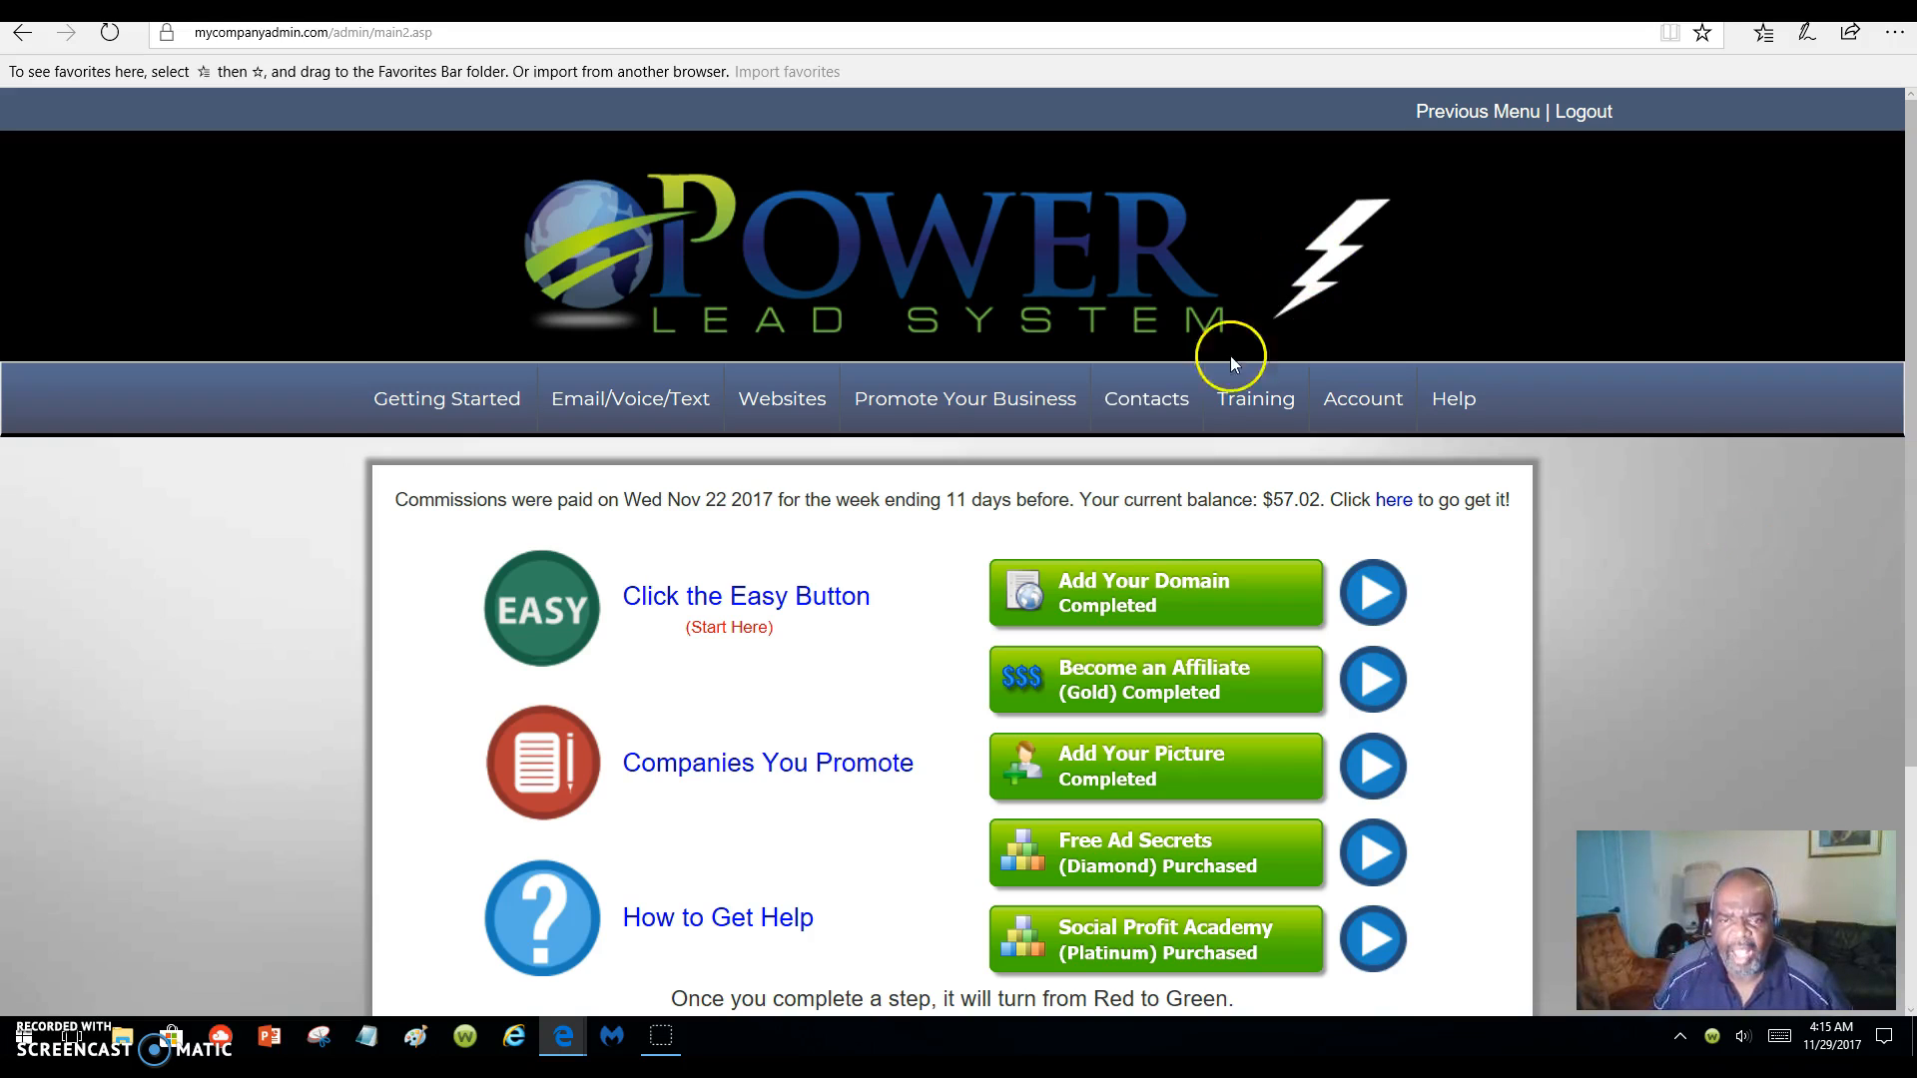
left_click(1160, 409)
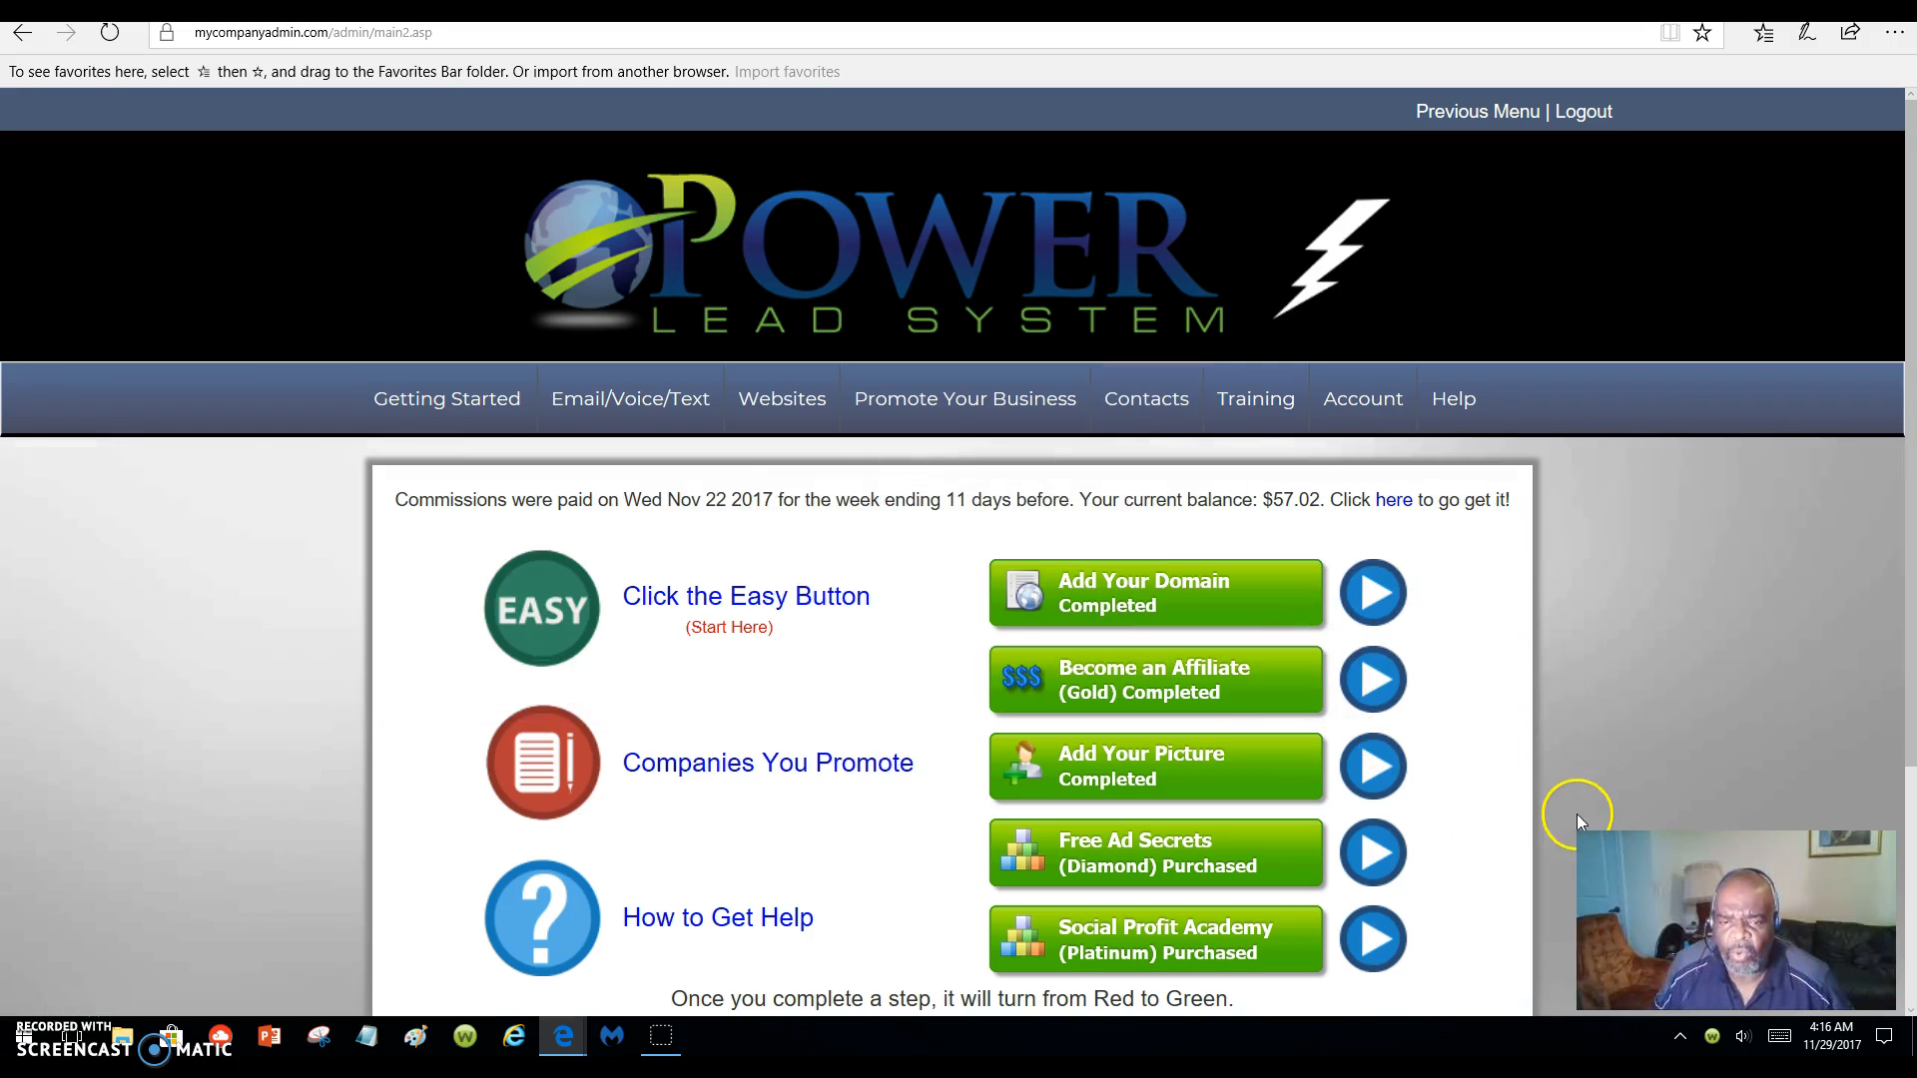
left_click(1728, 814)
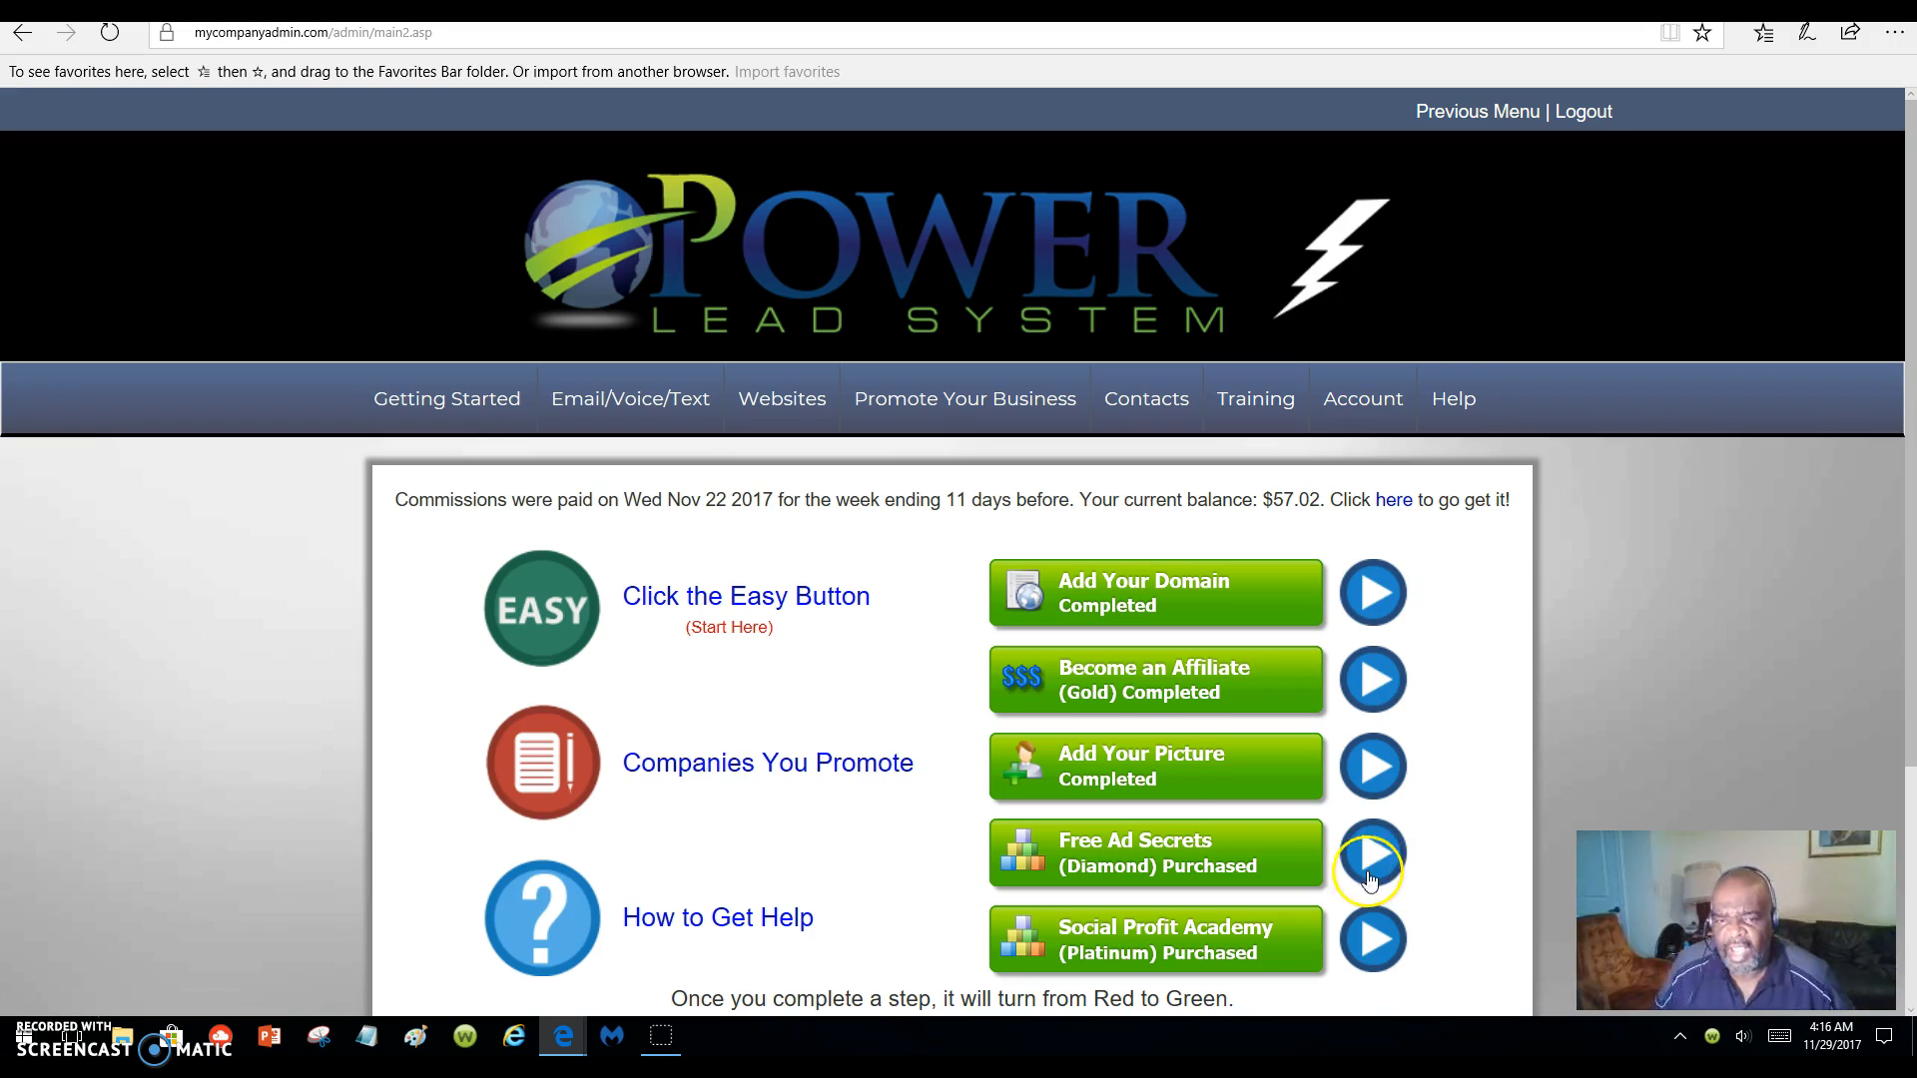
left_click(1212, 651)
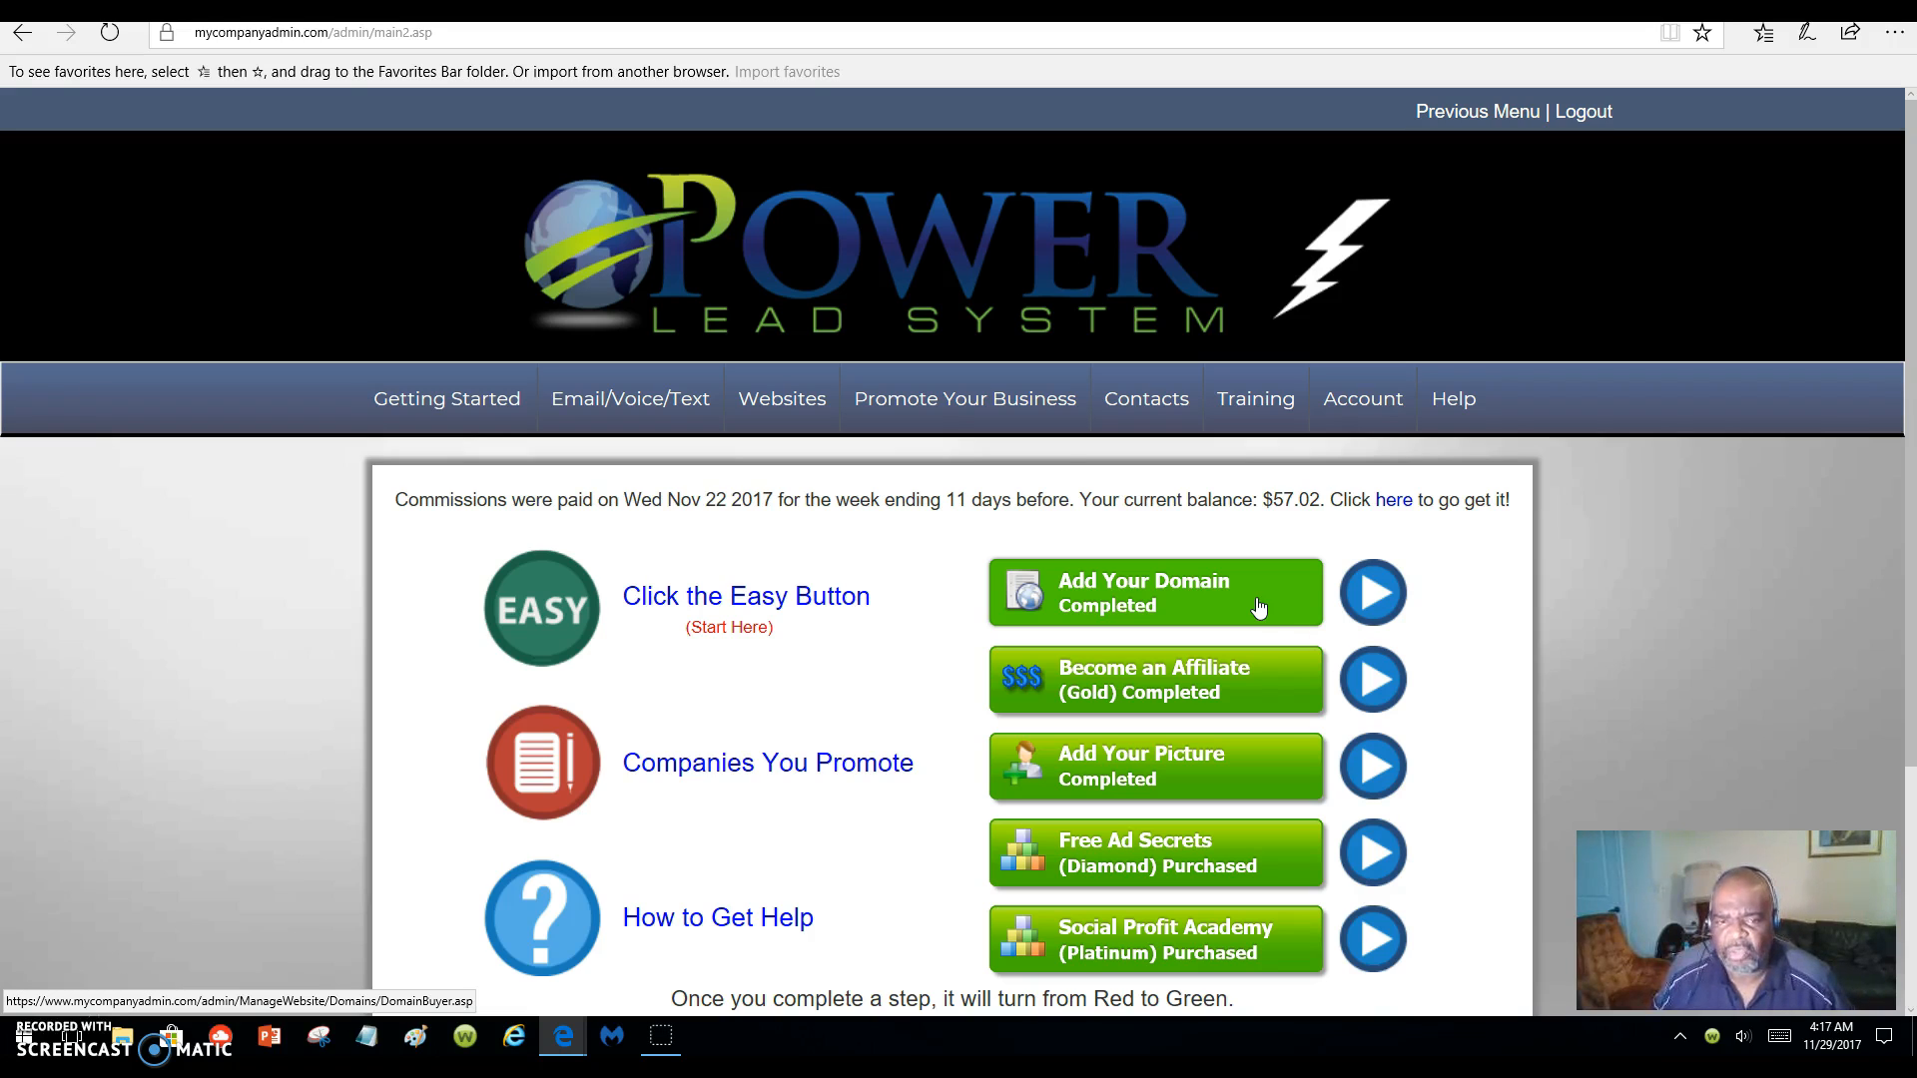
left_click(1601, 728)
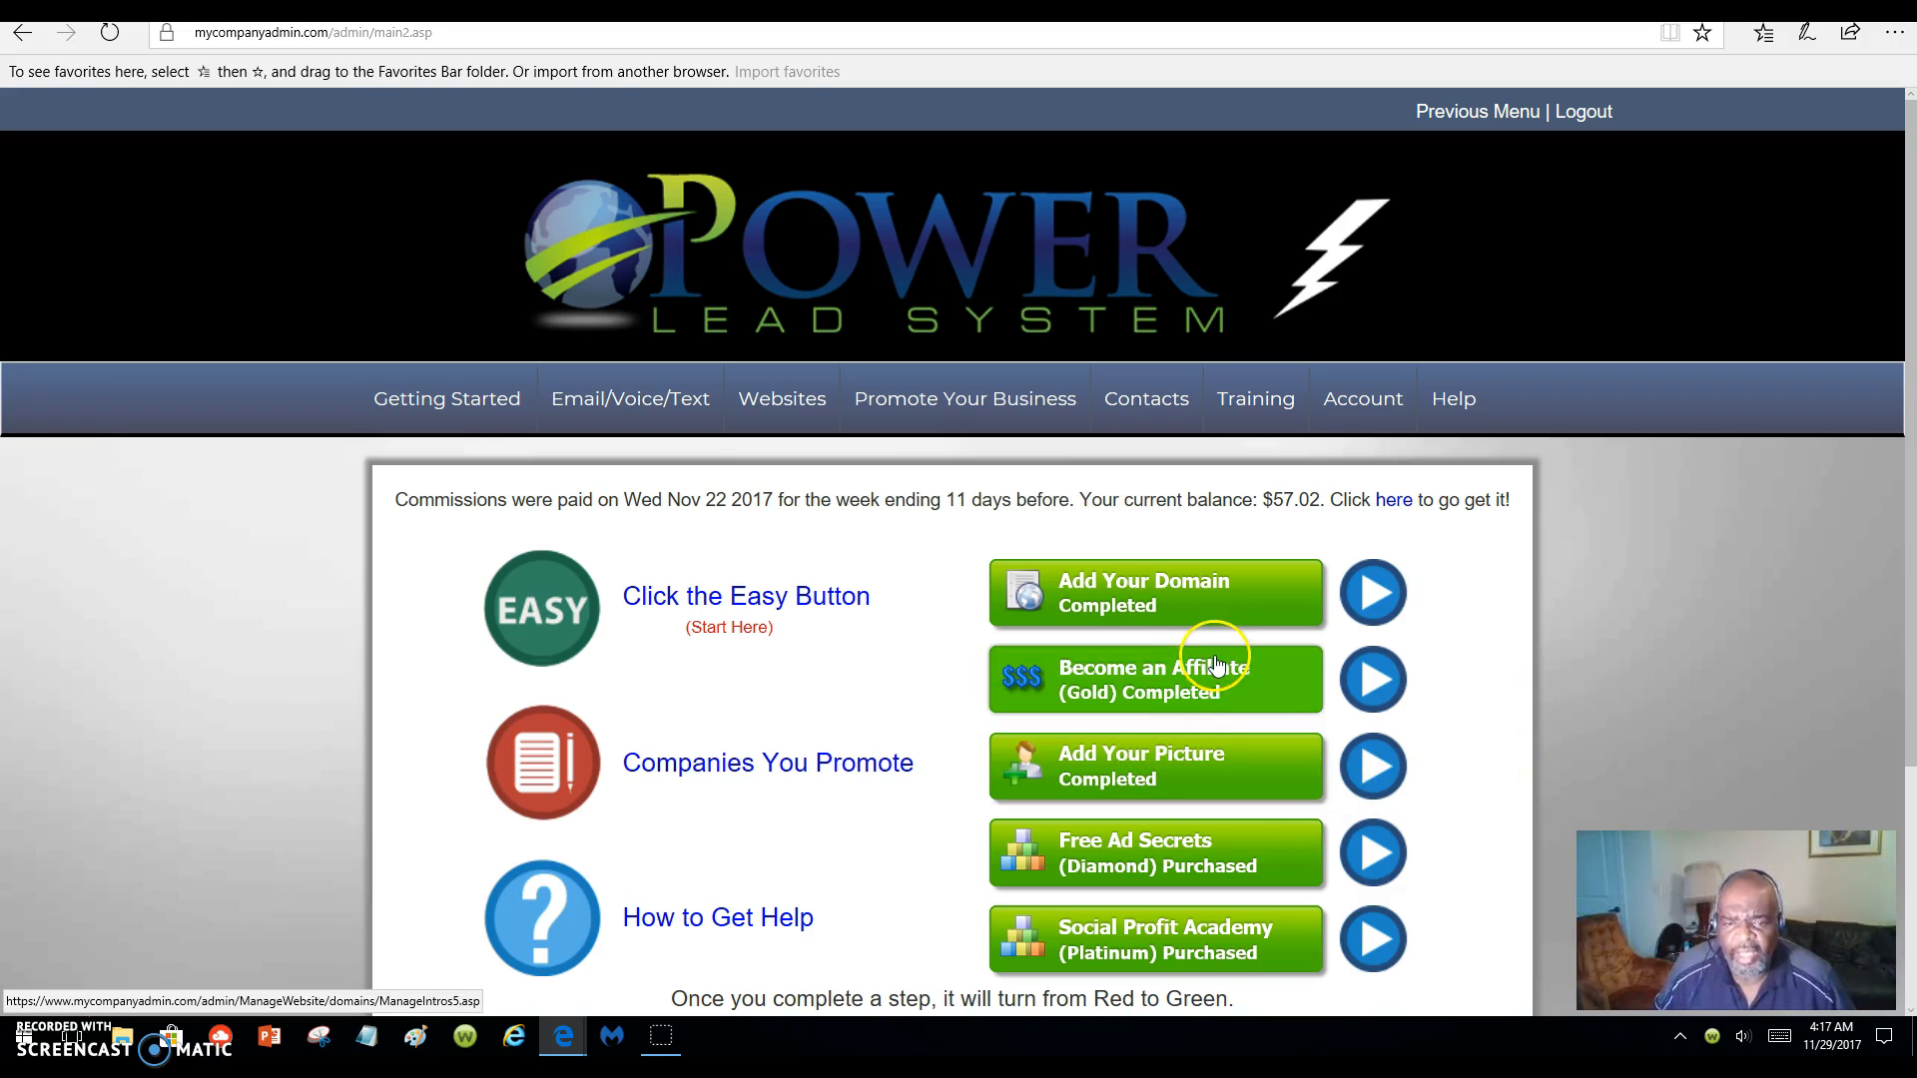
- Open the Websites page where a lead capture page is chosen for a domain
mouse_move(749, 400)
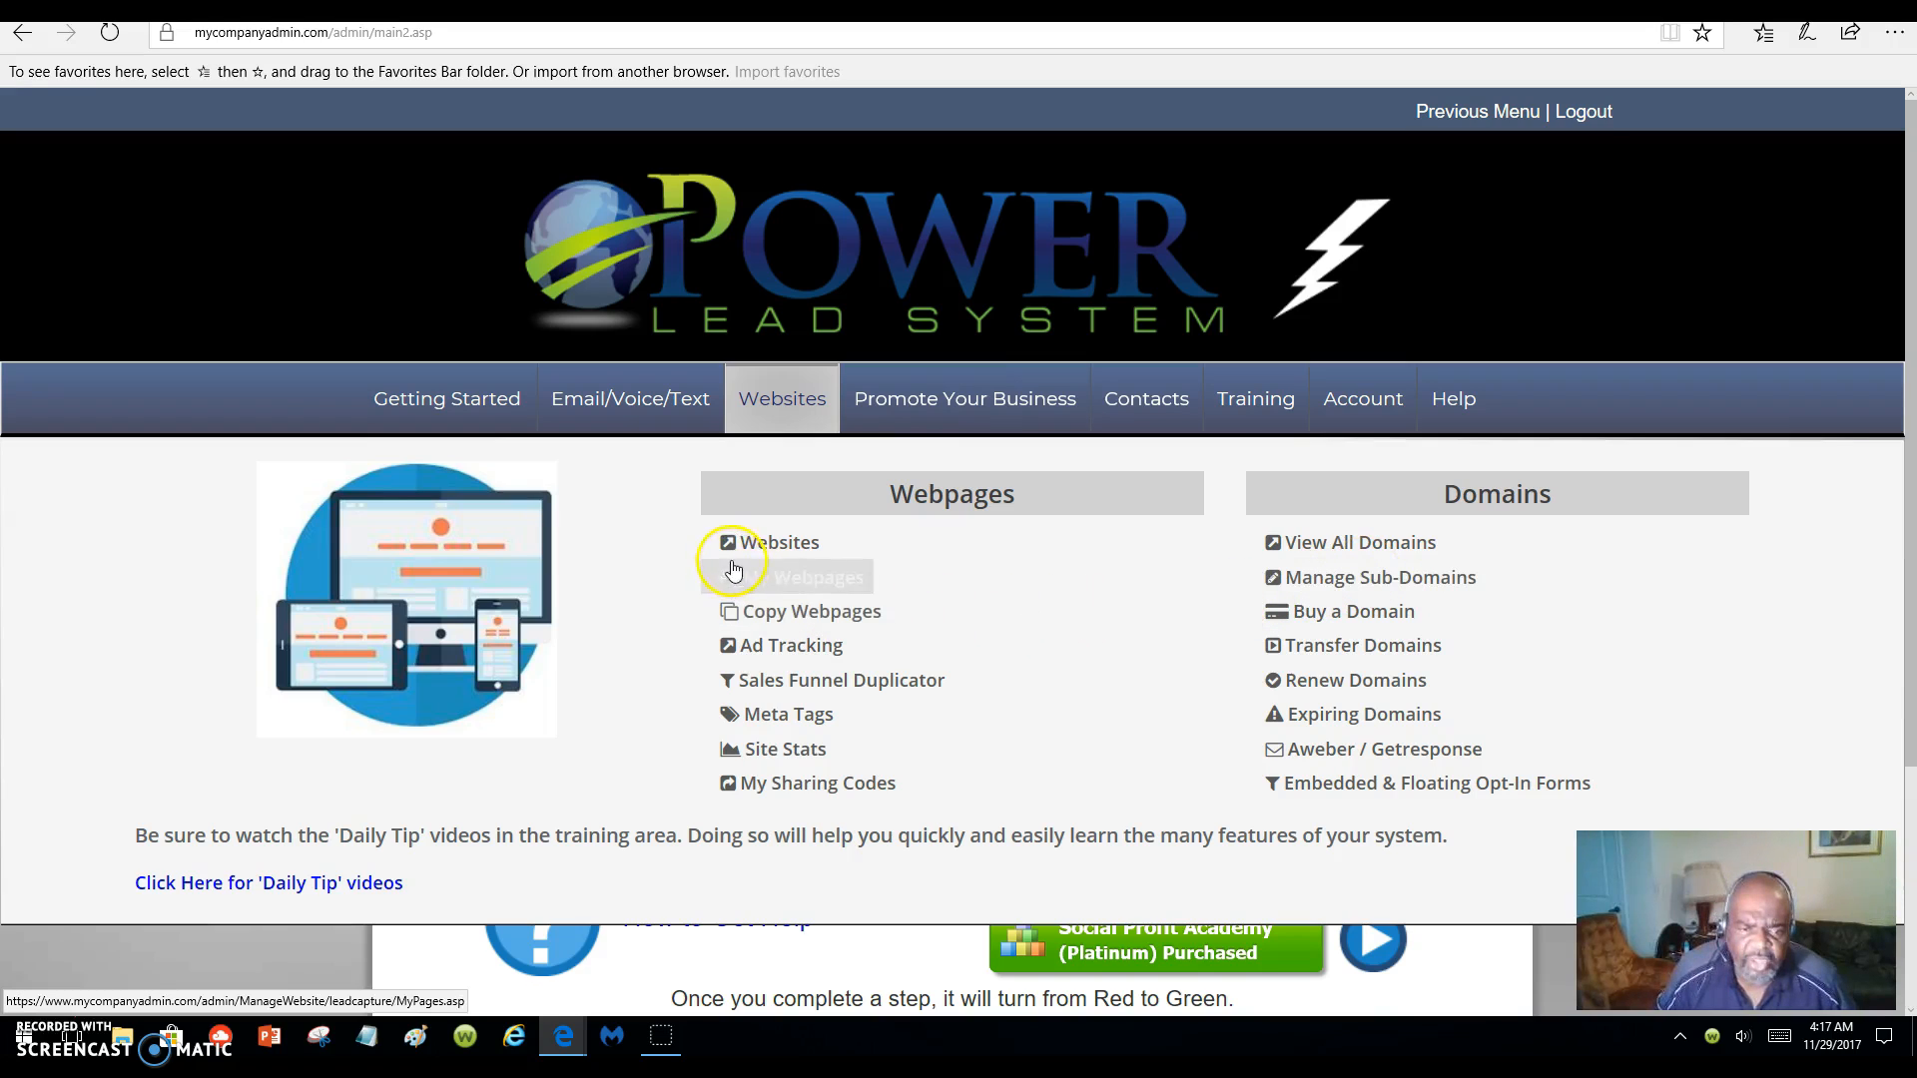
left_click(798, 545)
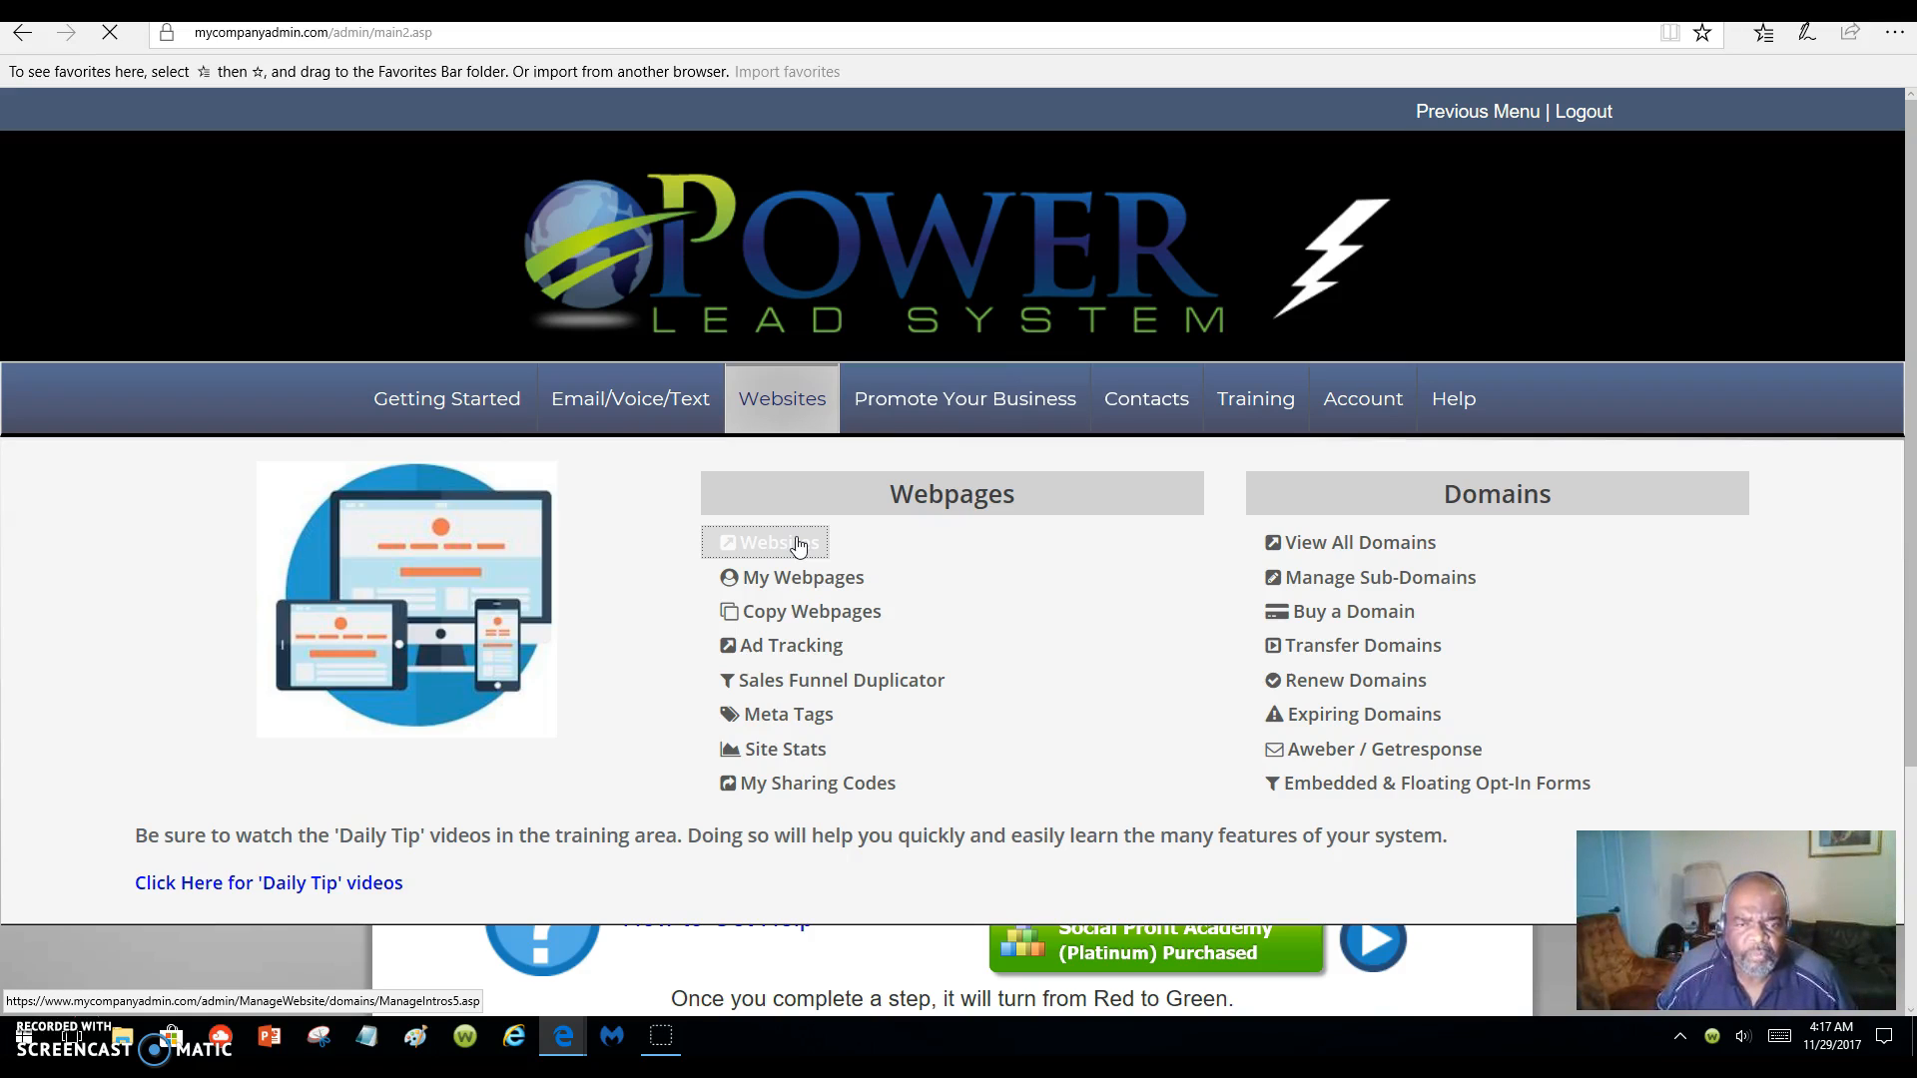
left_click(758, 543)
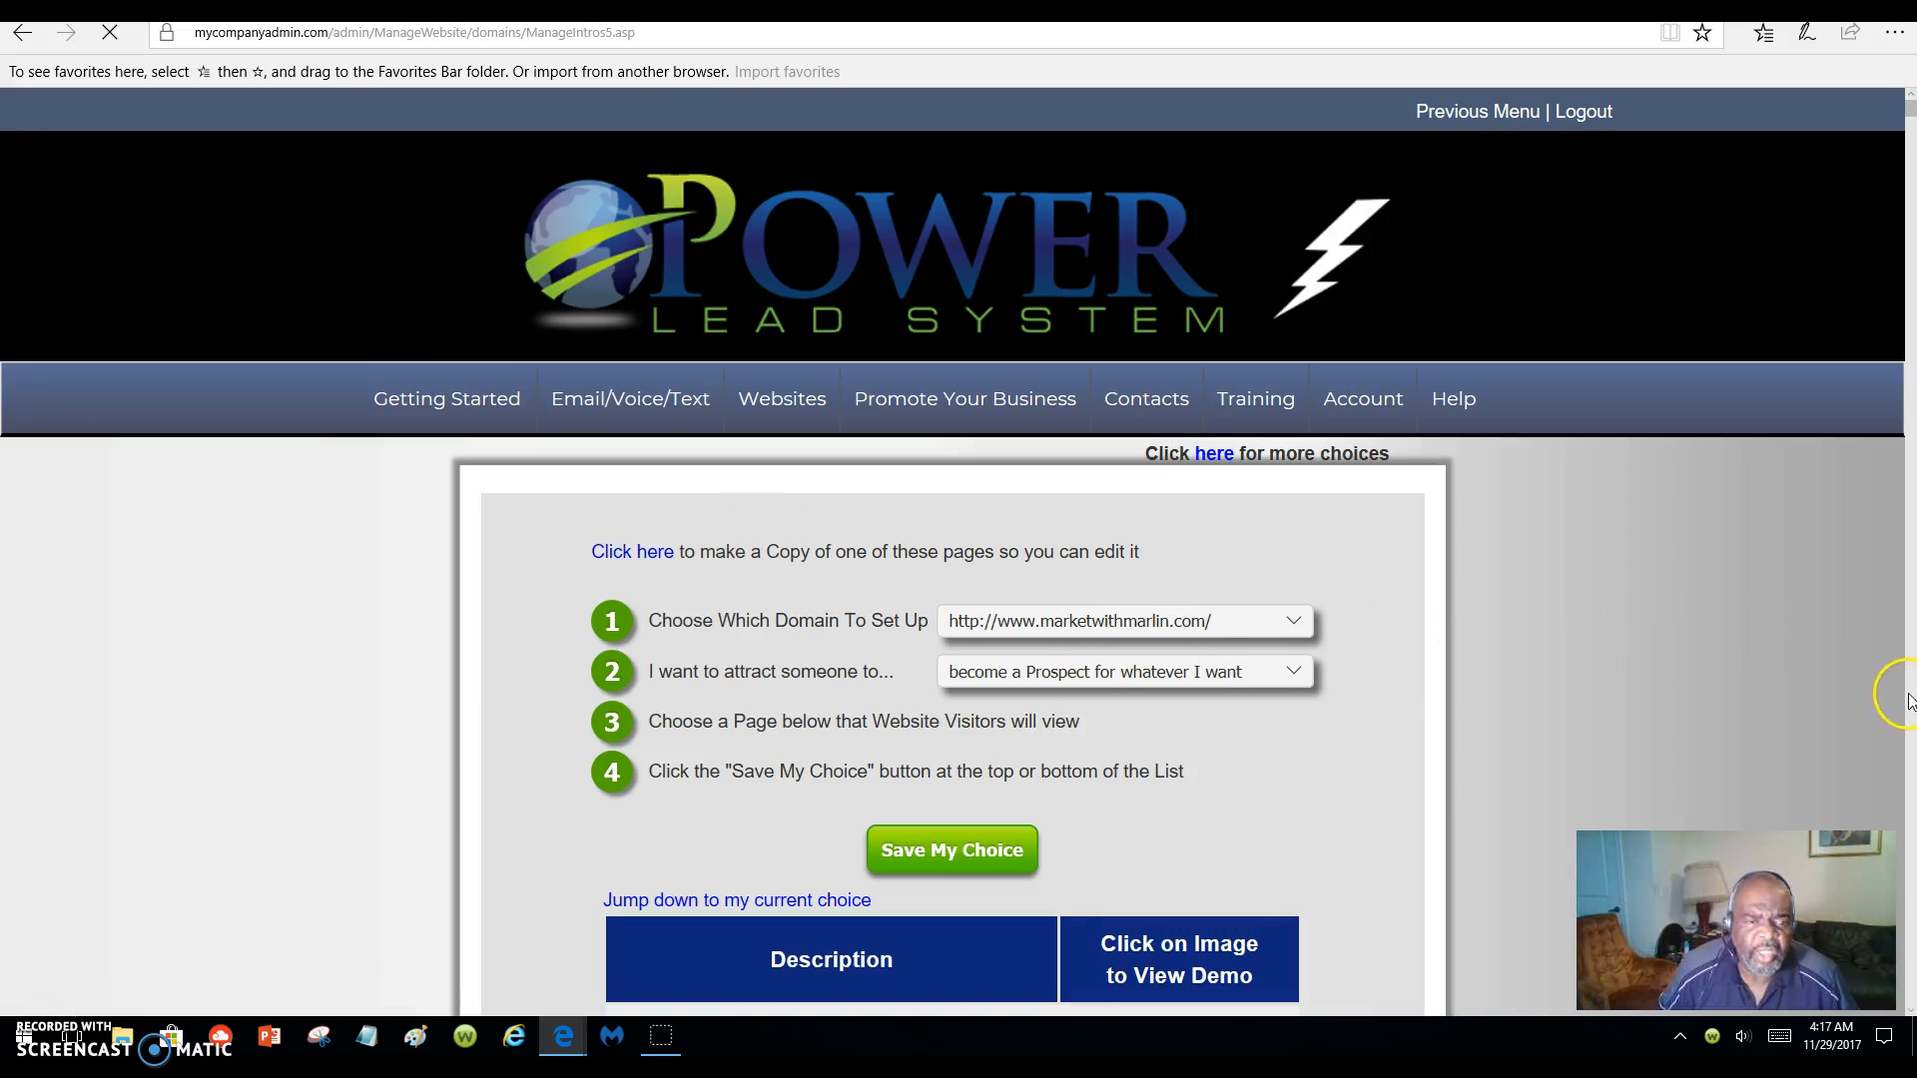
- Look through the ready-made pages listed under Sales Funnels Created for You
scroll(1463, 799, "down", 8)
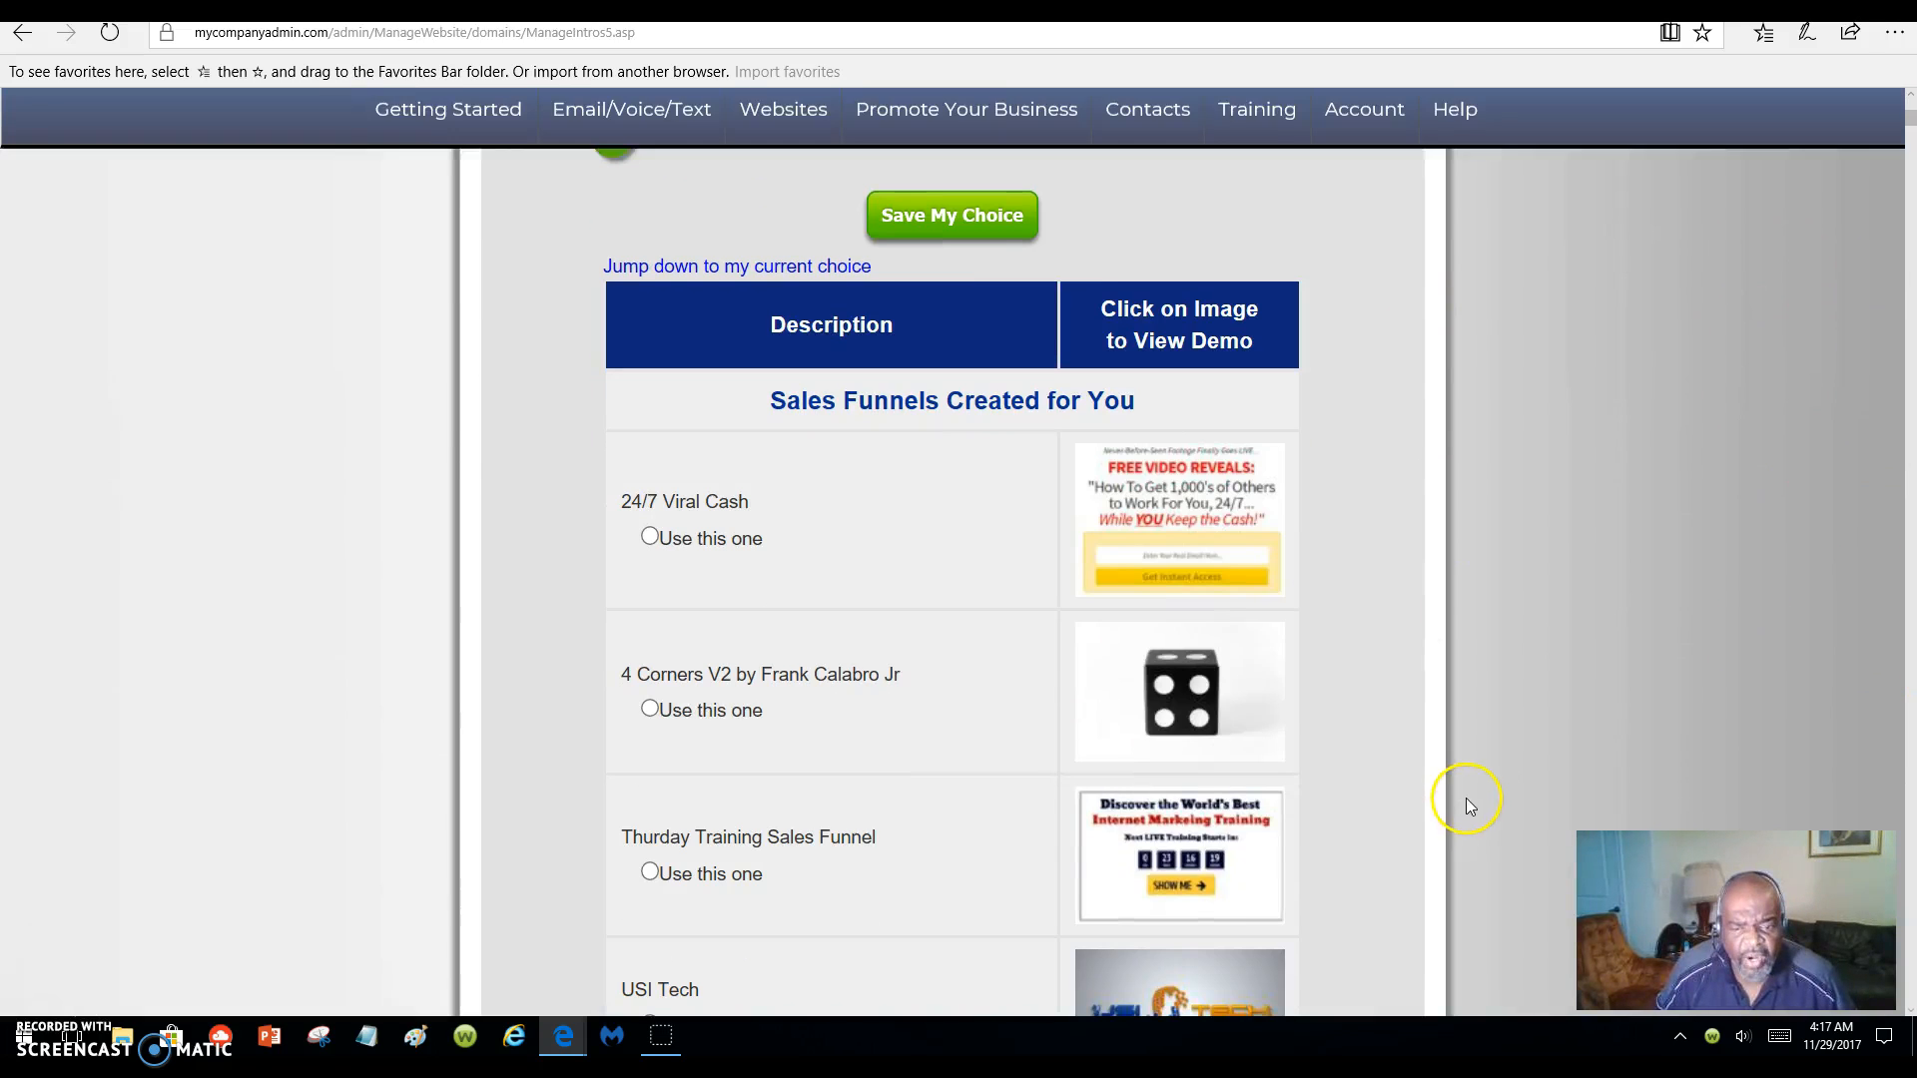
scroll(1408, 732, "down", 4)
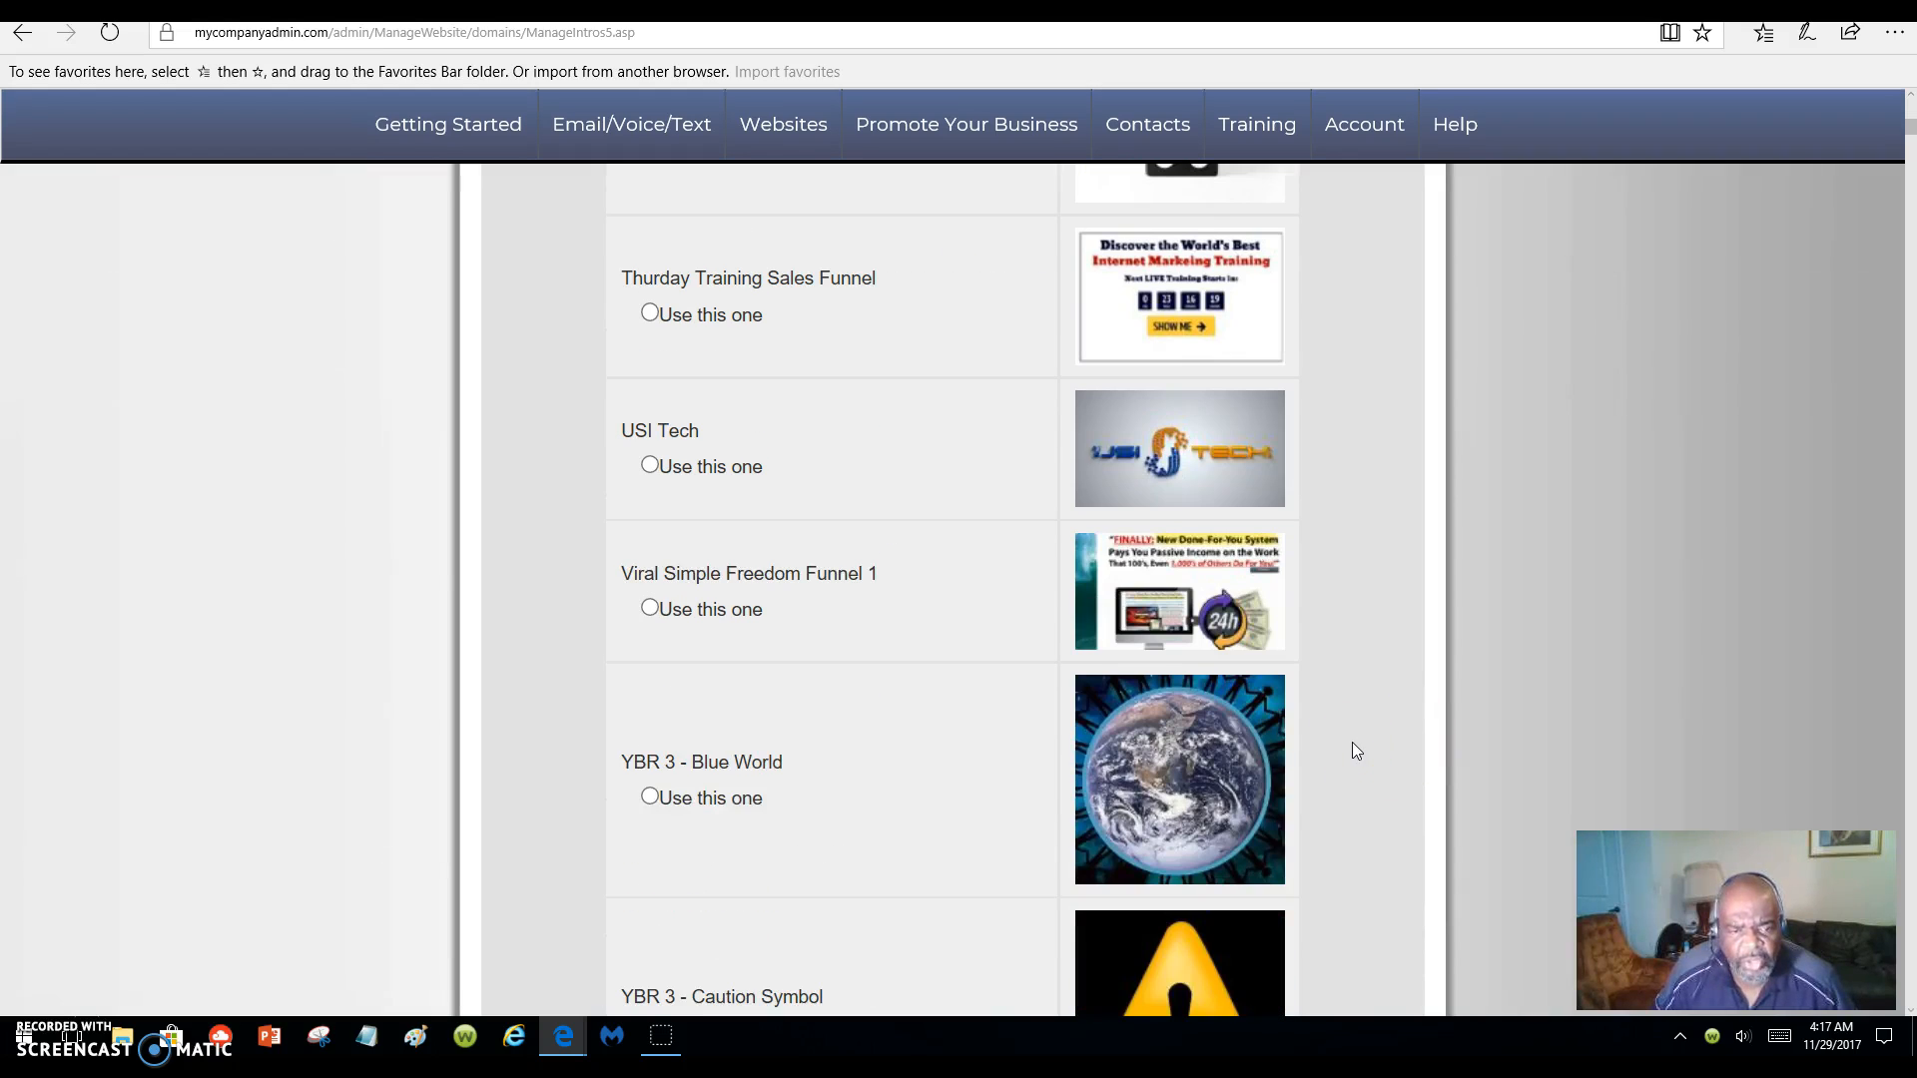
scroll(1353, 758, "down", 5)
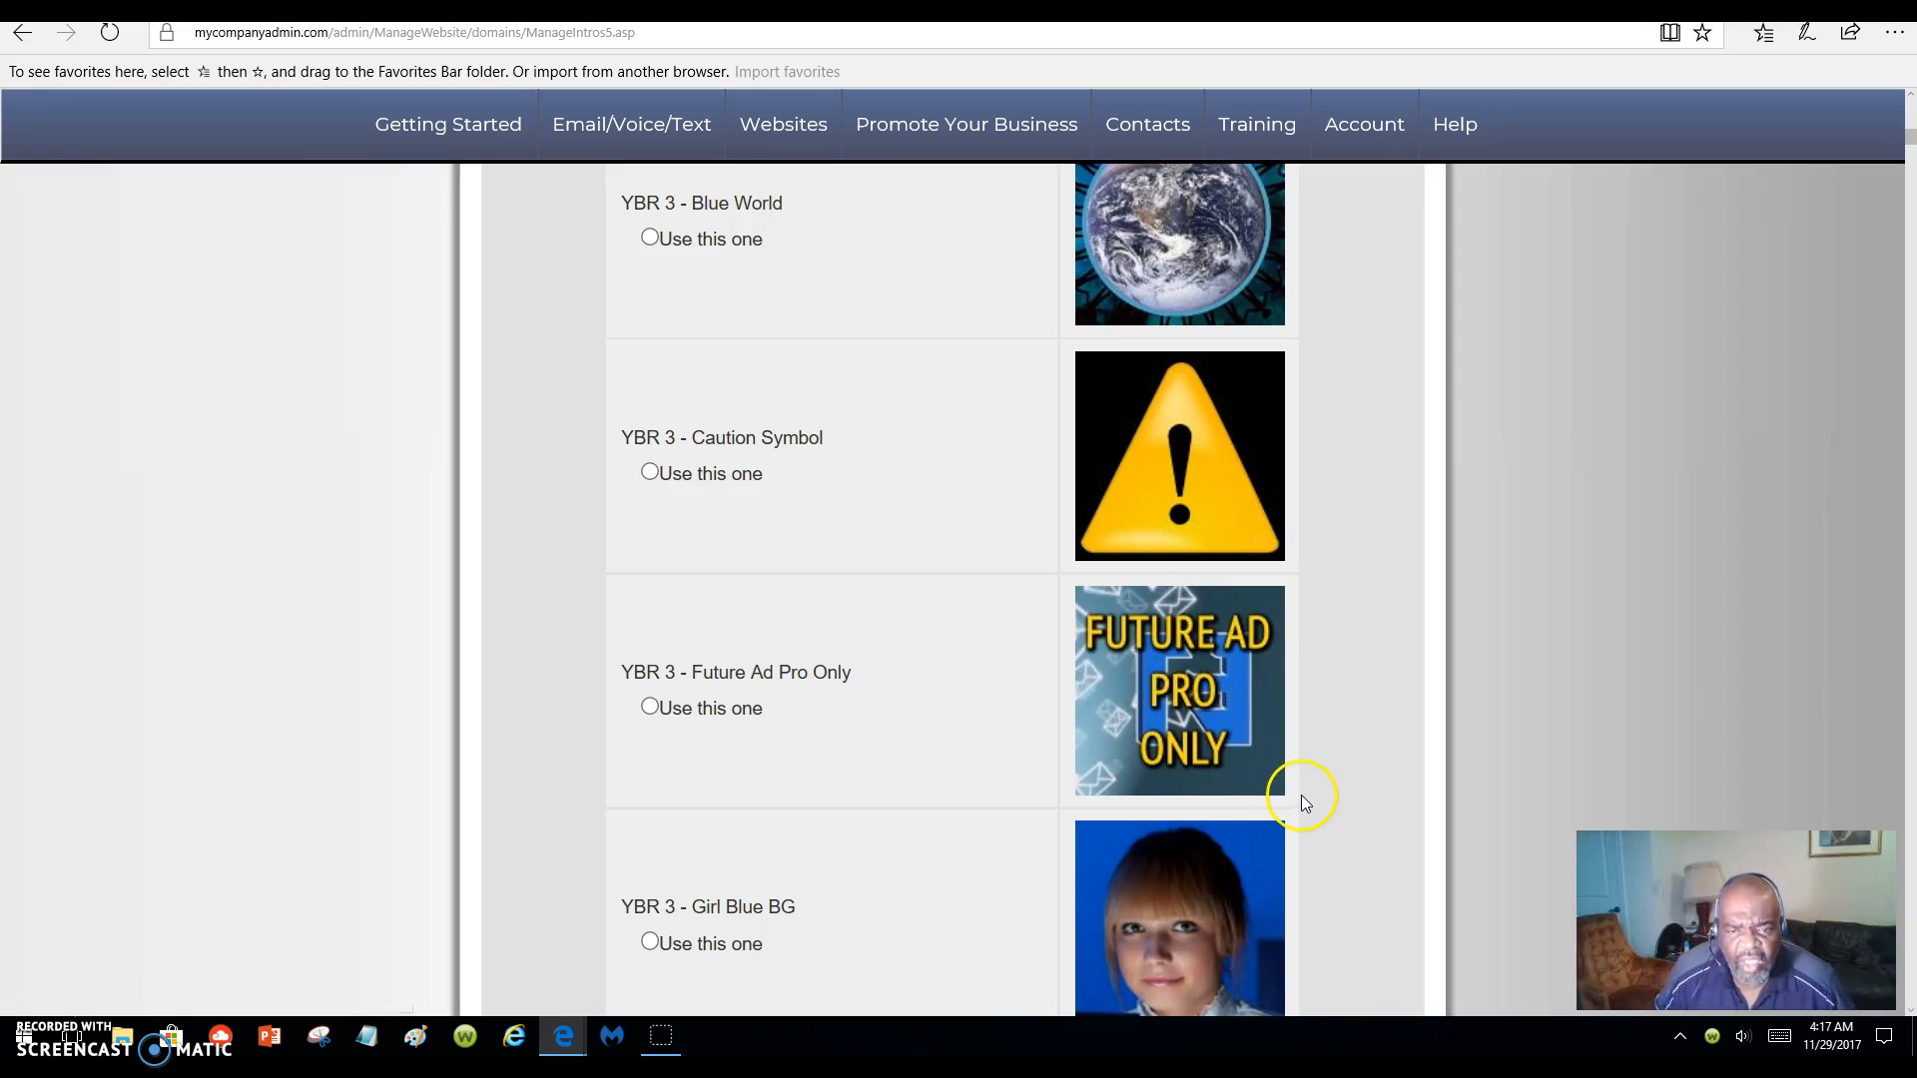
scroll(1259, 794, "down", 3)
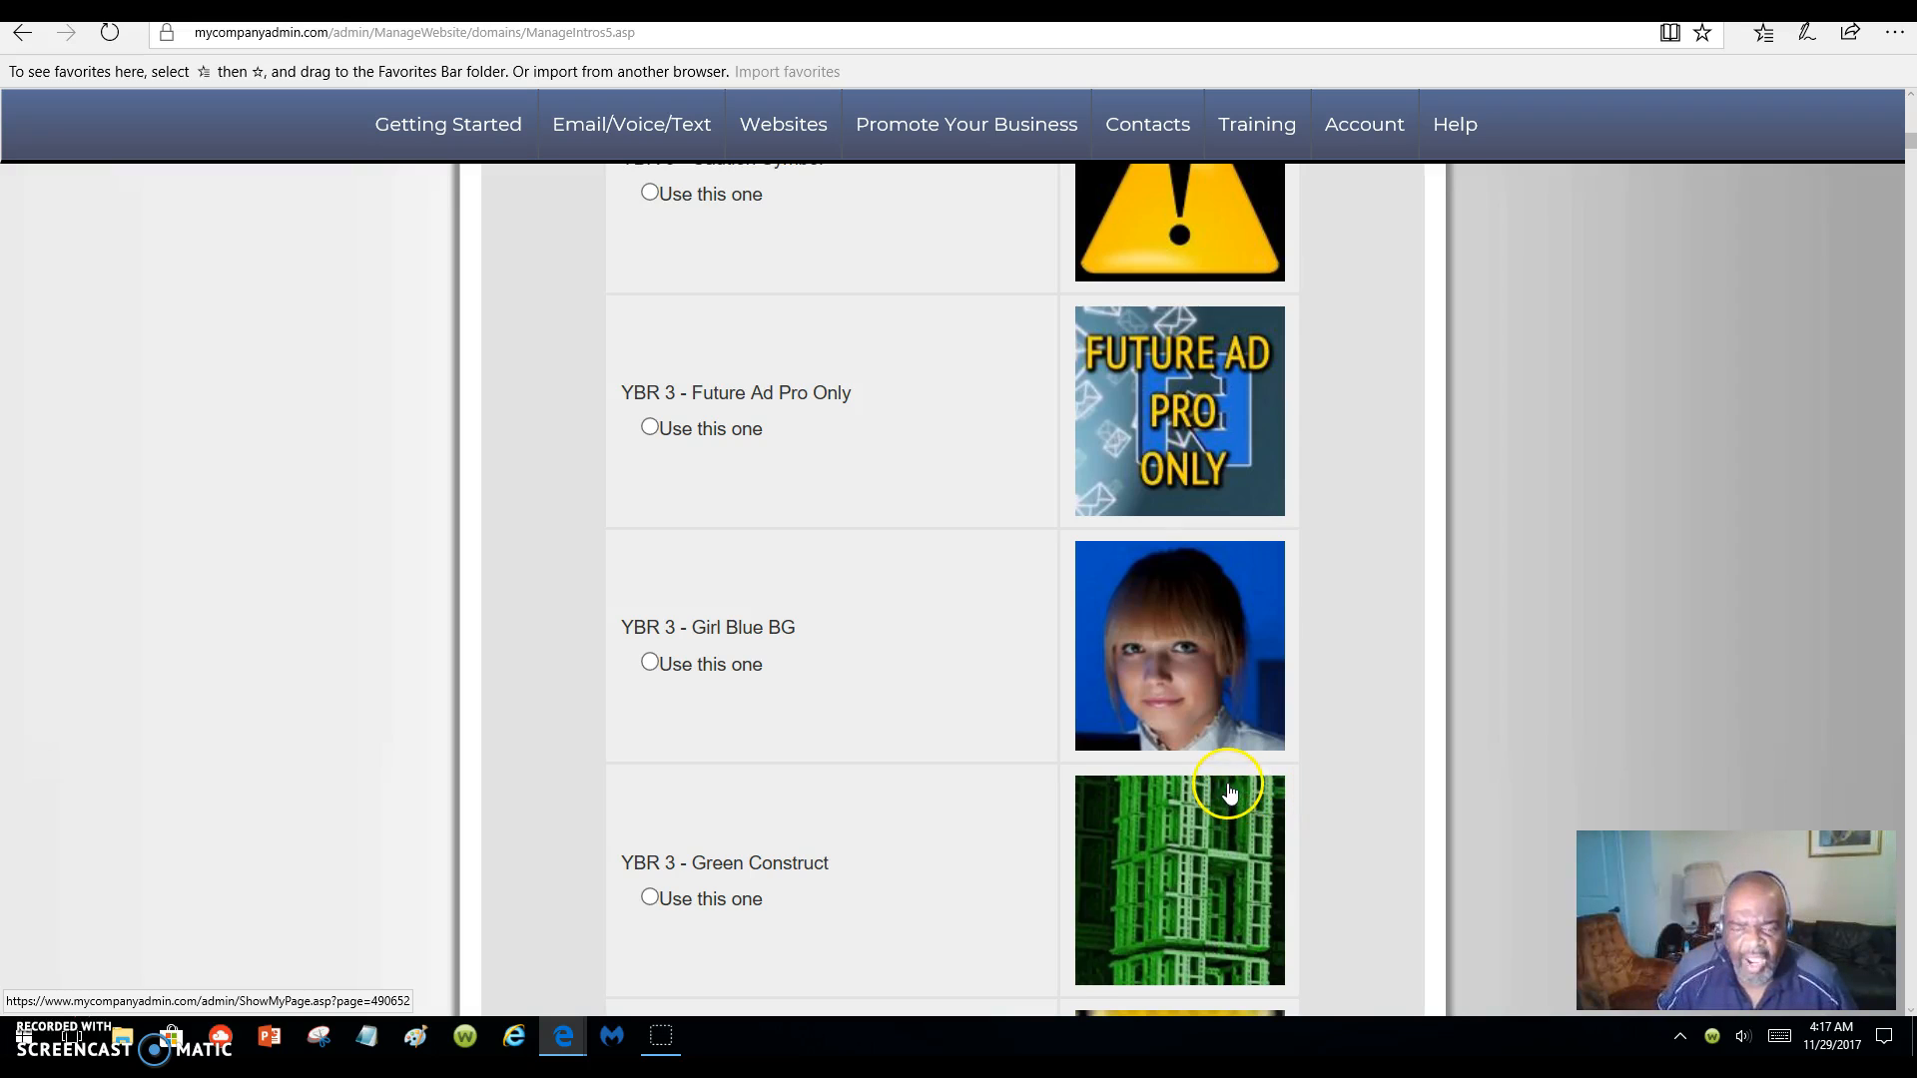
scroll(1236, 798, "down", 5)
scroll(1228, 612, "down", 3)
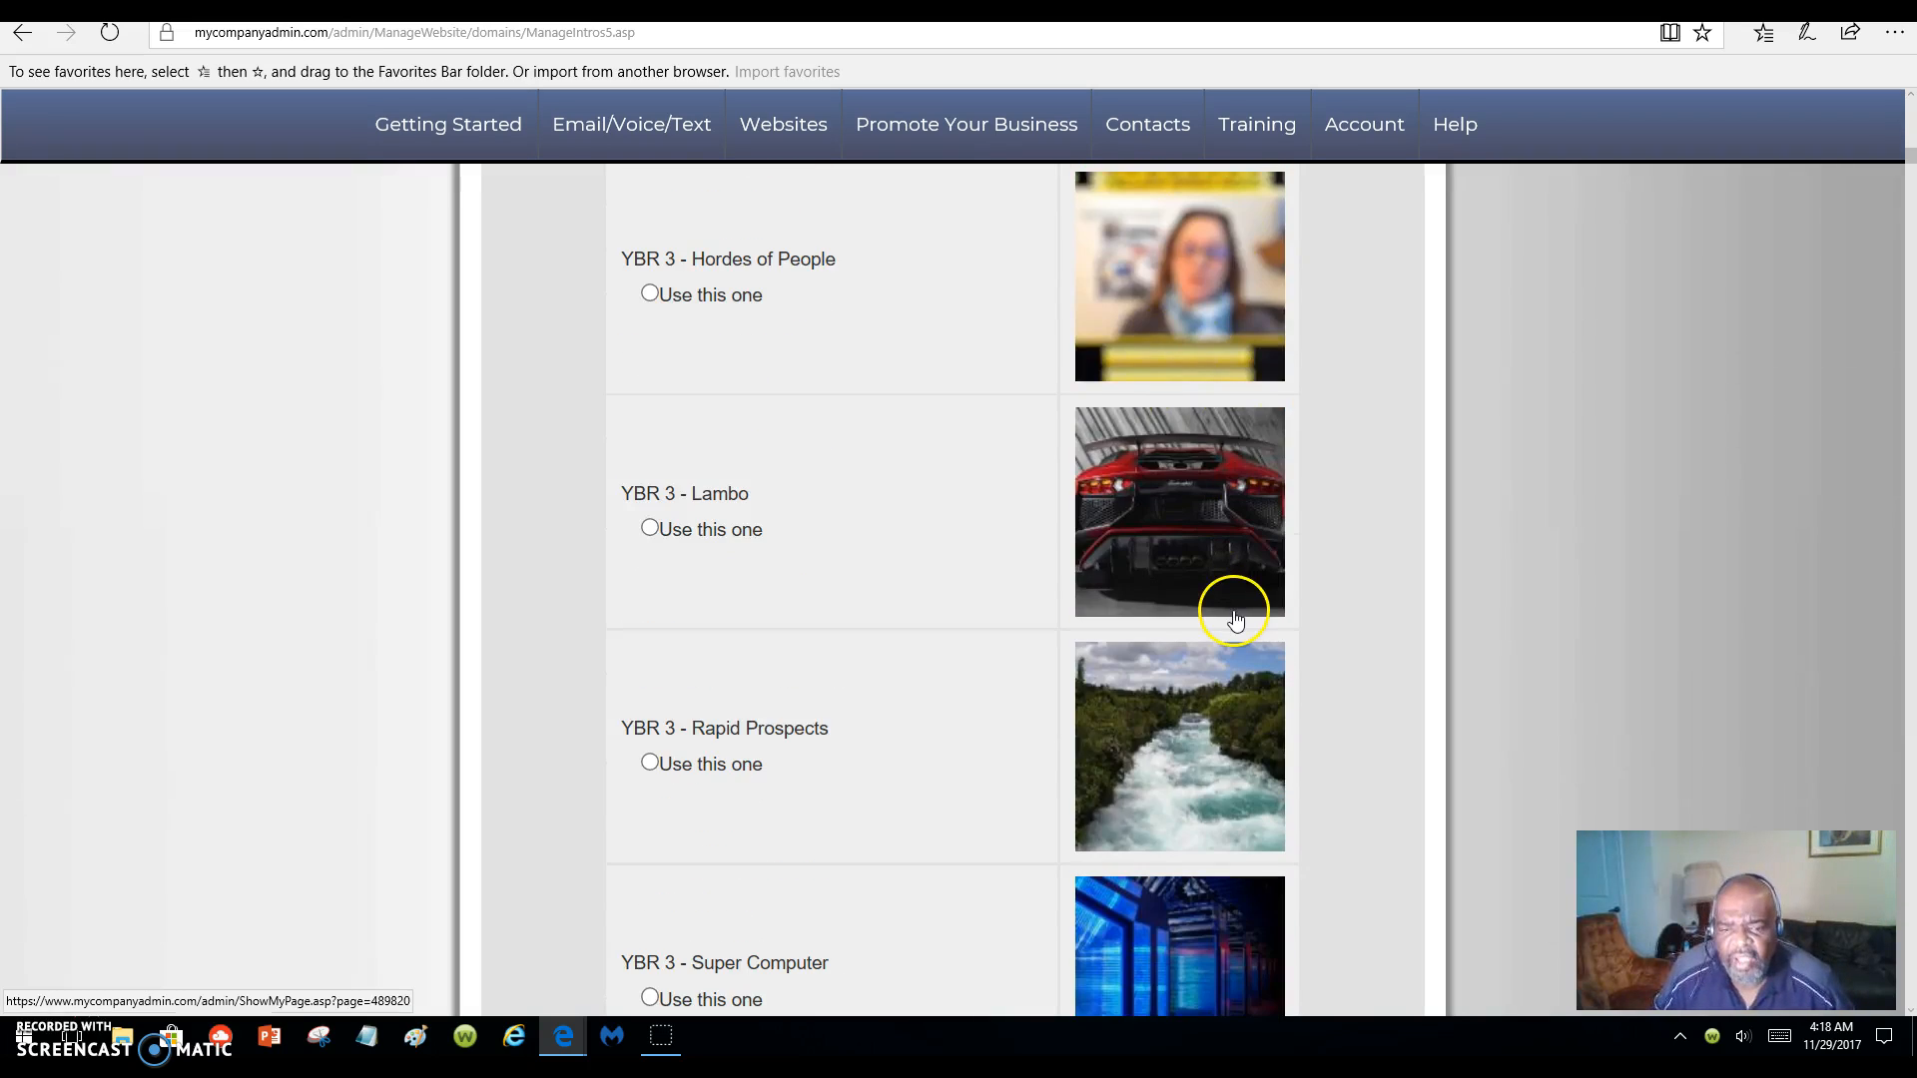
scroll(1235, 619, "down", 1)
scroll(1235, 626, "down", 1)
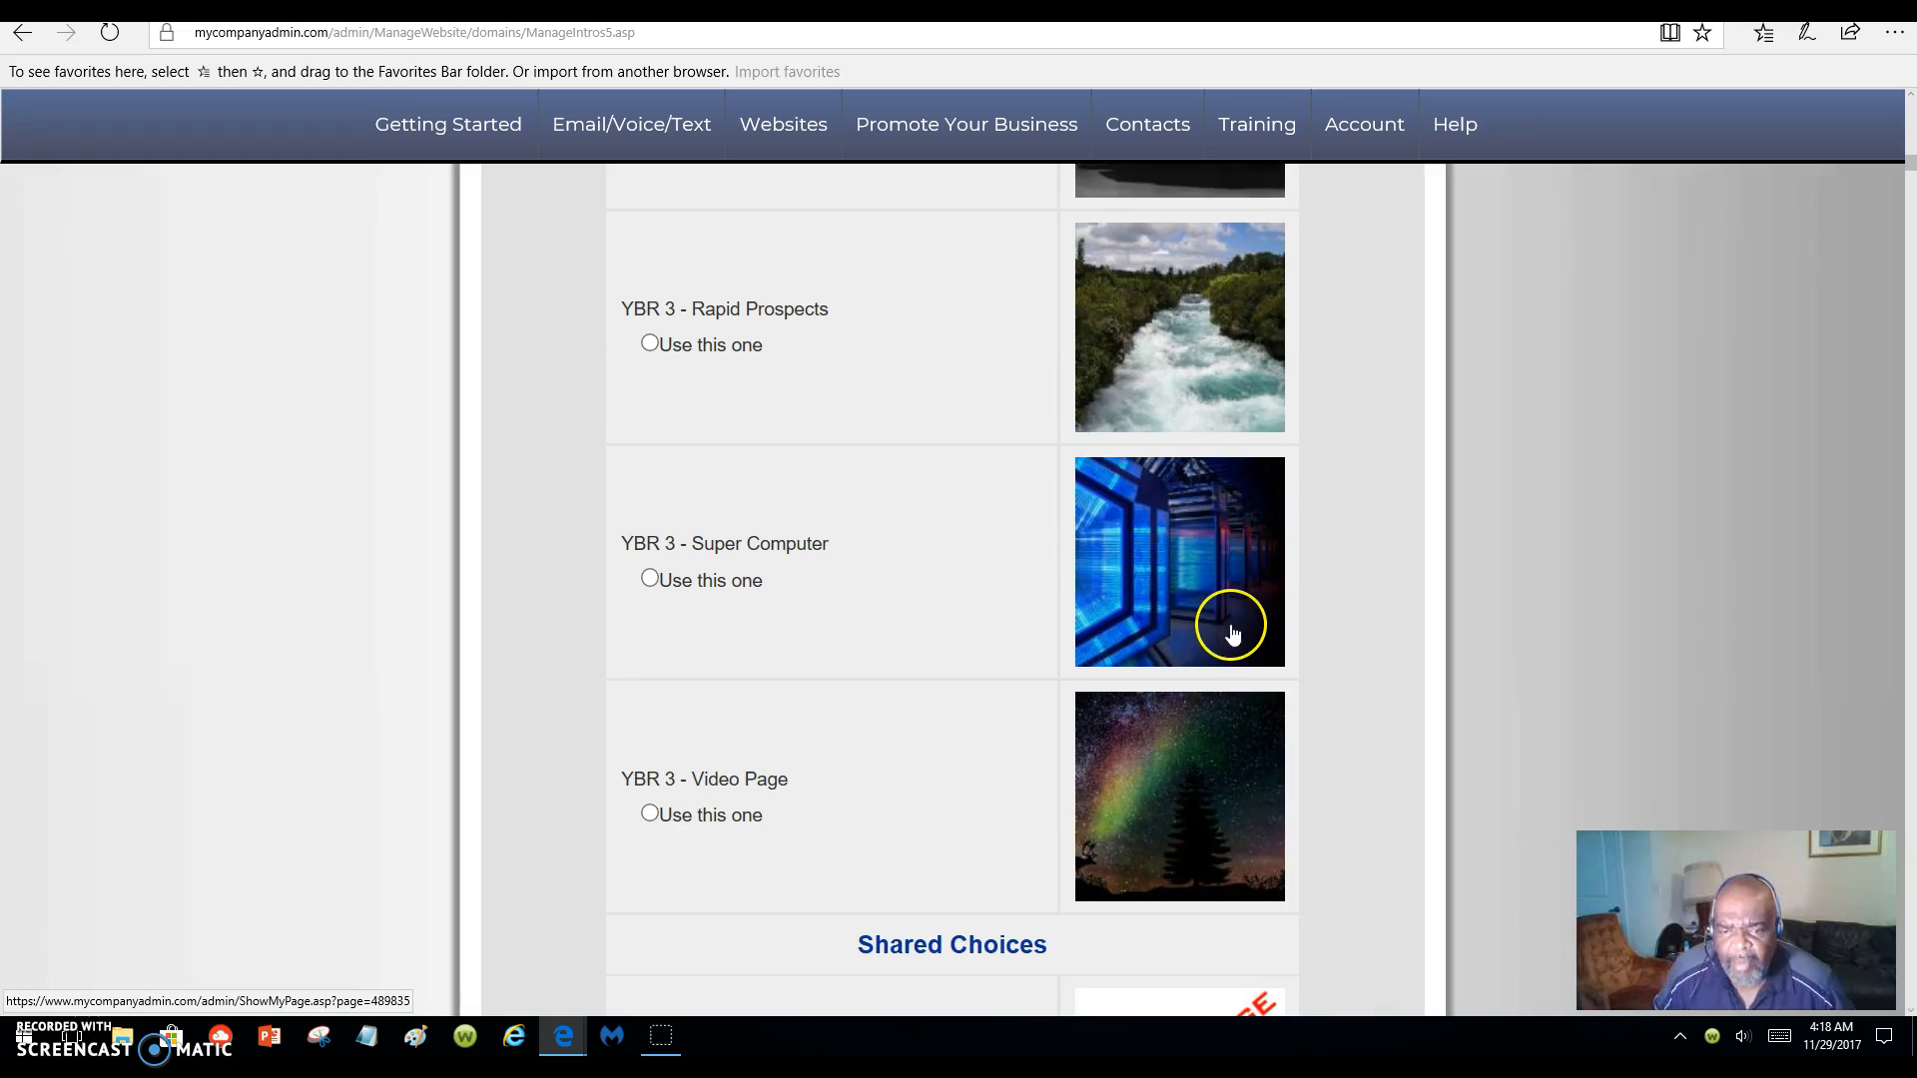
scroll(1230, 631, "down", 4)
- Look through the Shared Choices and the PLS: Lead Capture pages with their opt-in form variants
scroll(1233, 642, "down", 18)
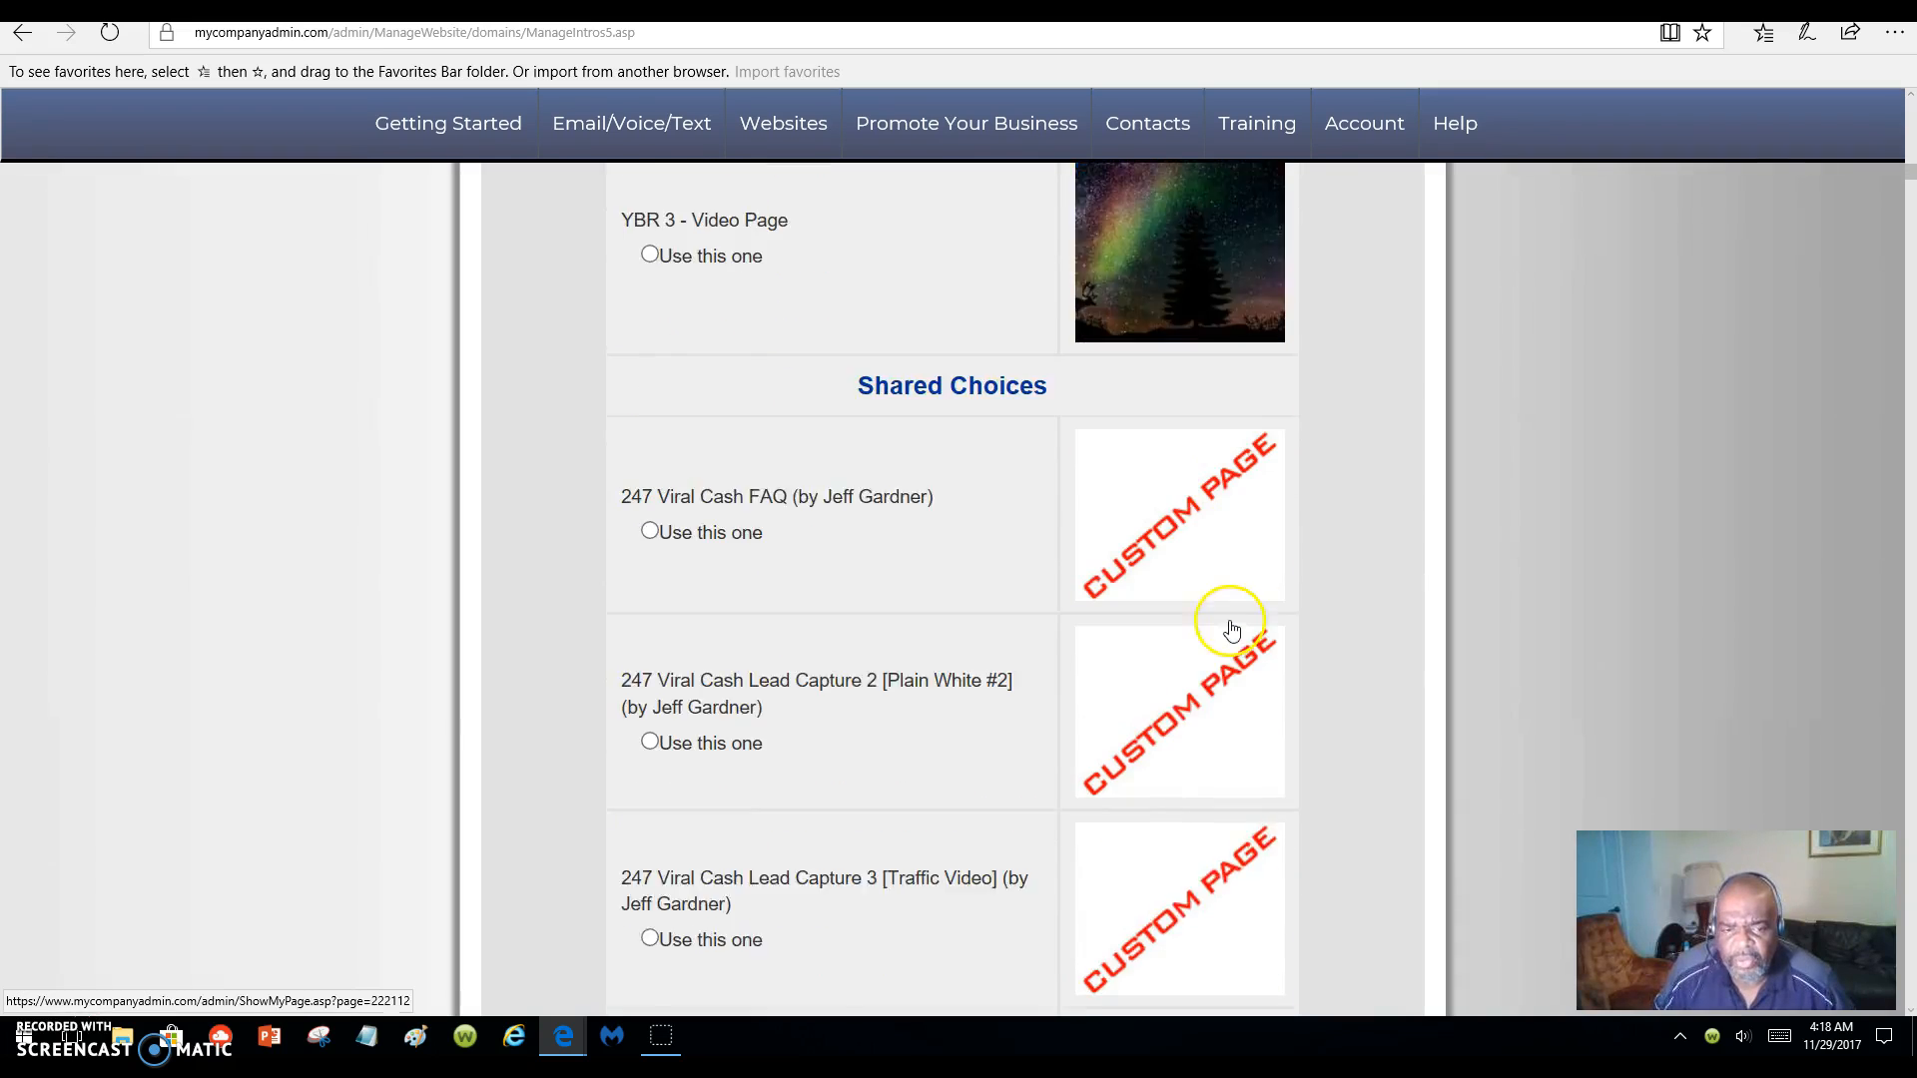
scroll(1218, 636, "down", 20)
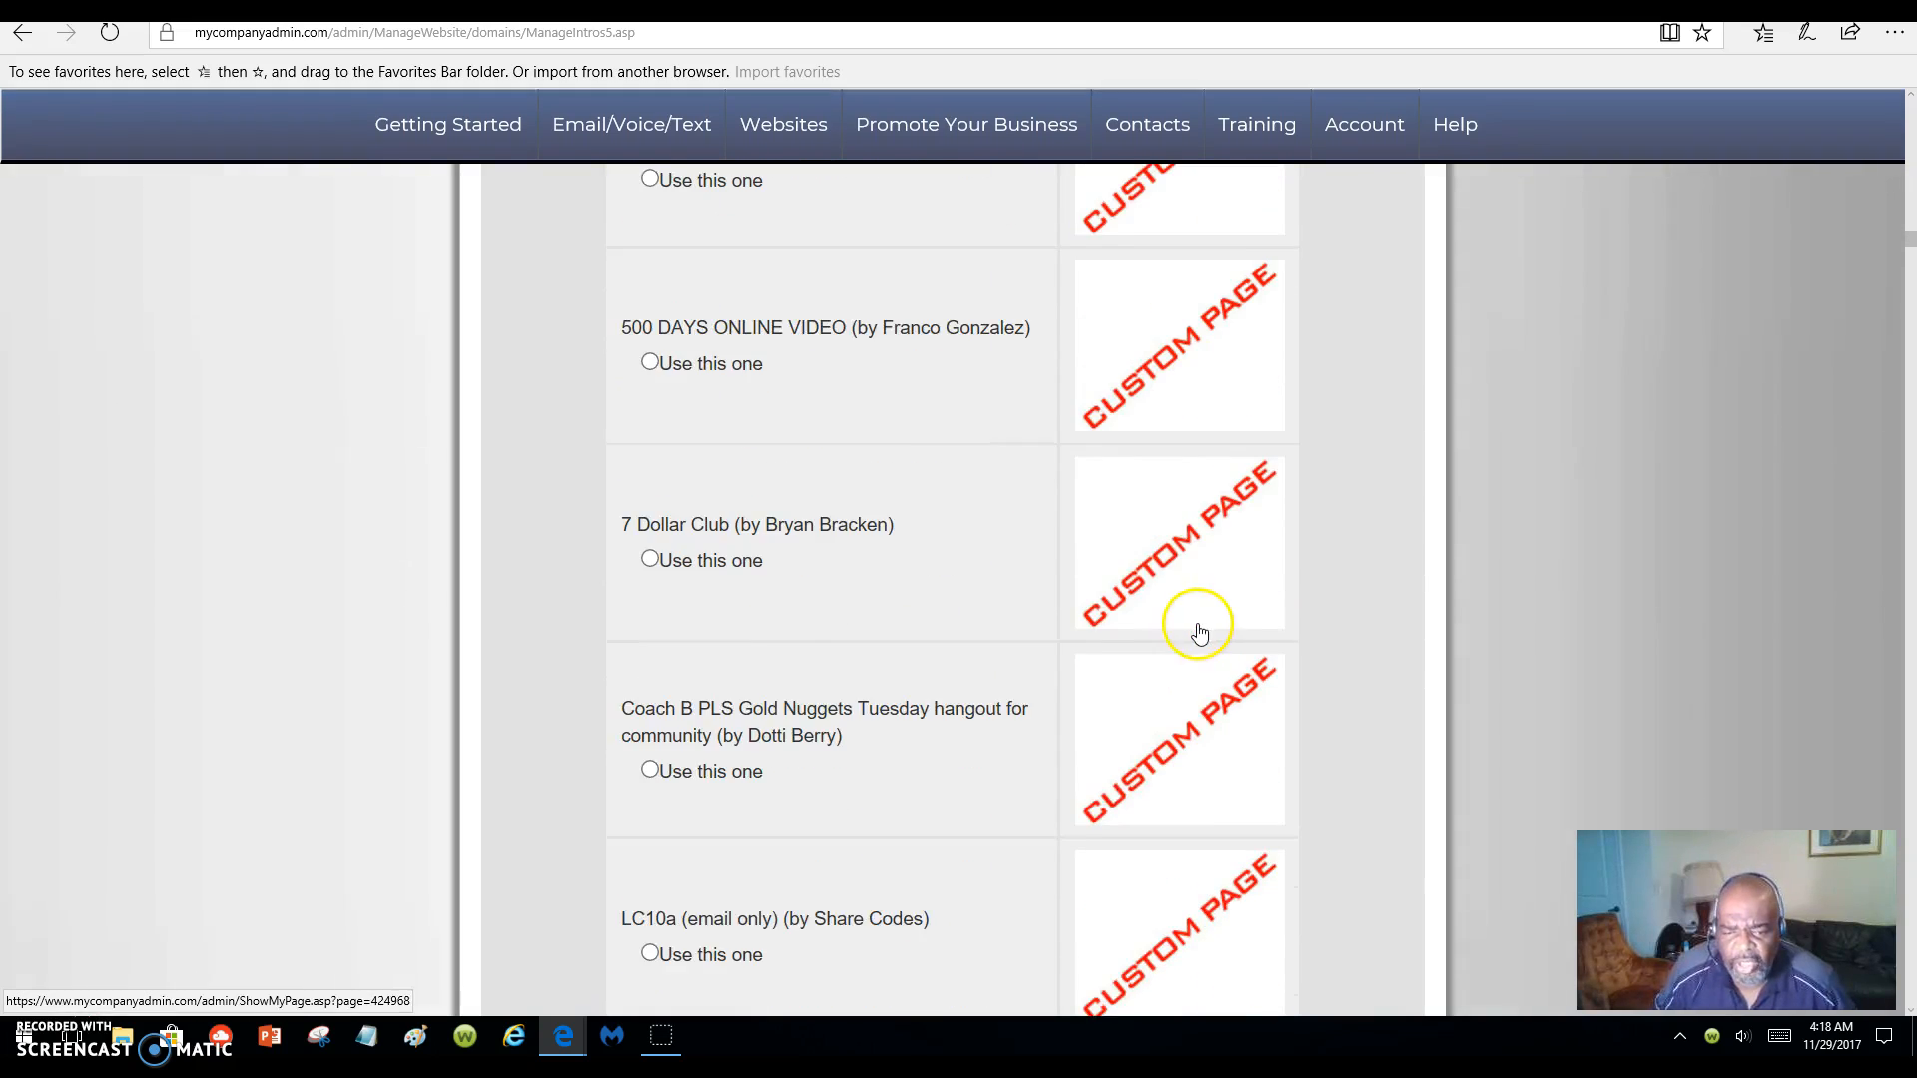
scroll(1181, 634, "down", 15)
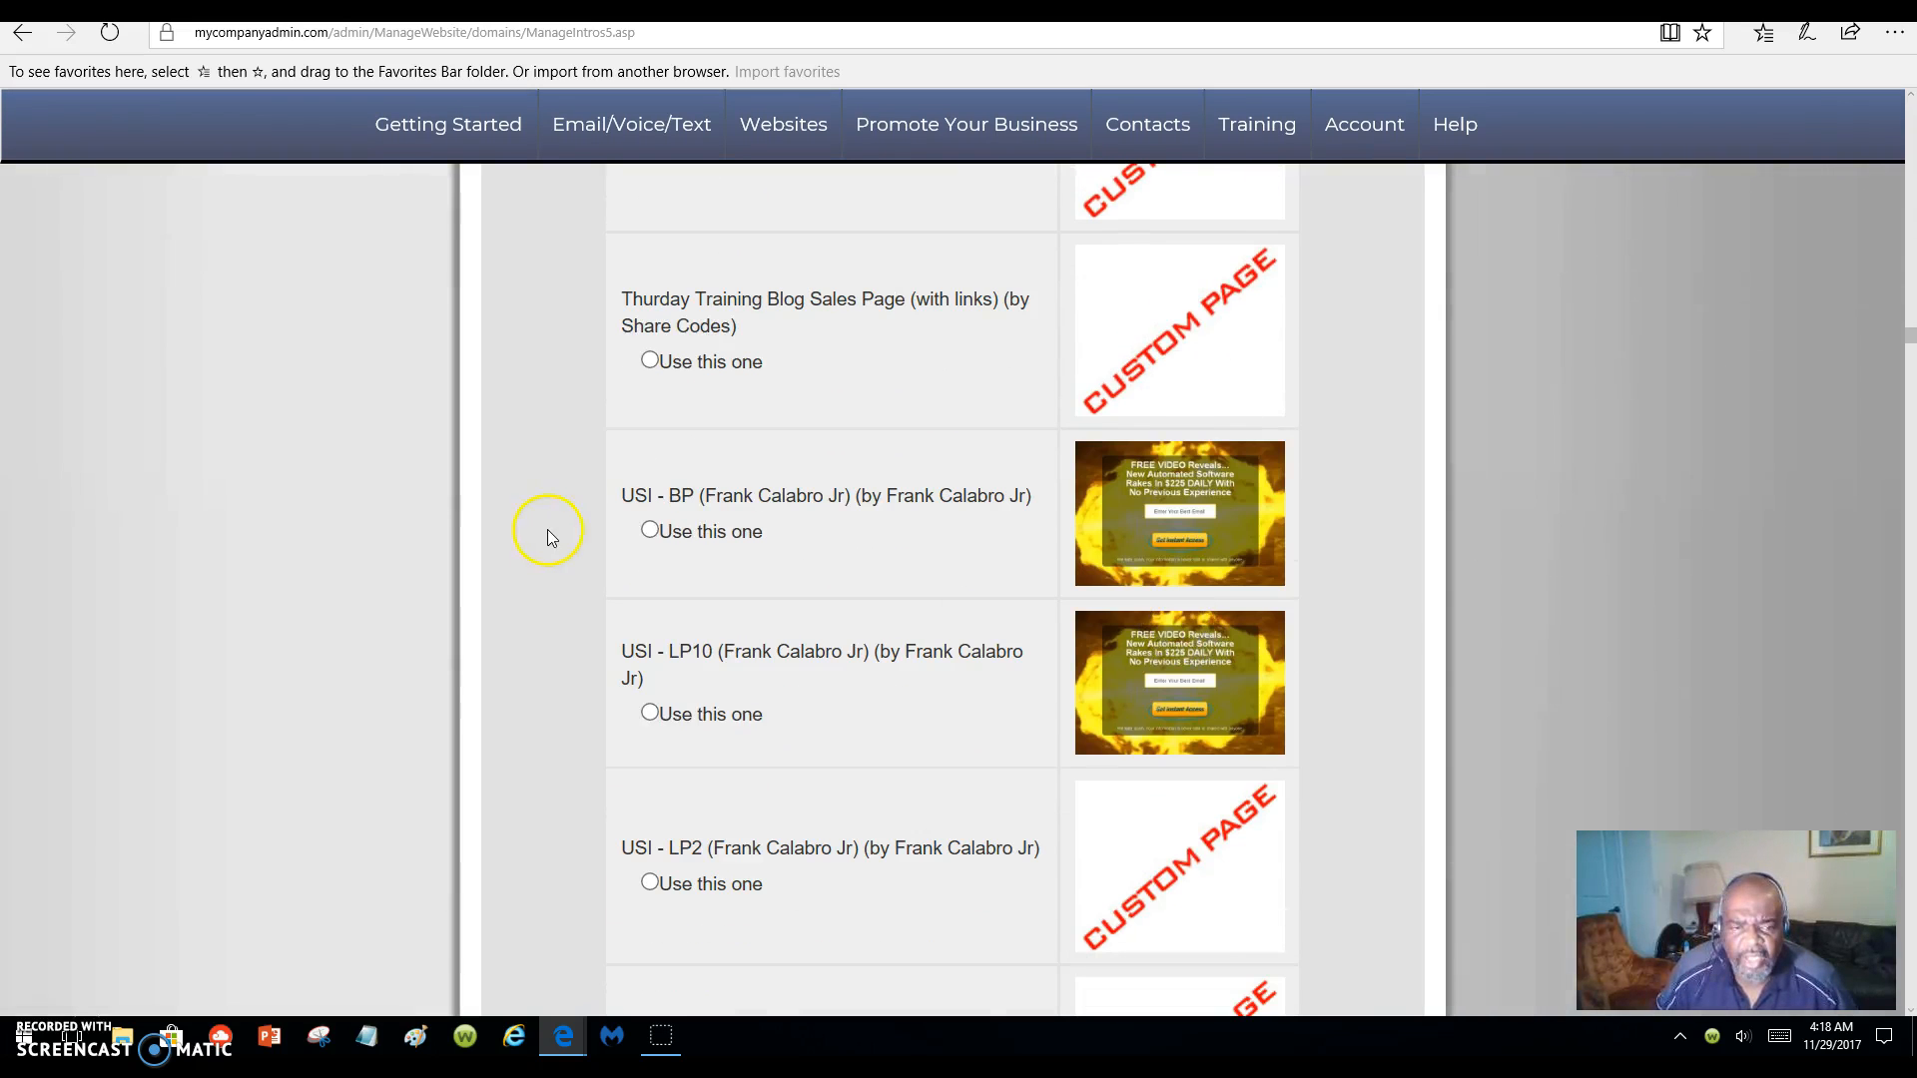
scroll(1089, 545, "down", 12)
scroll(1089, 556, "down", 20)
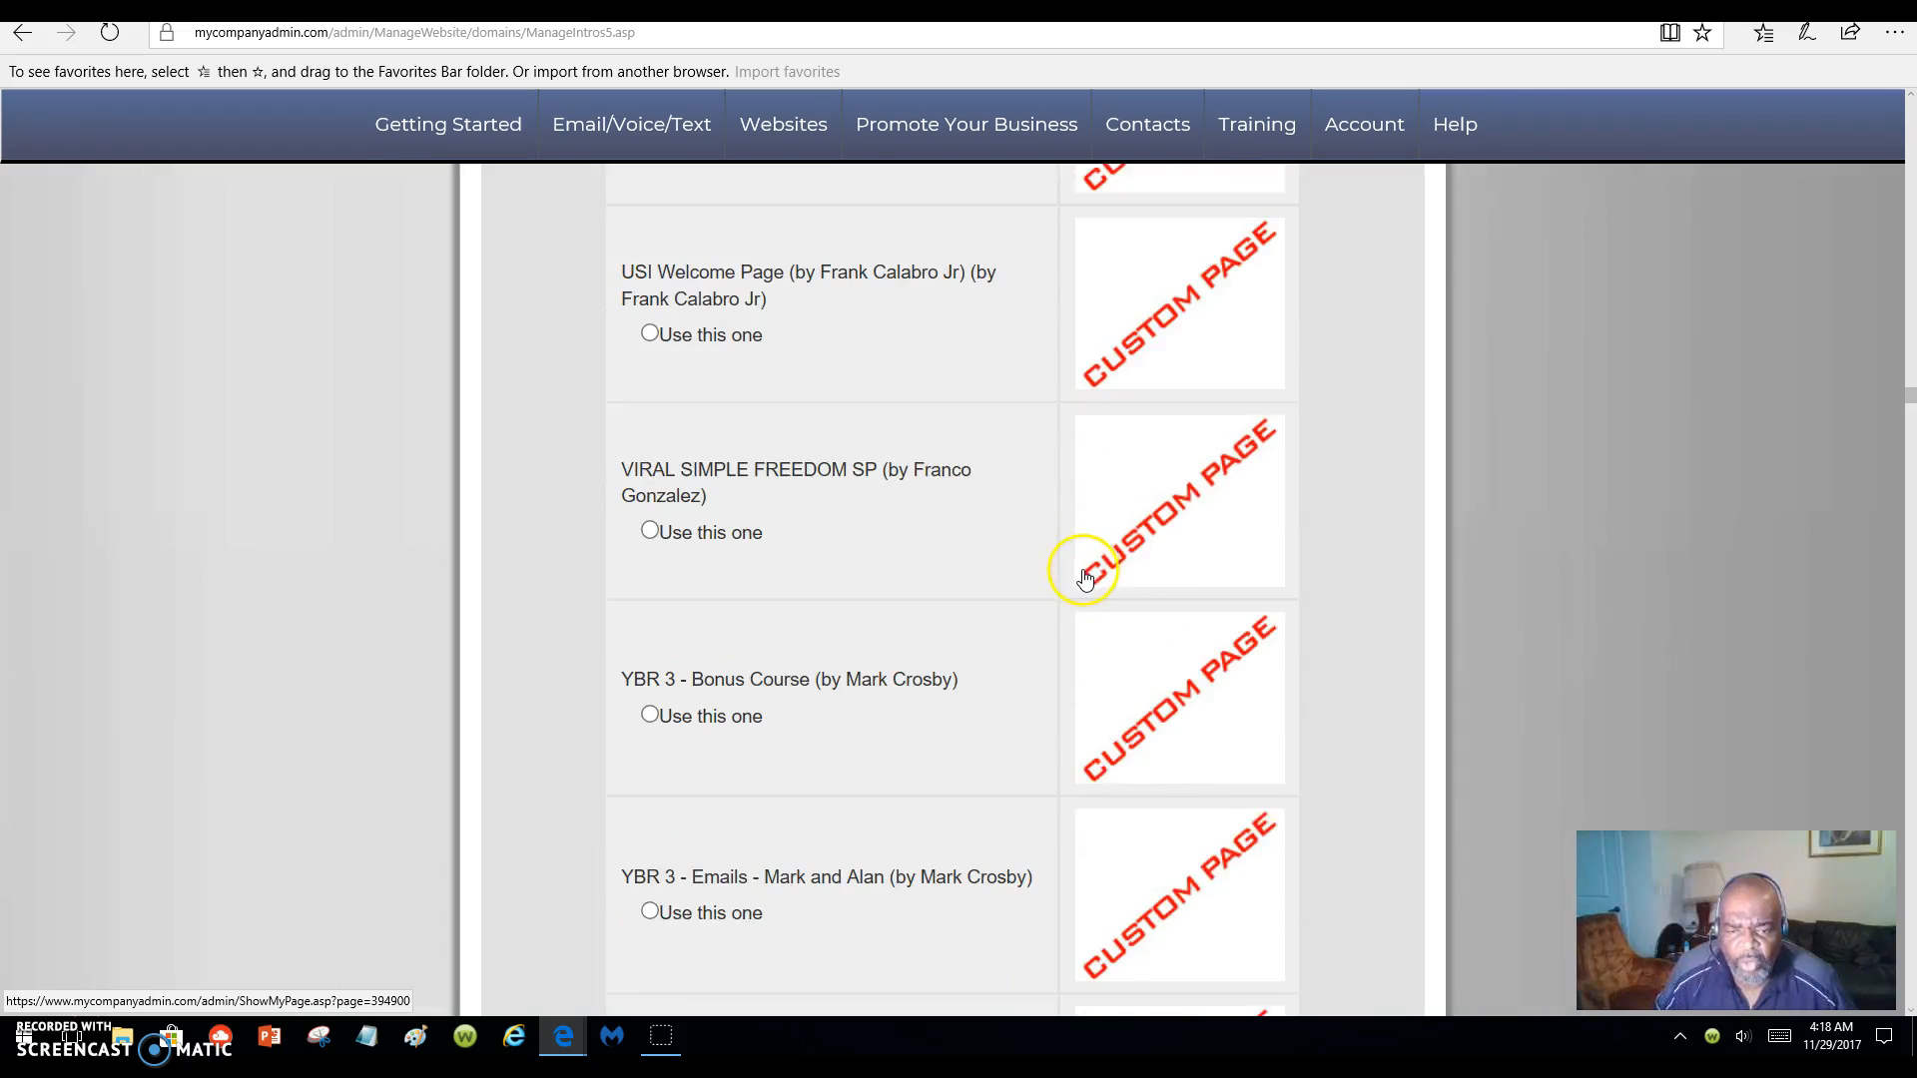
scroll(1092, 569, "down", 3)
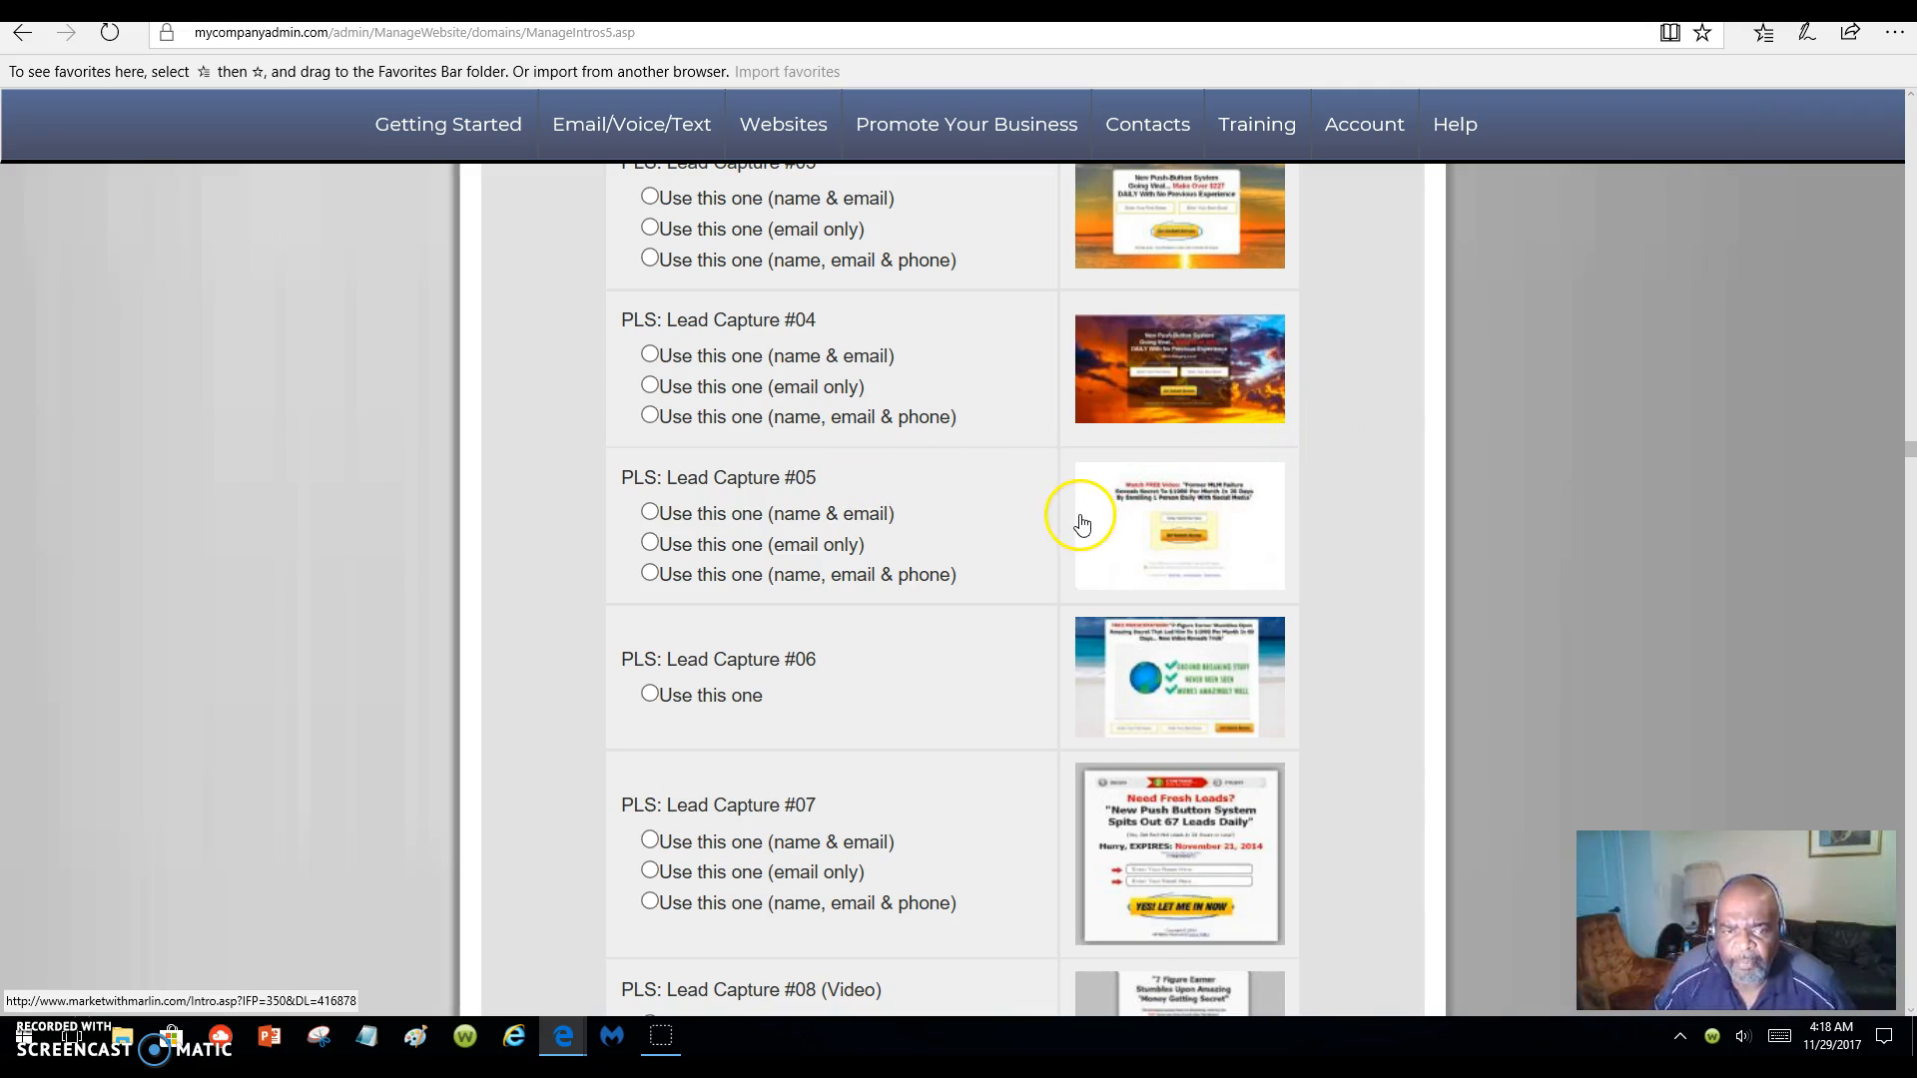
scroll(1086, 523, "down", 3)
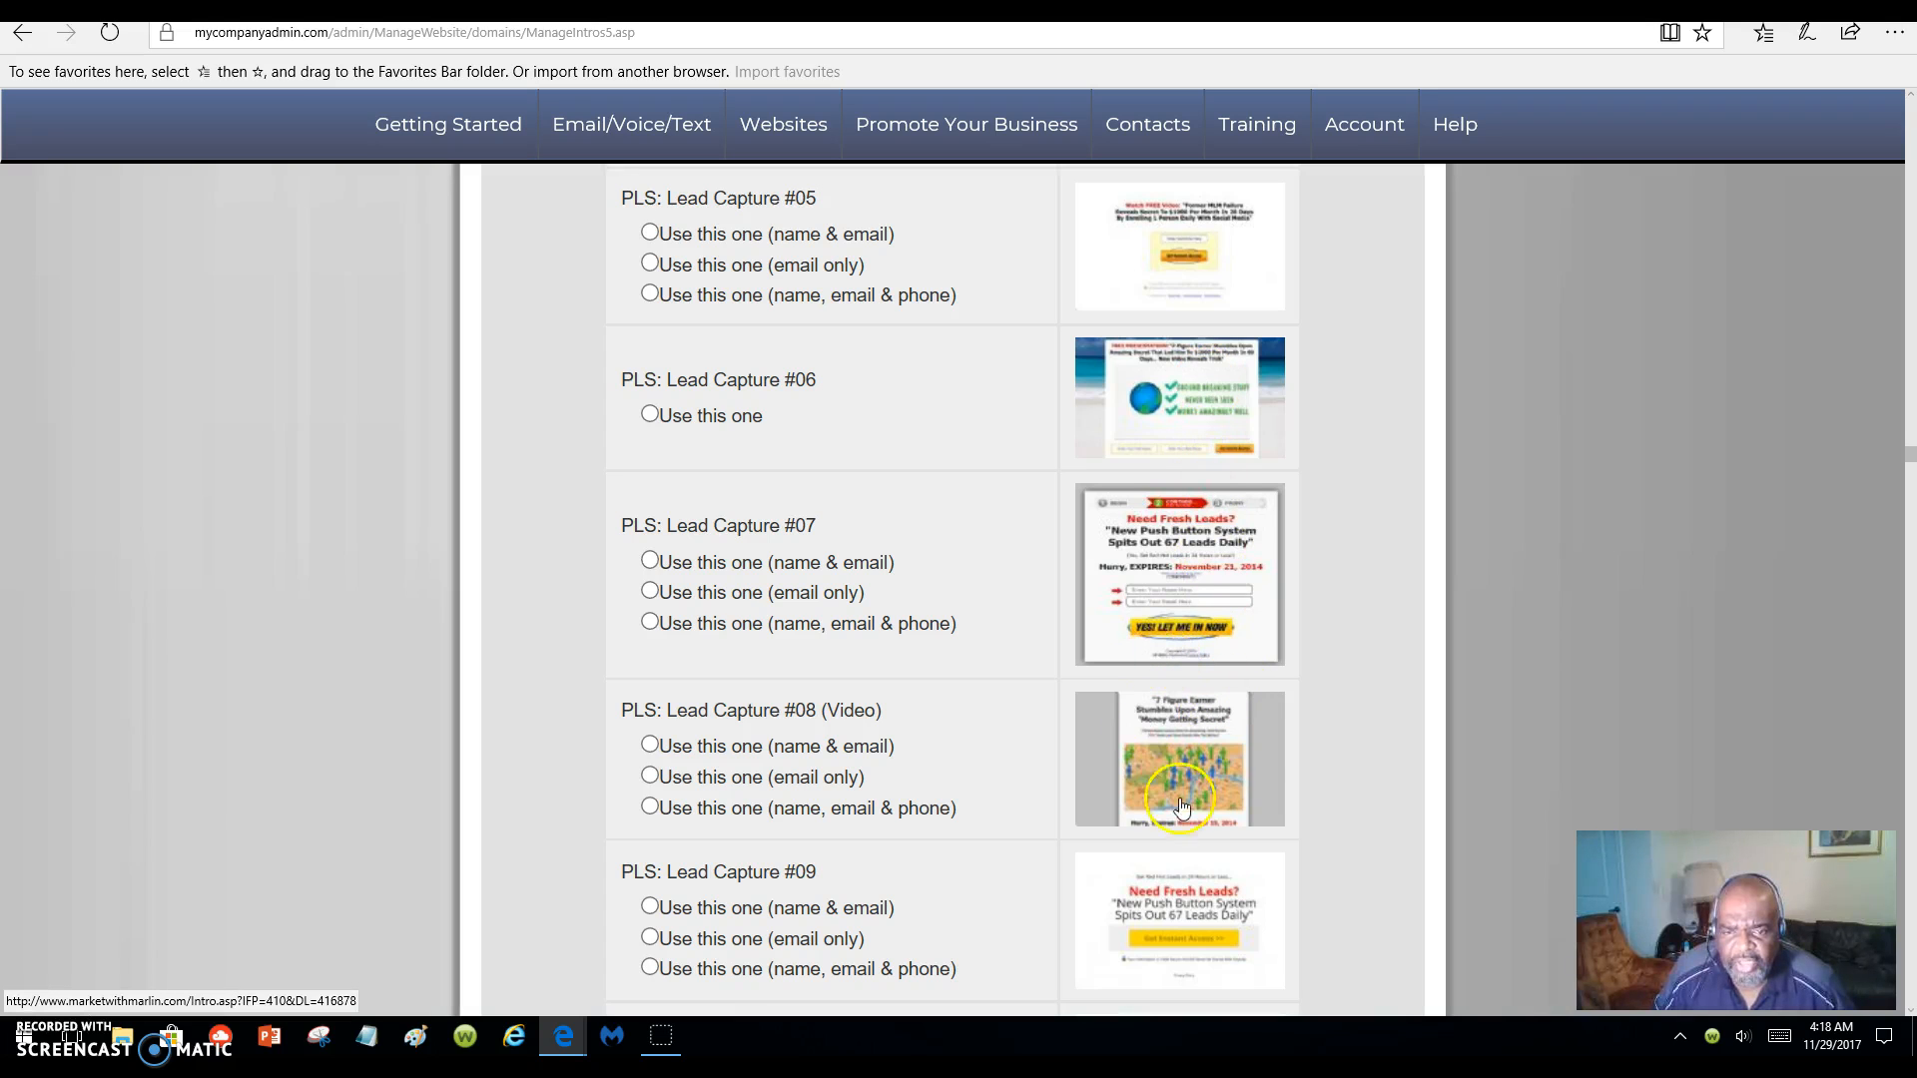
scroll(1185, 799, "down", 3)
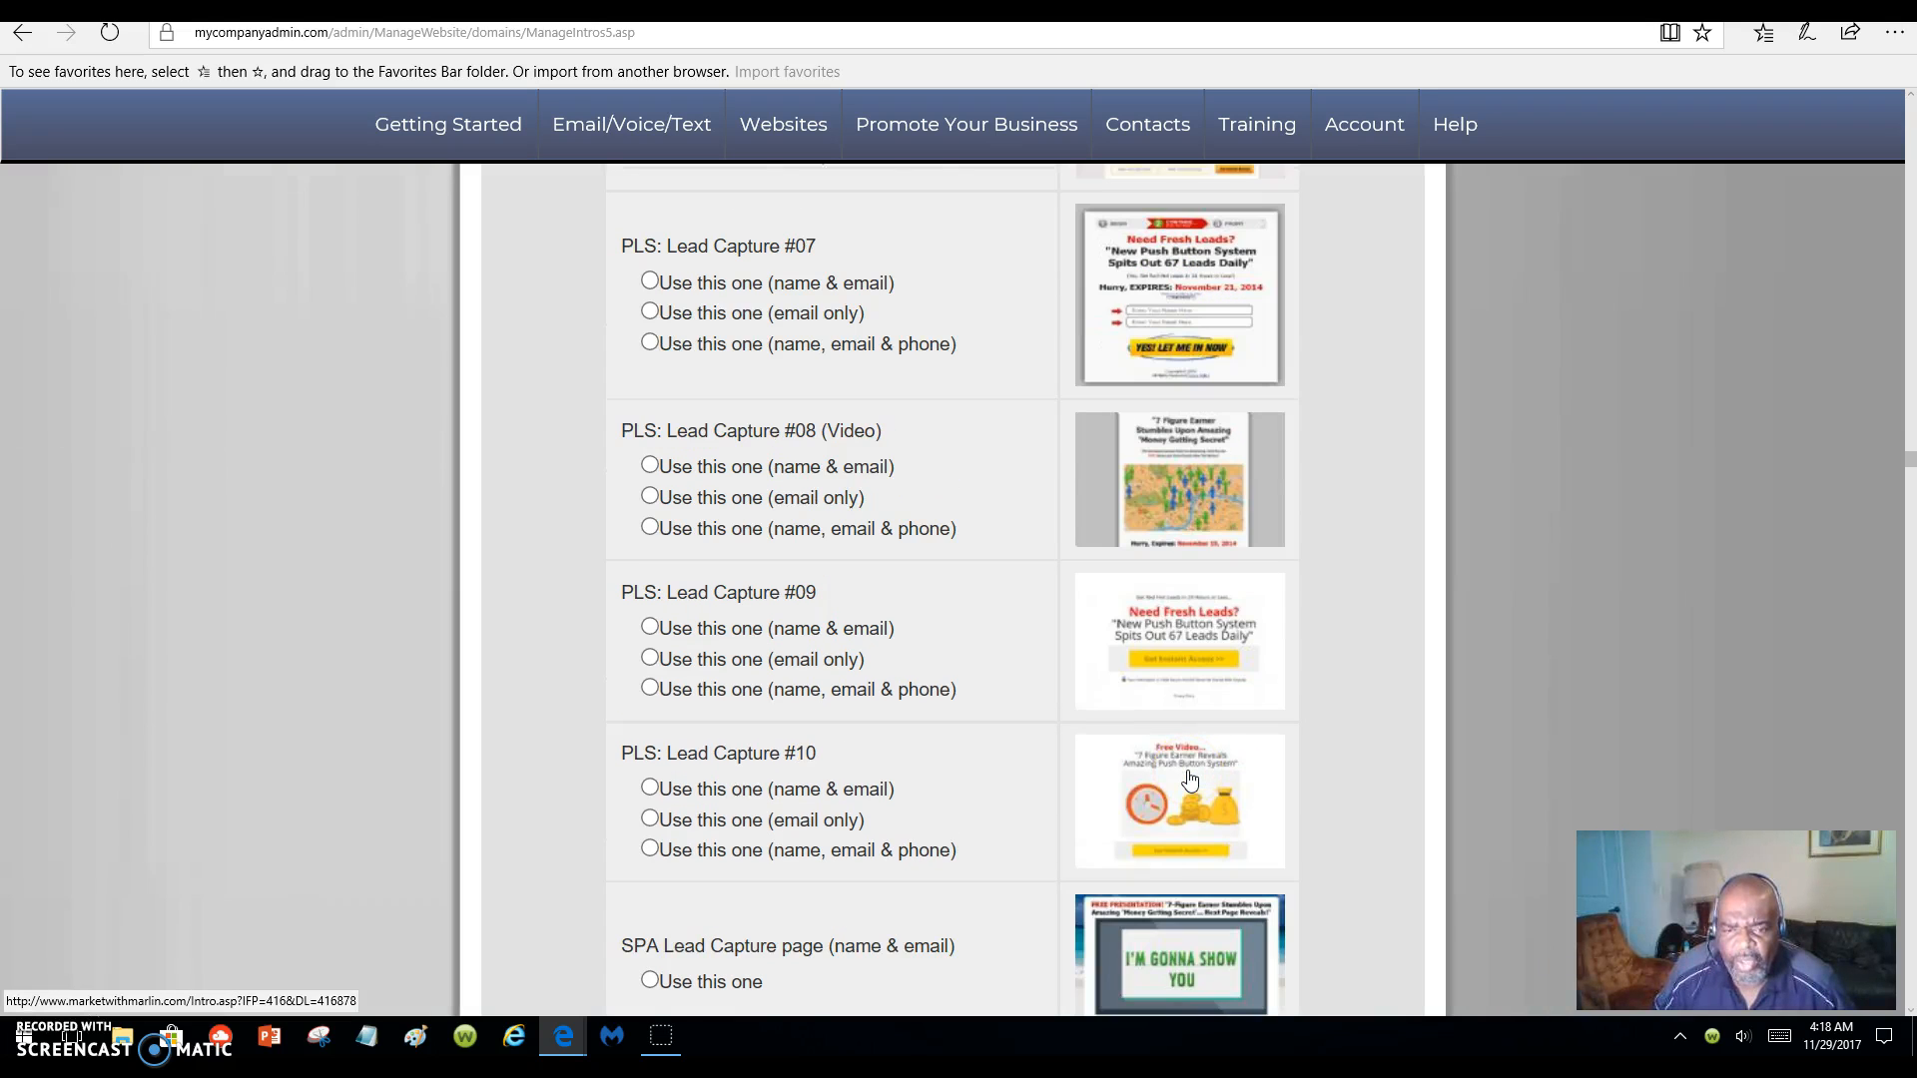
scroll(1189, 779, "up", 20)
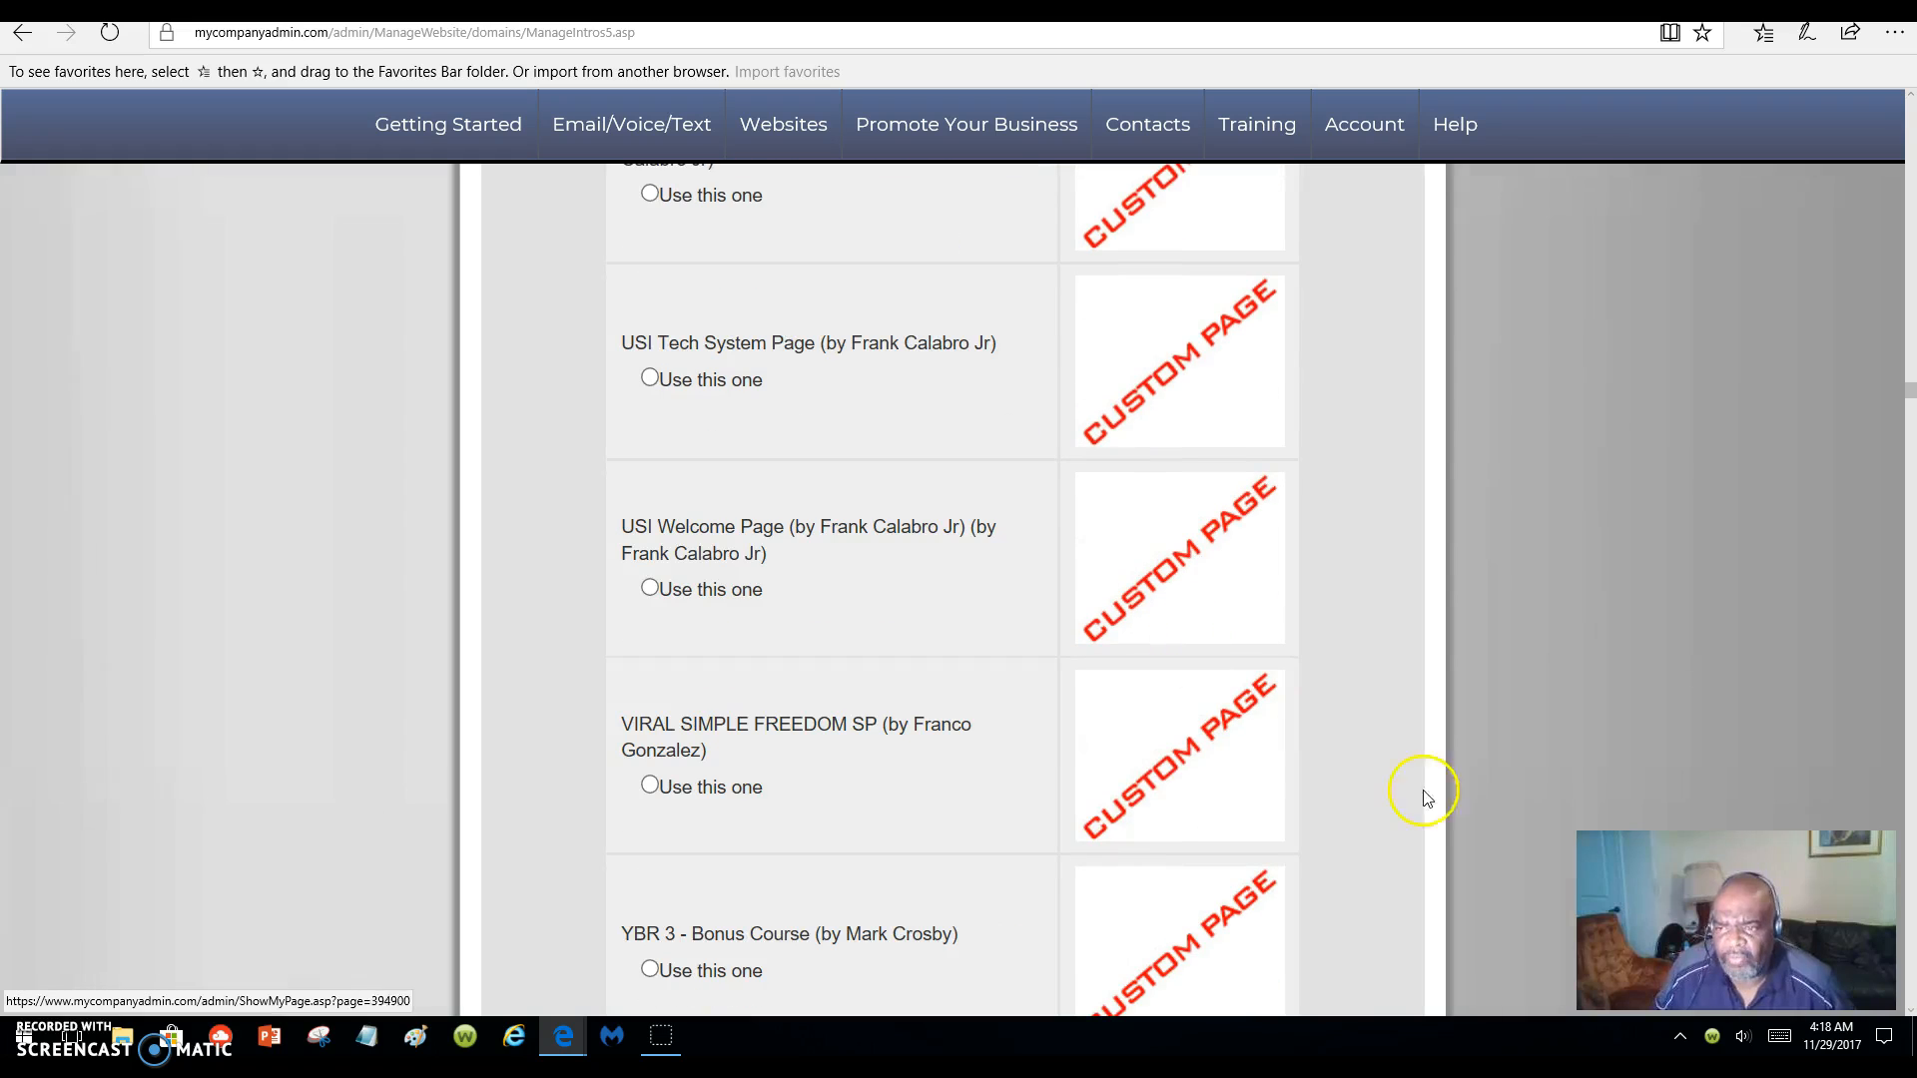
- Switch to making an editable copy of a page, keeping "become a Prospect for whatever I want" as the audience goal
left_click_drag(1909, 395, 1907, 97)
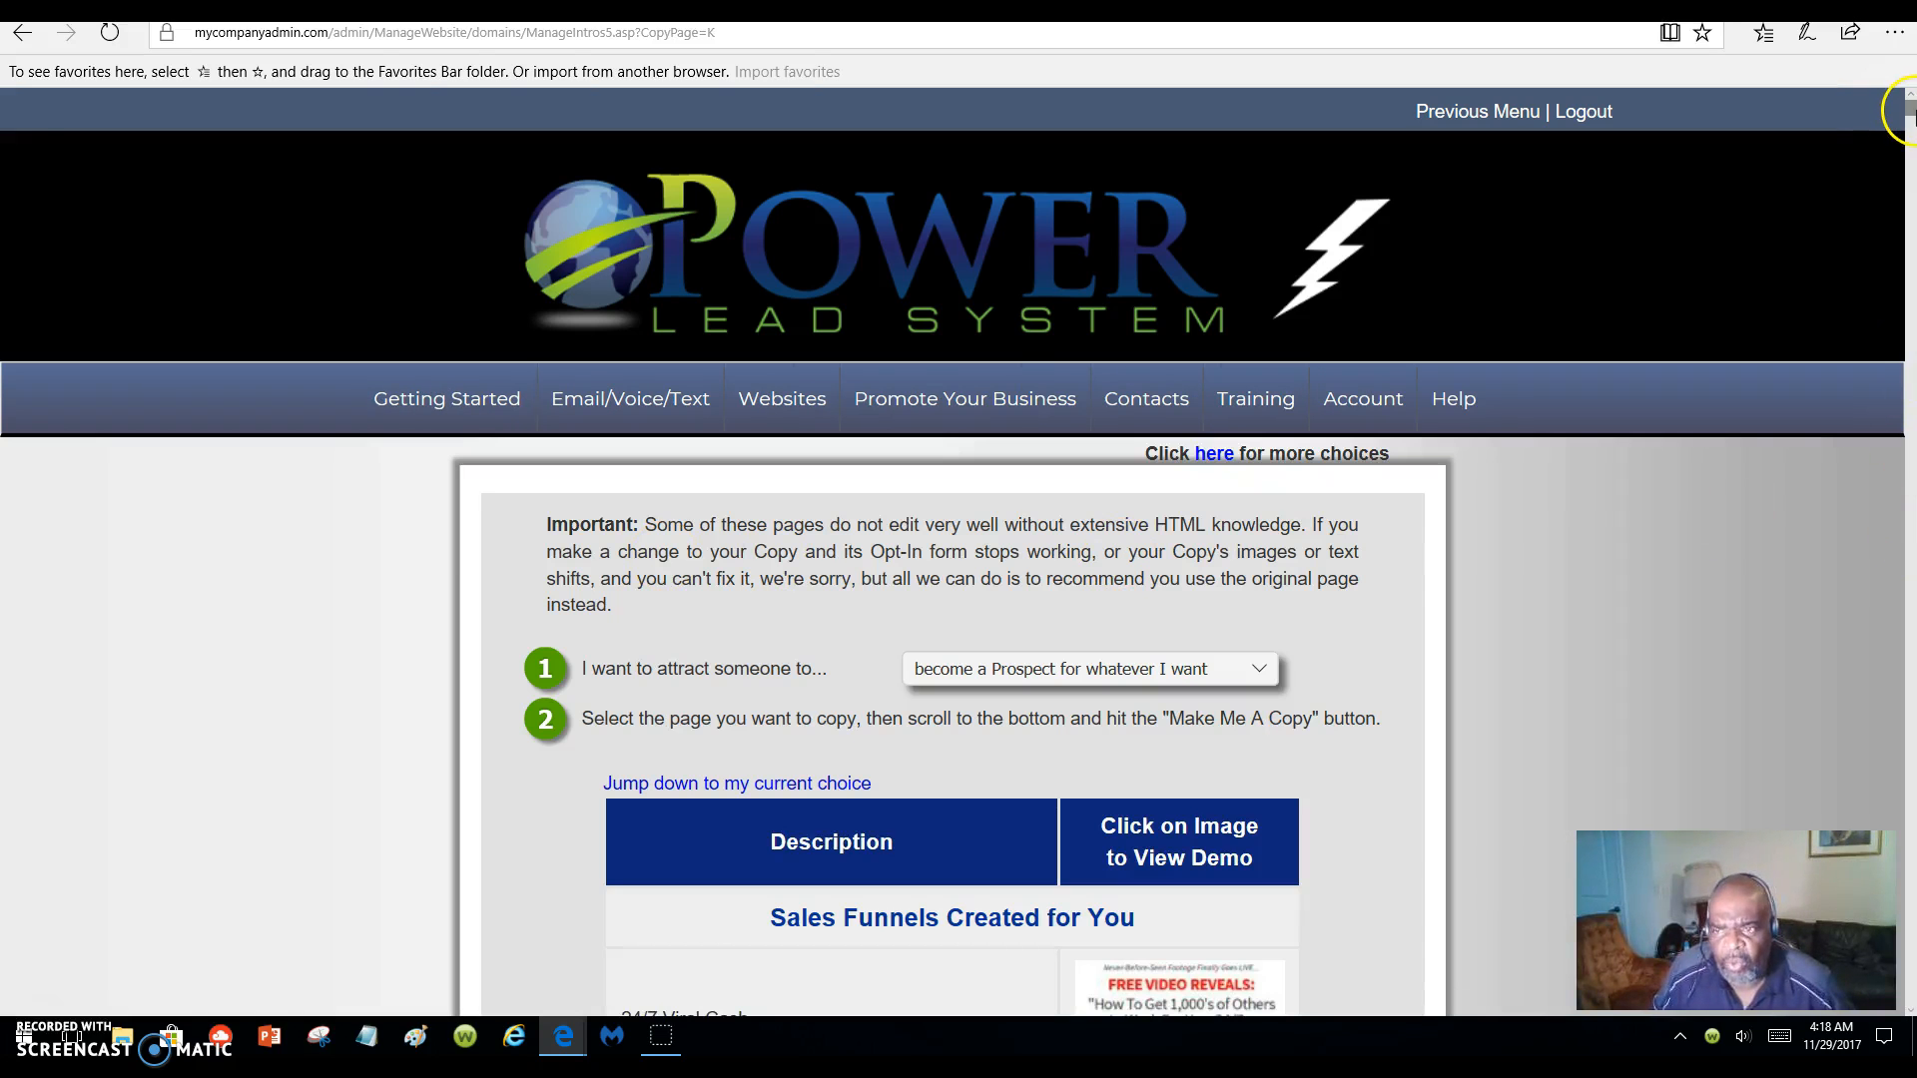
mouse_move(1912, 109)
left_mouse_down()
mouse_move(1913, 145)
mouse_move(1909, 96)
left_mouse_up()
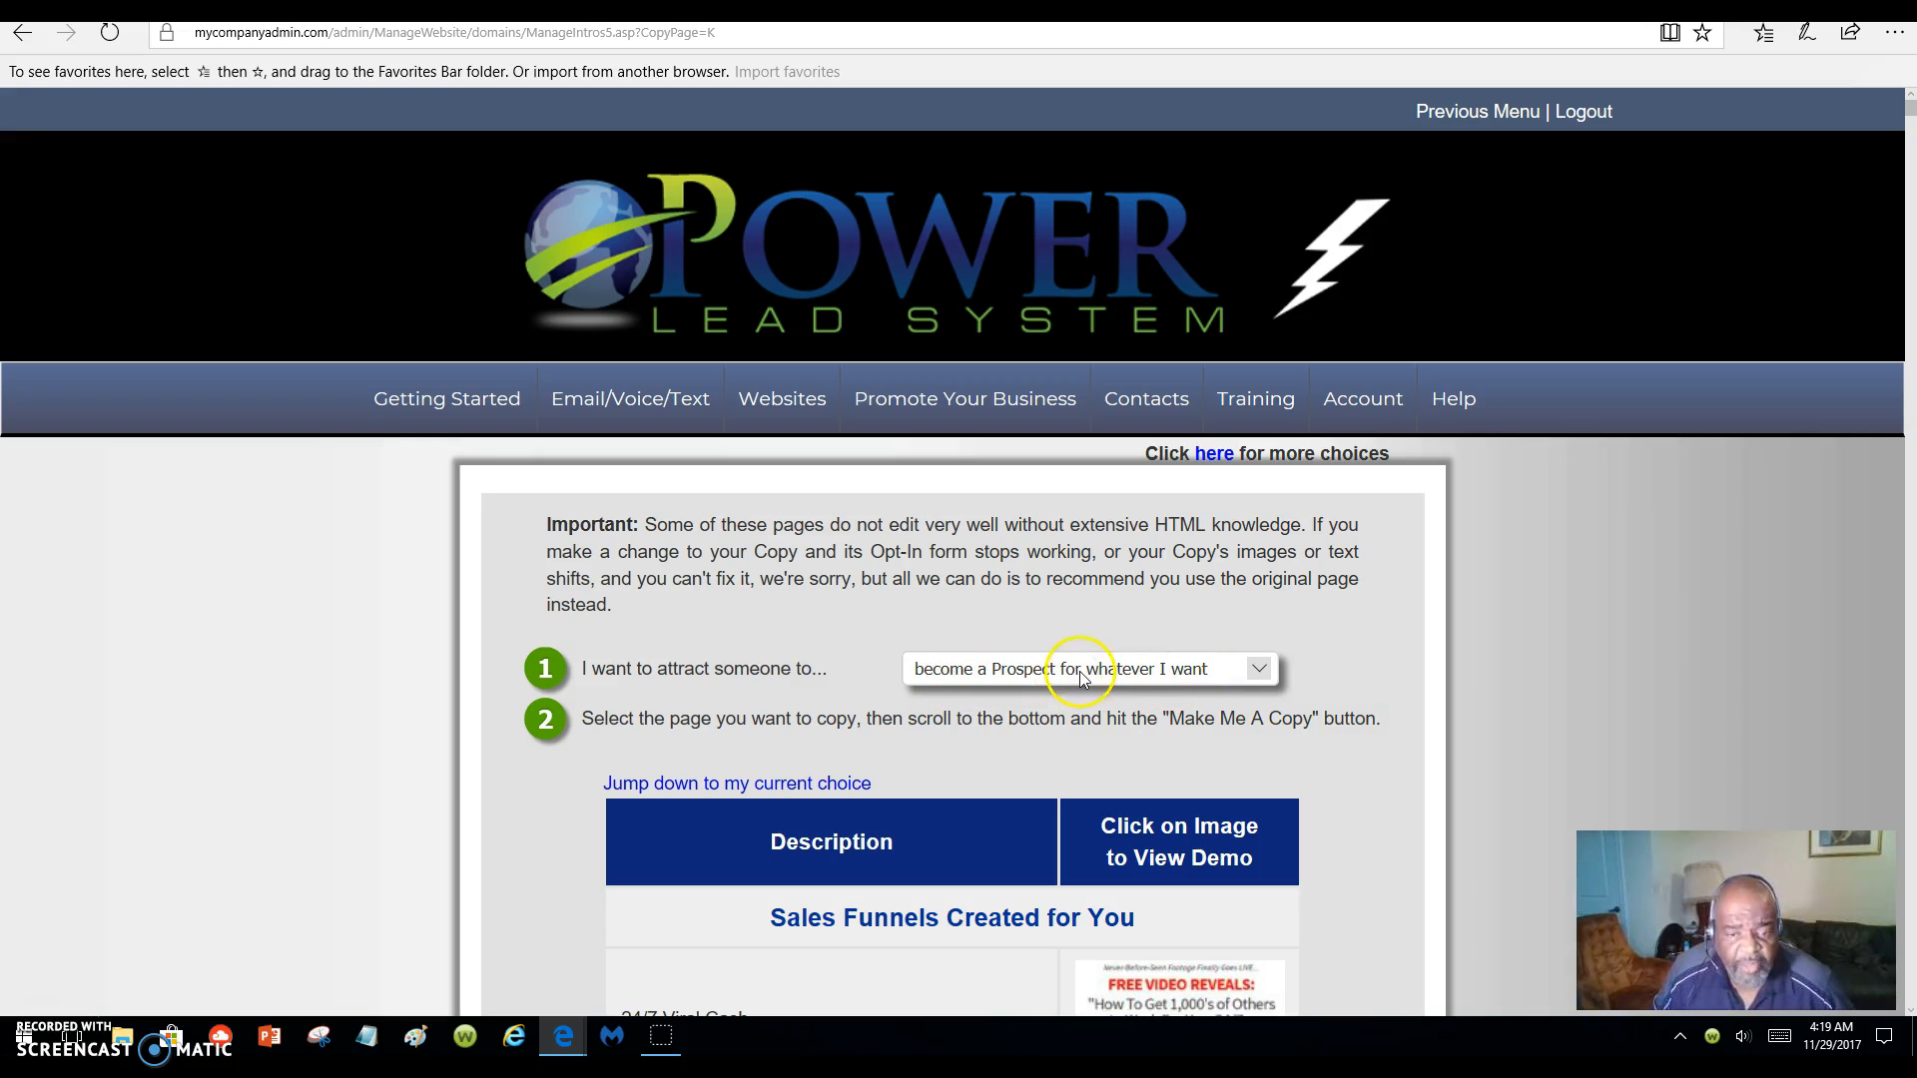
left_click(1259, 678)
left_click(1251, 683)
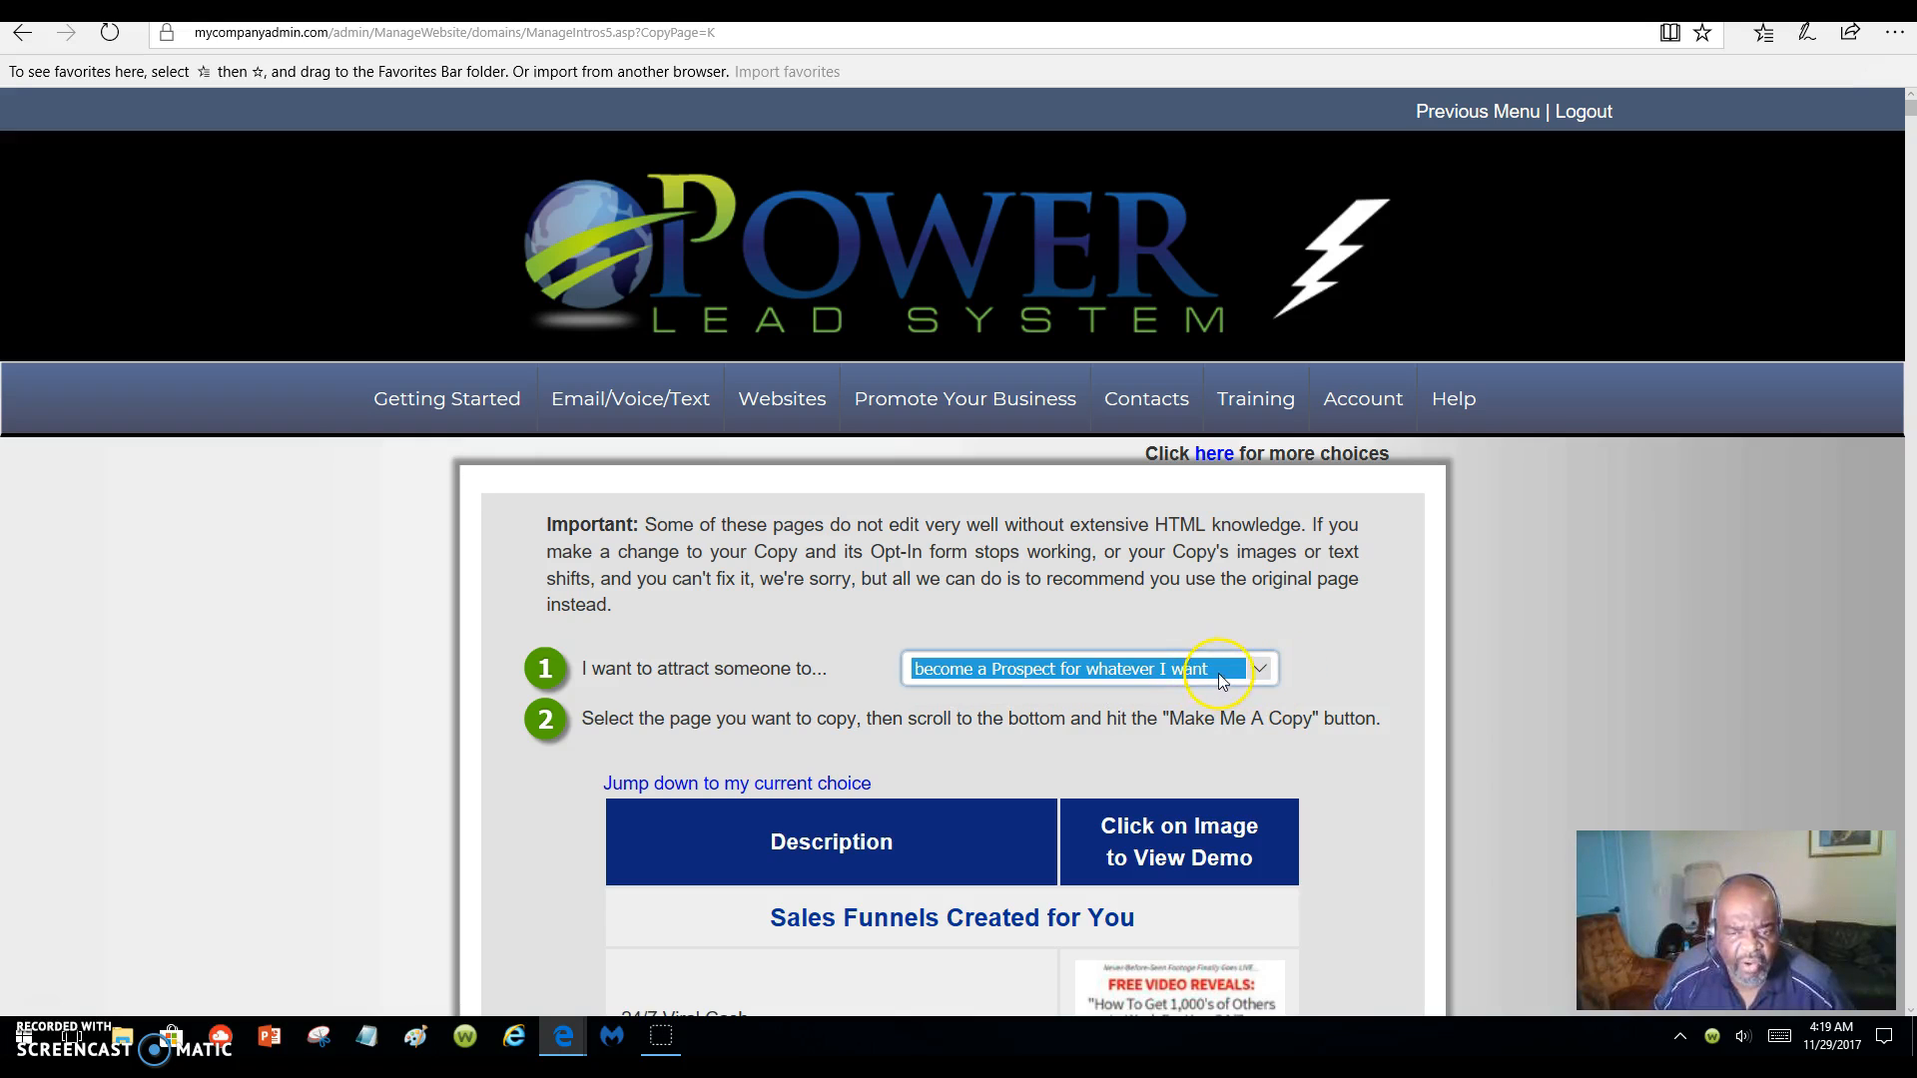
left_click(1261, 670)
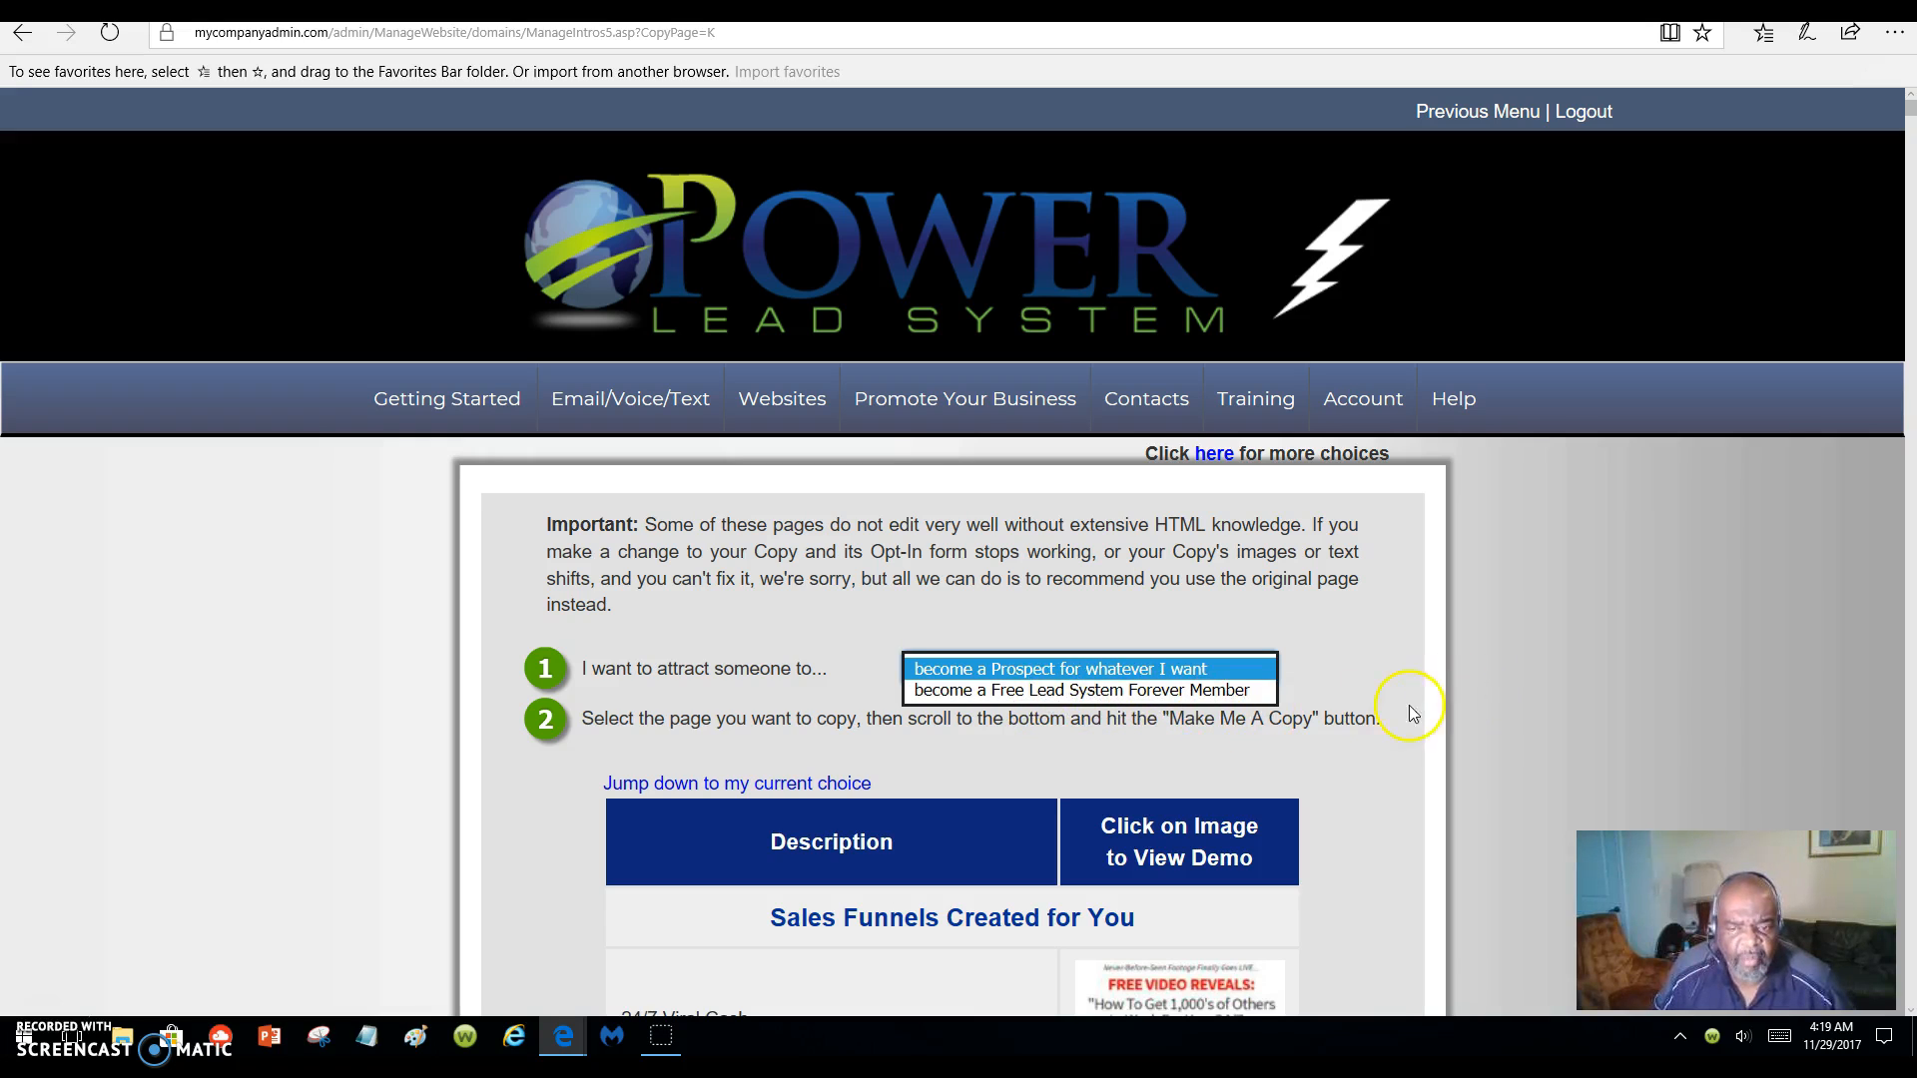
left_click(1381, 672)
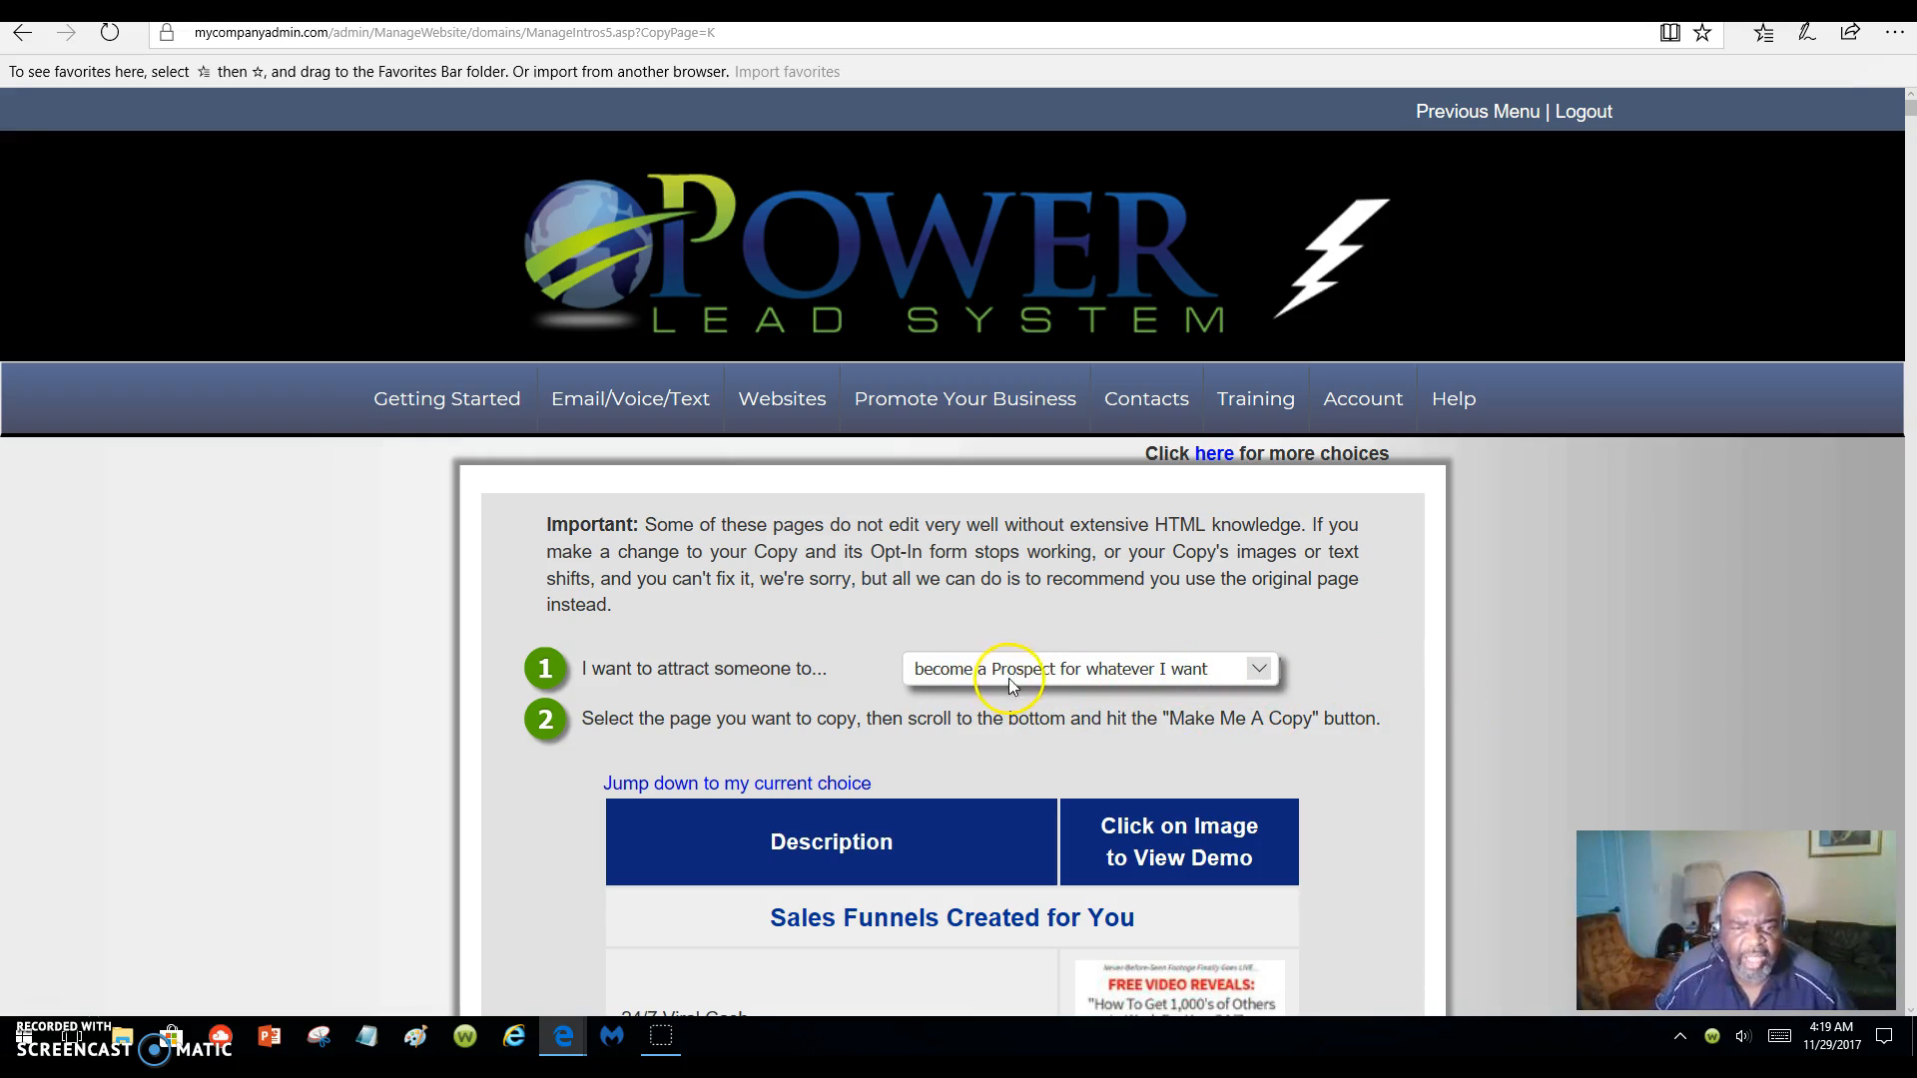
- Find PLS: Lead Capture #03 in the list of copyable pages and open its demo
scroll(1332, 723, "down", 8)
scroll(1332, 704, "down", 20)
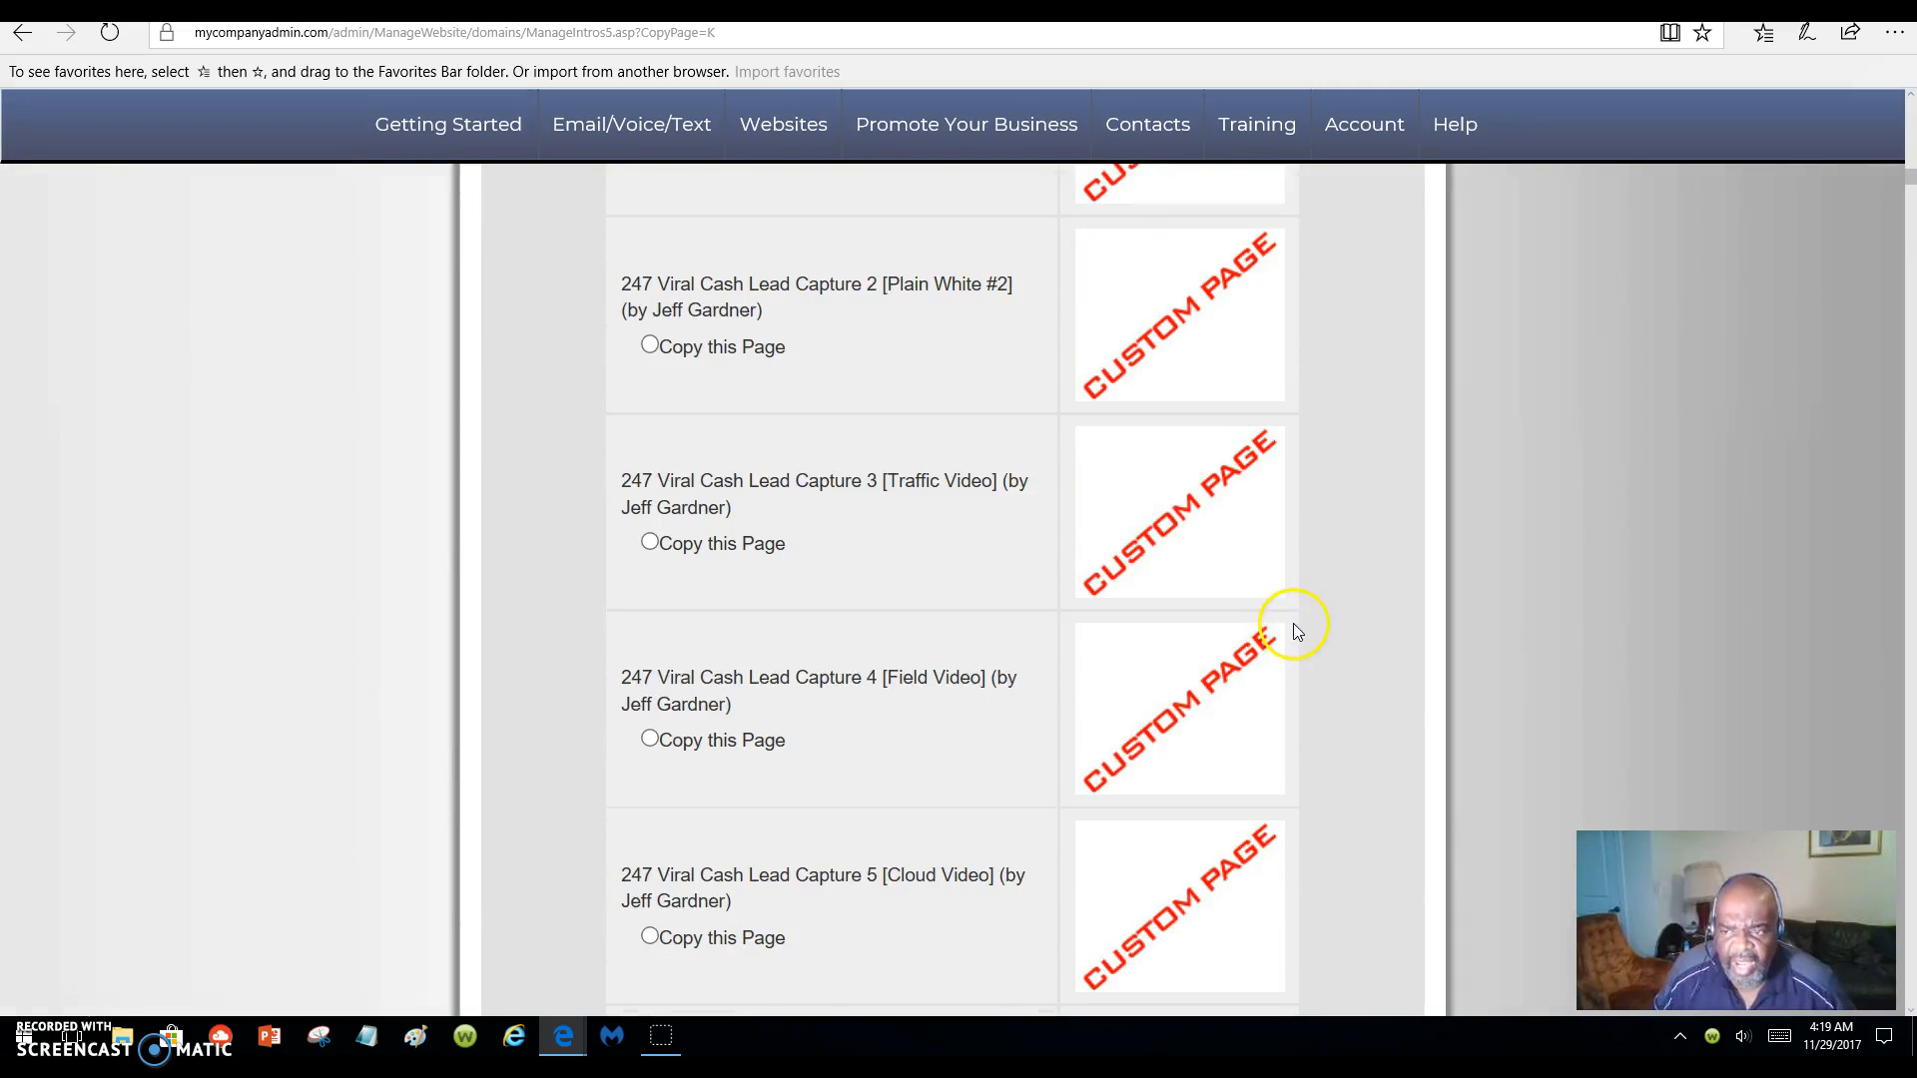
scroll(1294, 624, "down", 8)
left_click_drag(1907, 195, 1833, 443)
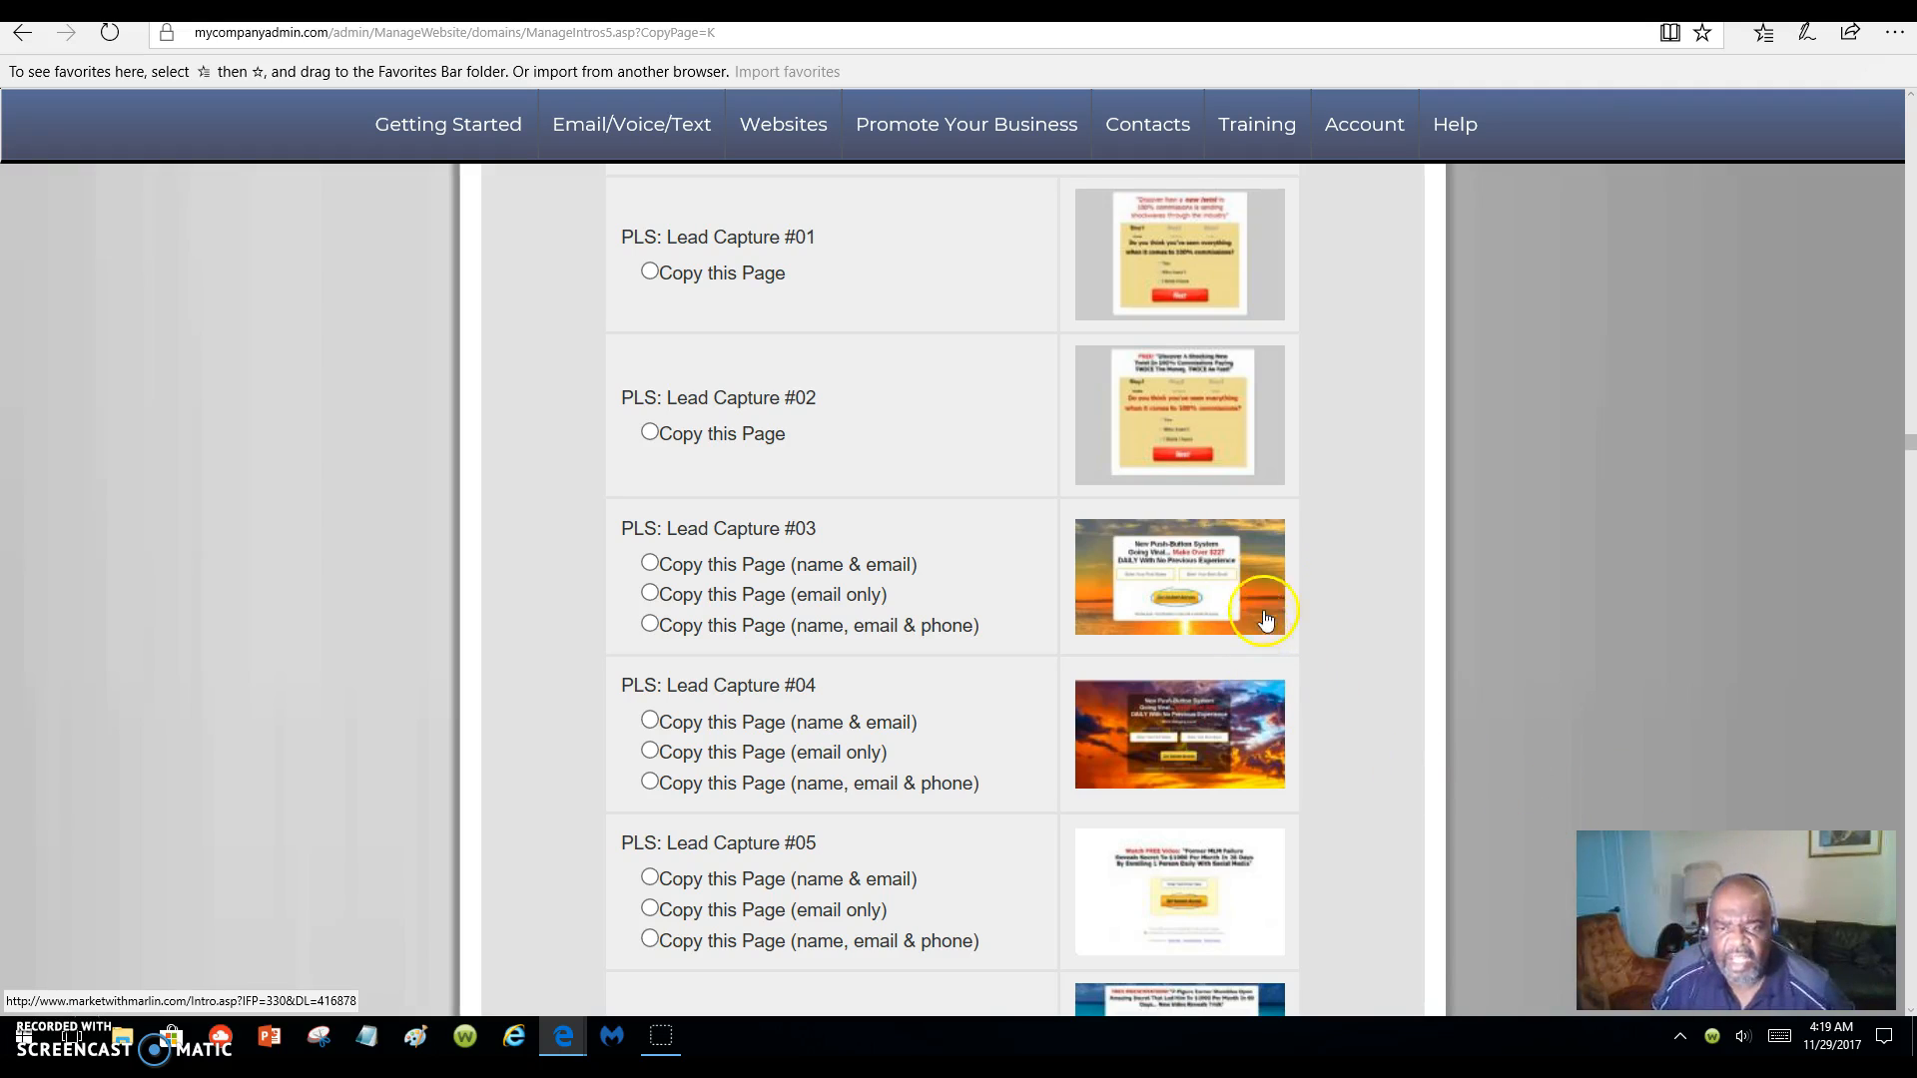
left_click(1188, 596)
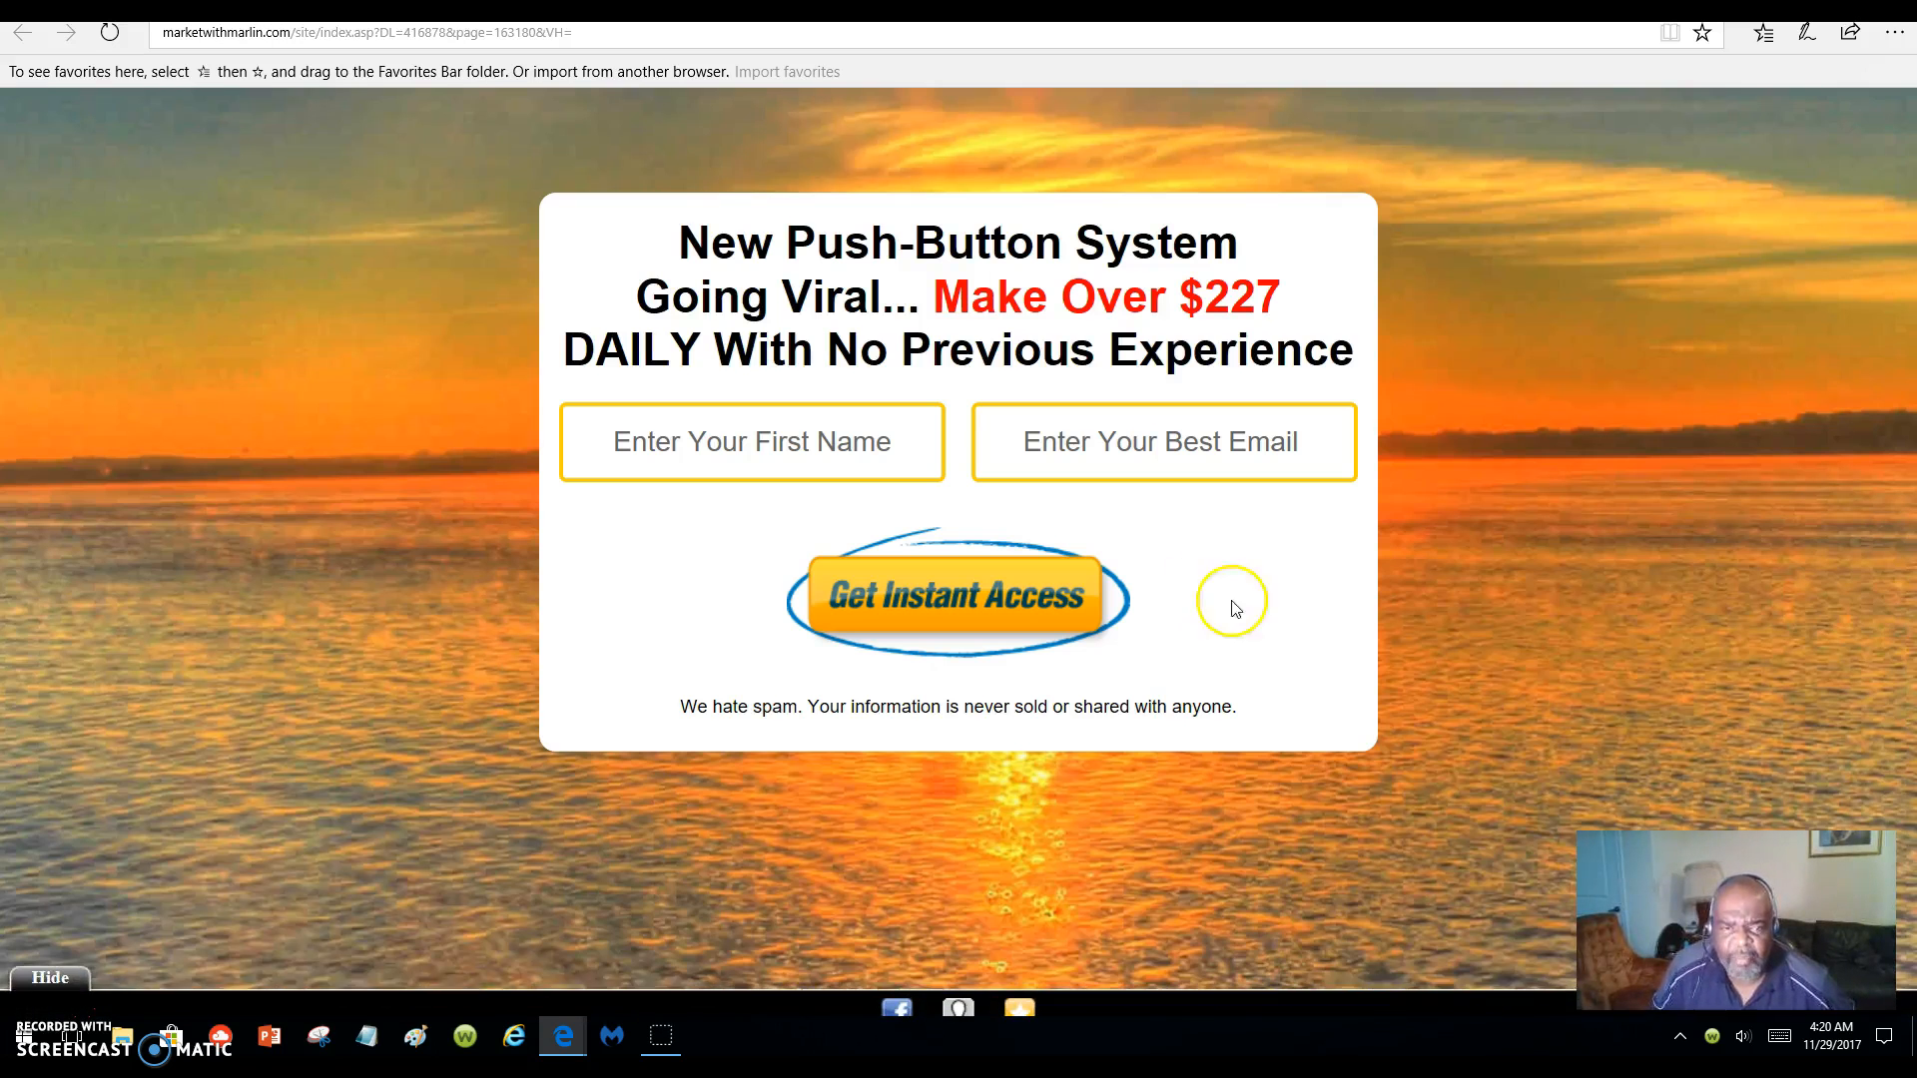
- Highlight the demo page's headline and its Get Instant Access button to examine the editable parts
left_click_drag(650, 240, 1278, 349)
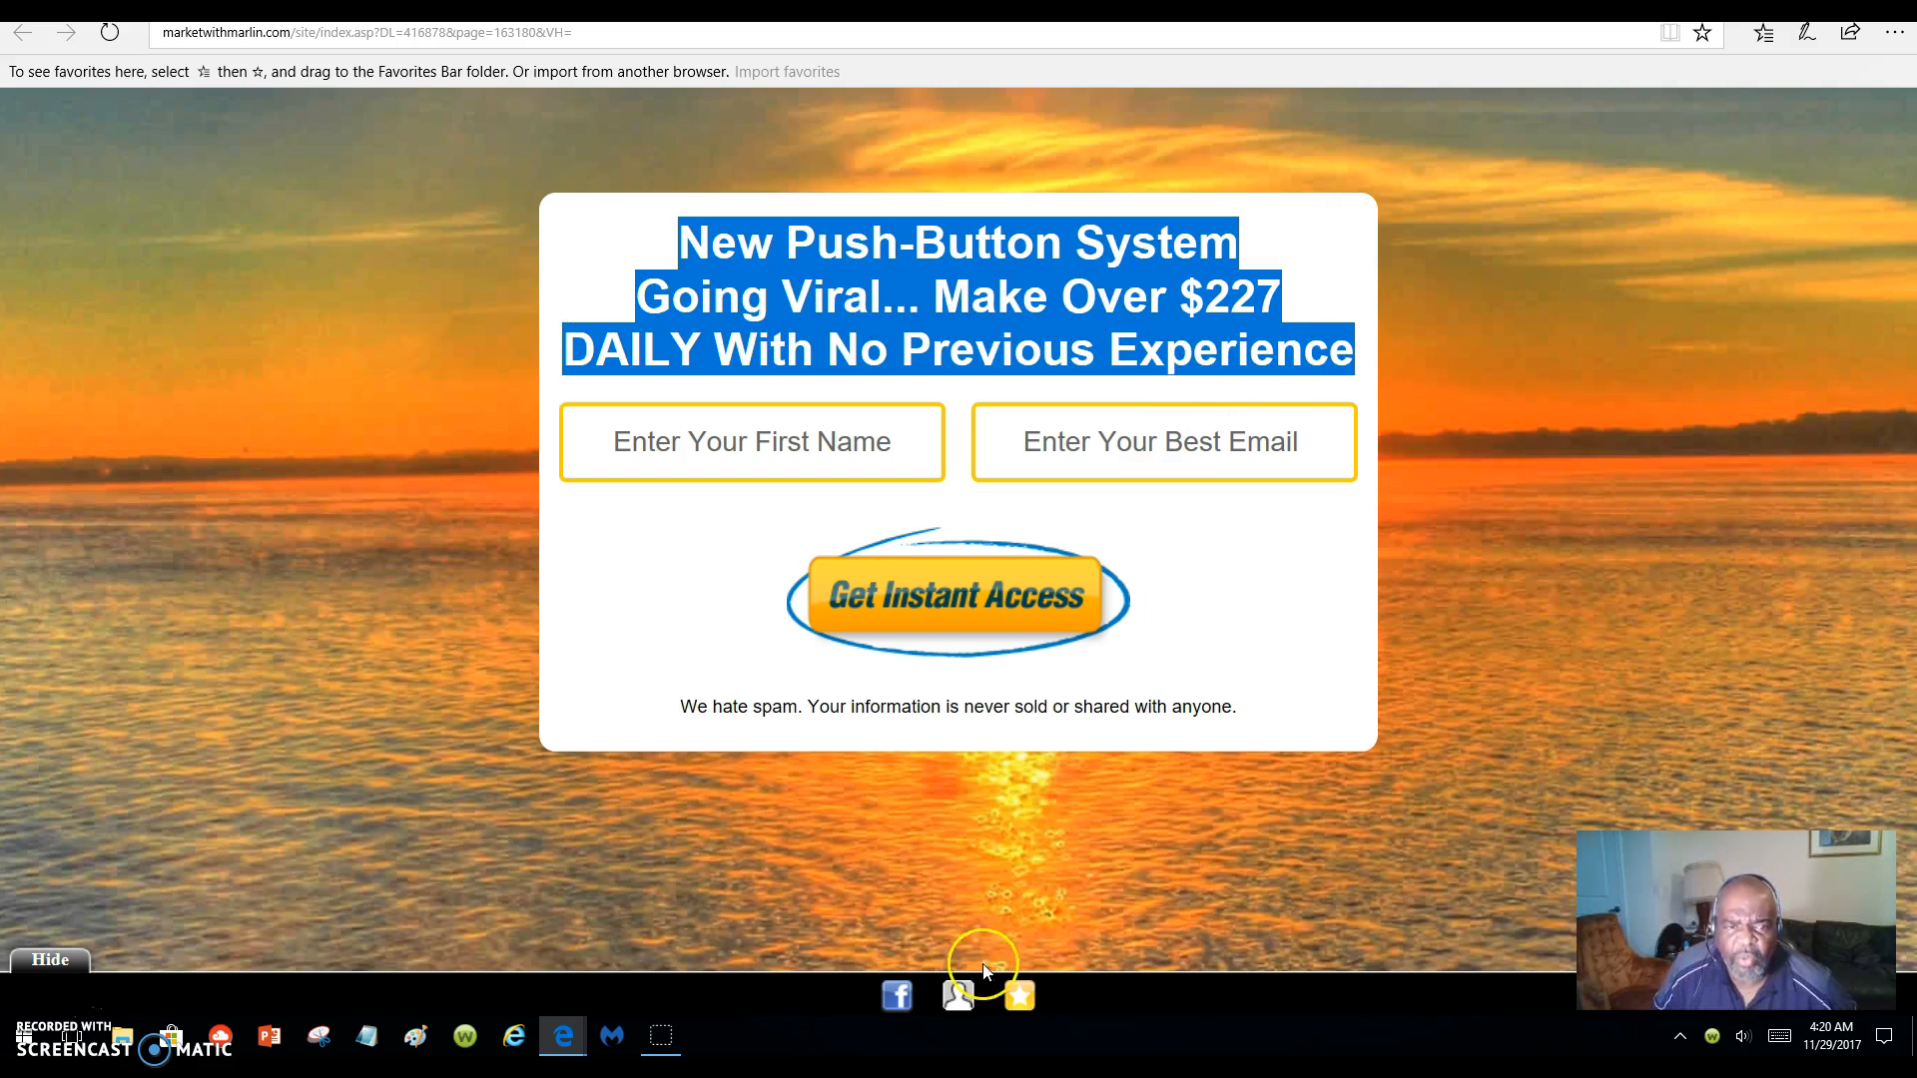
left_click(642, 539)
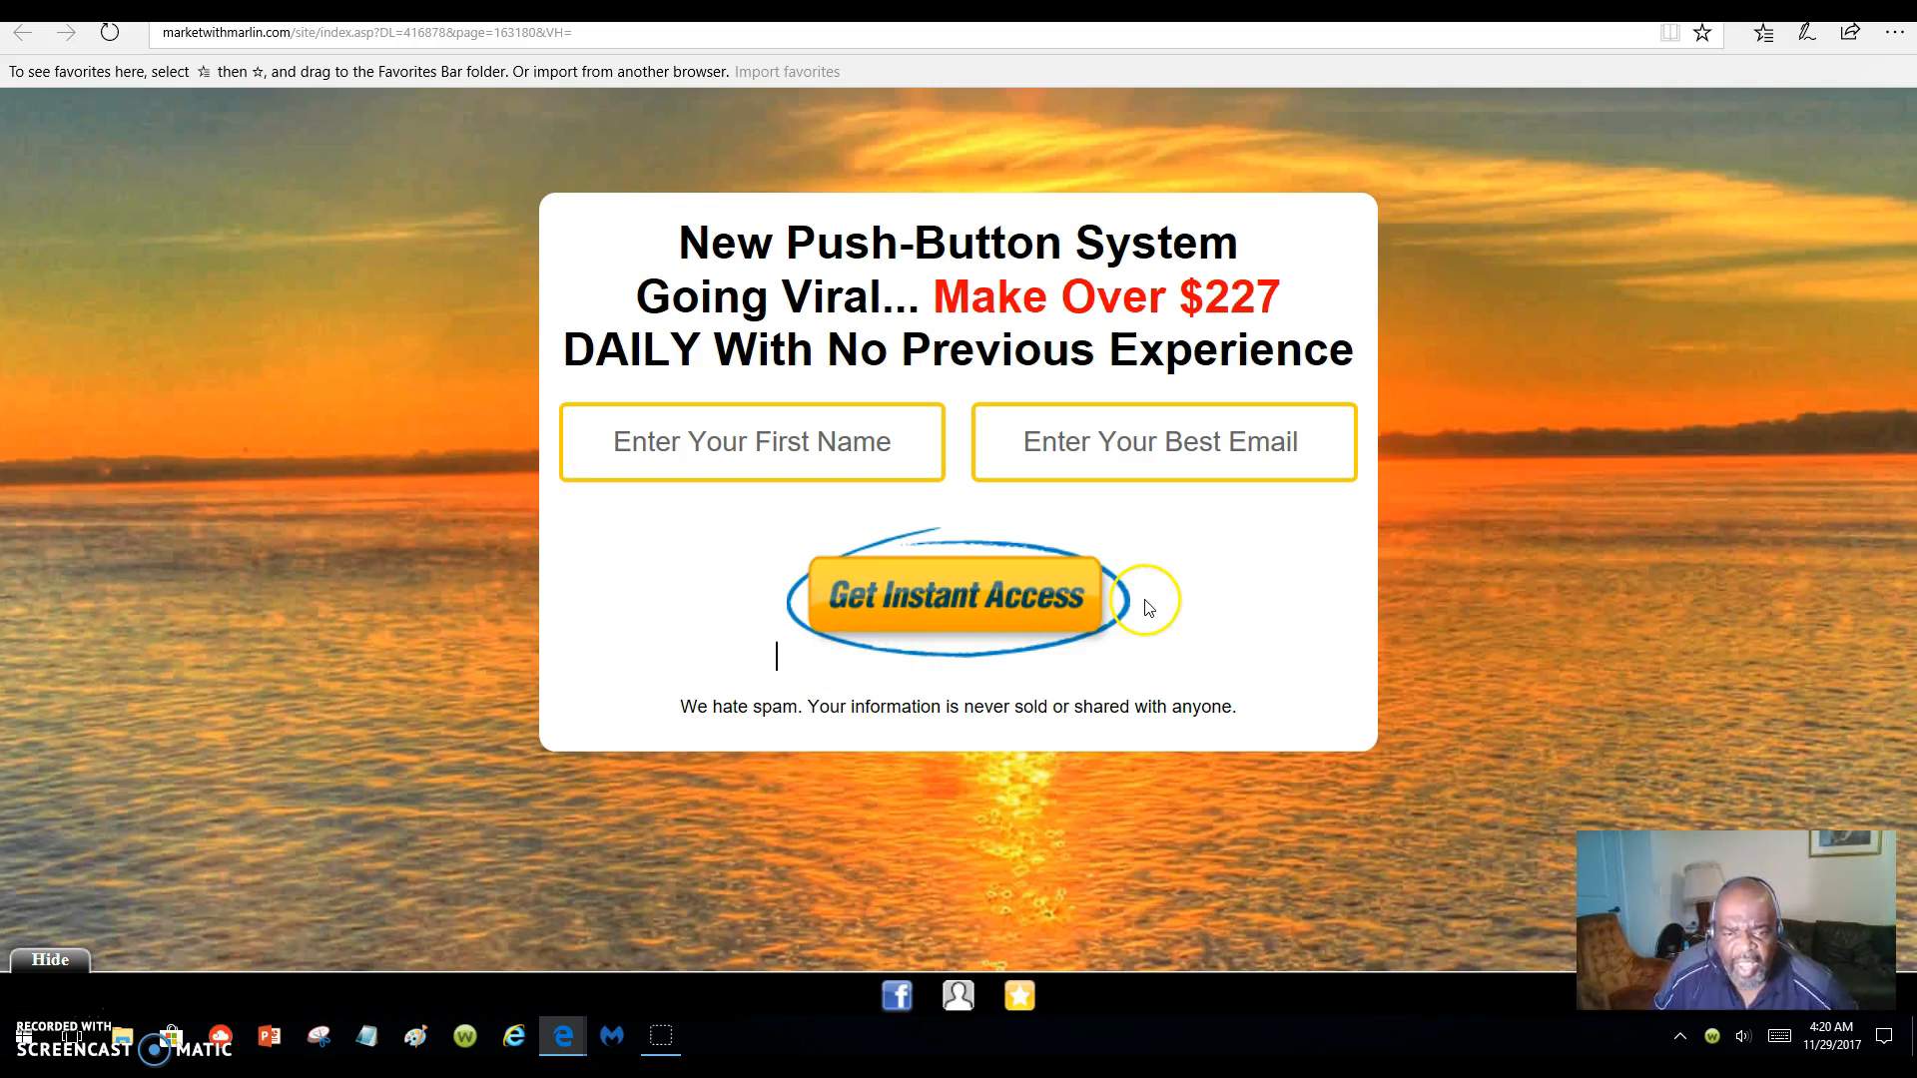
left_click_drag(1145, 600, 894, 603)
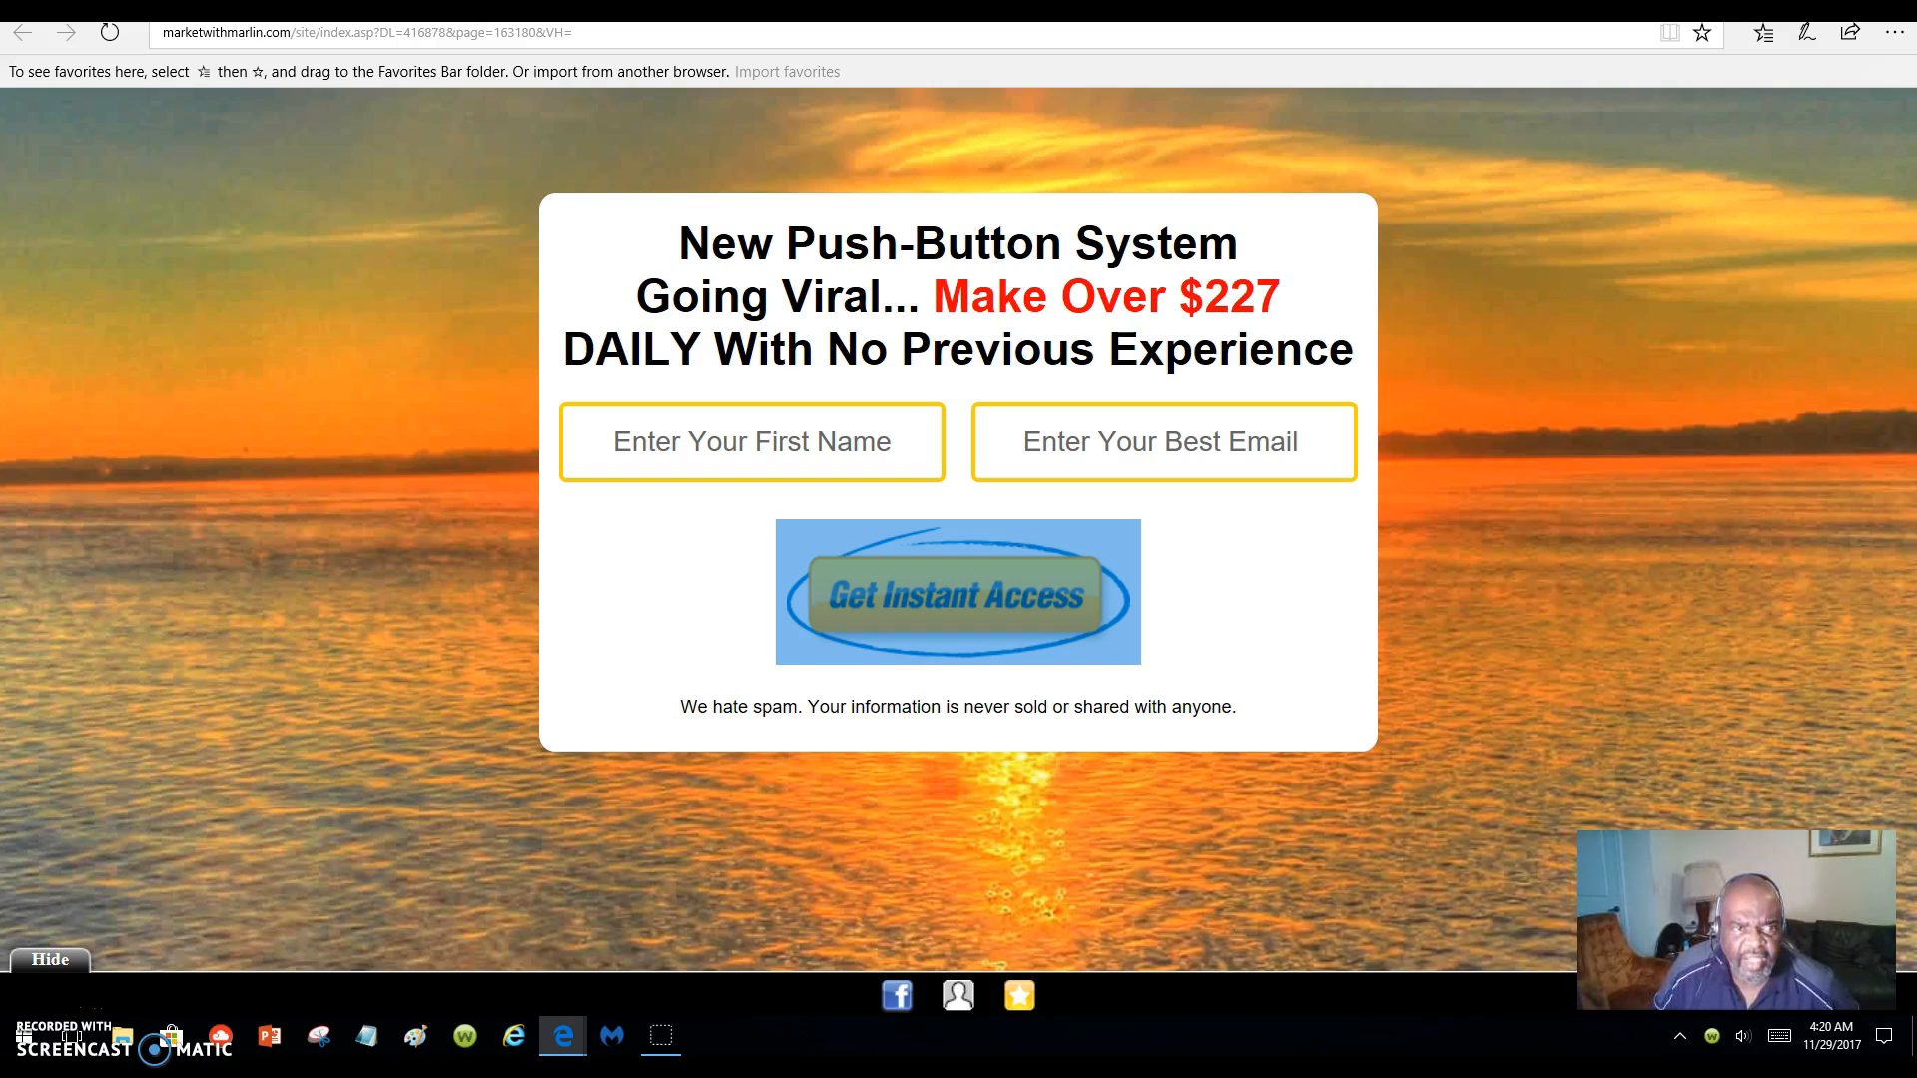
- Close the demo and make a copy of the email only version of PLS: Lead Capture #03
left_click(479, 12)
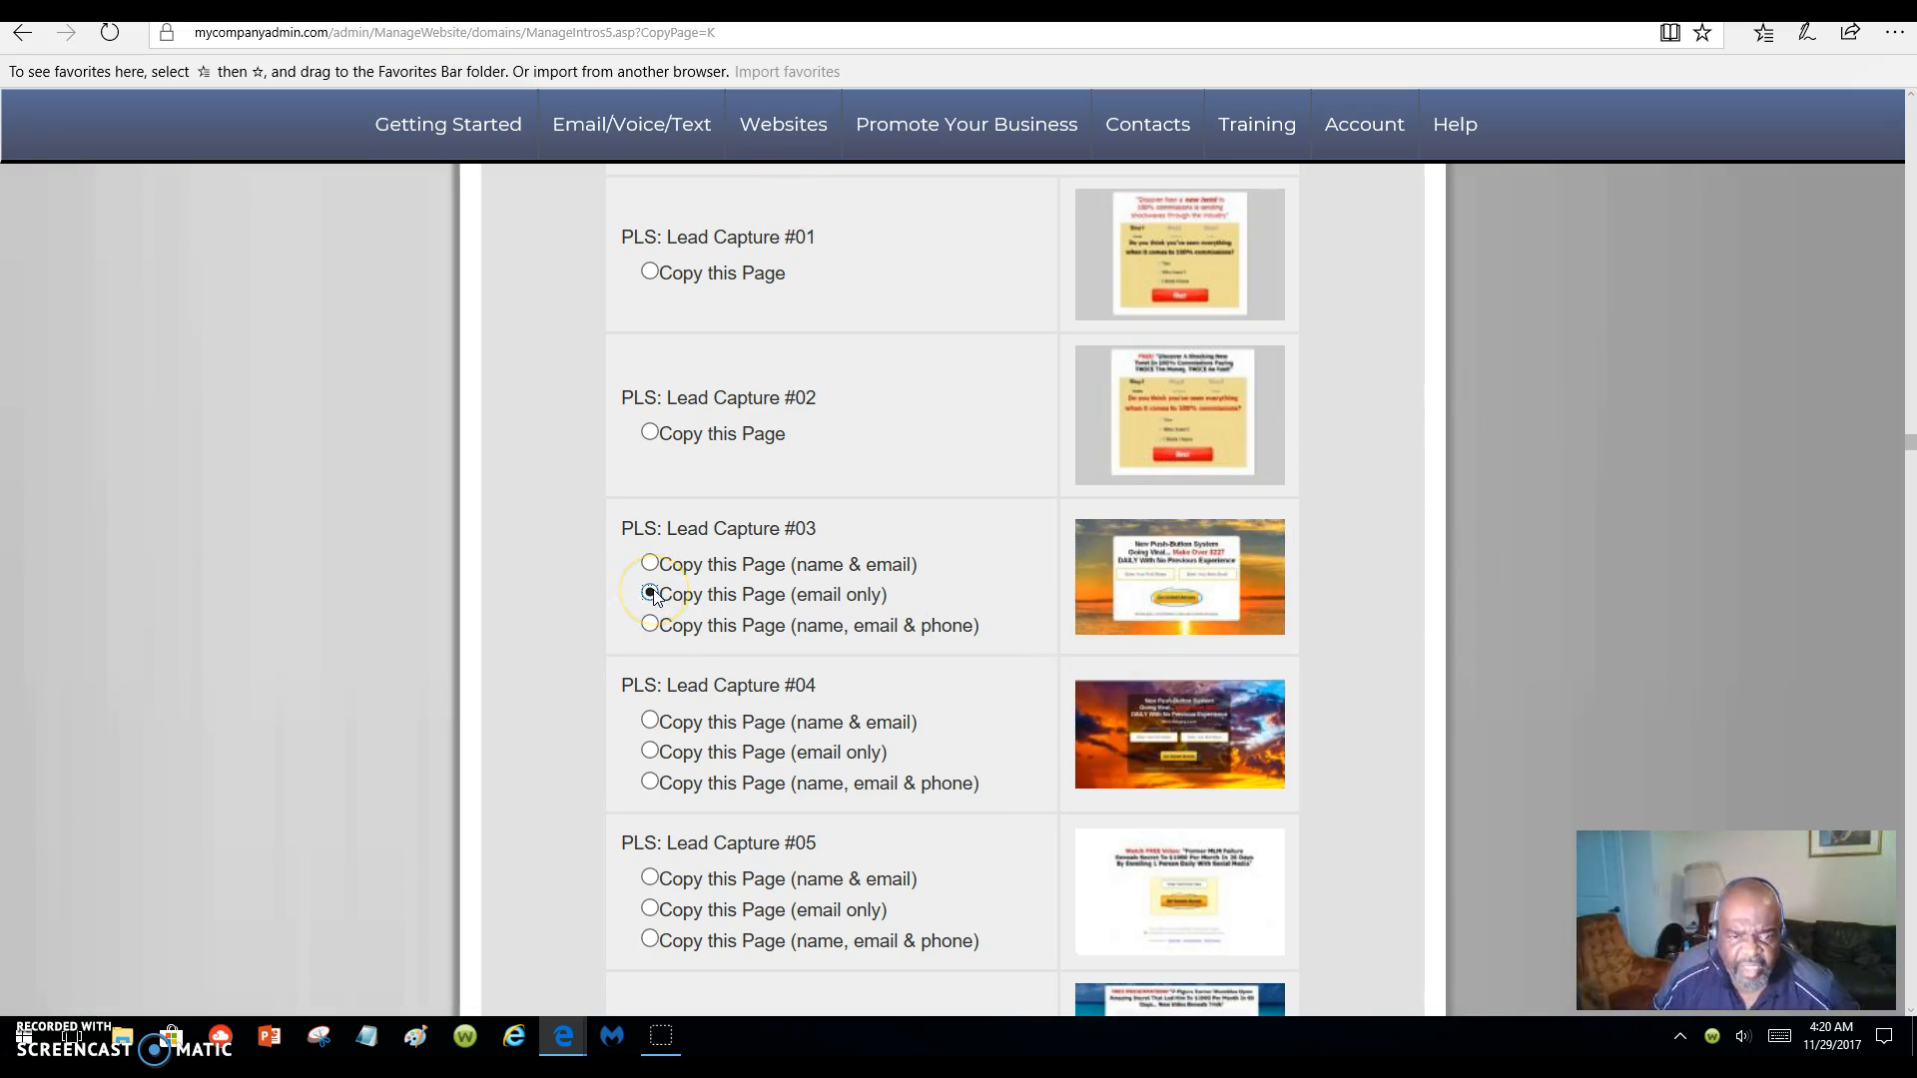
left_click(1911, 640)
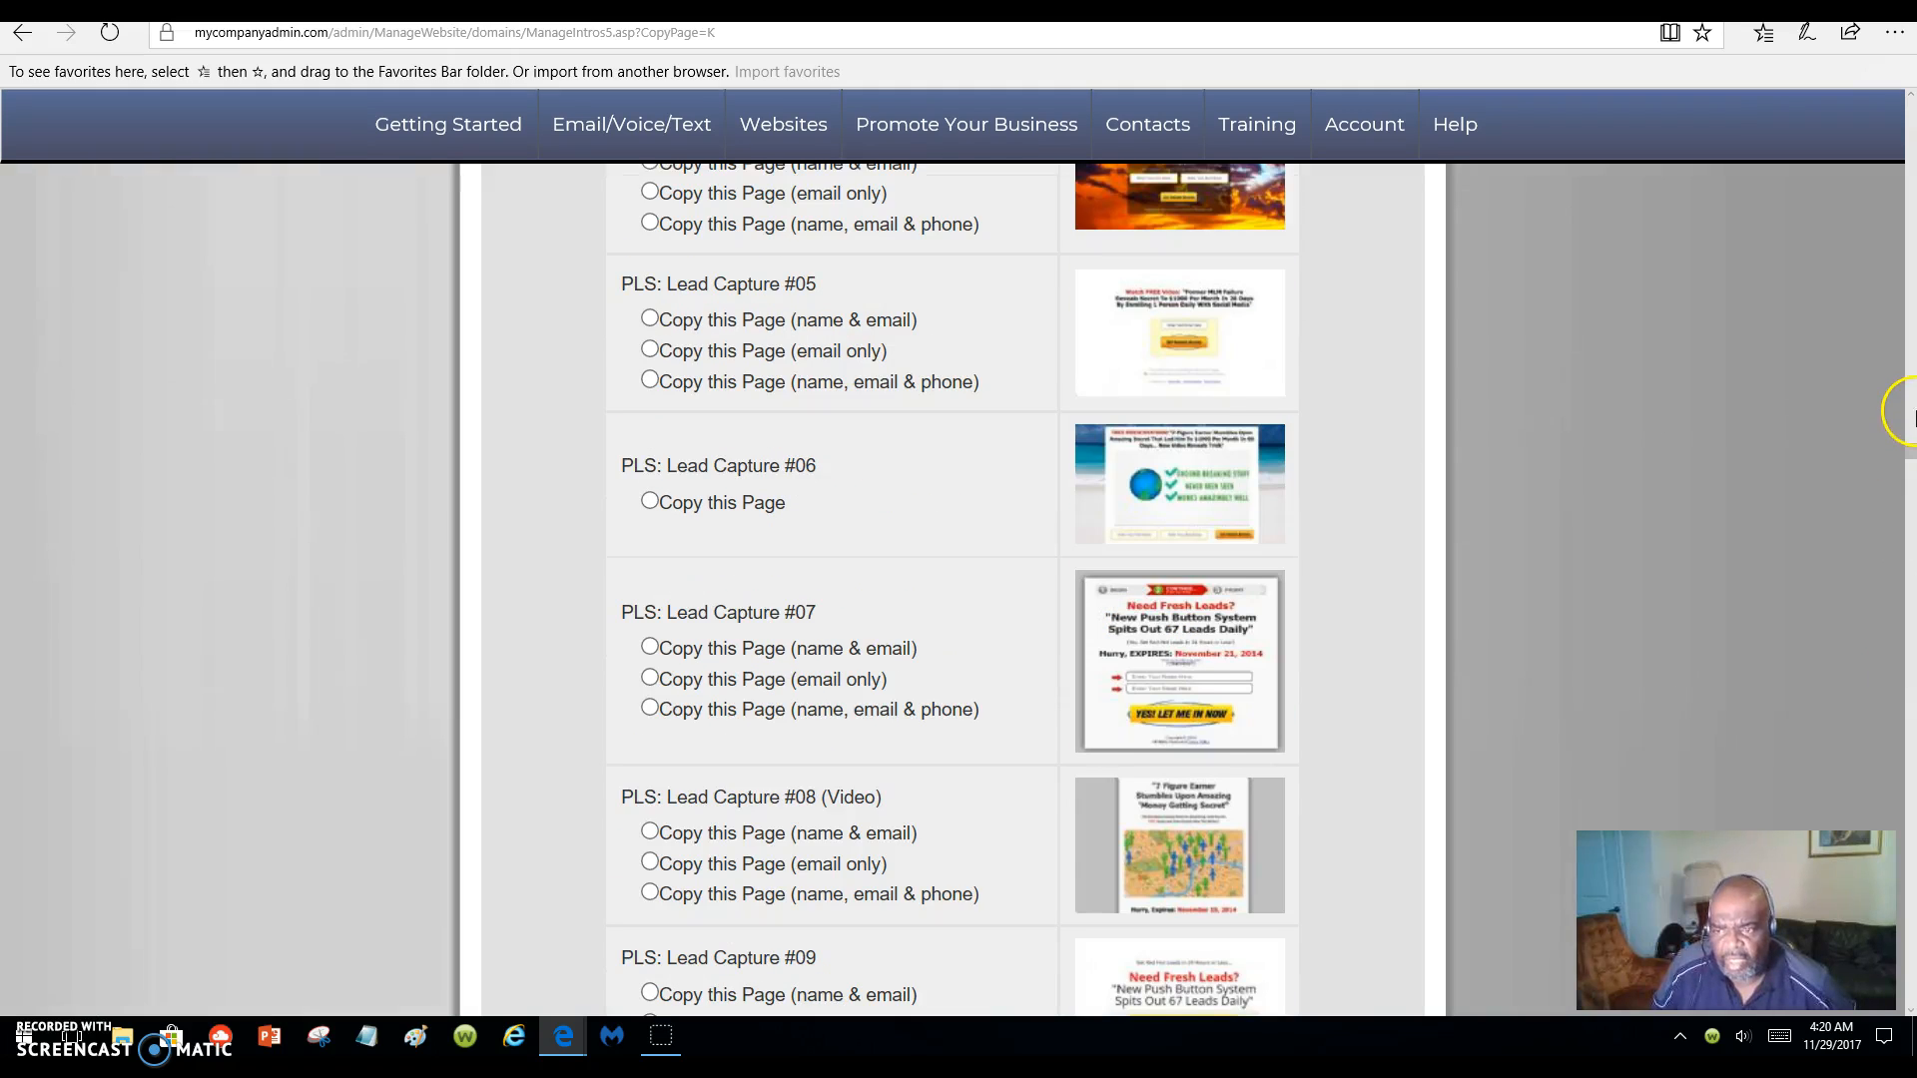
left_click_drag(1906, 453, 1908, 998)
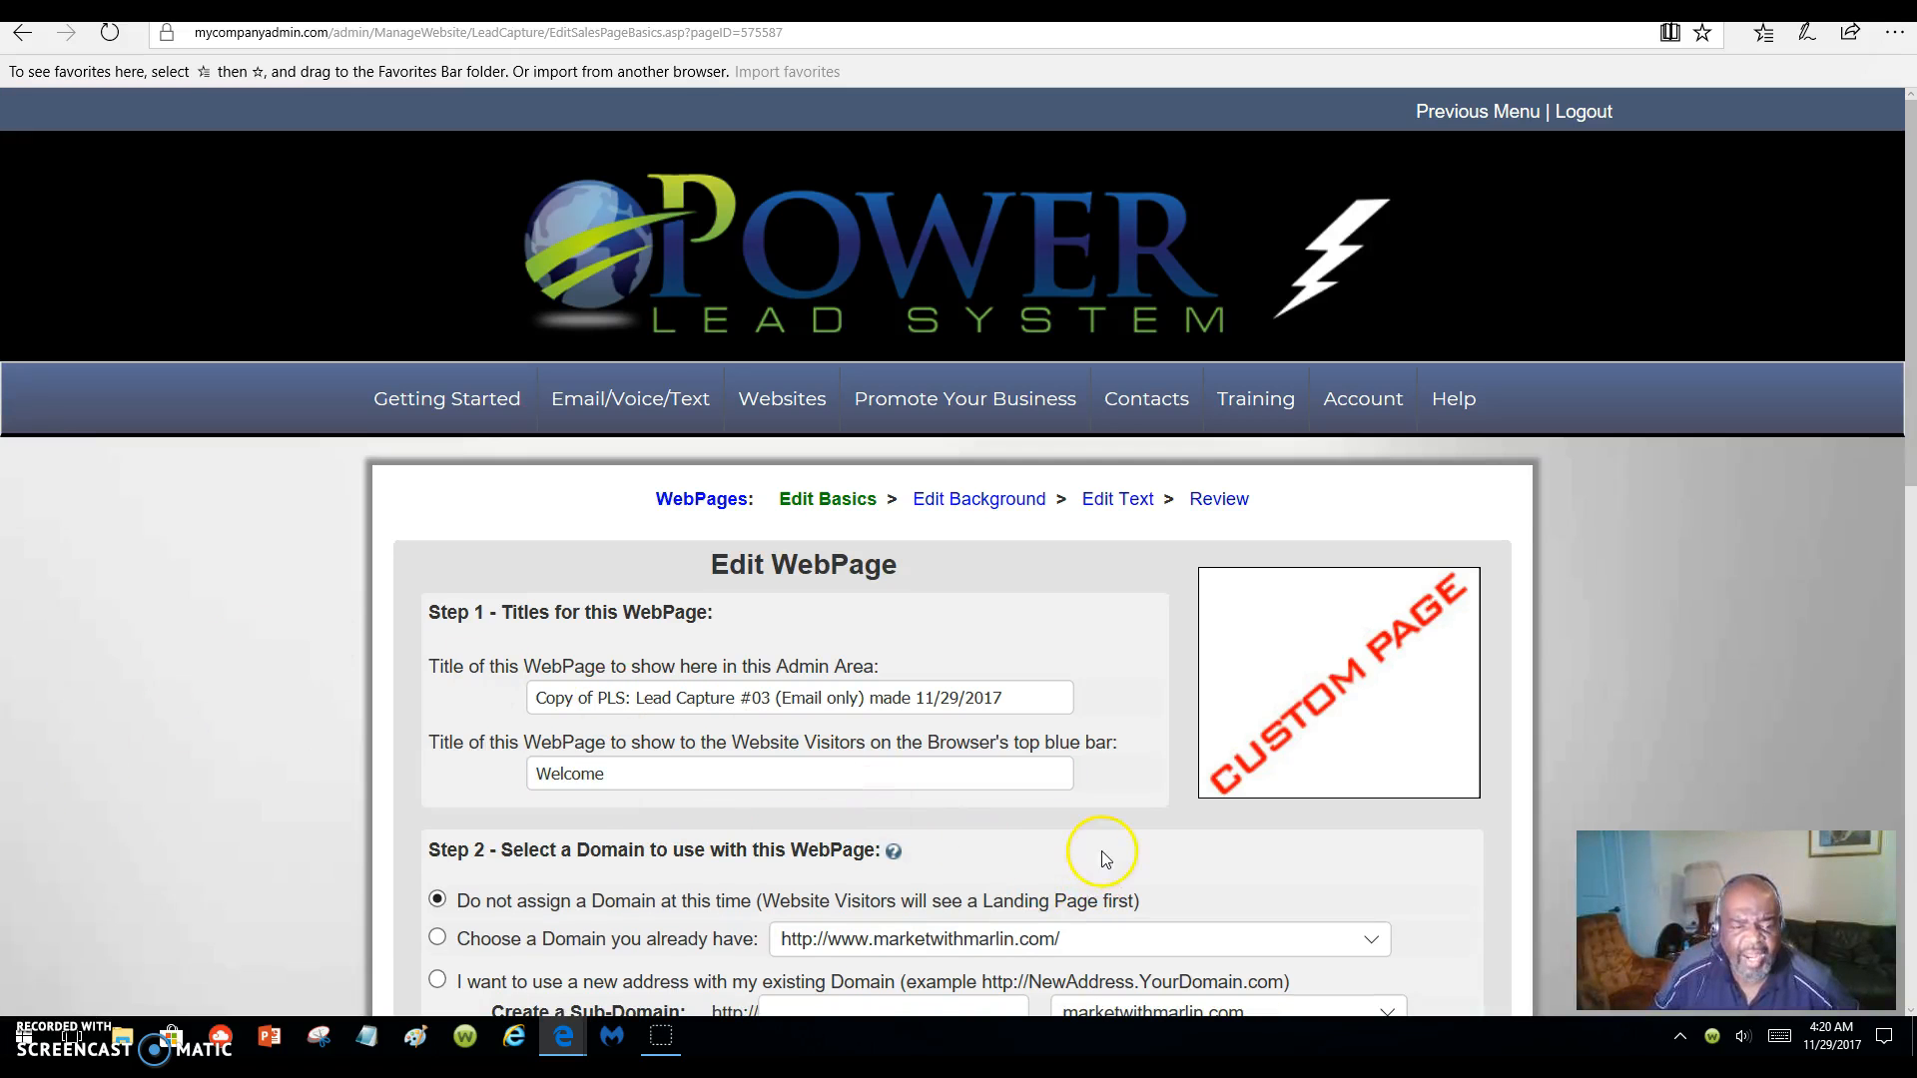
- Set the web page's admin area title to LEAD LIGHTNING TEACHING
scroll(1103, 855, "down", 3)
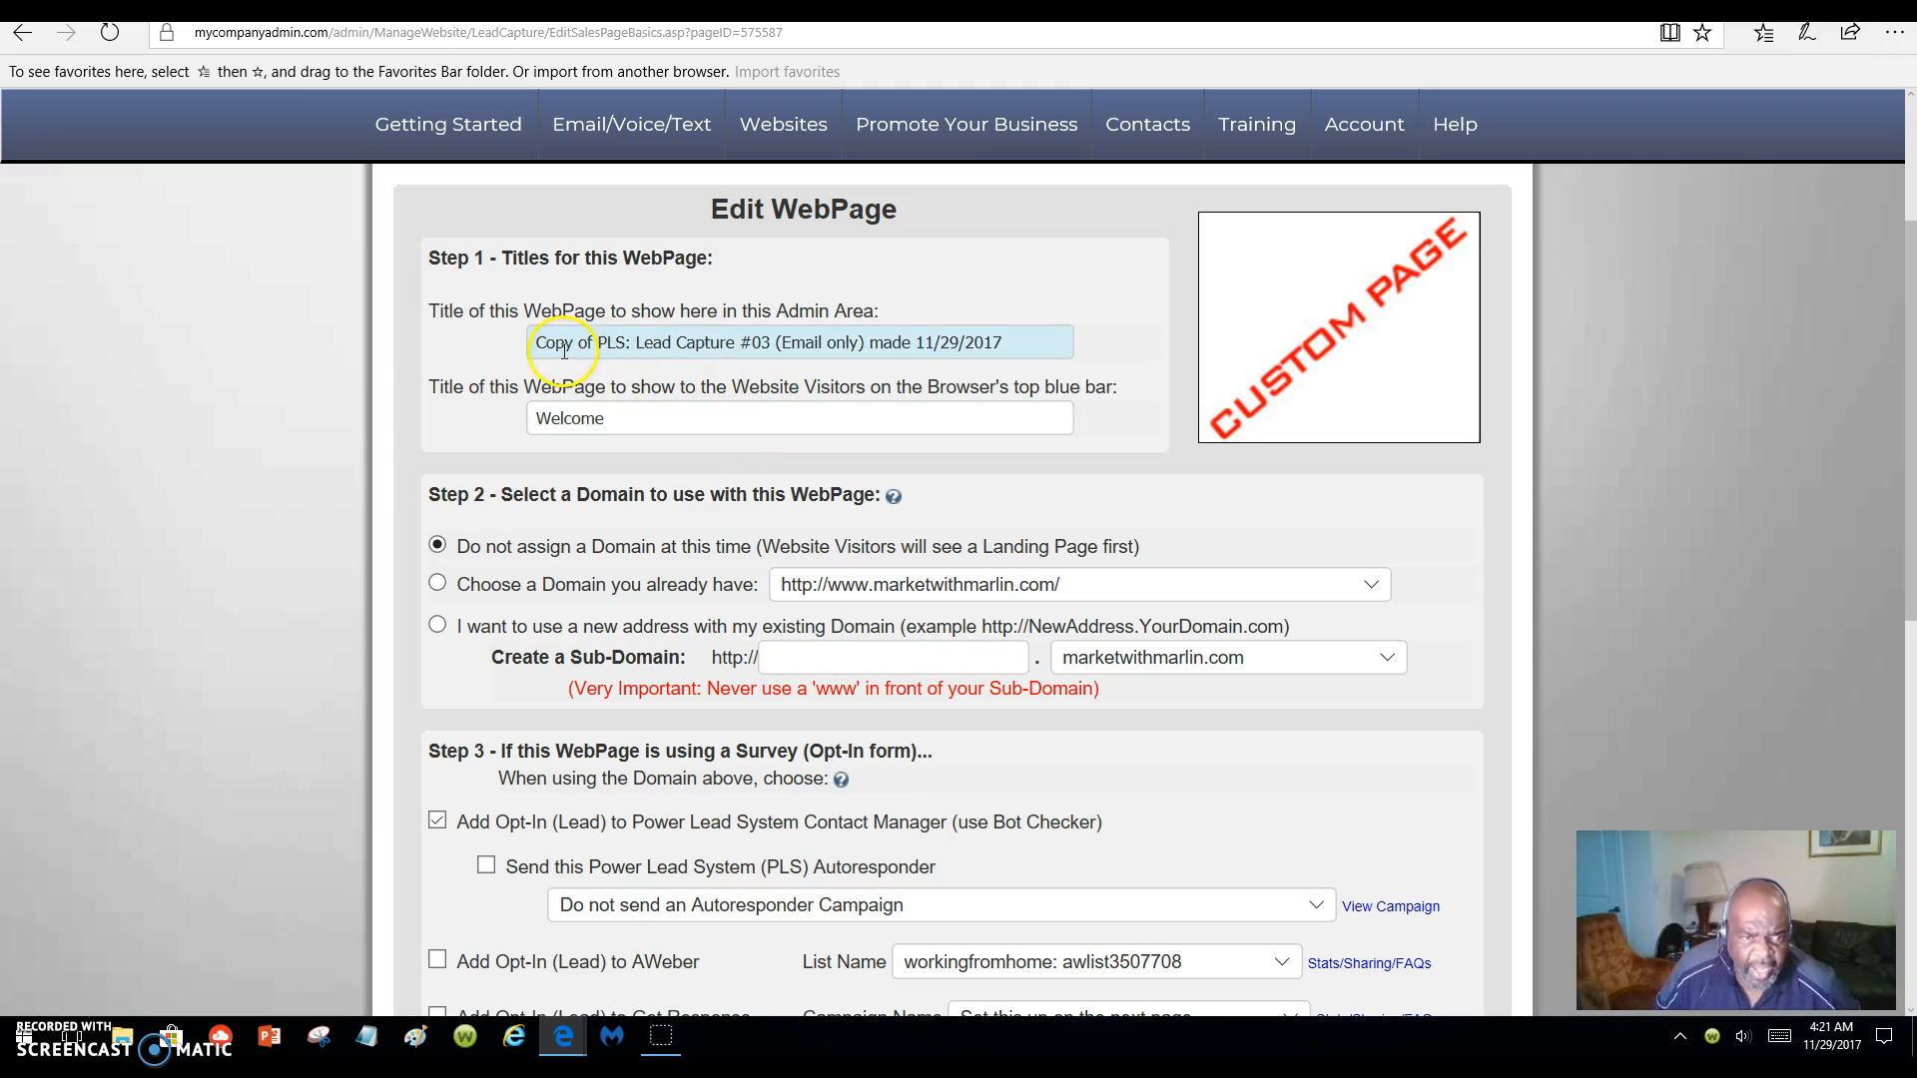
left_click_drag(536, 342, 1003, 356)
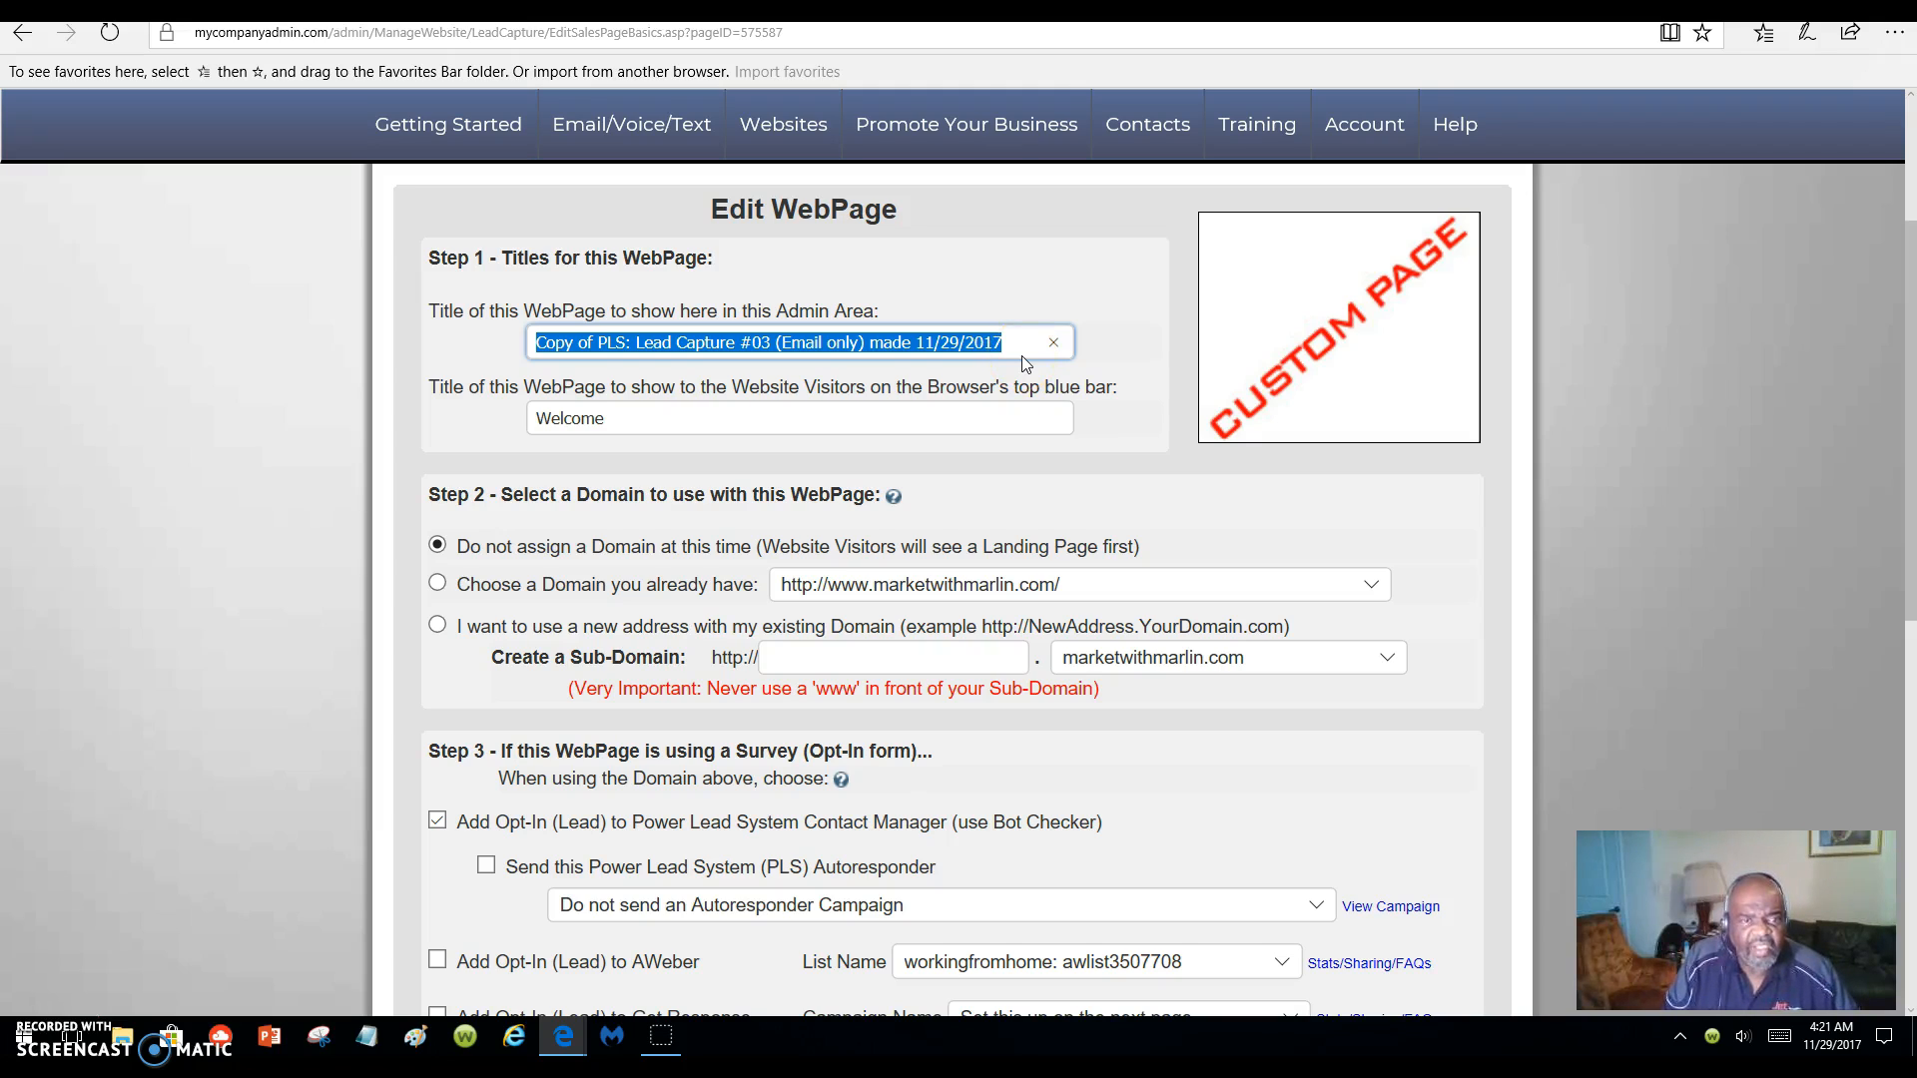
type("LEAD L")
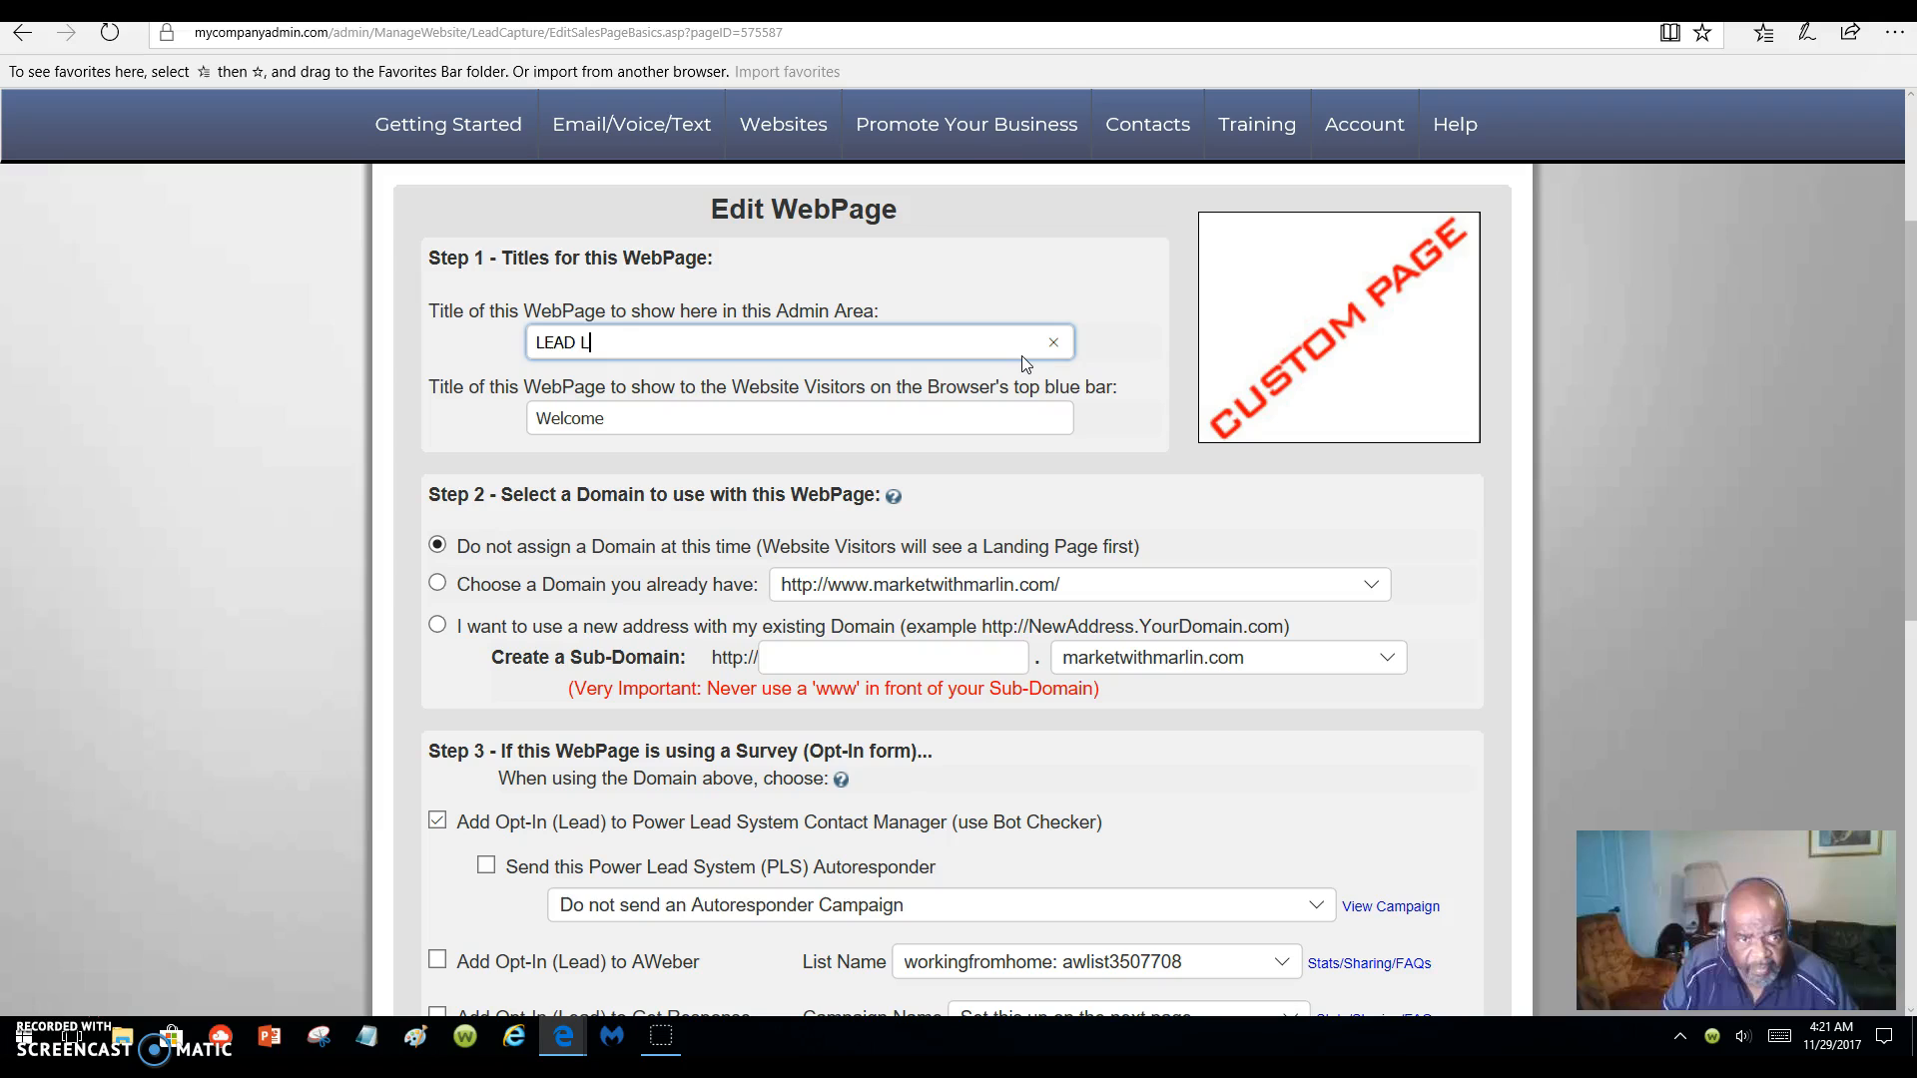
type("IGHTNING T")
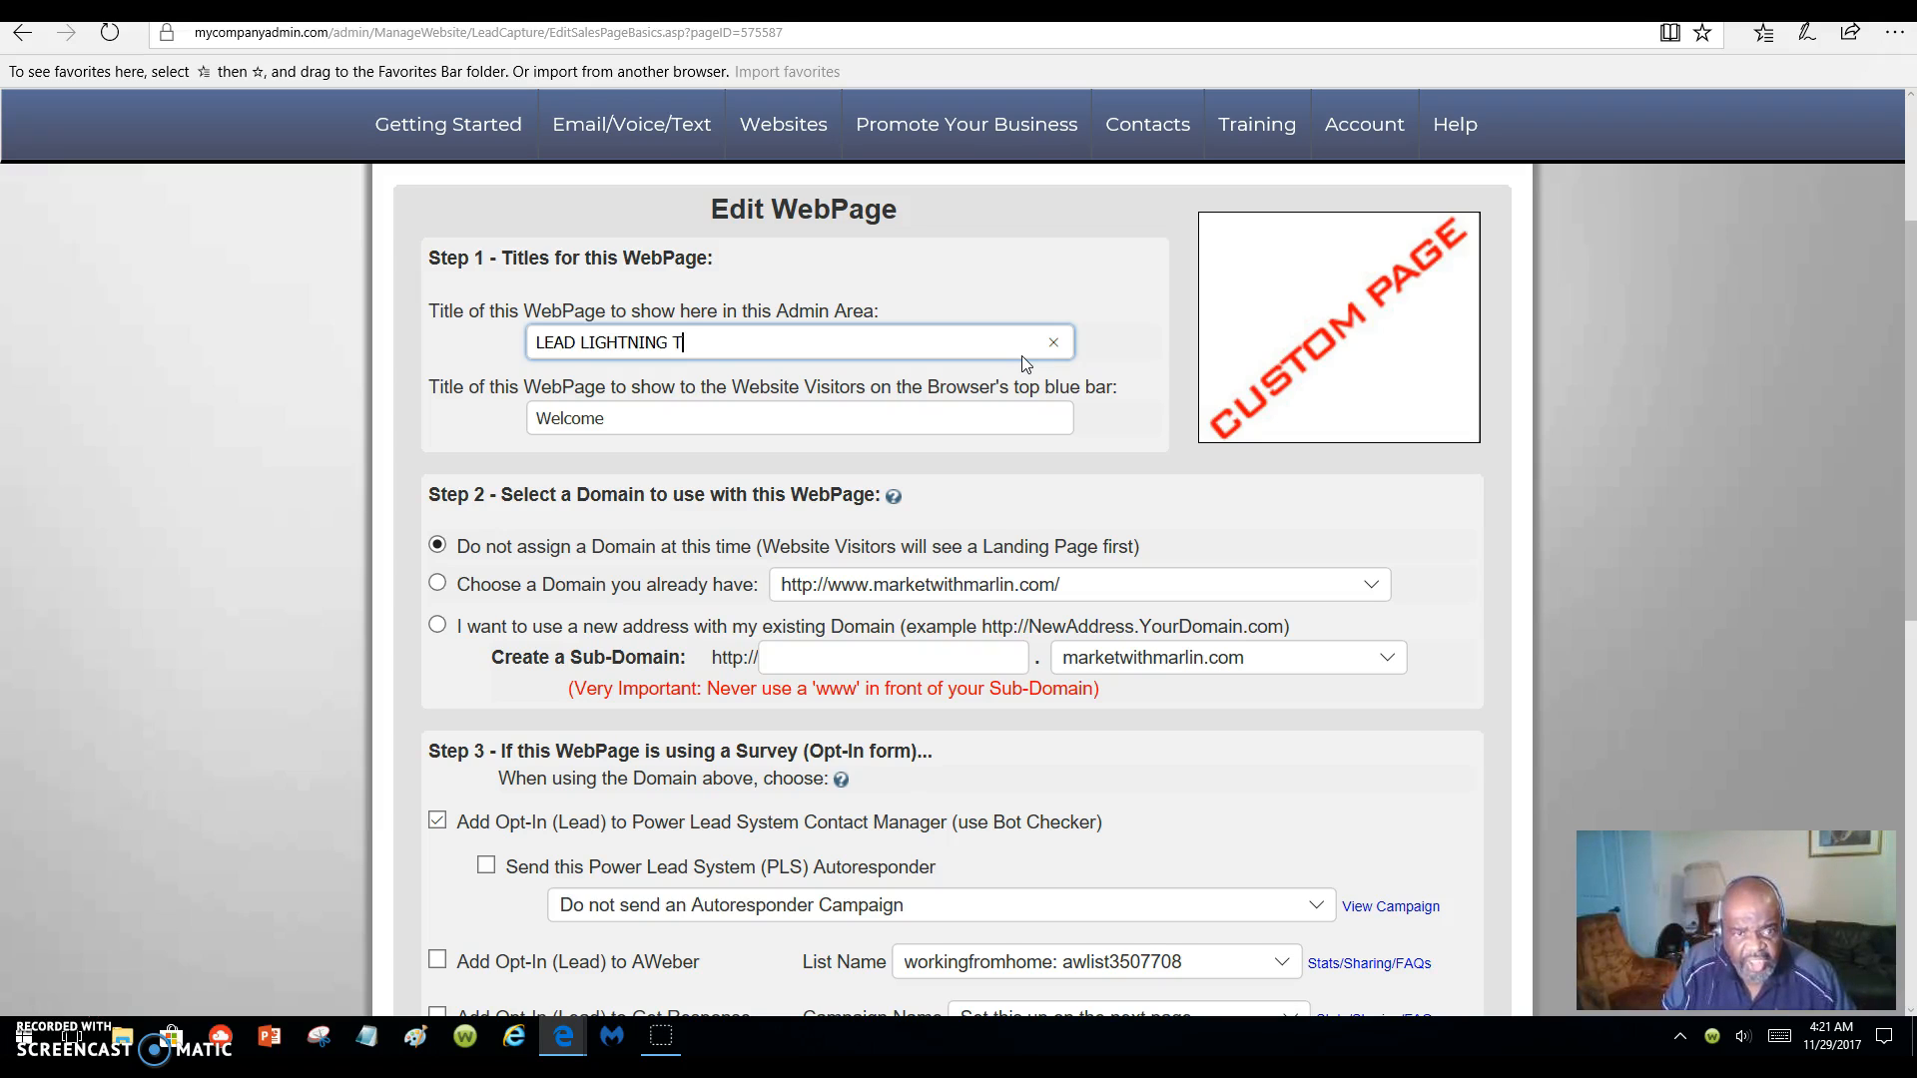
type("EACHING")
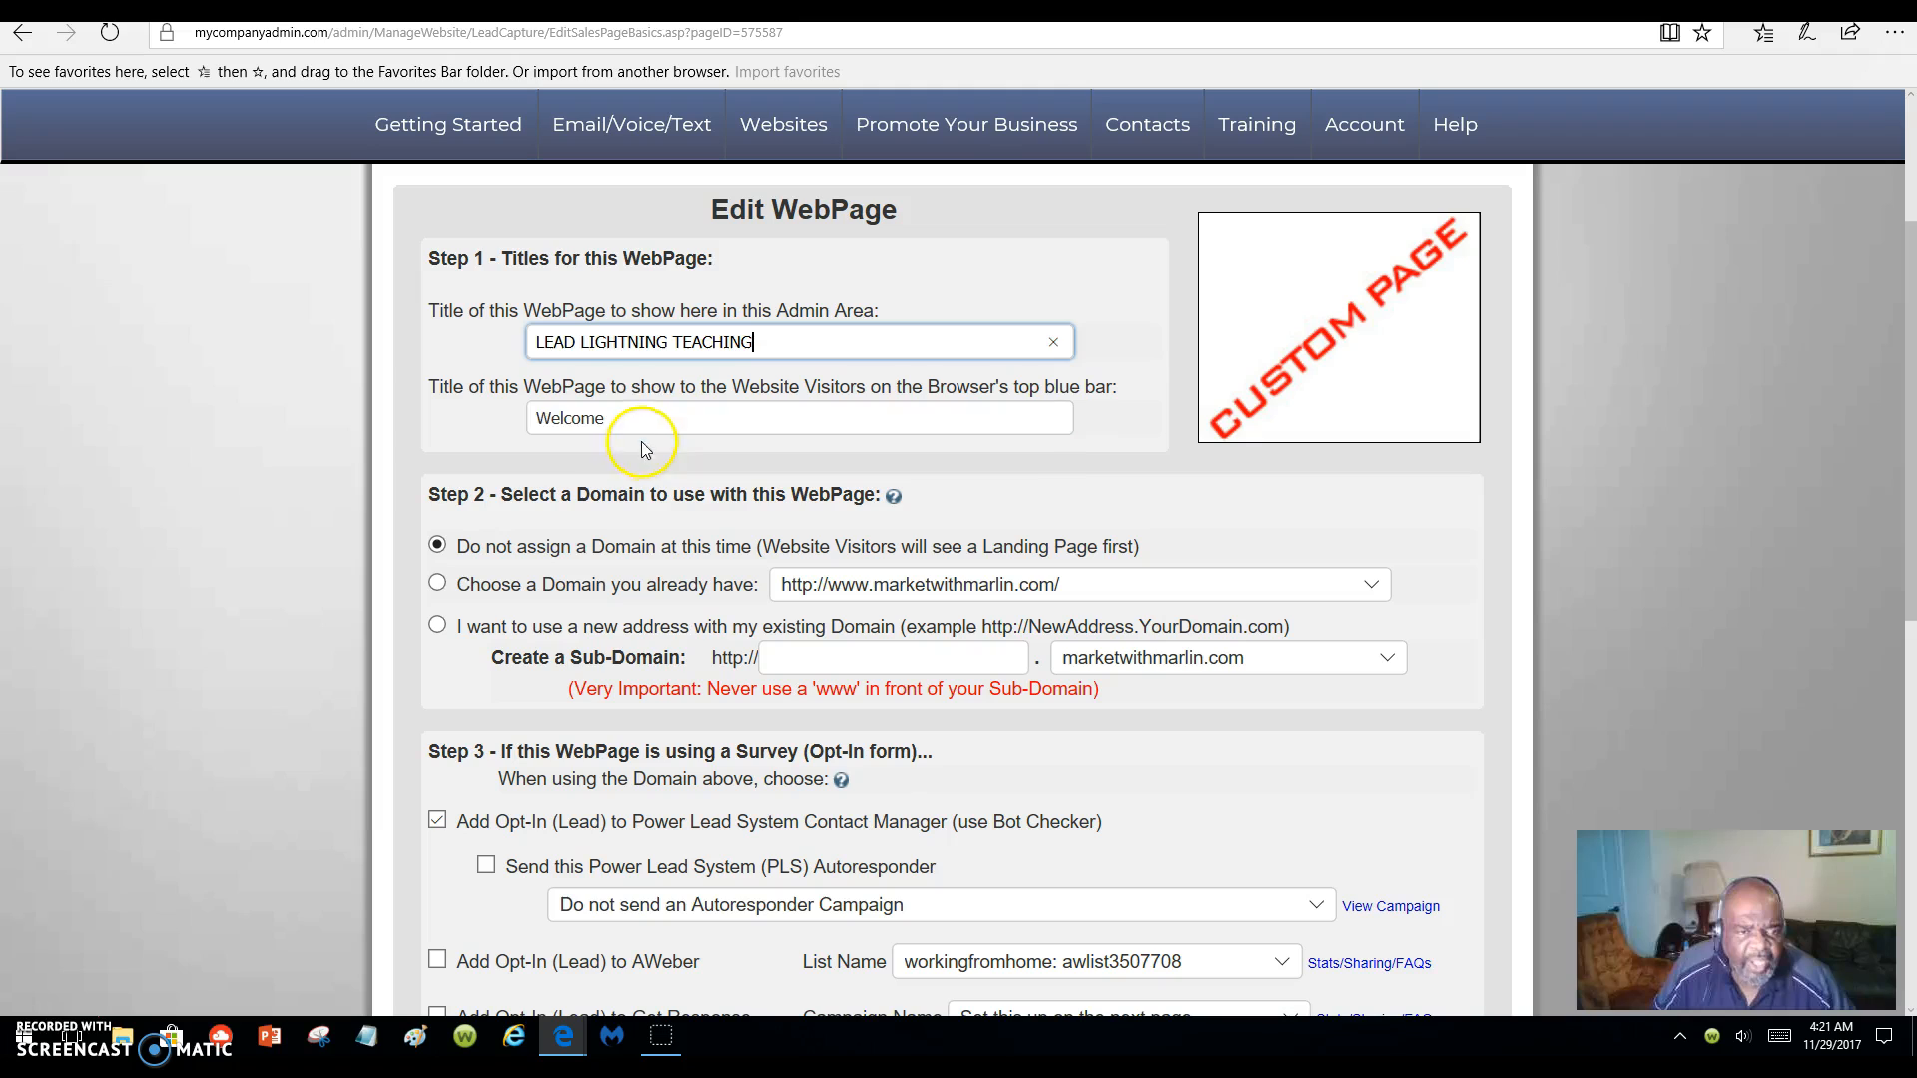
- Set the title shown to website visitors to Creating Capture Pages
double_click(565, 417)
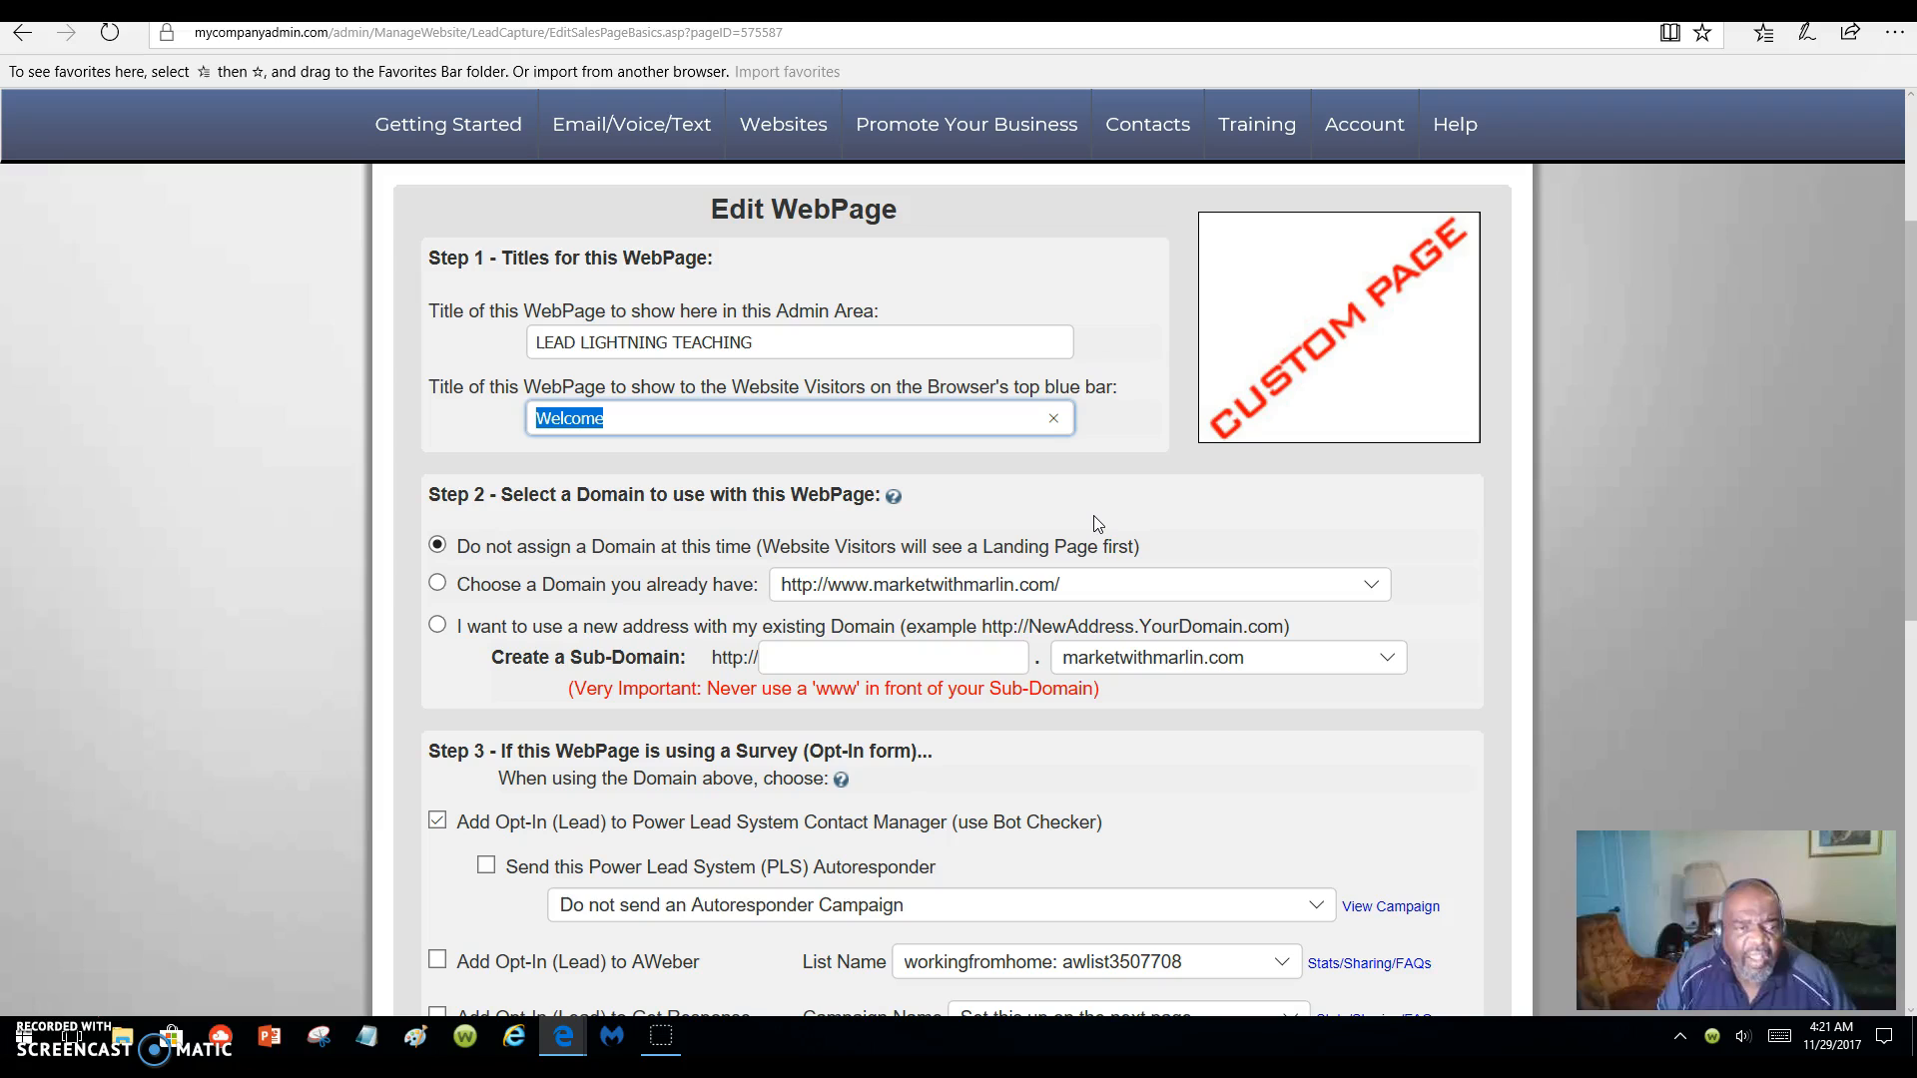
type("CR")
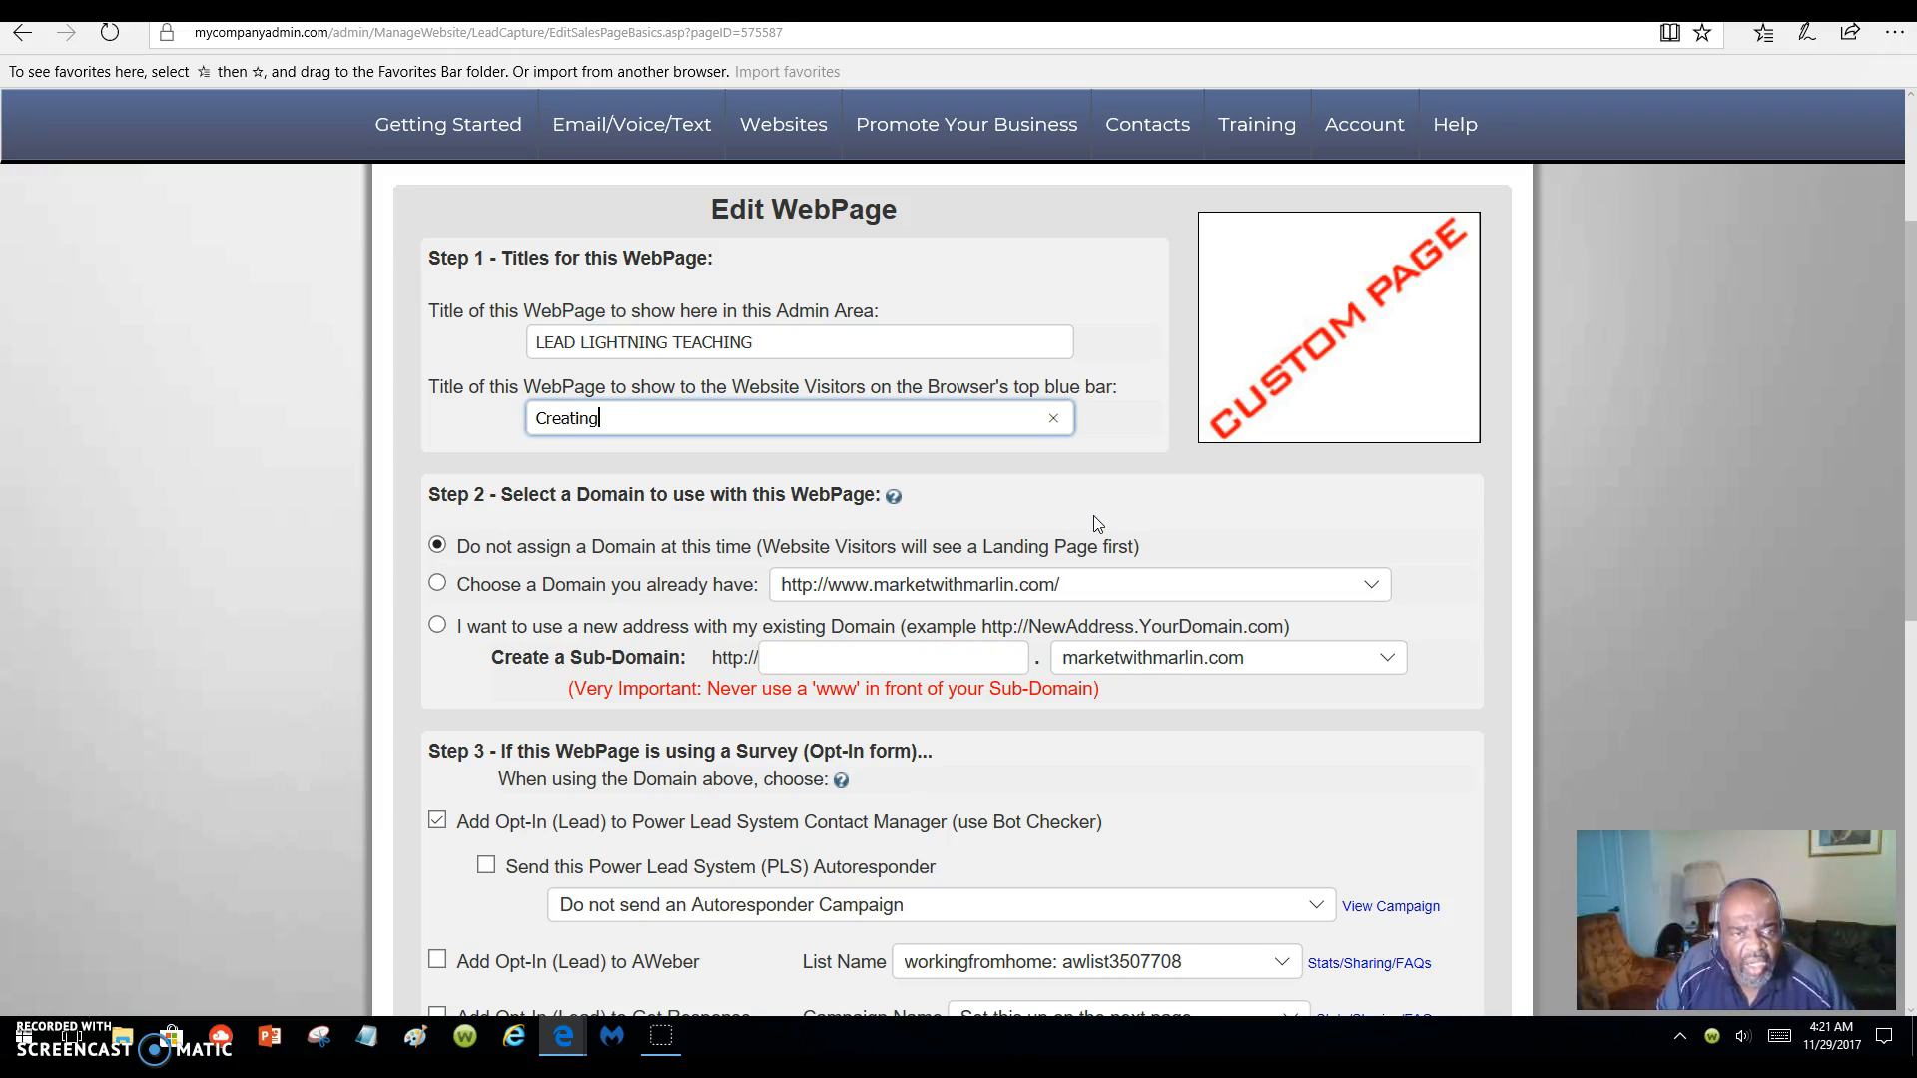
type("eating Capture Pages")
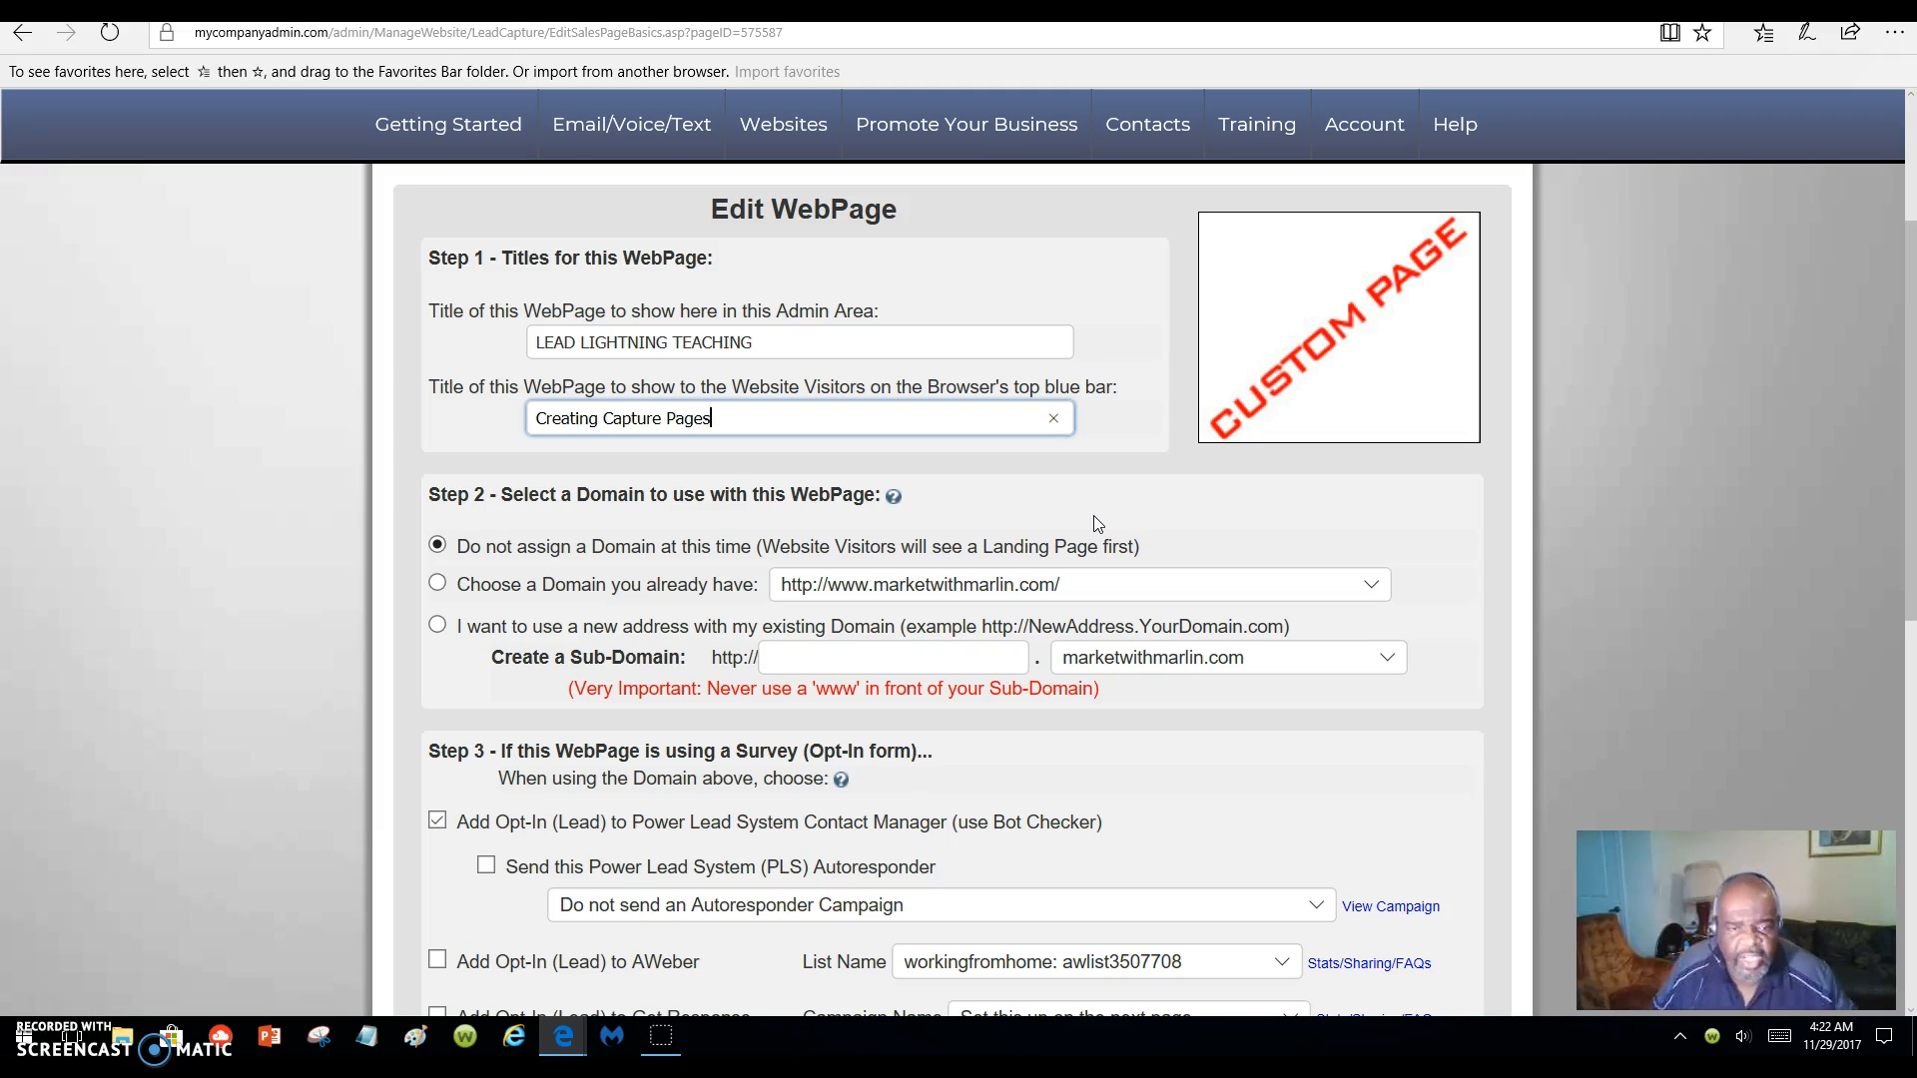
- Assign the page a new sub-domain, creatingcapturepages, on the existing domain and save the basic page settings
left_click(808, 663)
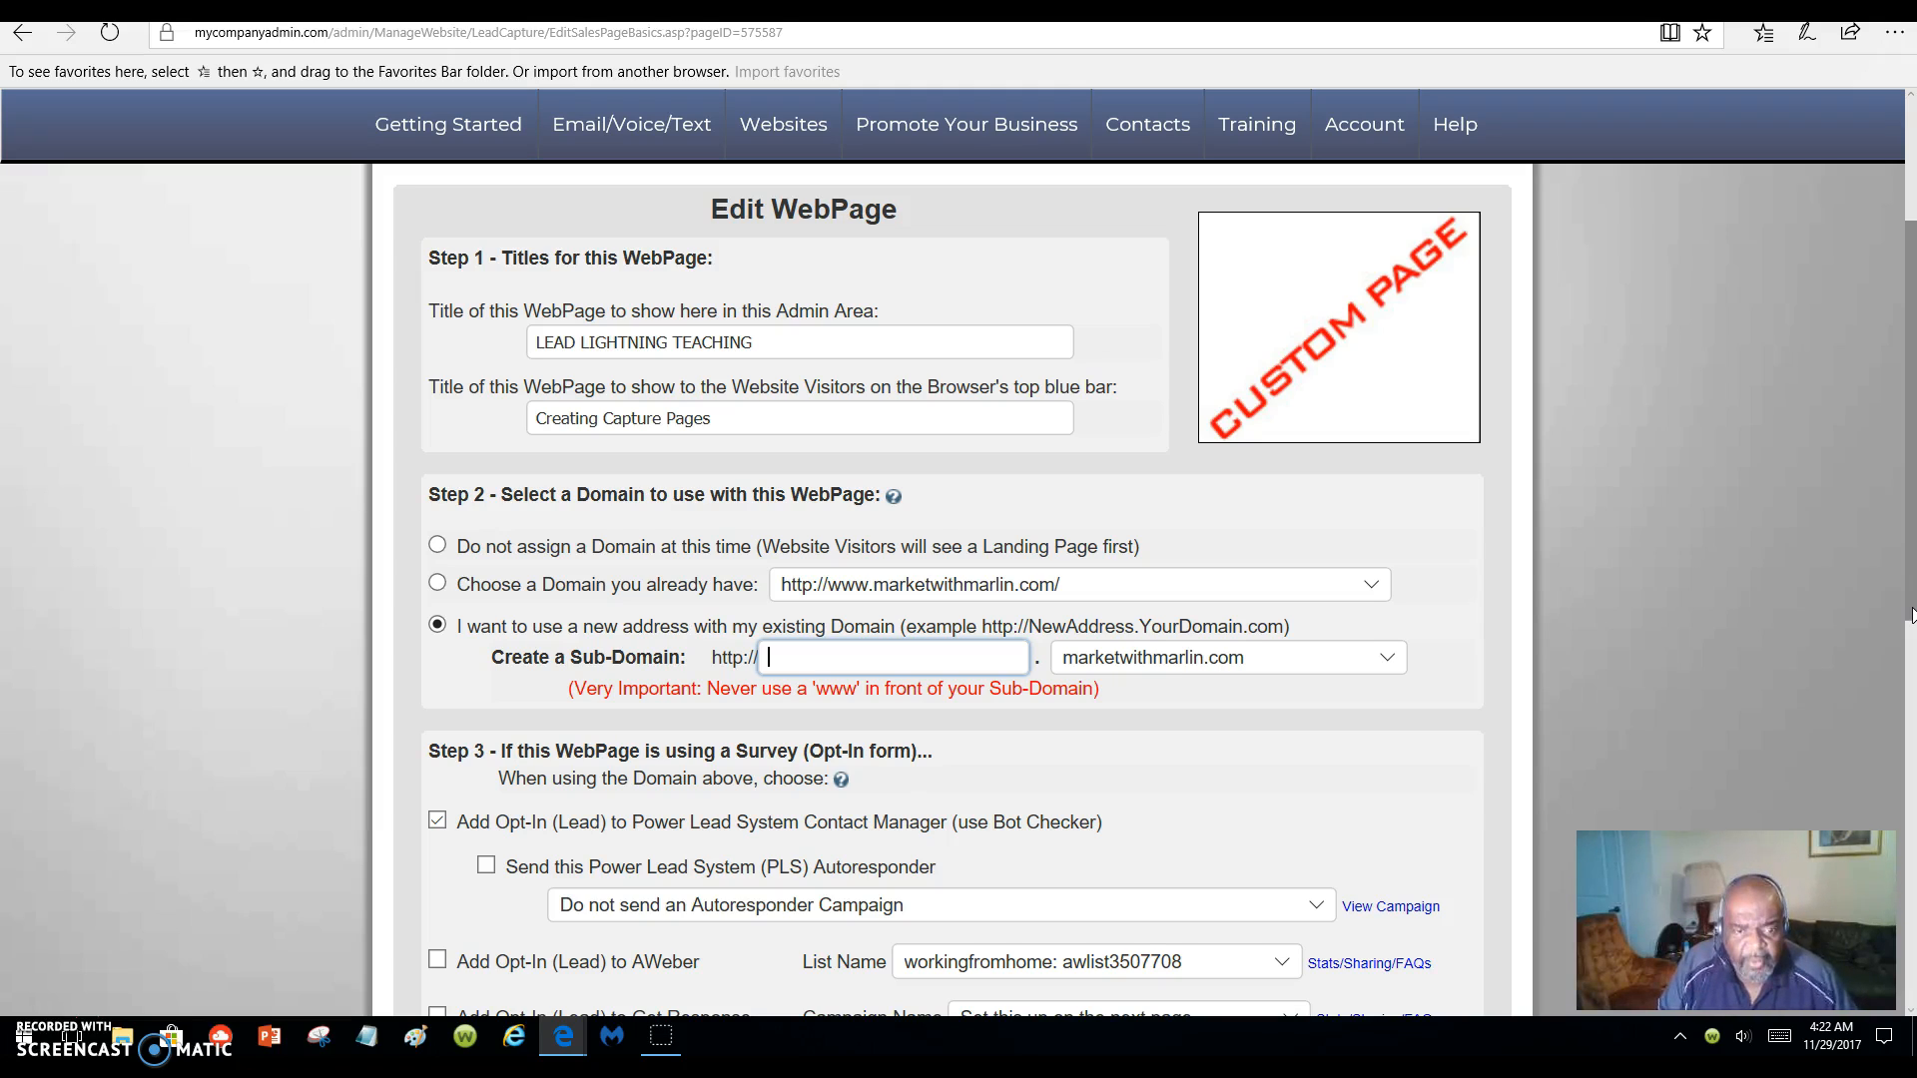
type("cc")
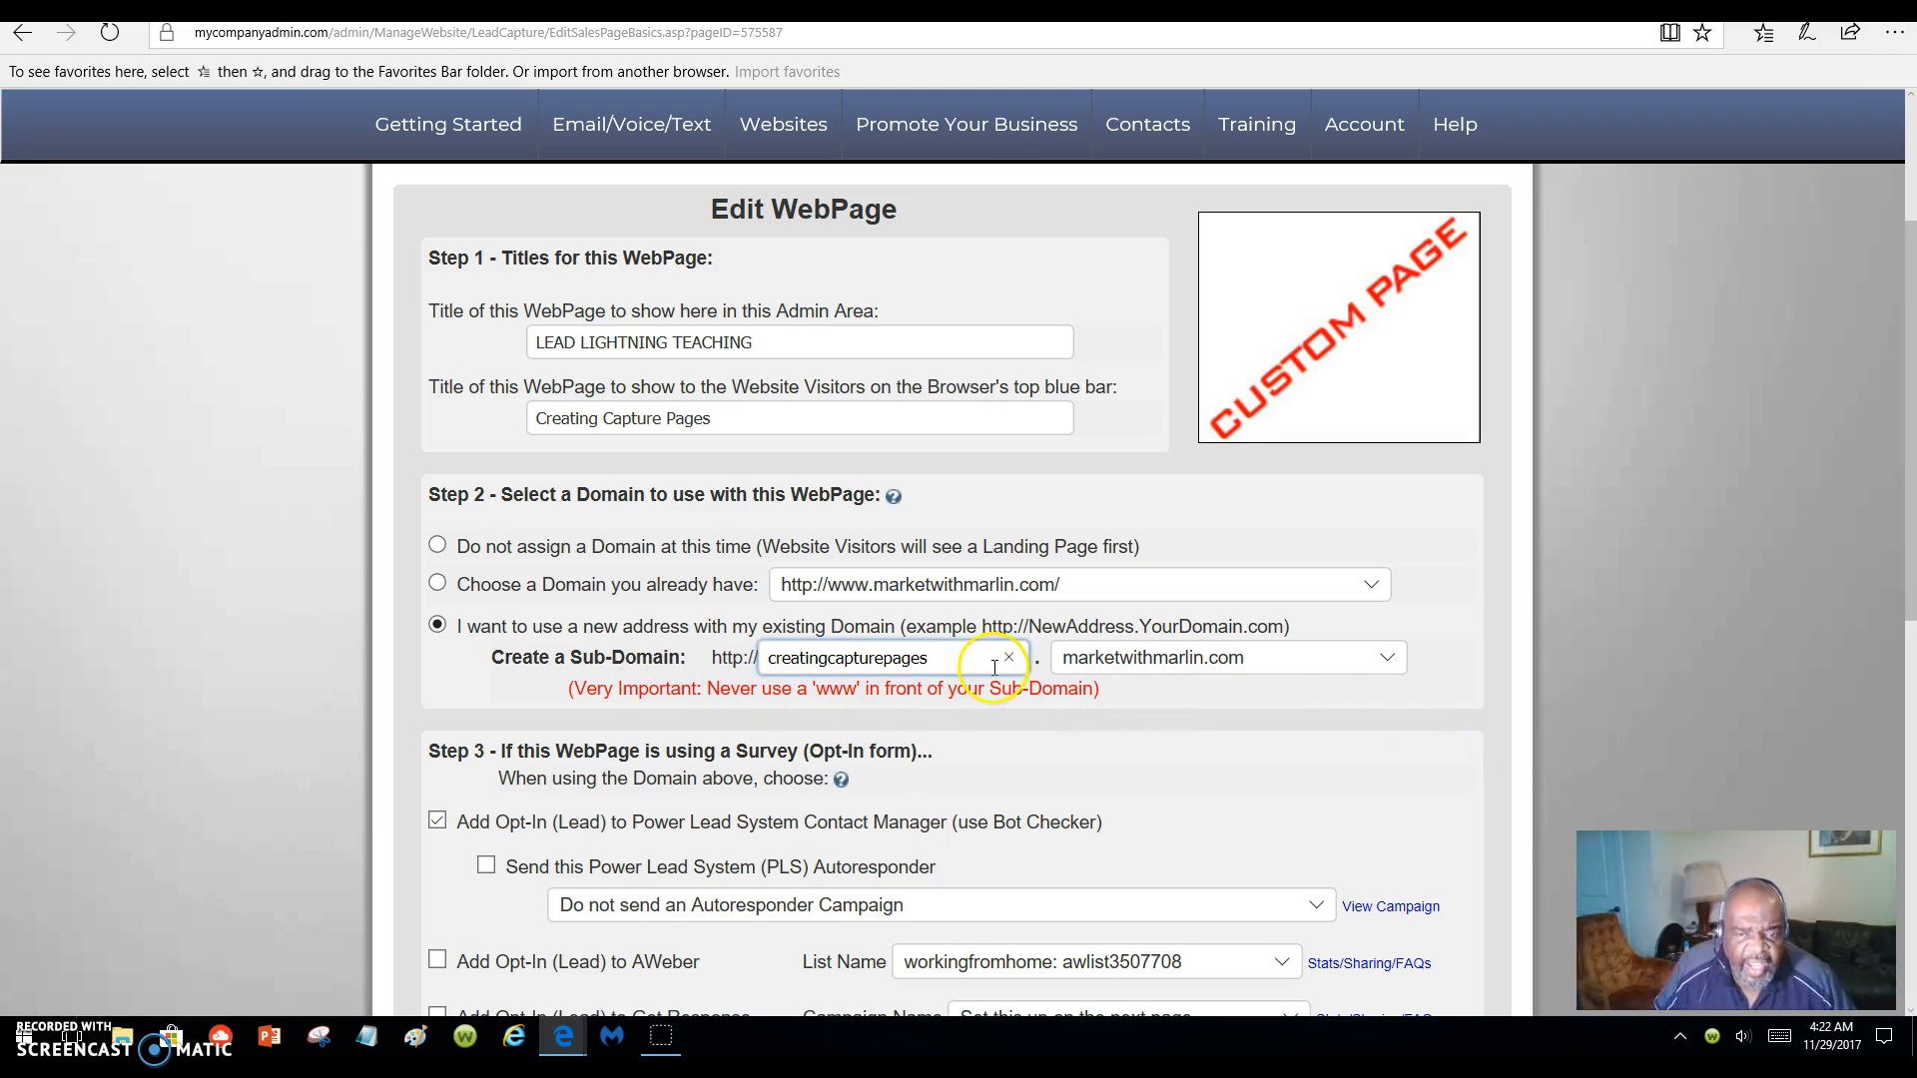
scroll(1088, 749, "down", 3)
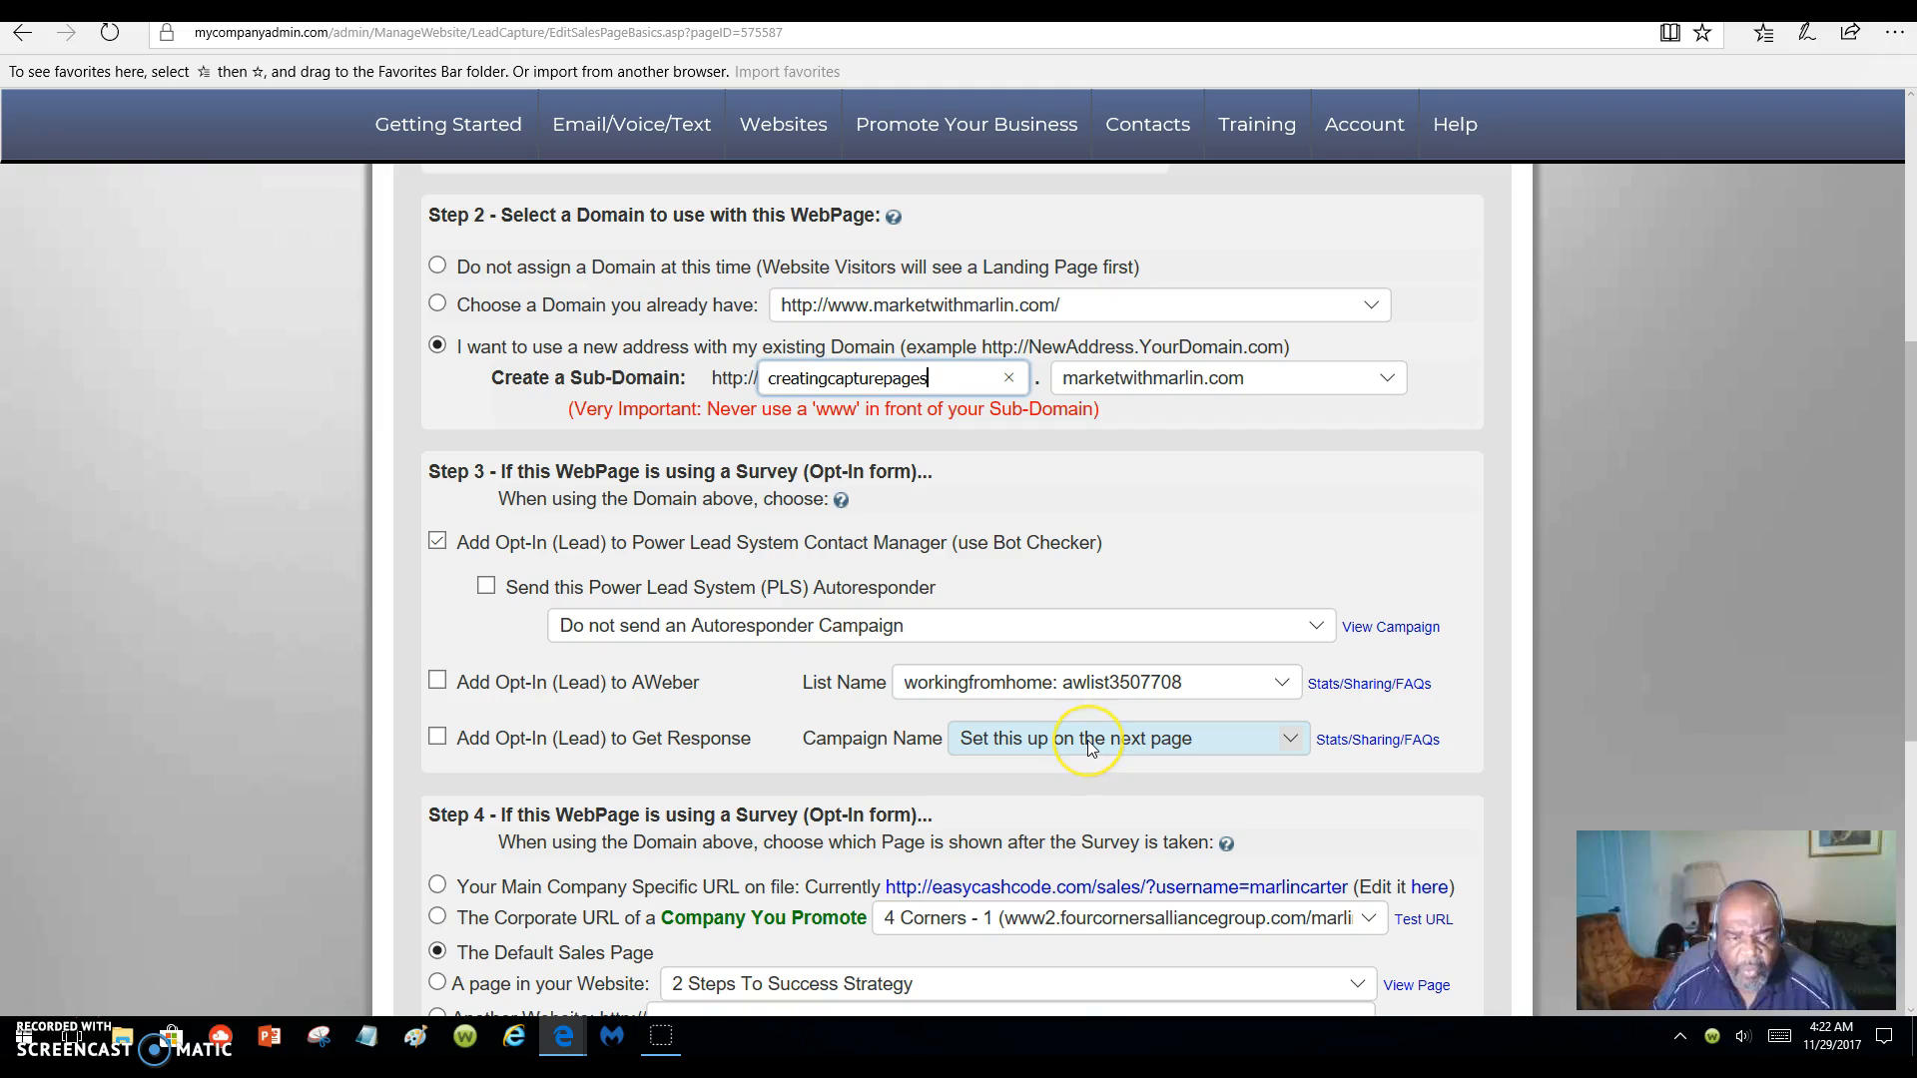
scroll(1090, 747, "down", 6)
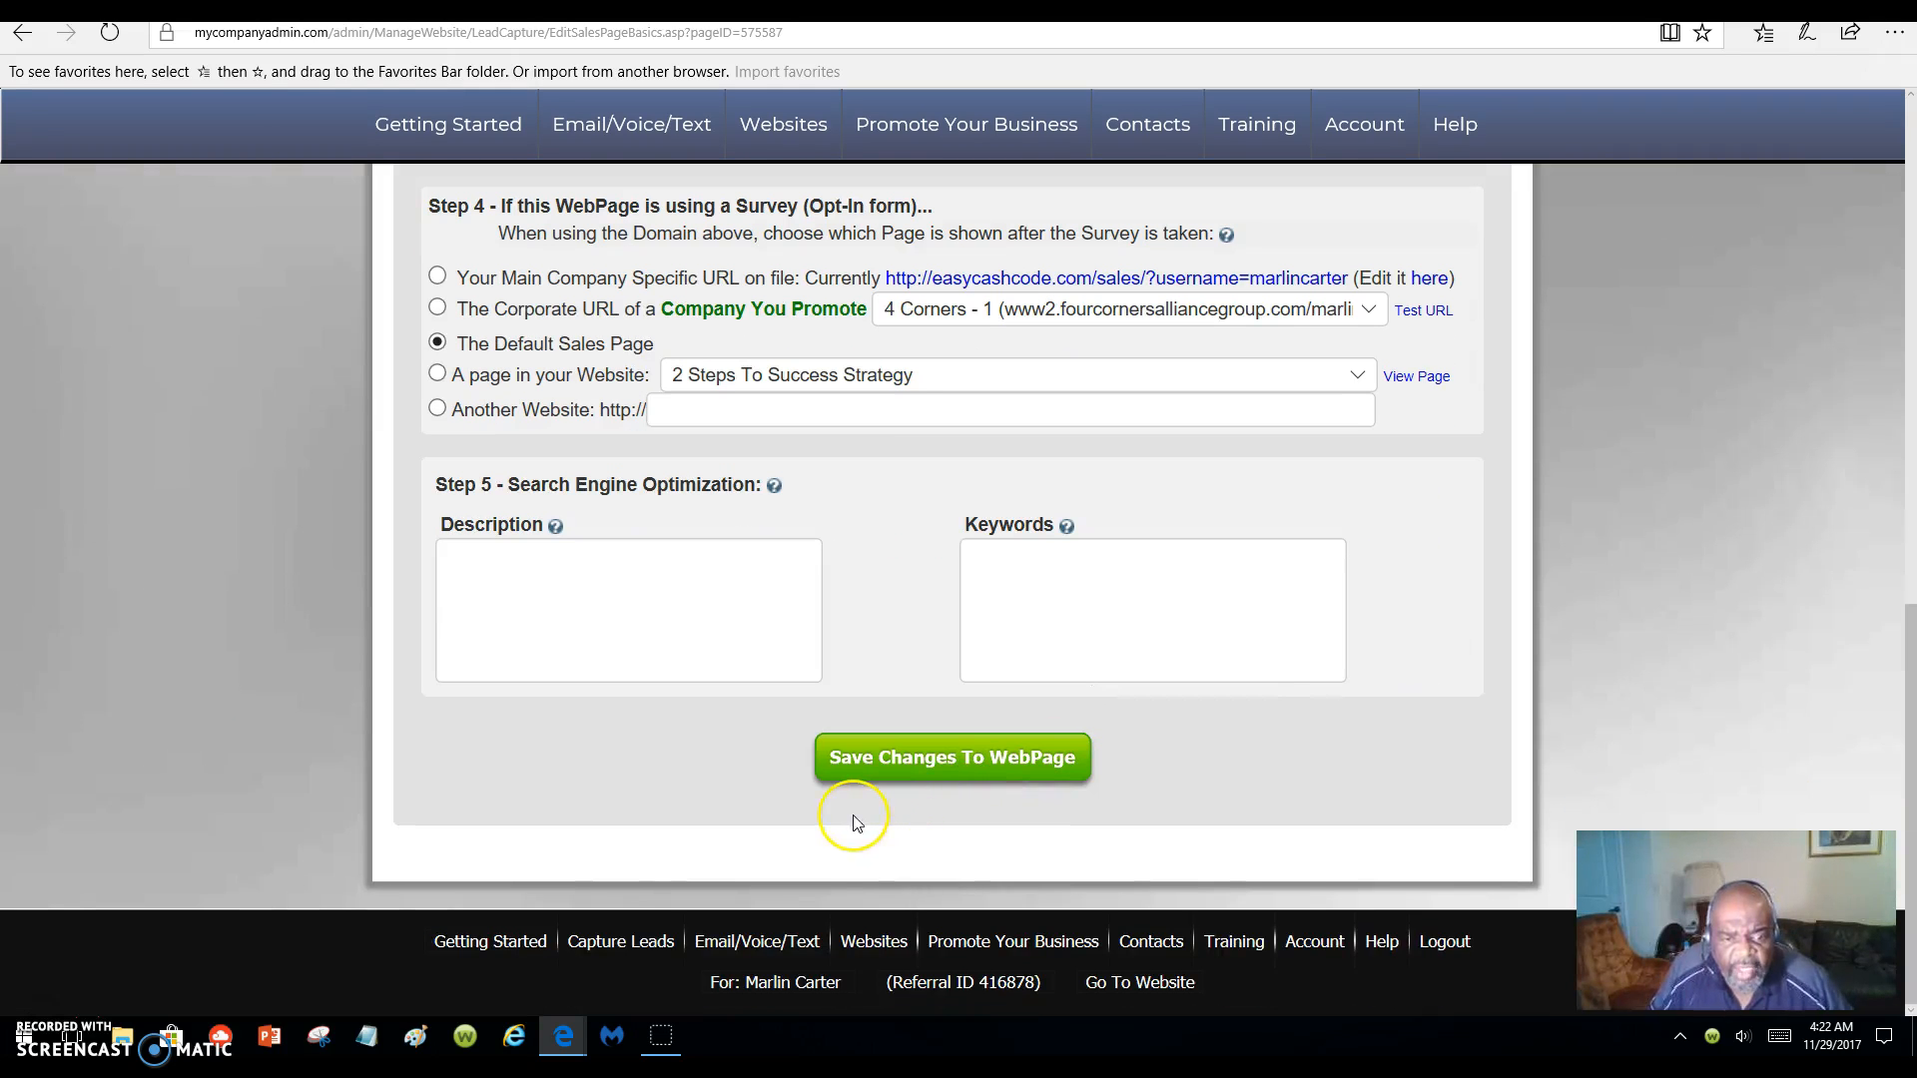
left_click(958, 771)
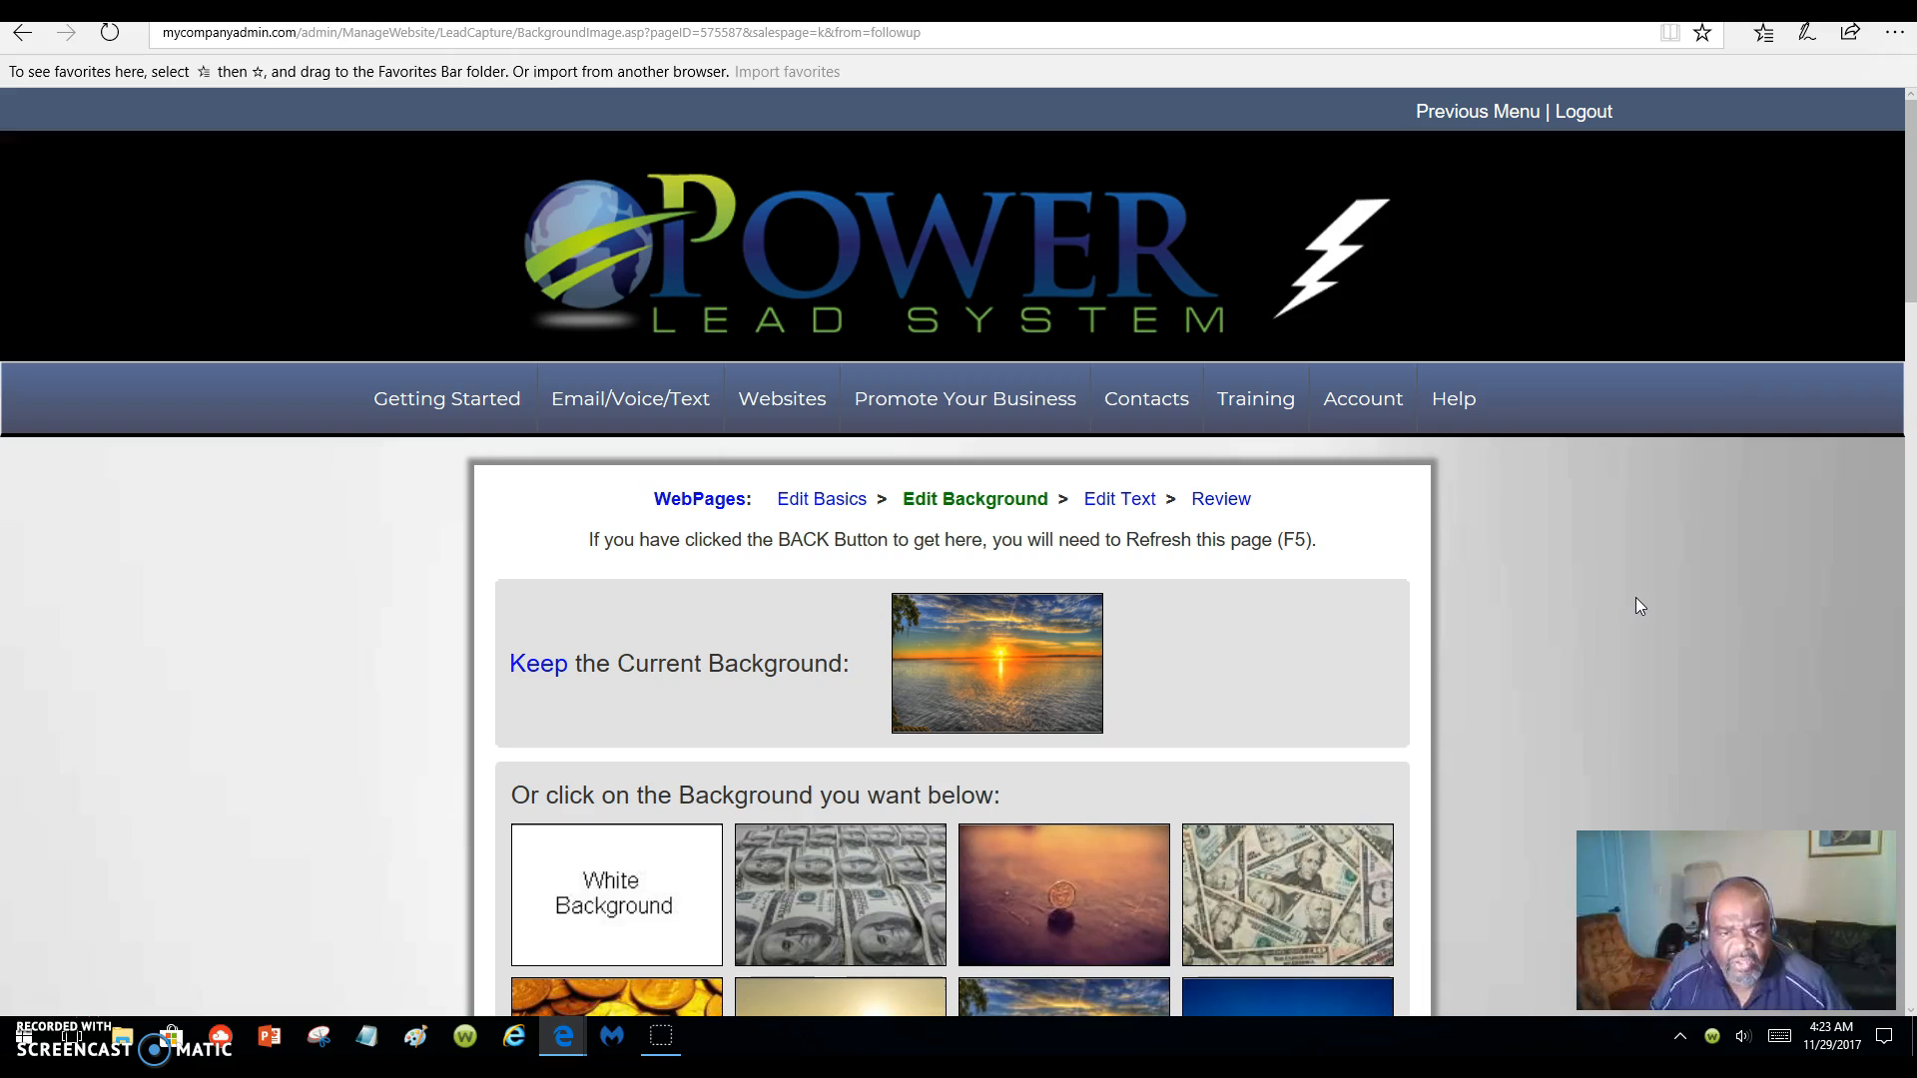
- Browse the available backgrounds and use the image of a man drawing business diagrams and a light bulb
scroll(1633, 611, "down", 4)
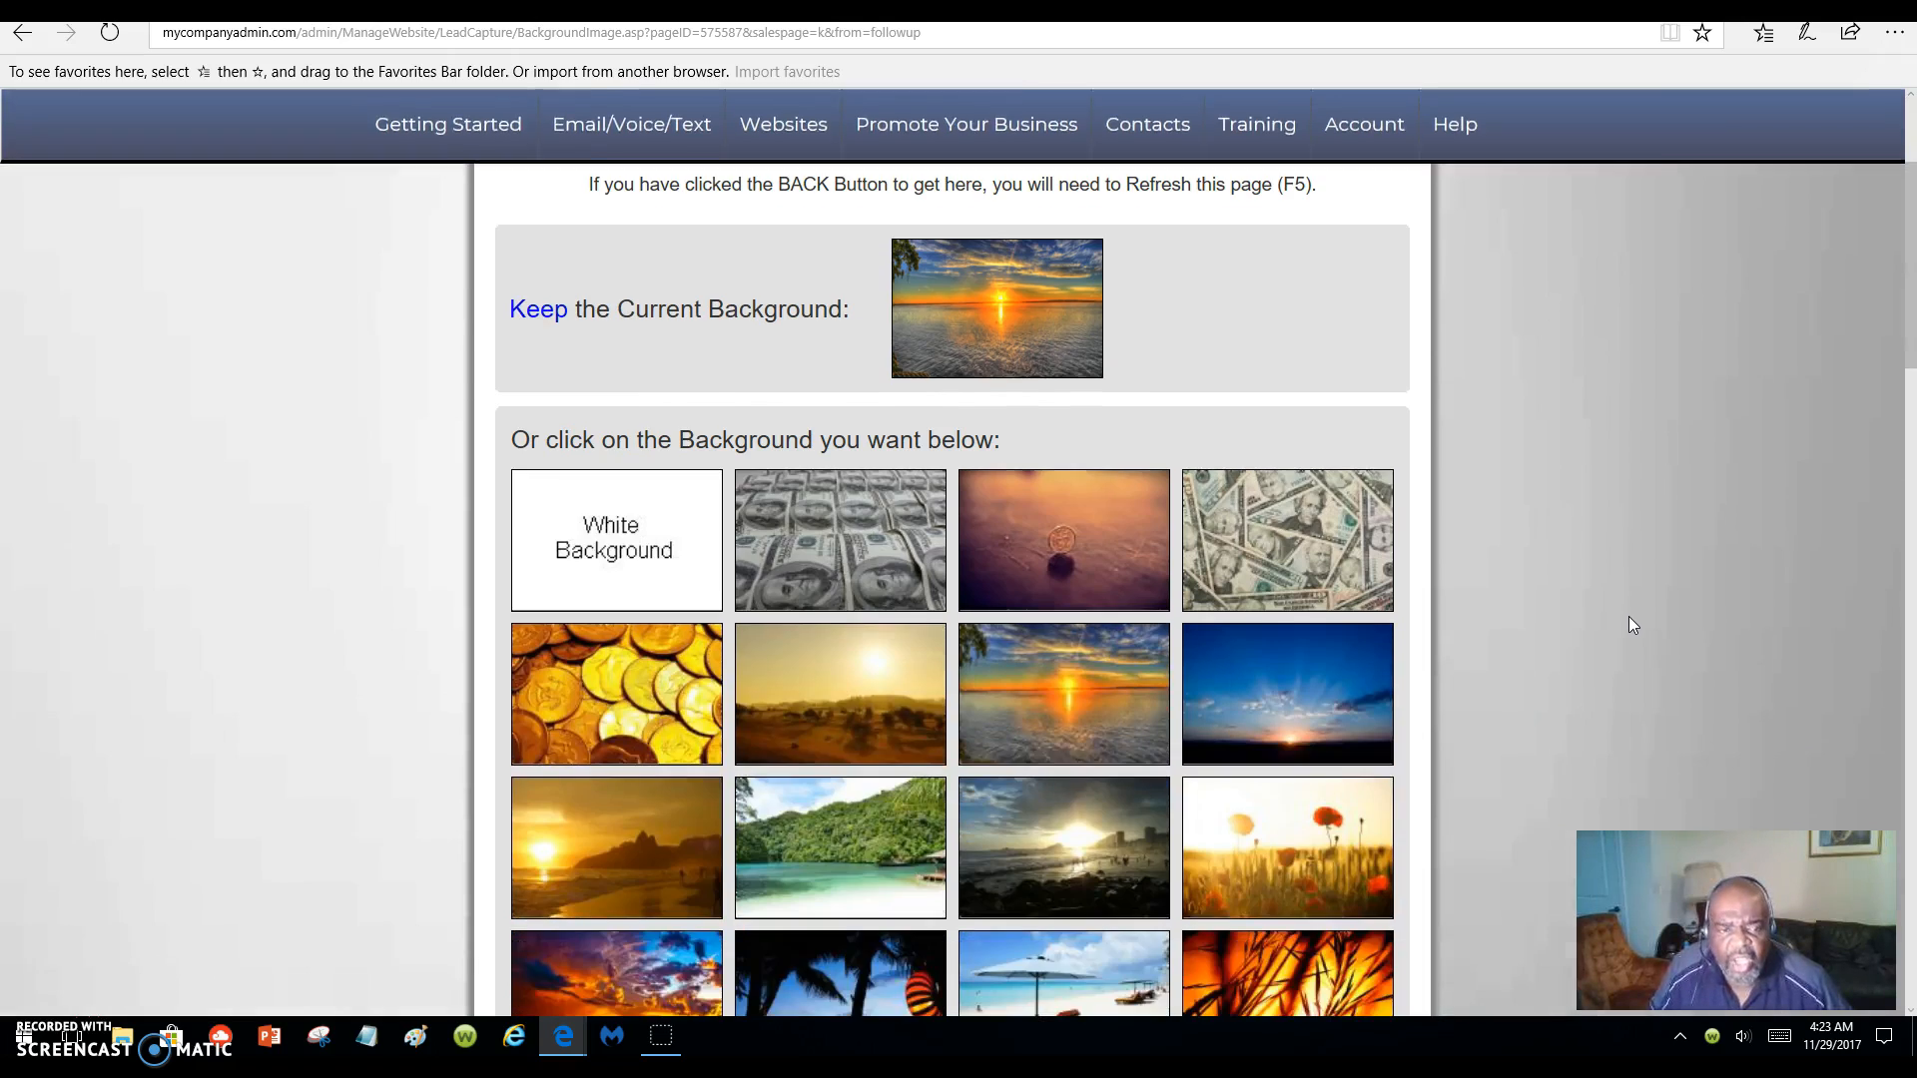
scroll(1629, 615, "up", 2)
scroll(1632, 620, "down", 2)
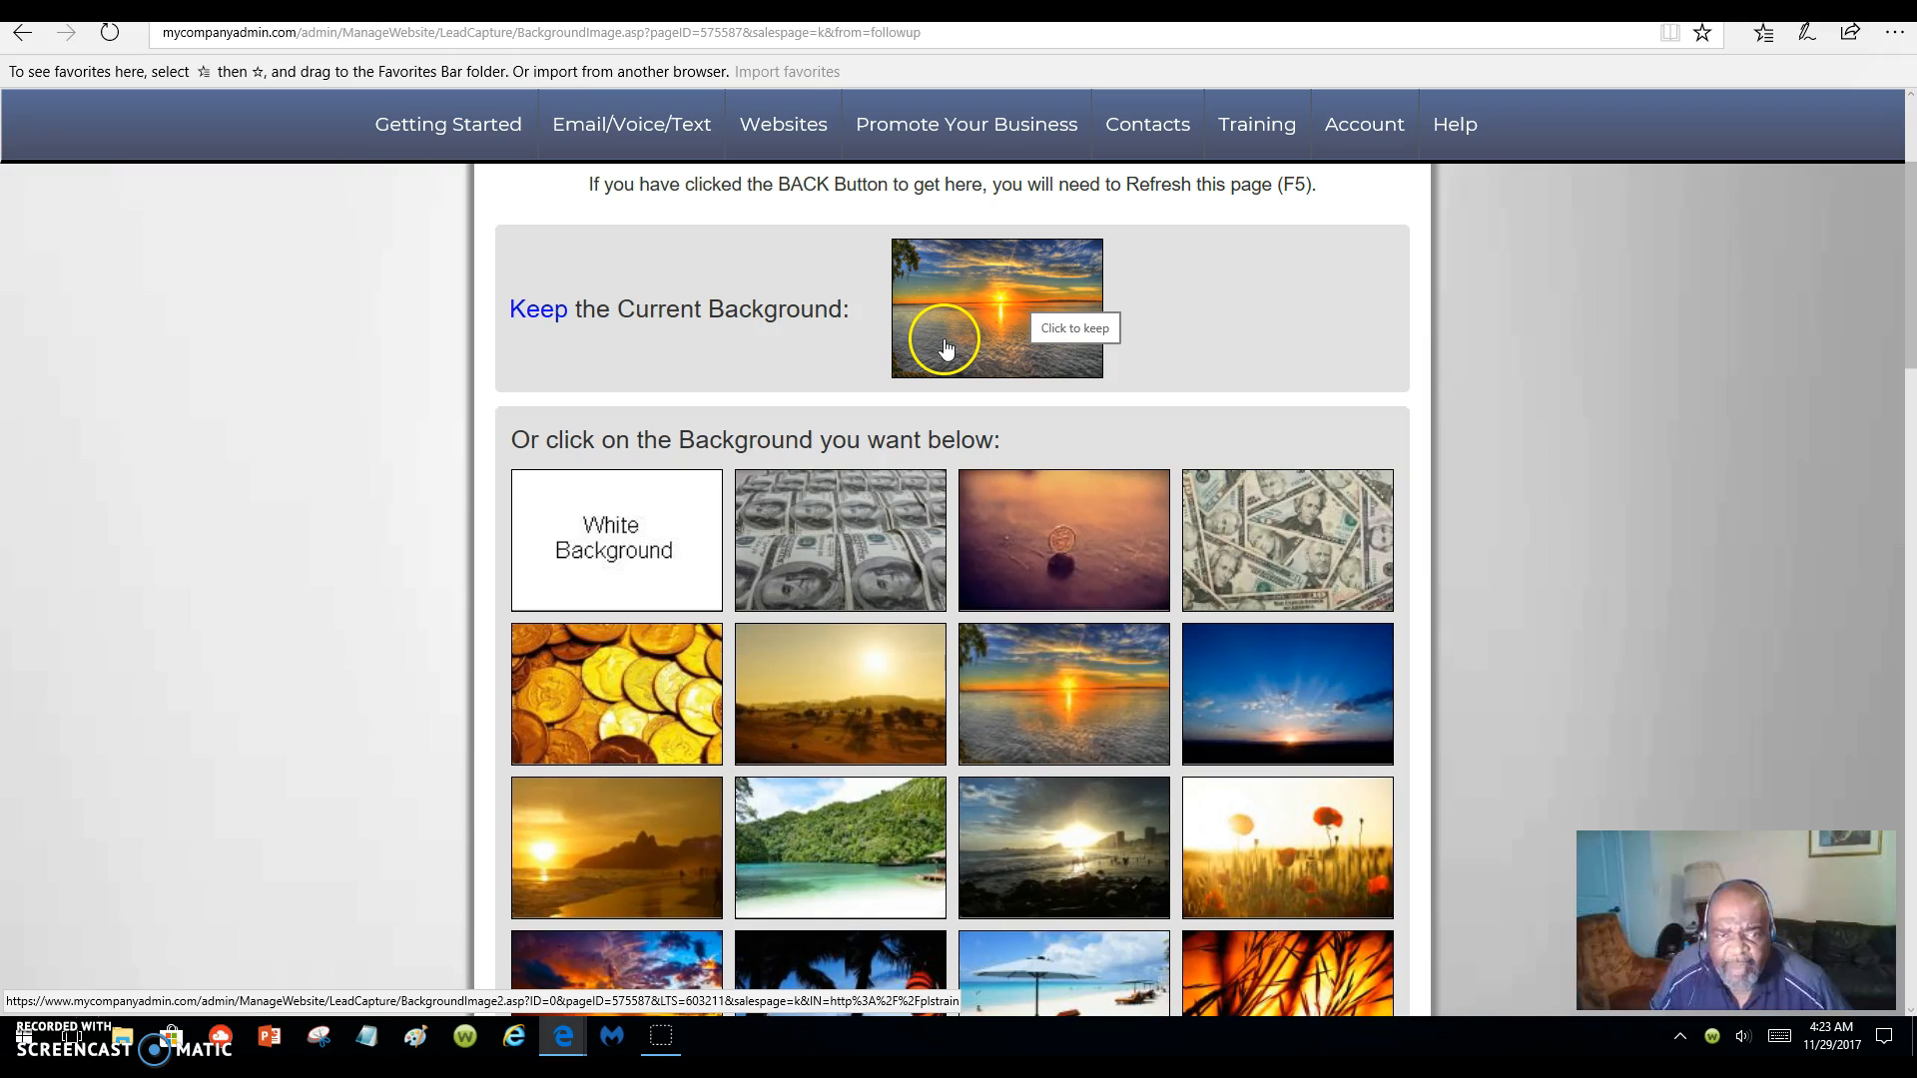
scroll(1039, 775, "down", 3)
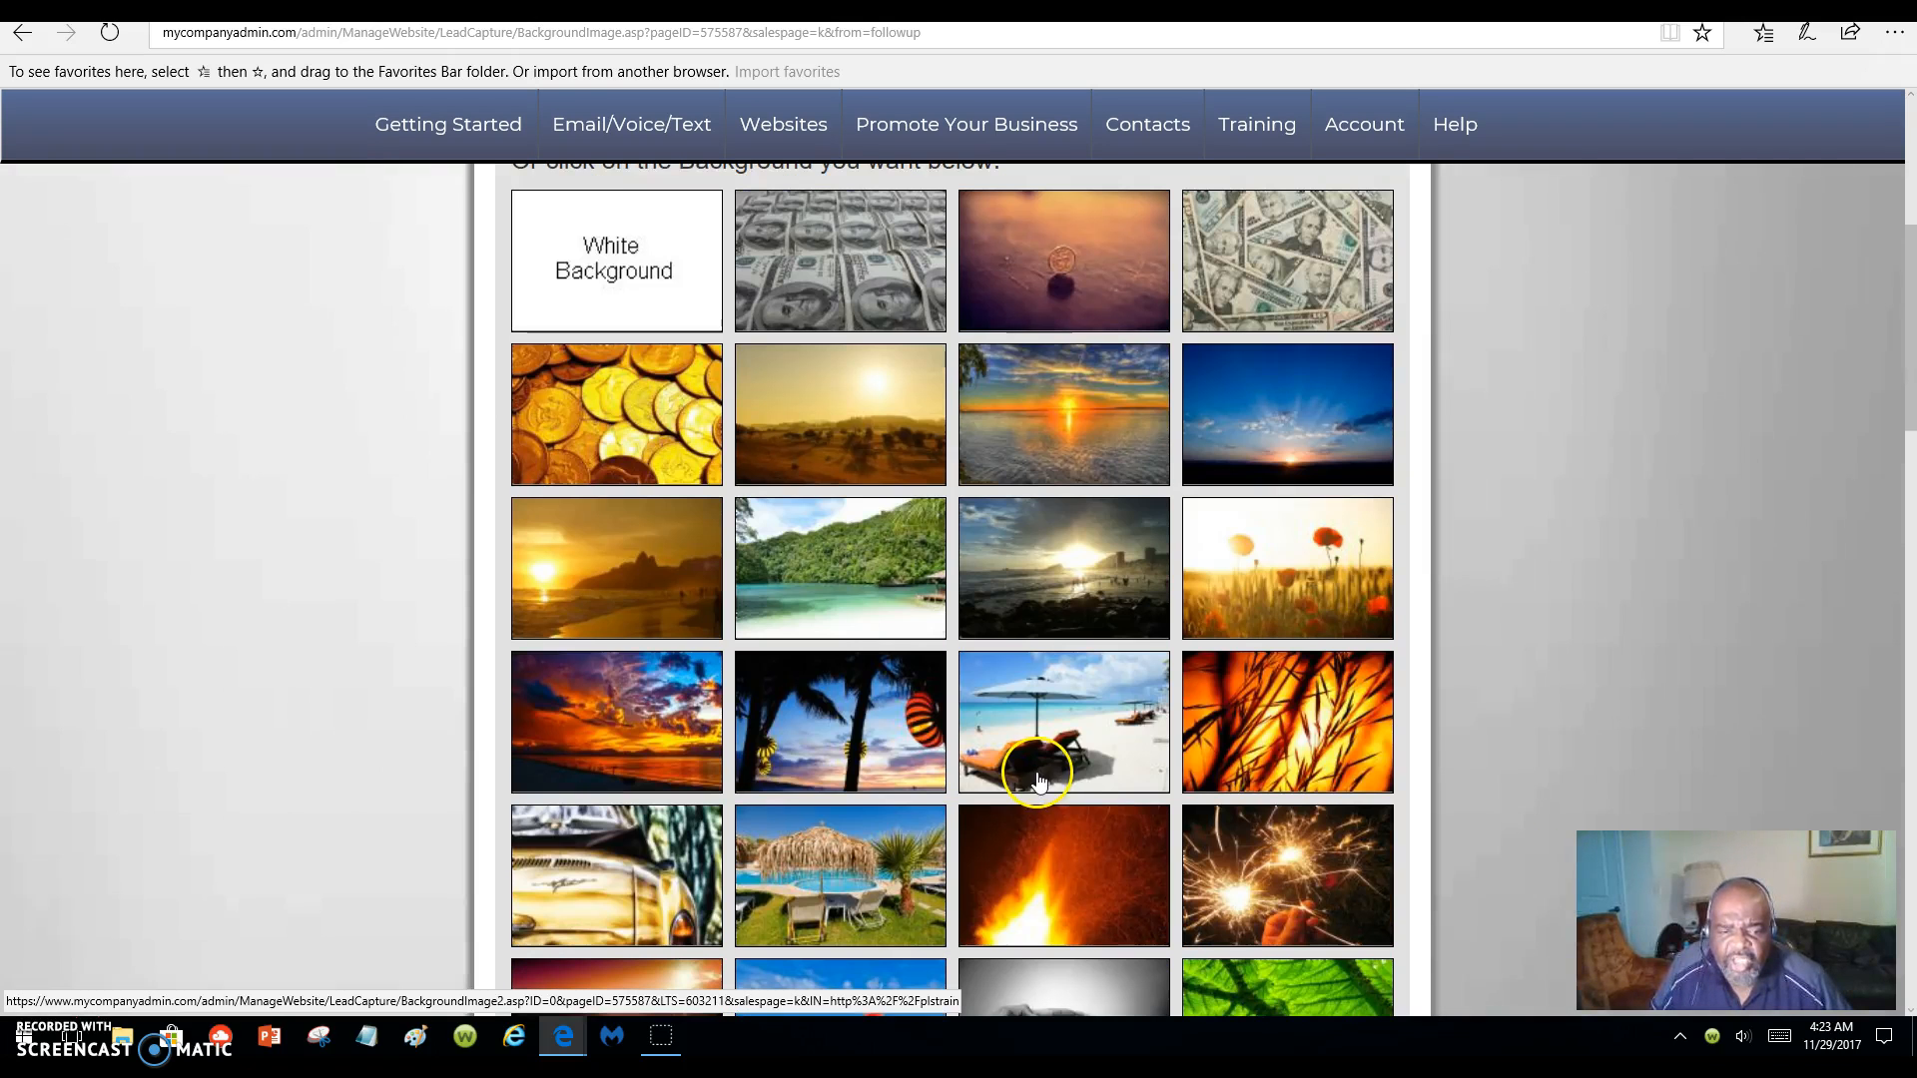
scroll(1074, 786, "down", 3)
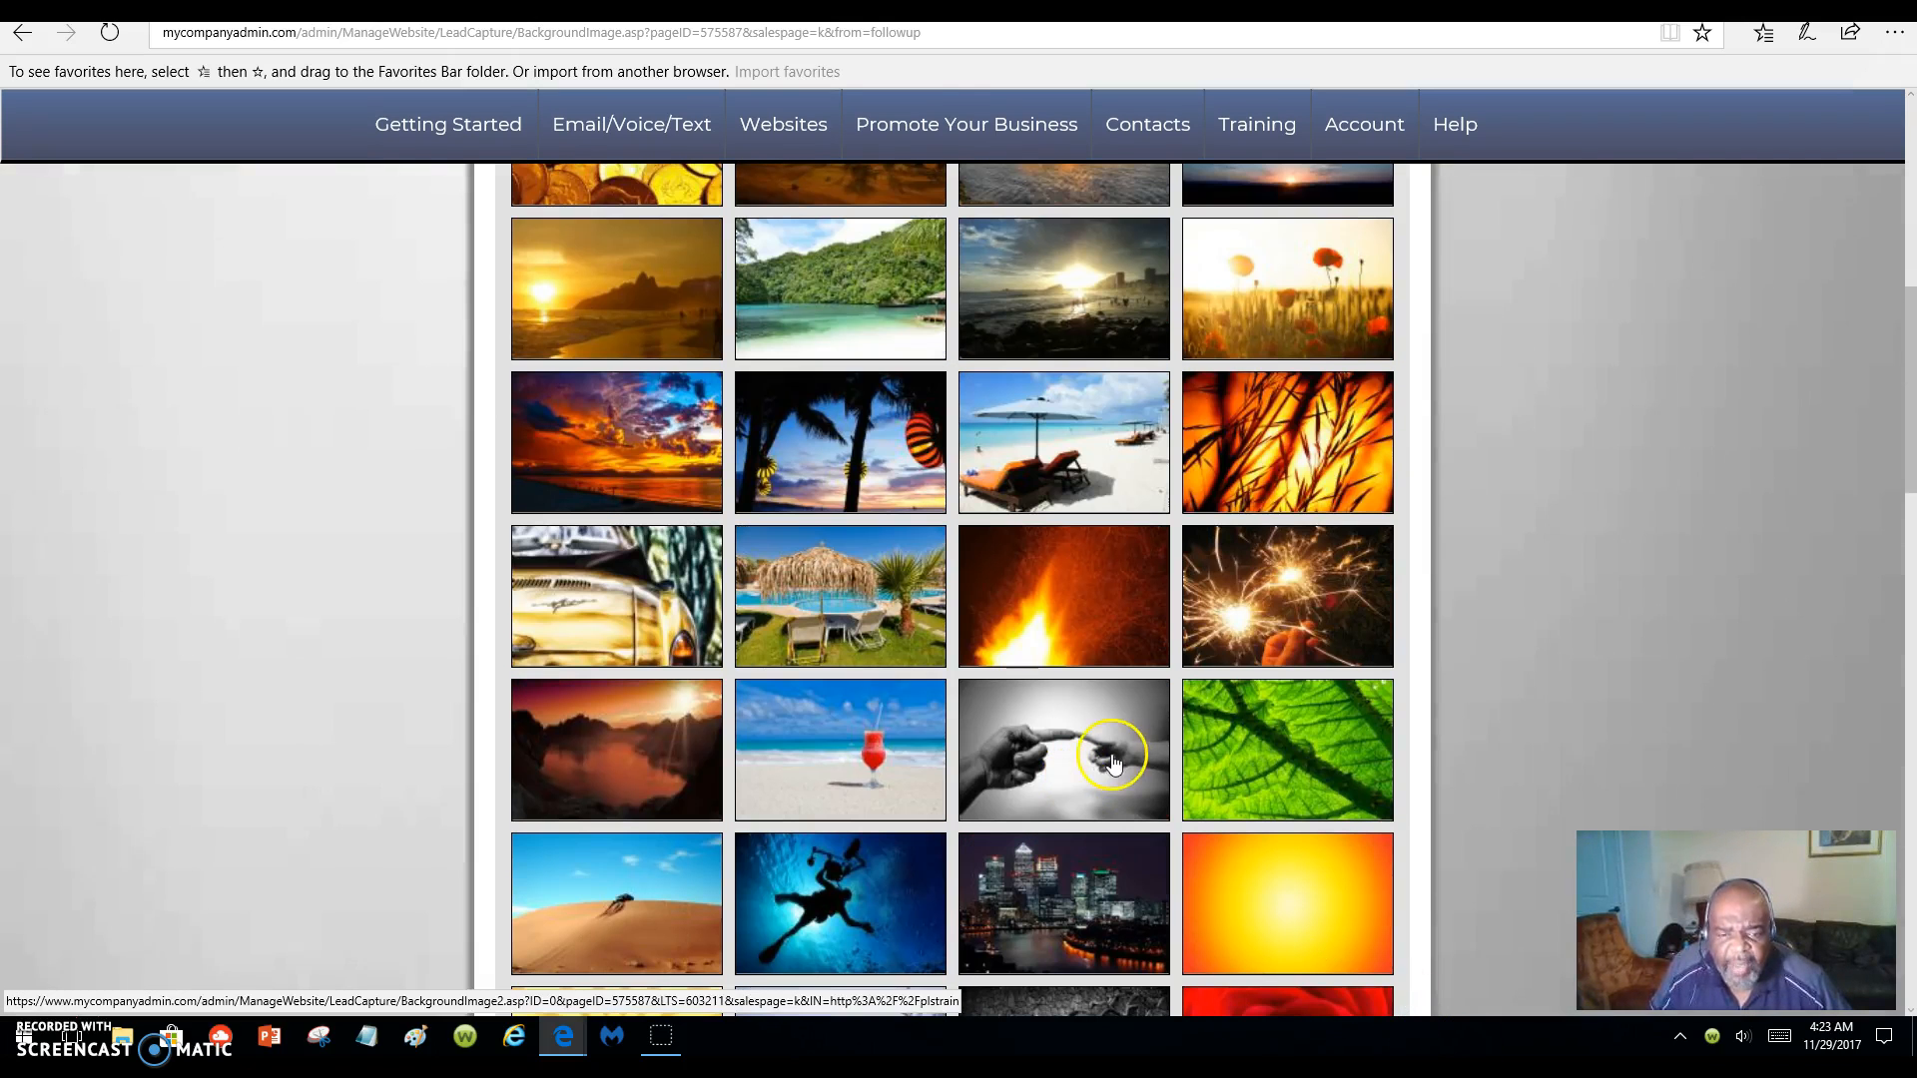
scroll(958, 704, "down", 4)
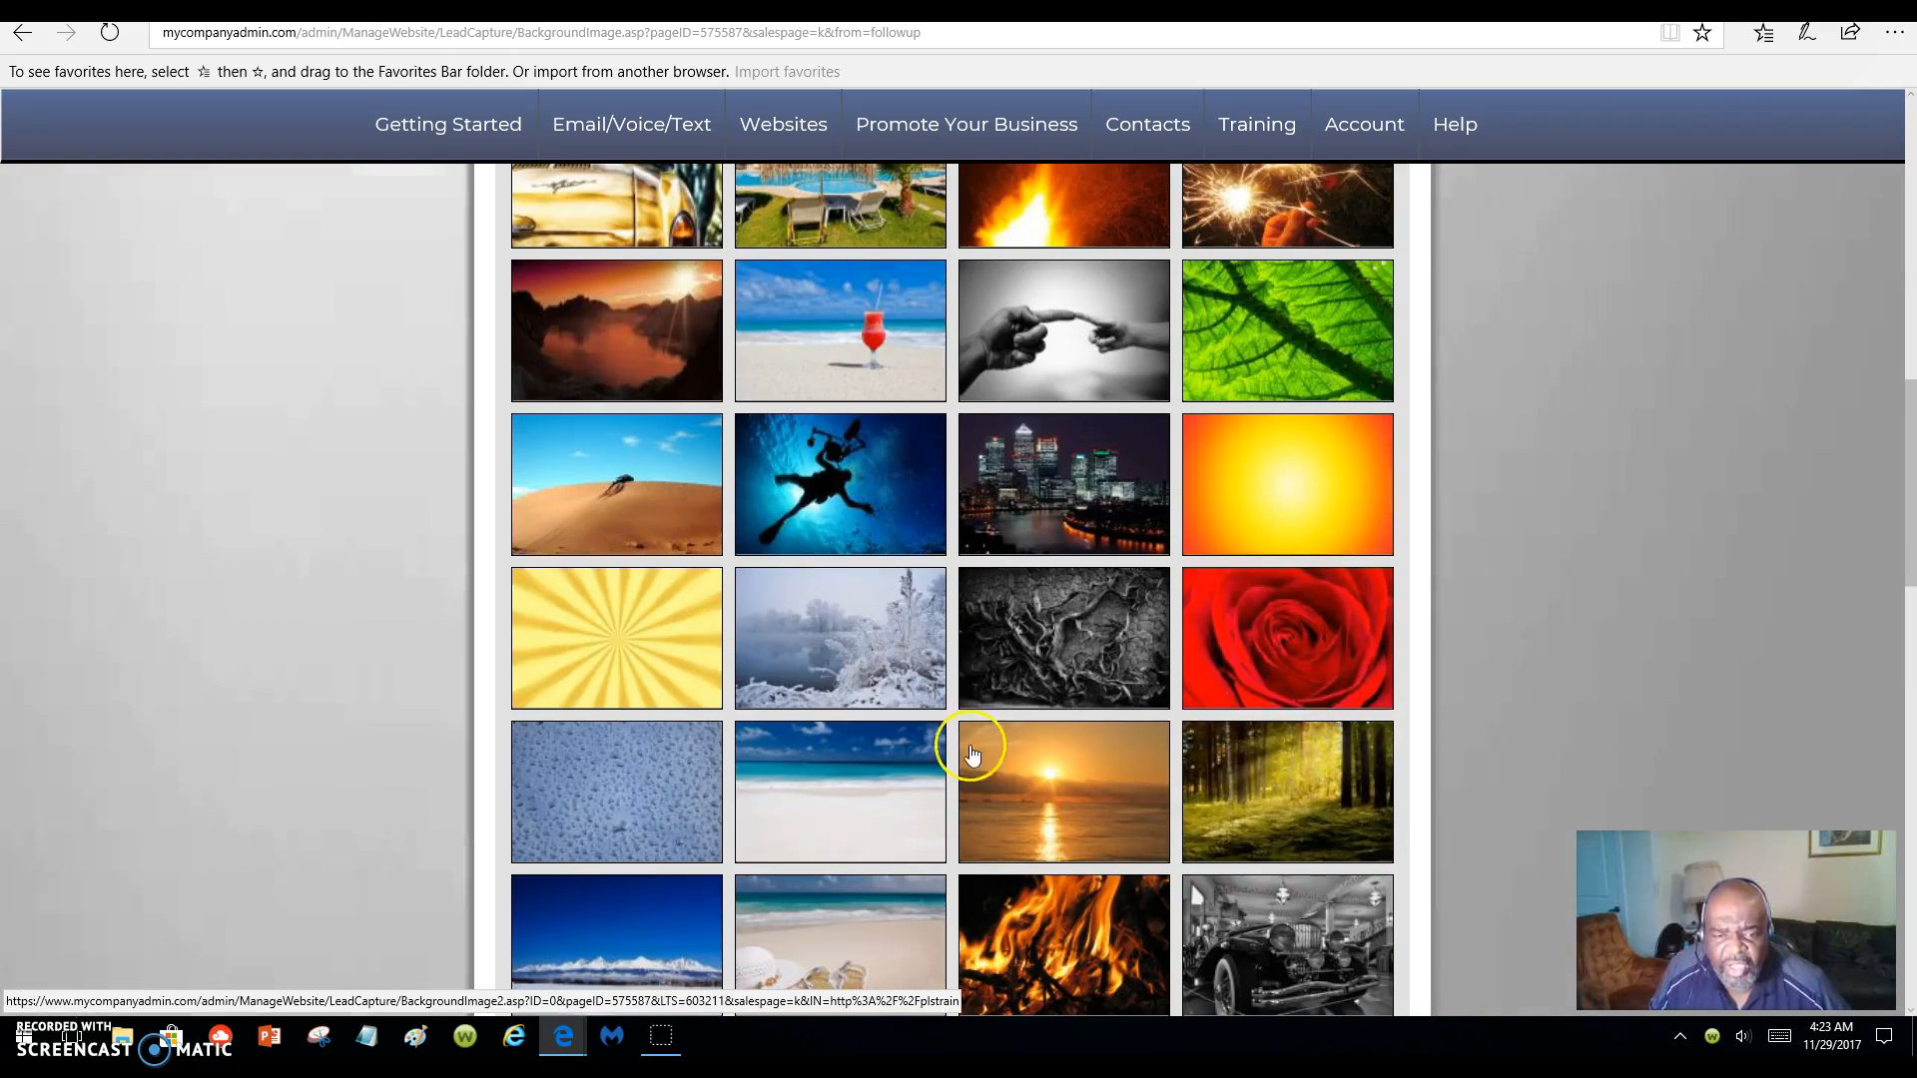
scroll(884, 856, "down", 3)
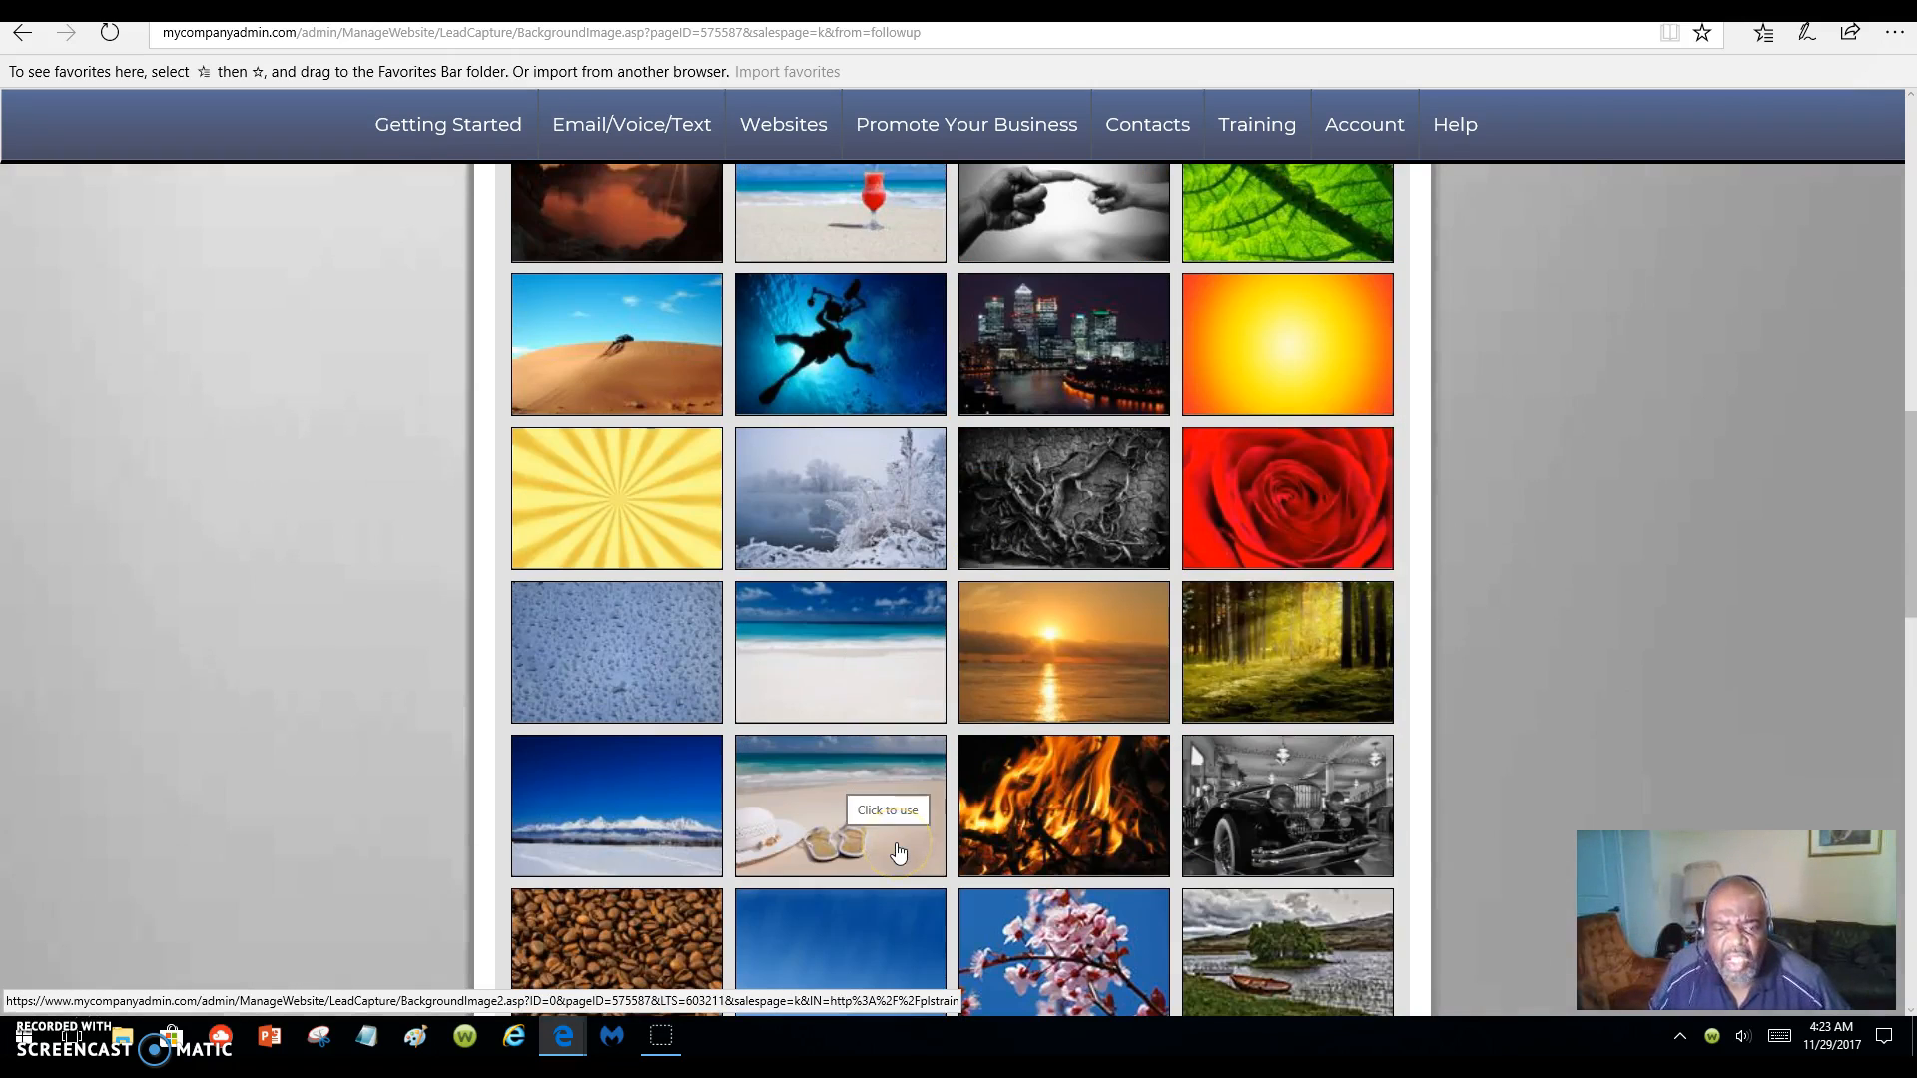
scroll(898, 843, "down", 2)
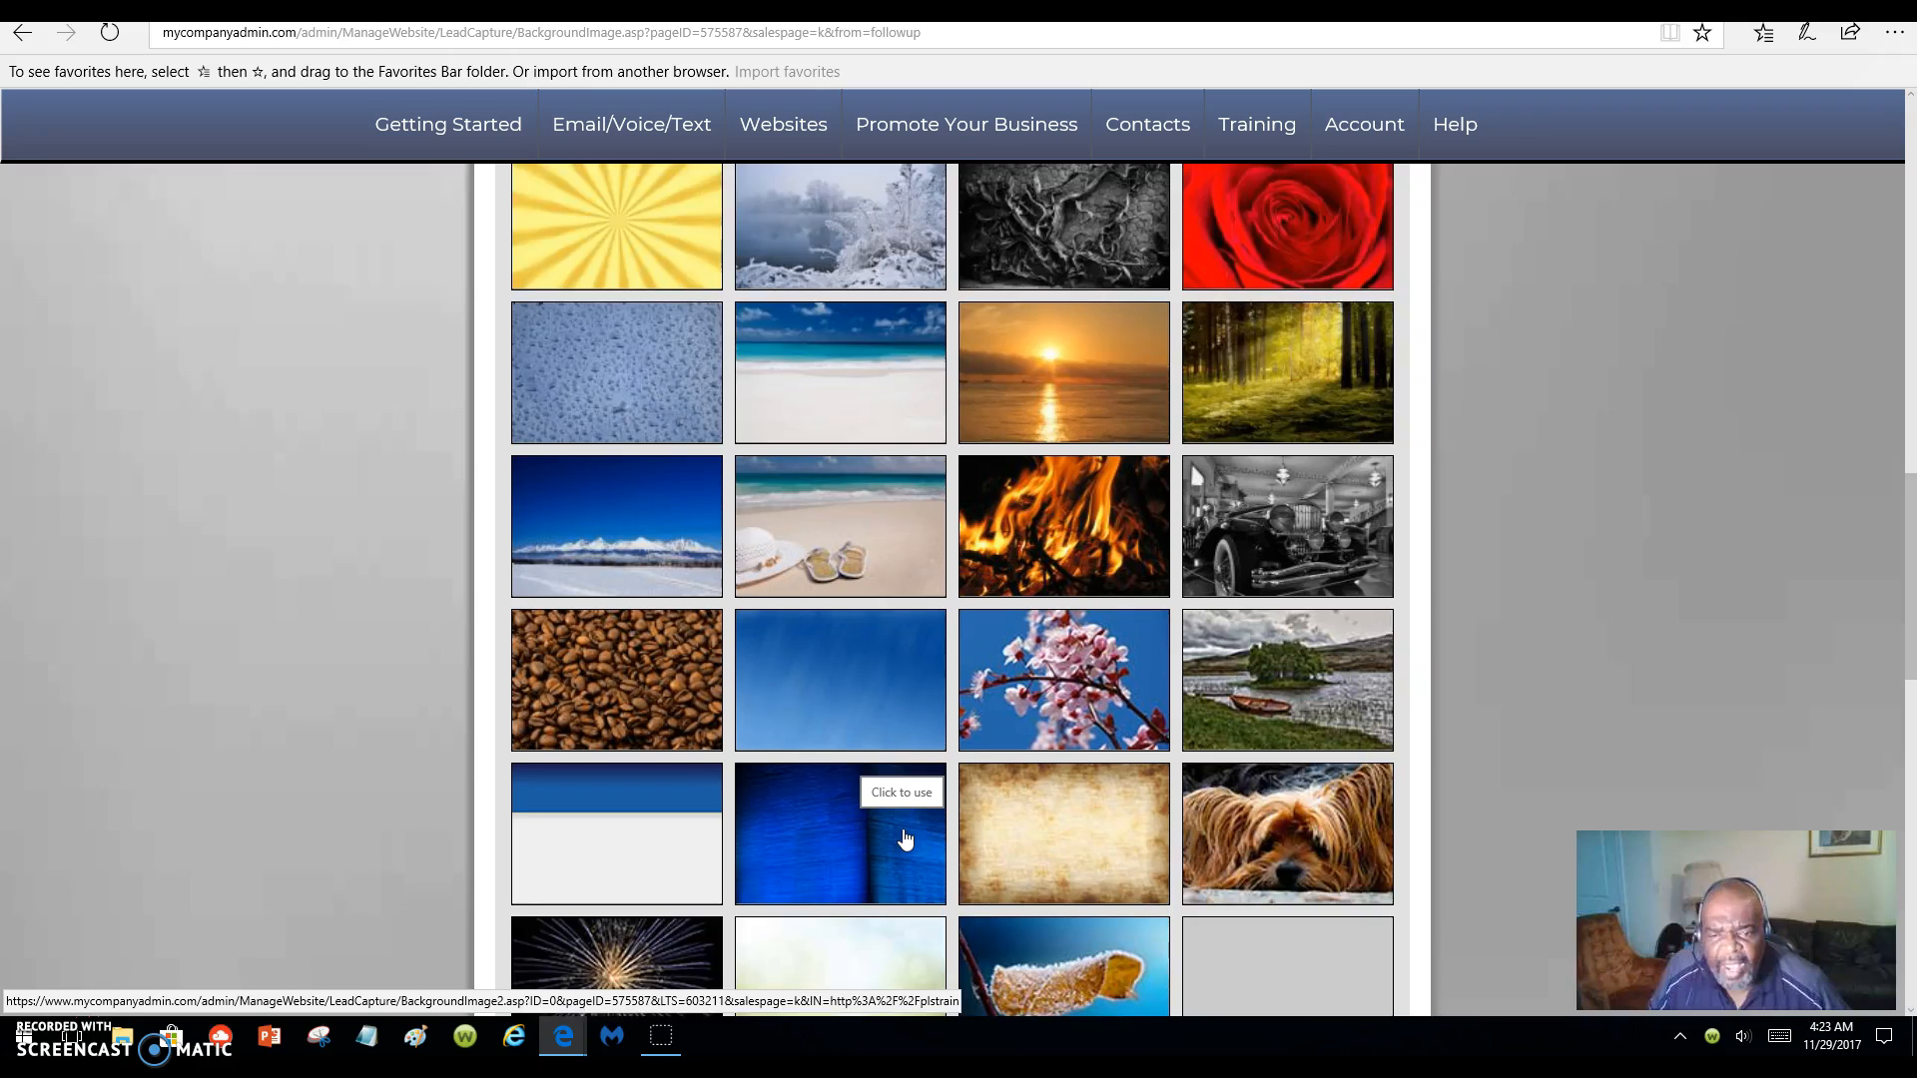
scroll(899, 839, "down", 3)
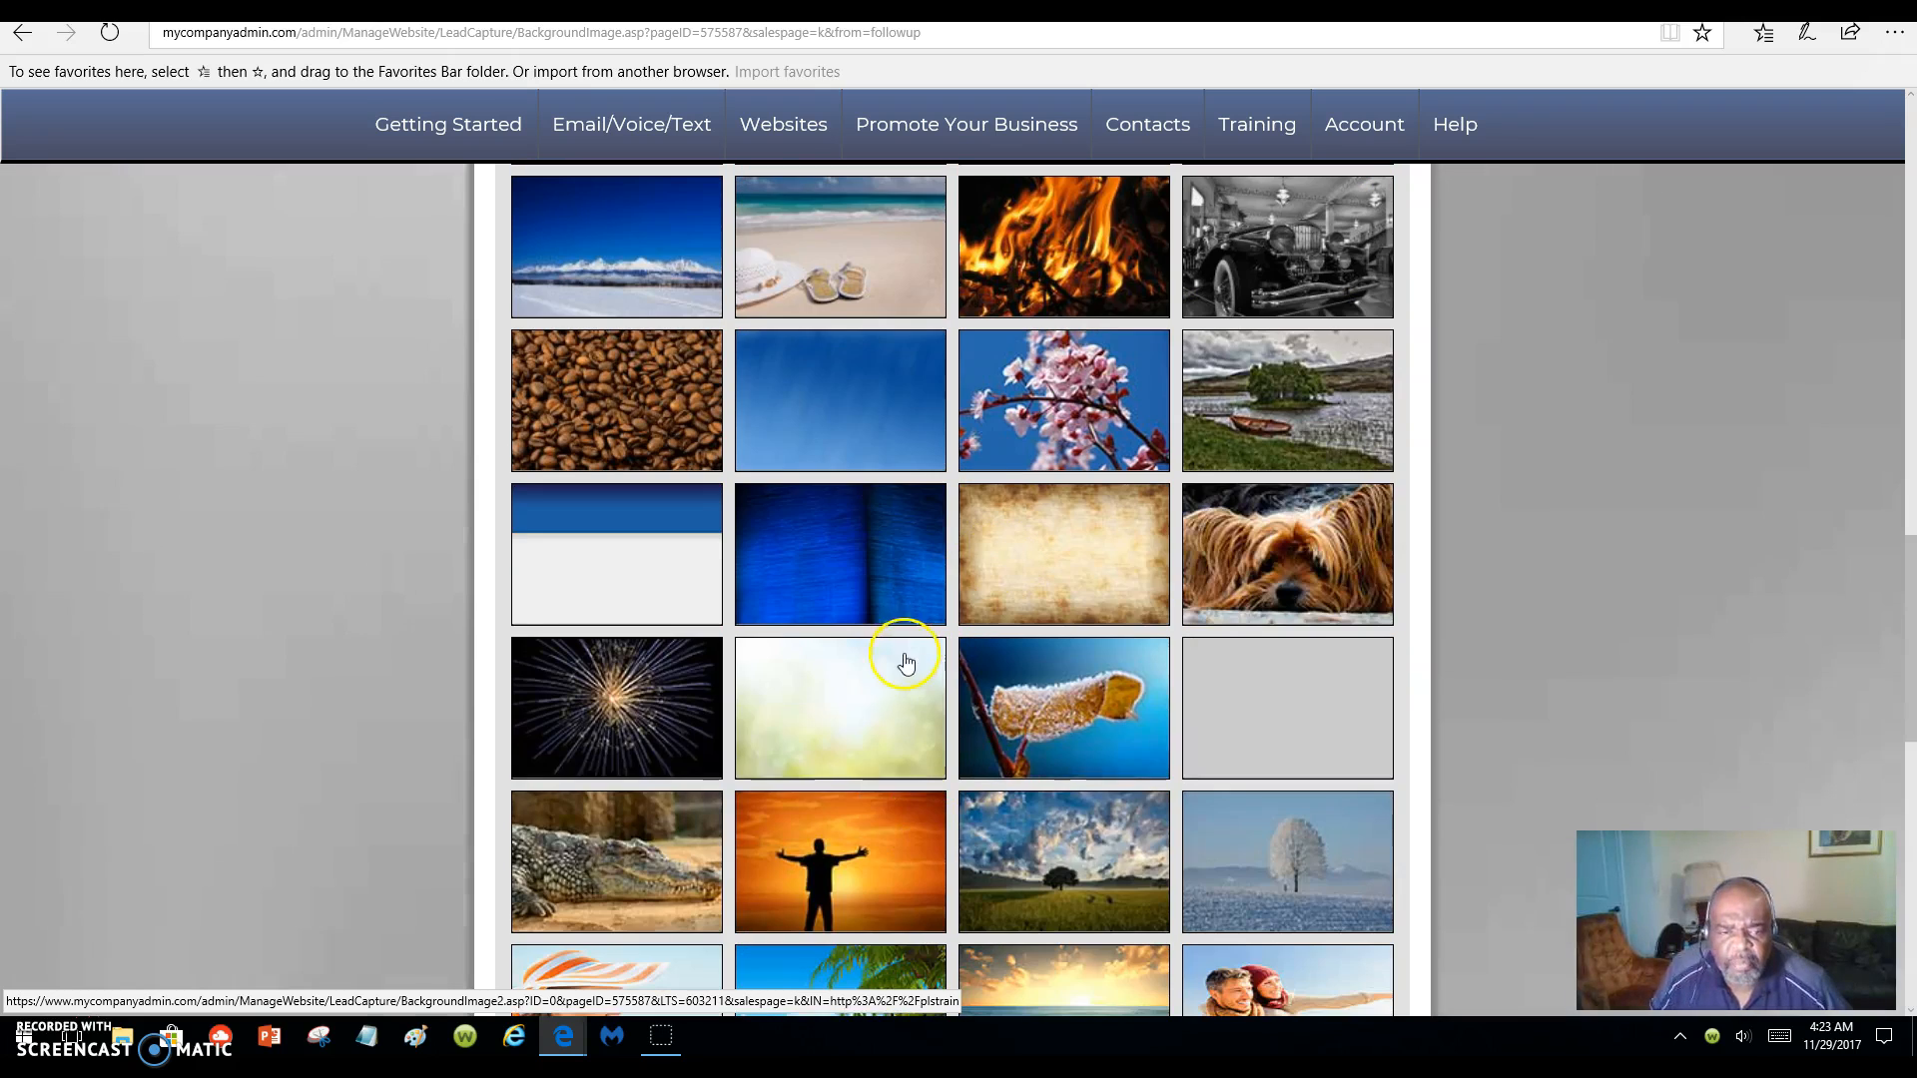
left_click(1111, 901)
scroll(1112, 898, "down", 6)
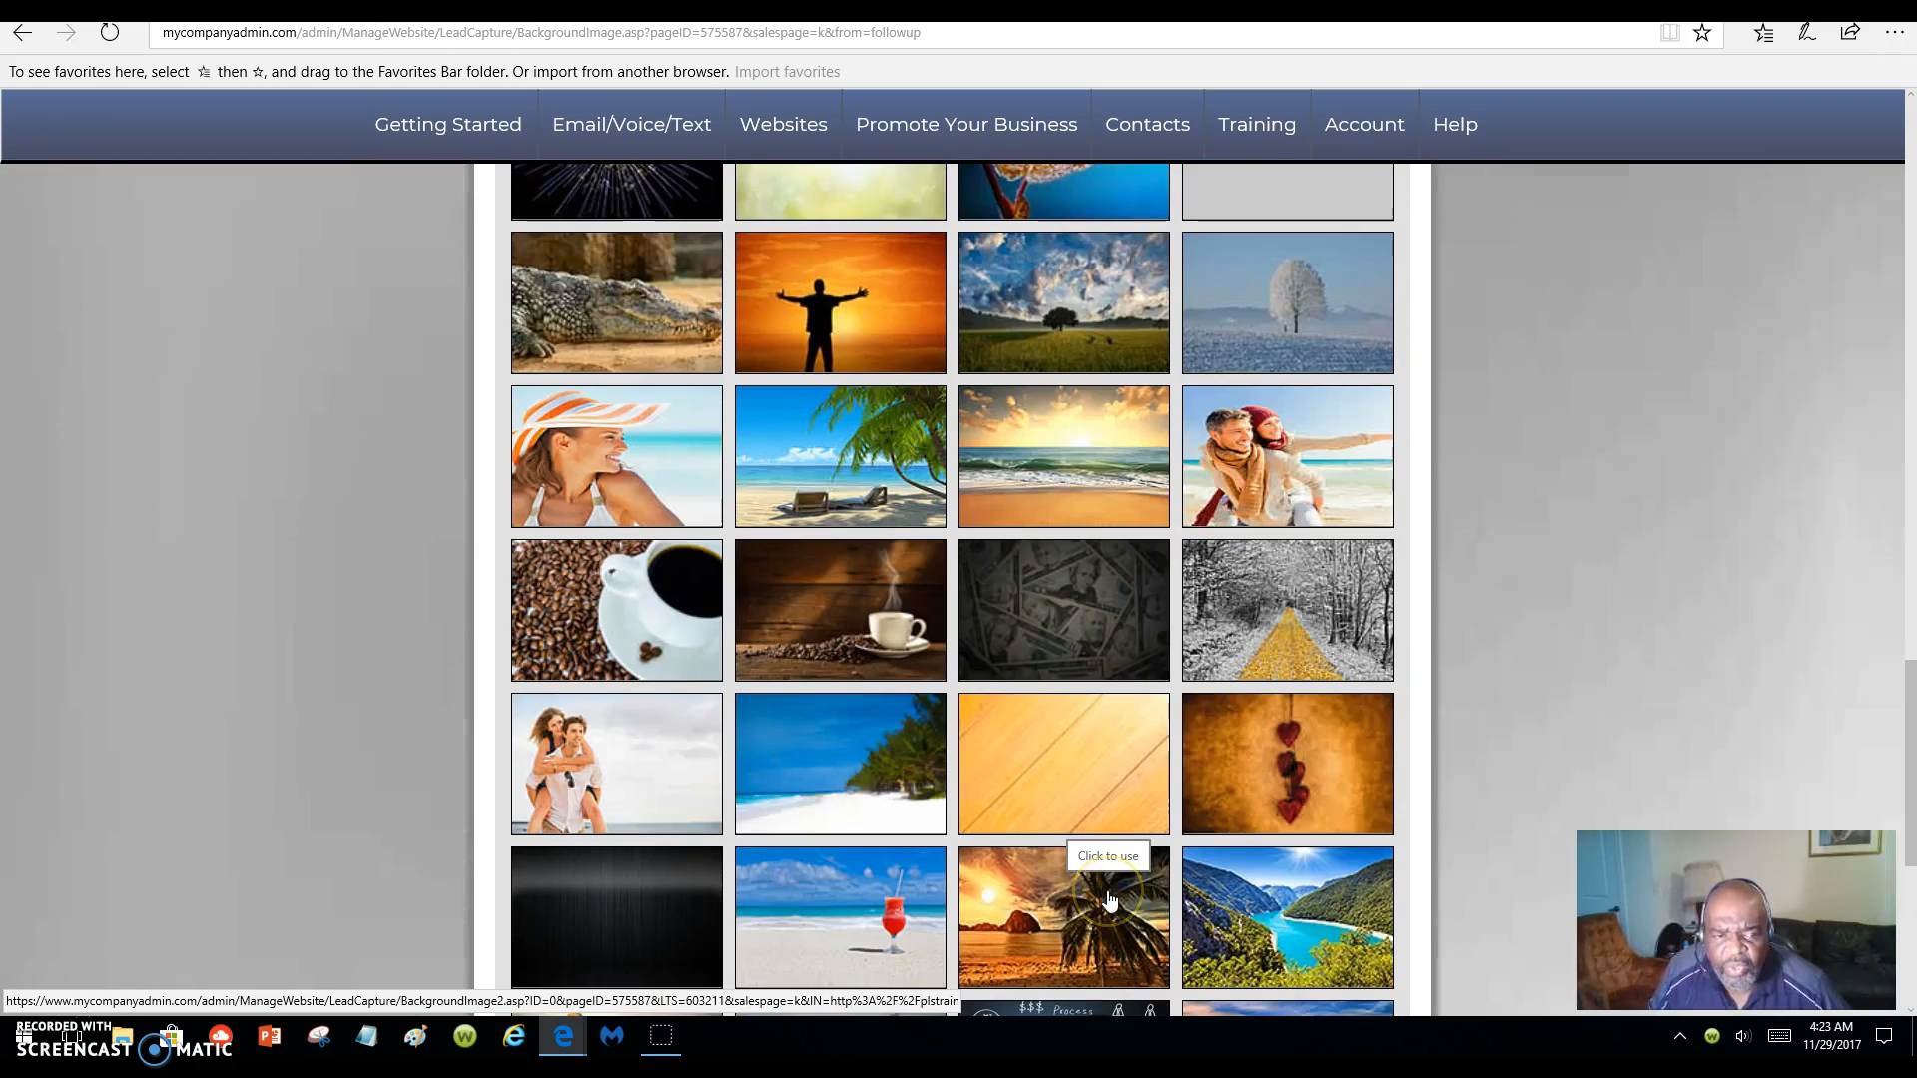
scroll(1112, 897, "down", 3)
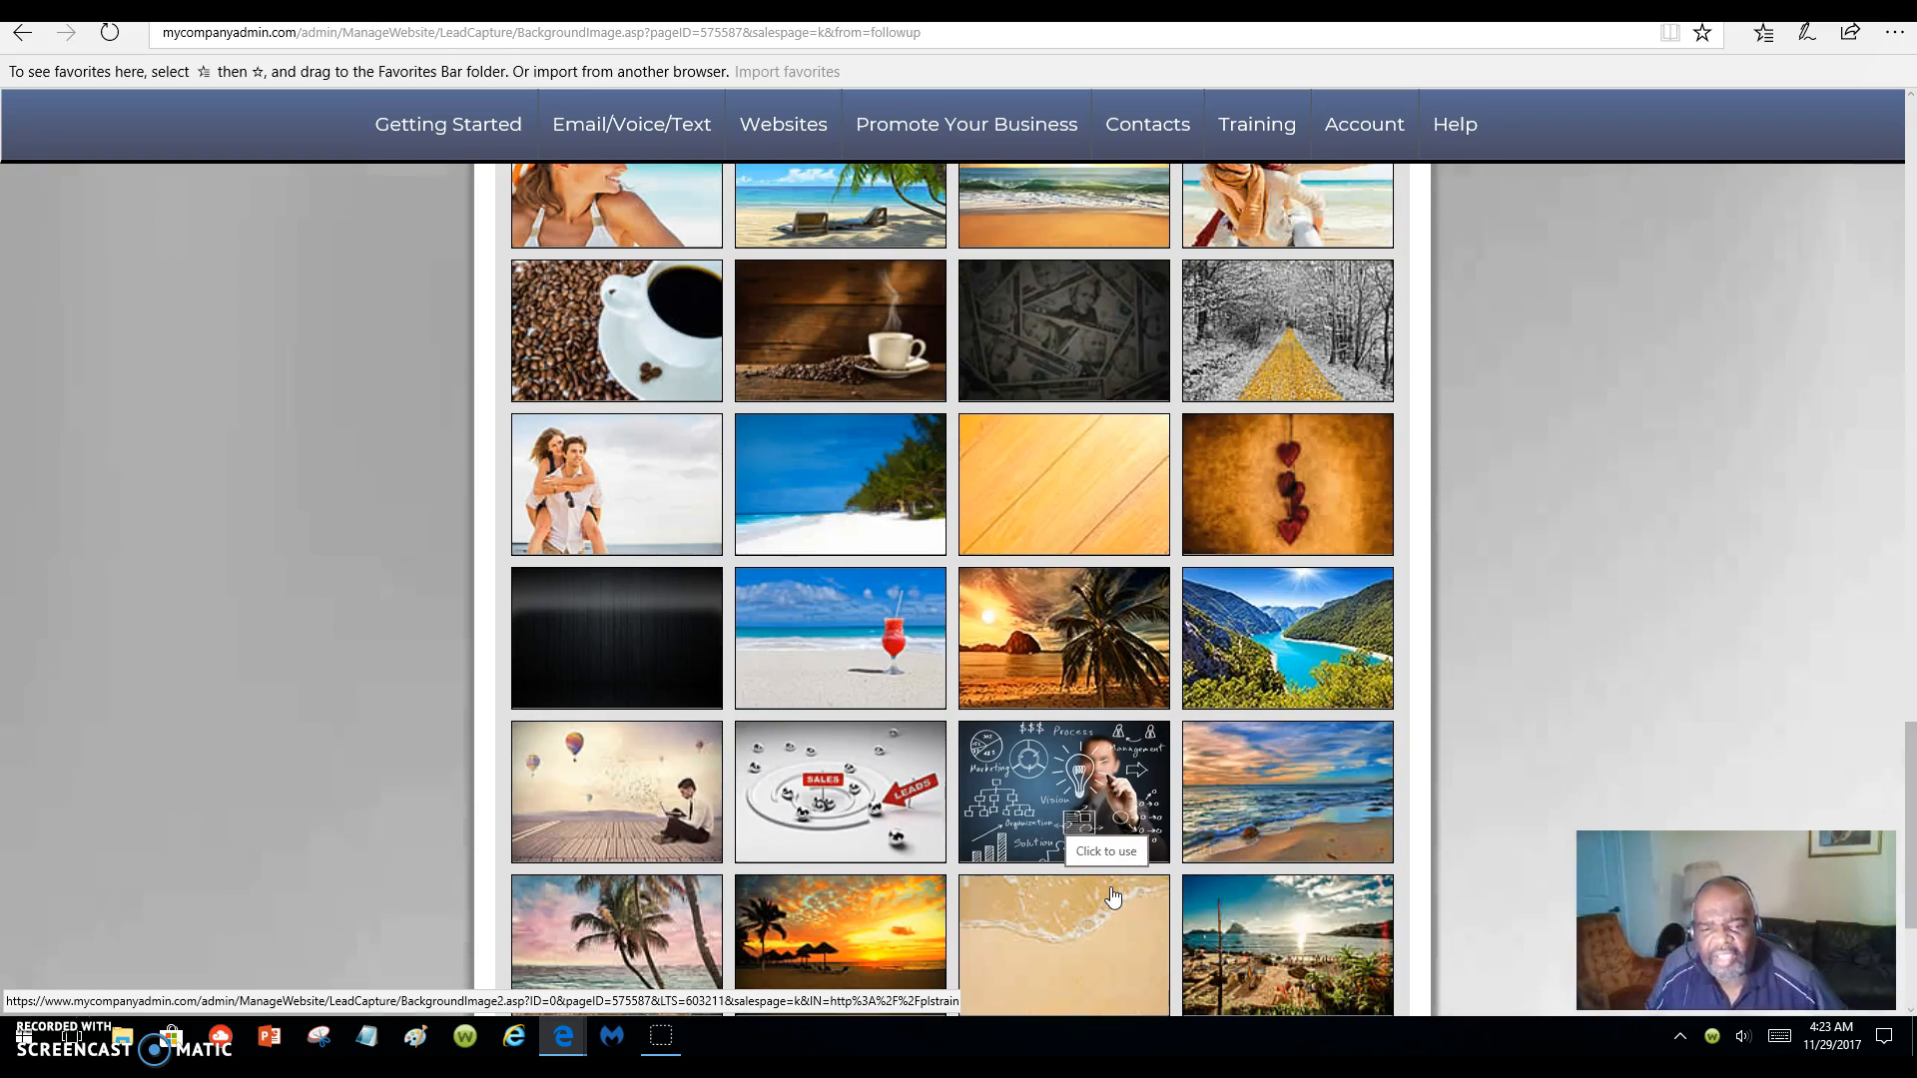
scroll(1111, 897, "down", 3)
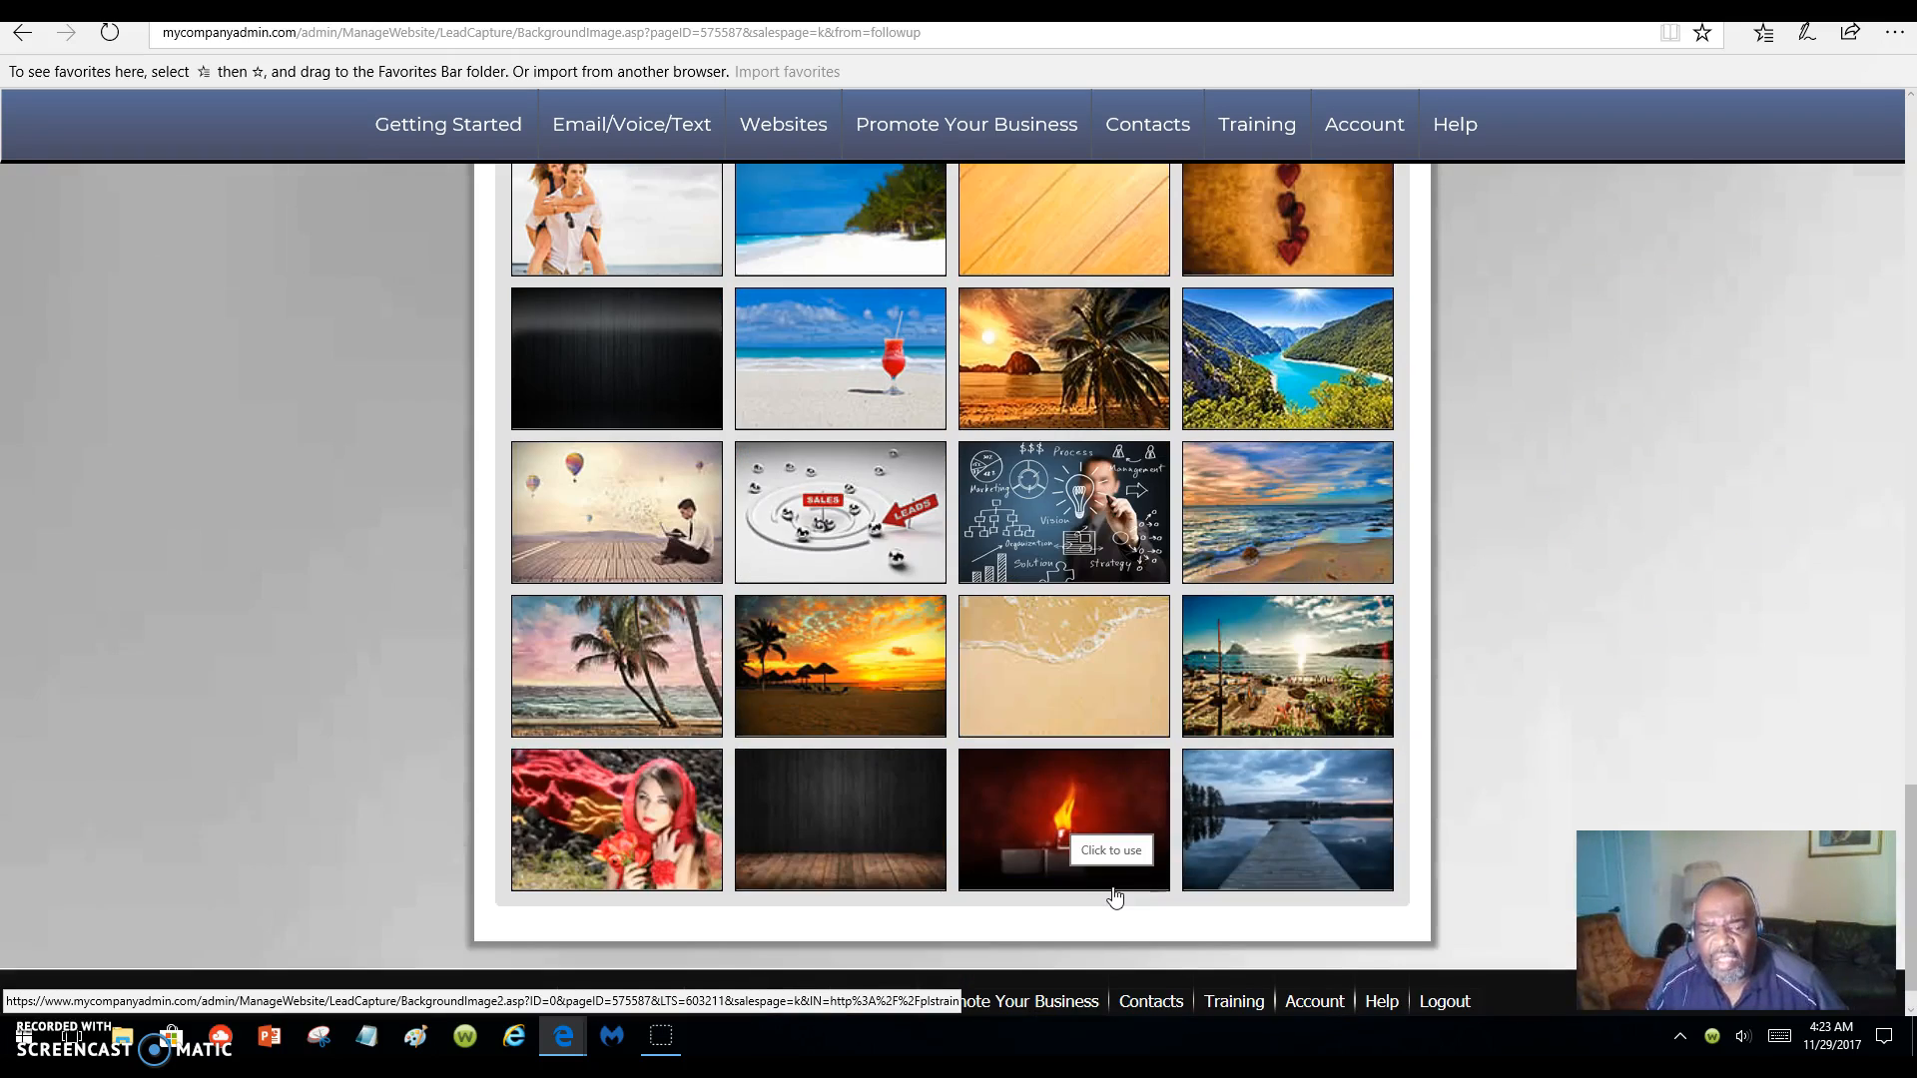
scroll(1114, 898, "down", 1)
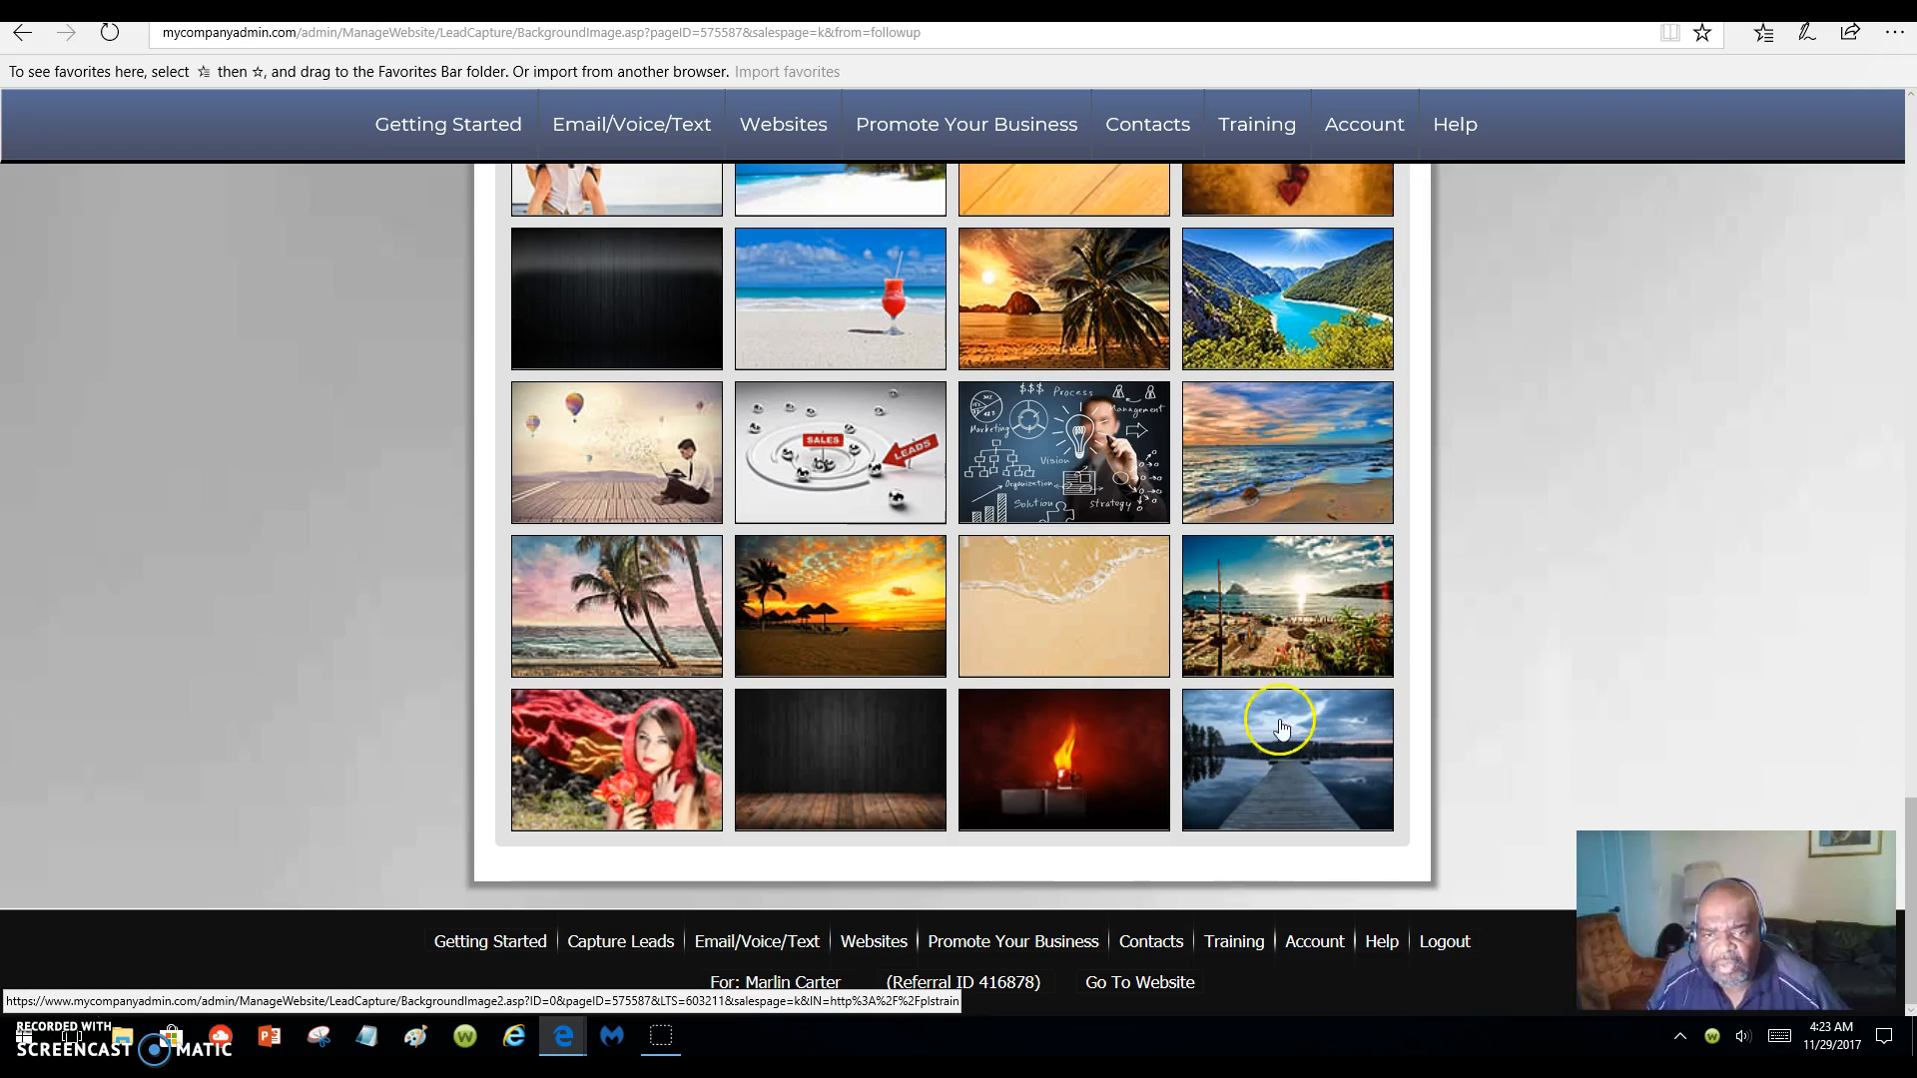
left_click(1051, 477)
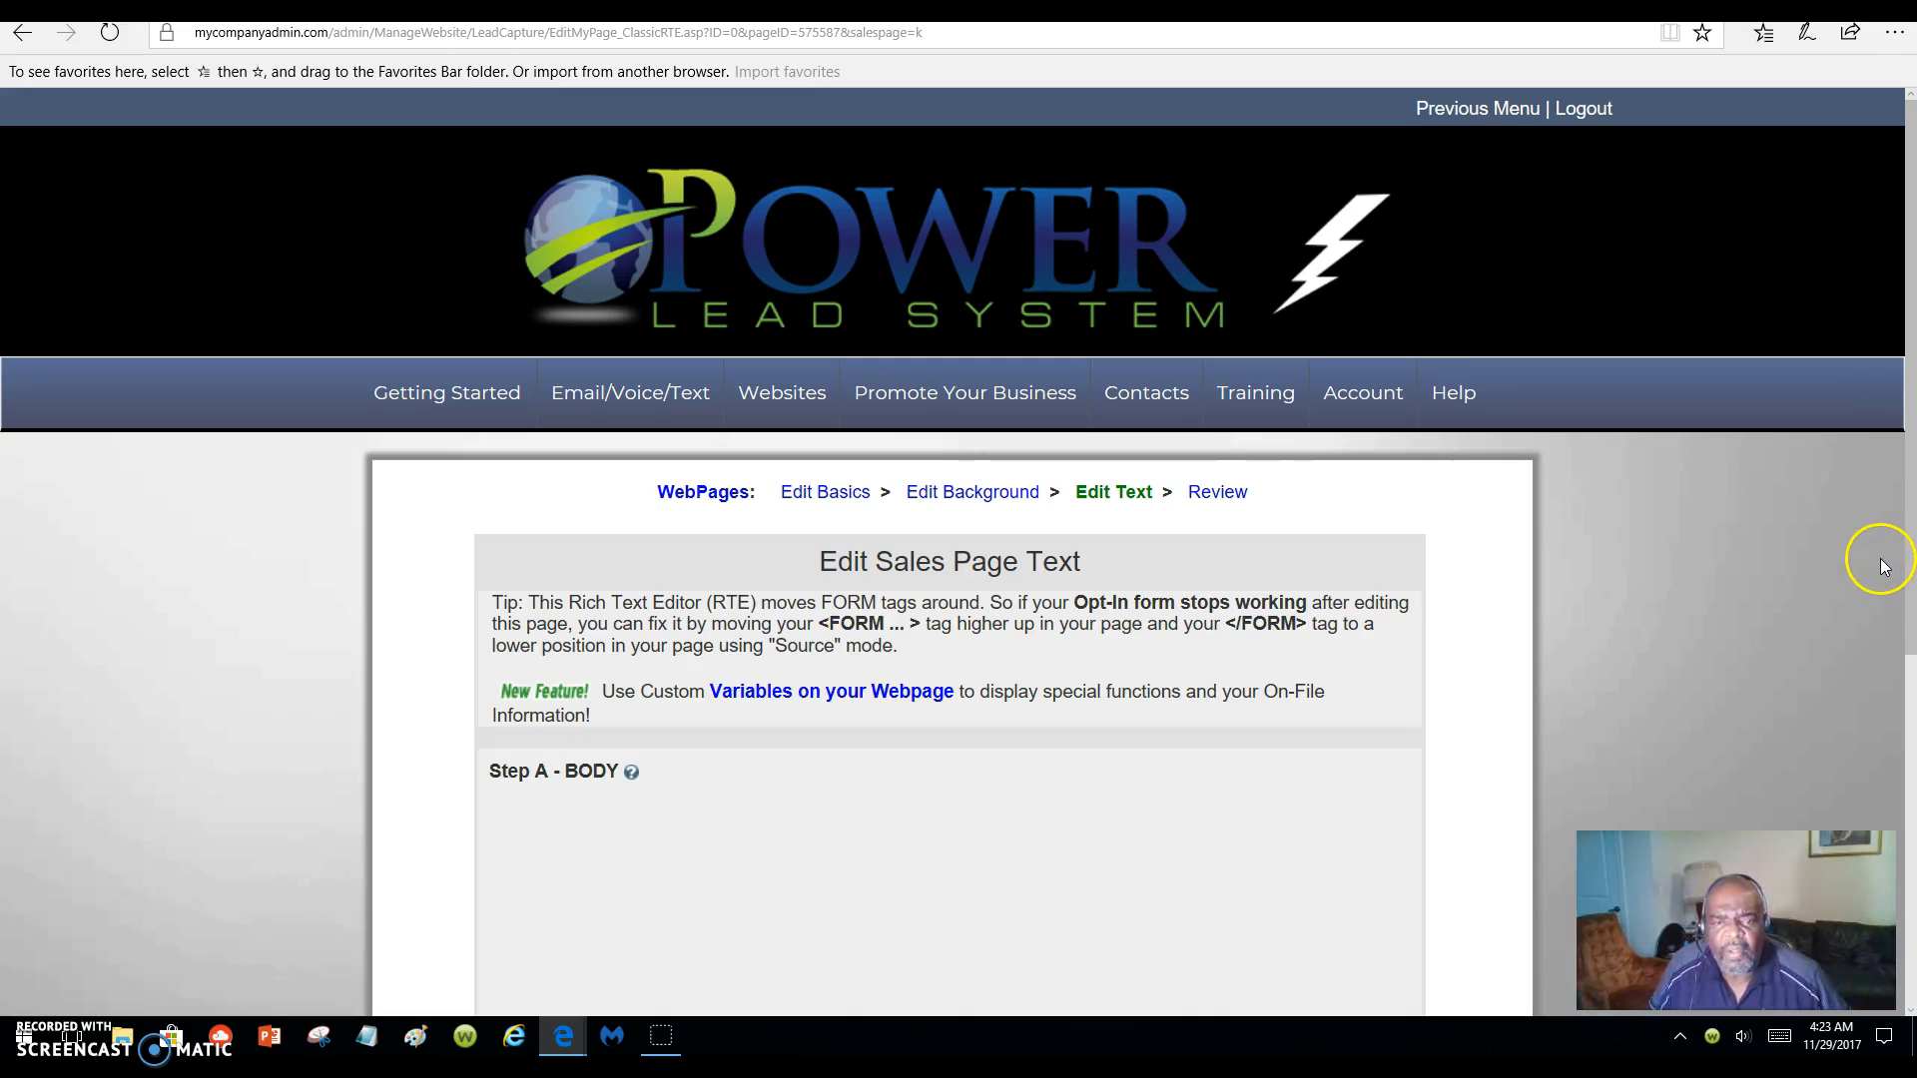
- Look over the page text, skip to the review stage and view the published web page
scroll(1907, 511, "down", 3)
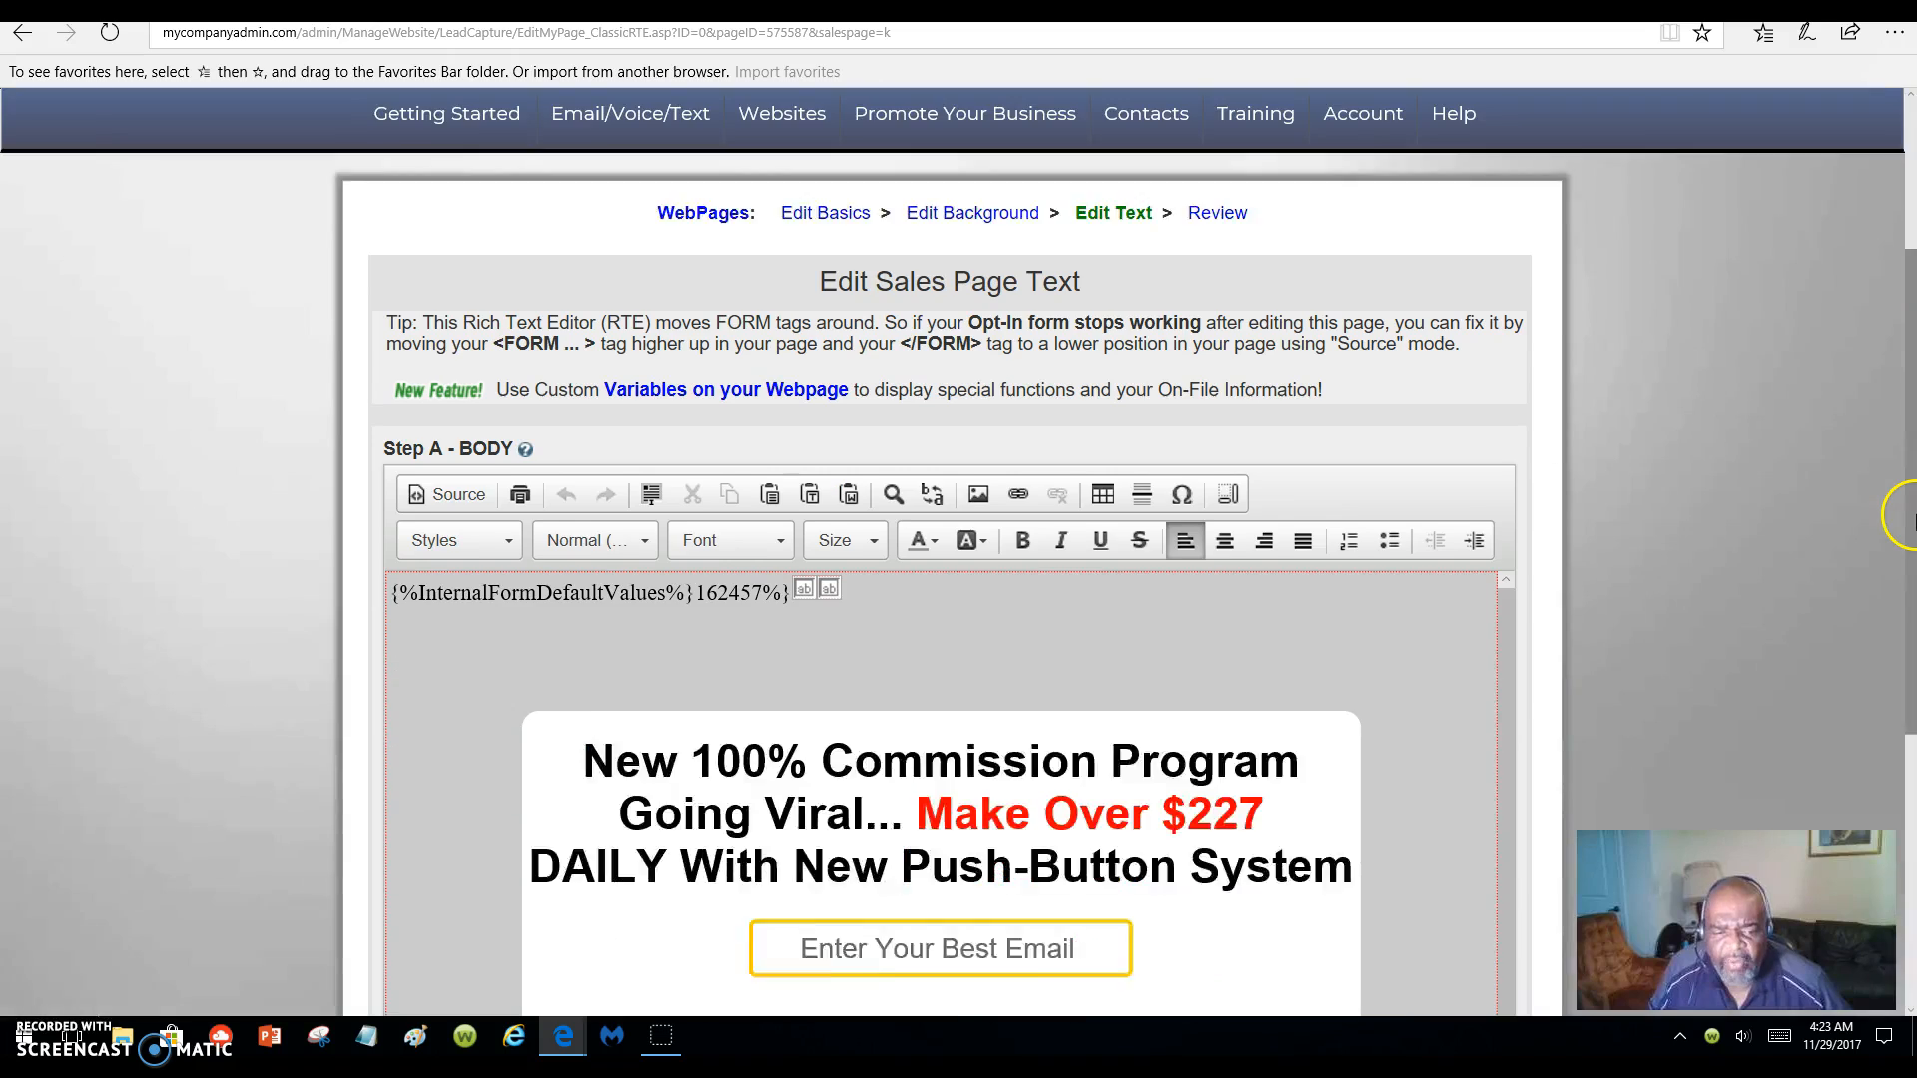
scroll(1903, 489, "up", 3)
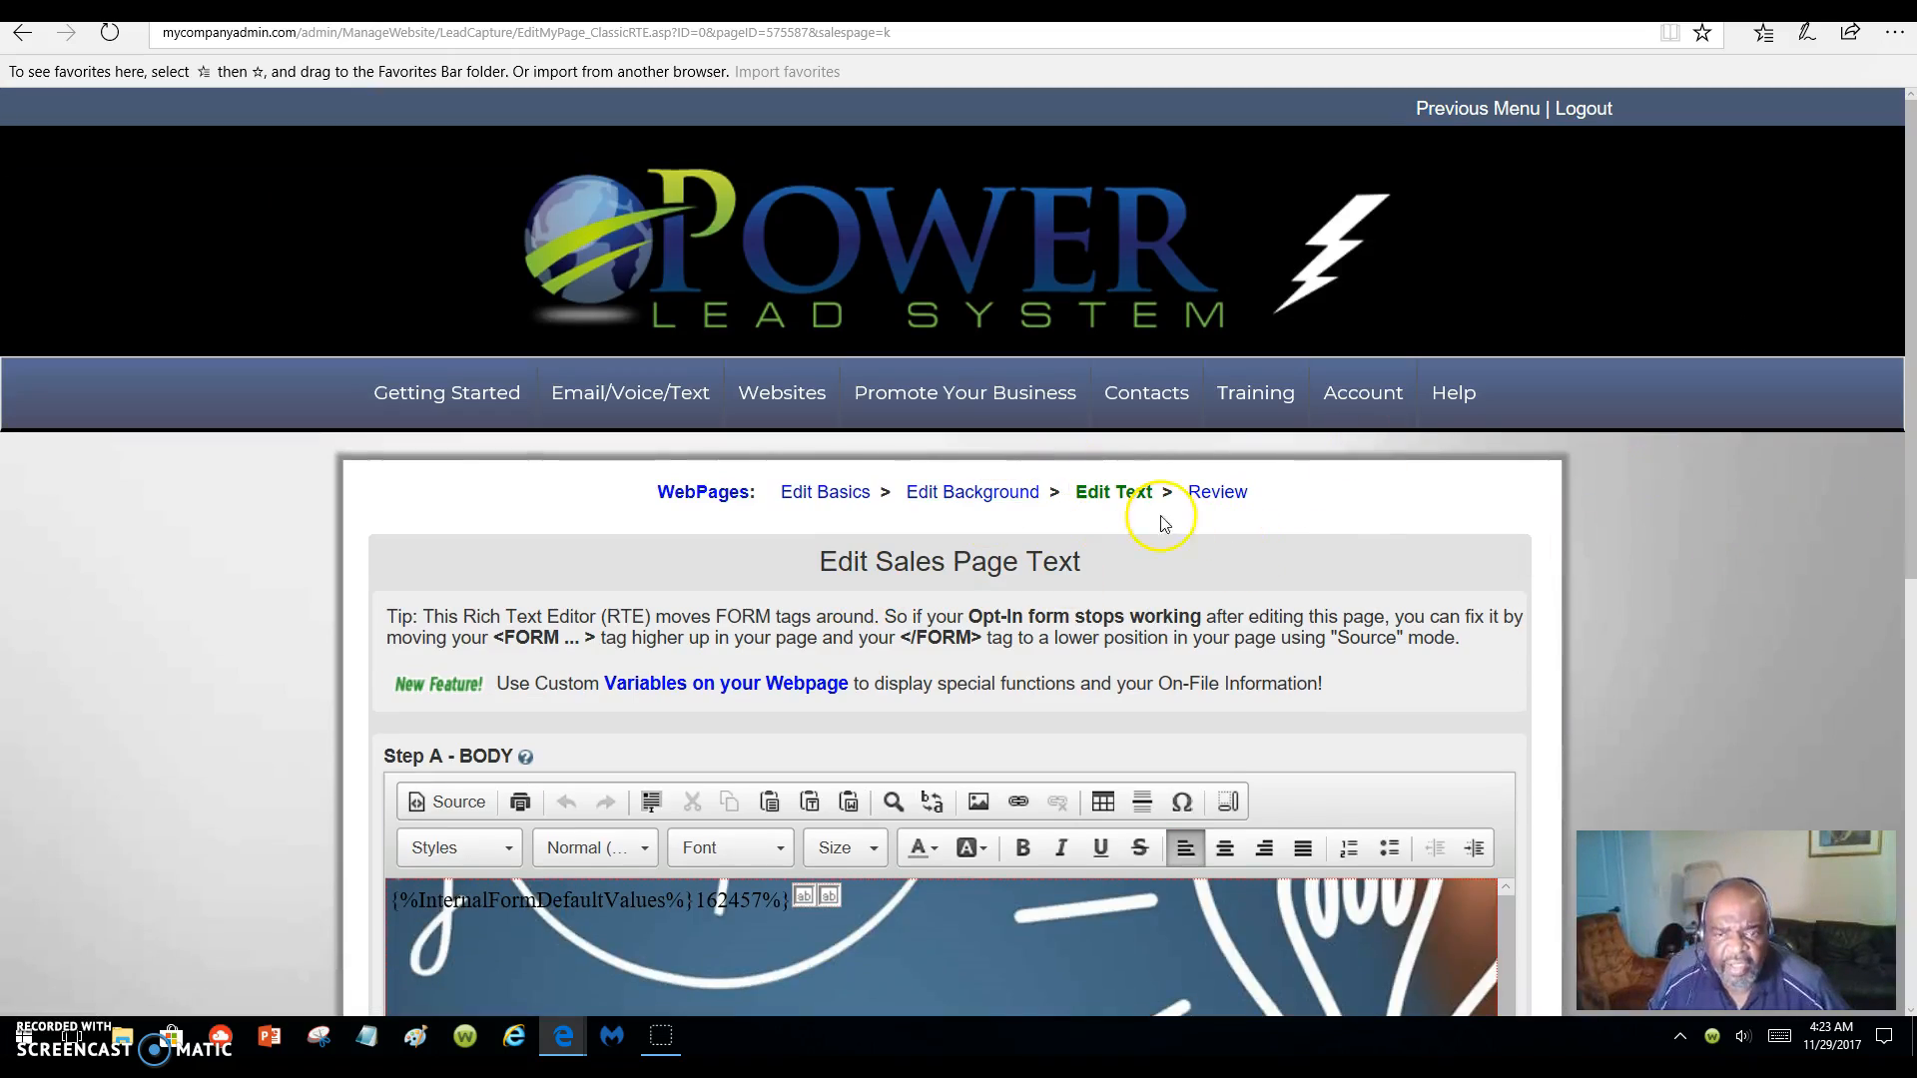
left_click(1219, 499)
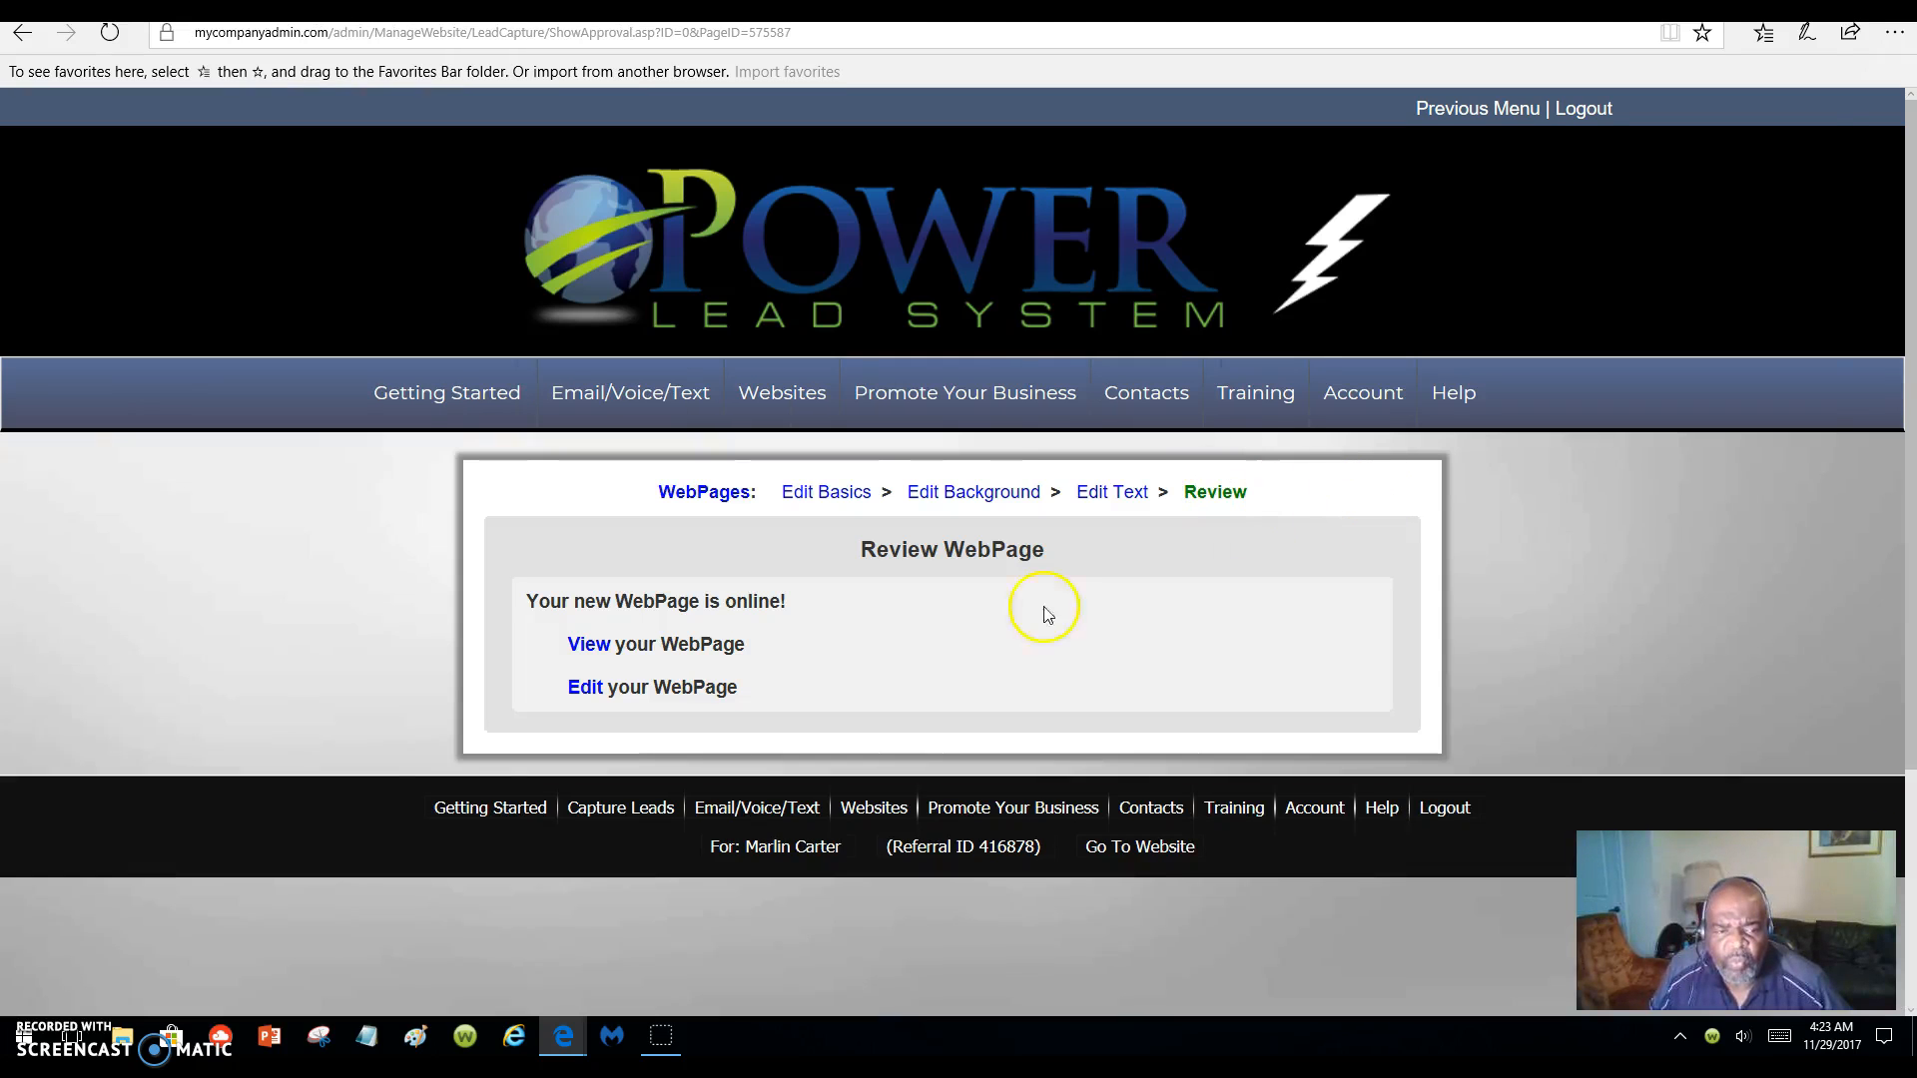
left_click(588, 645)
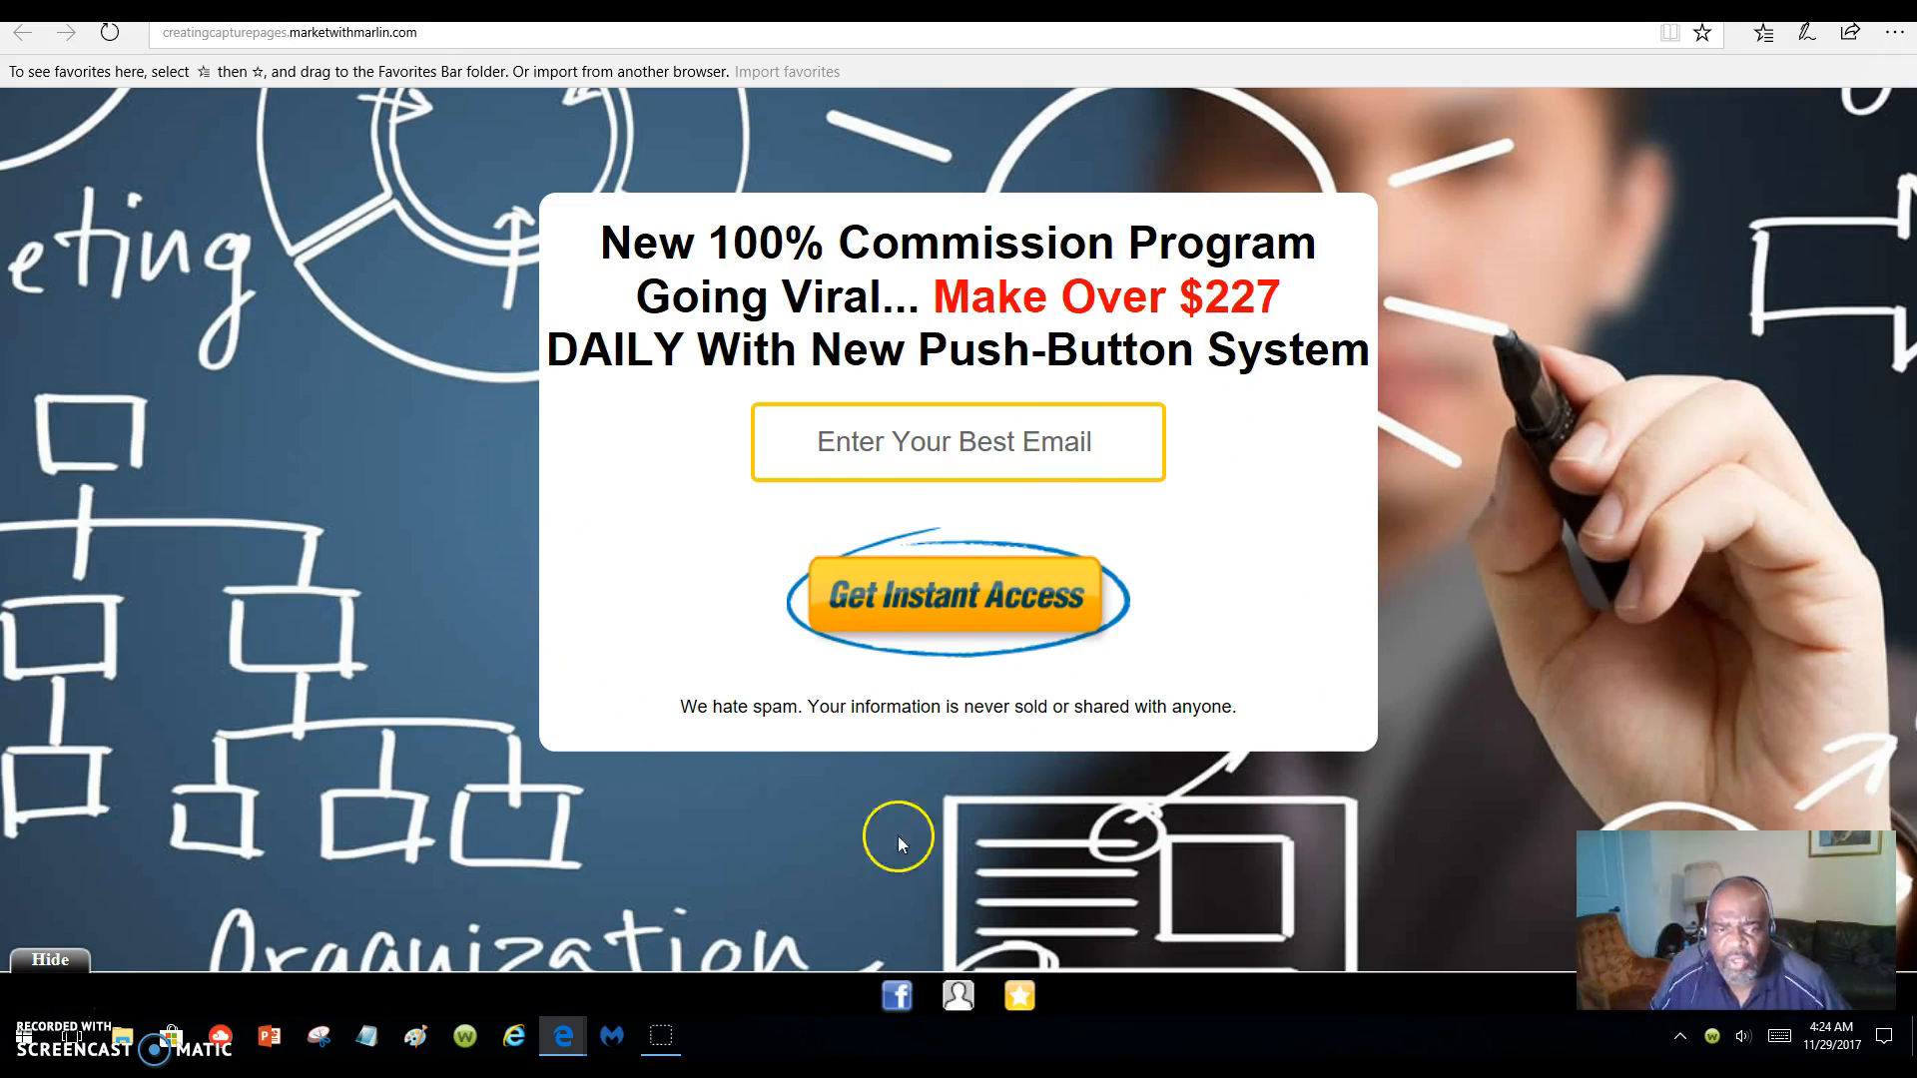
- Examine the email field and headline on the published page, and close the page
left_click(771, 442)
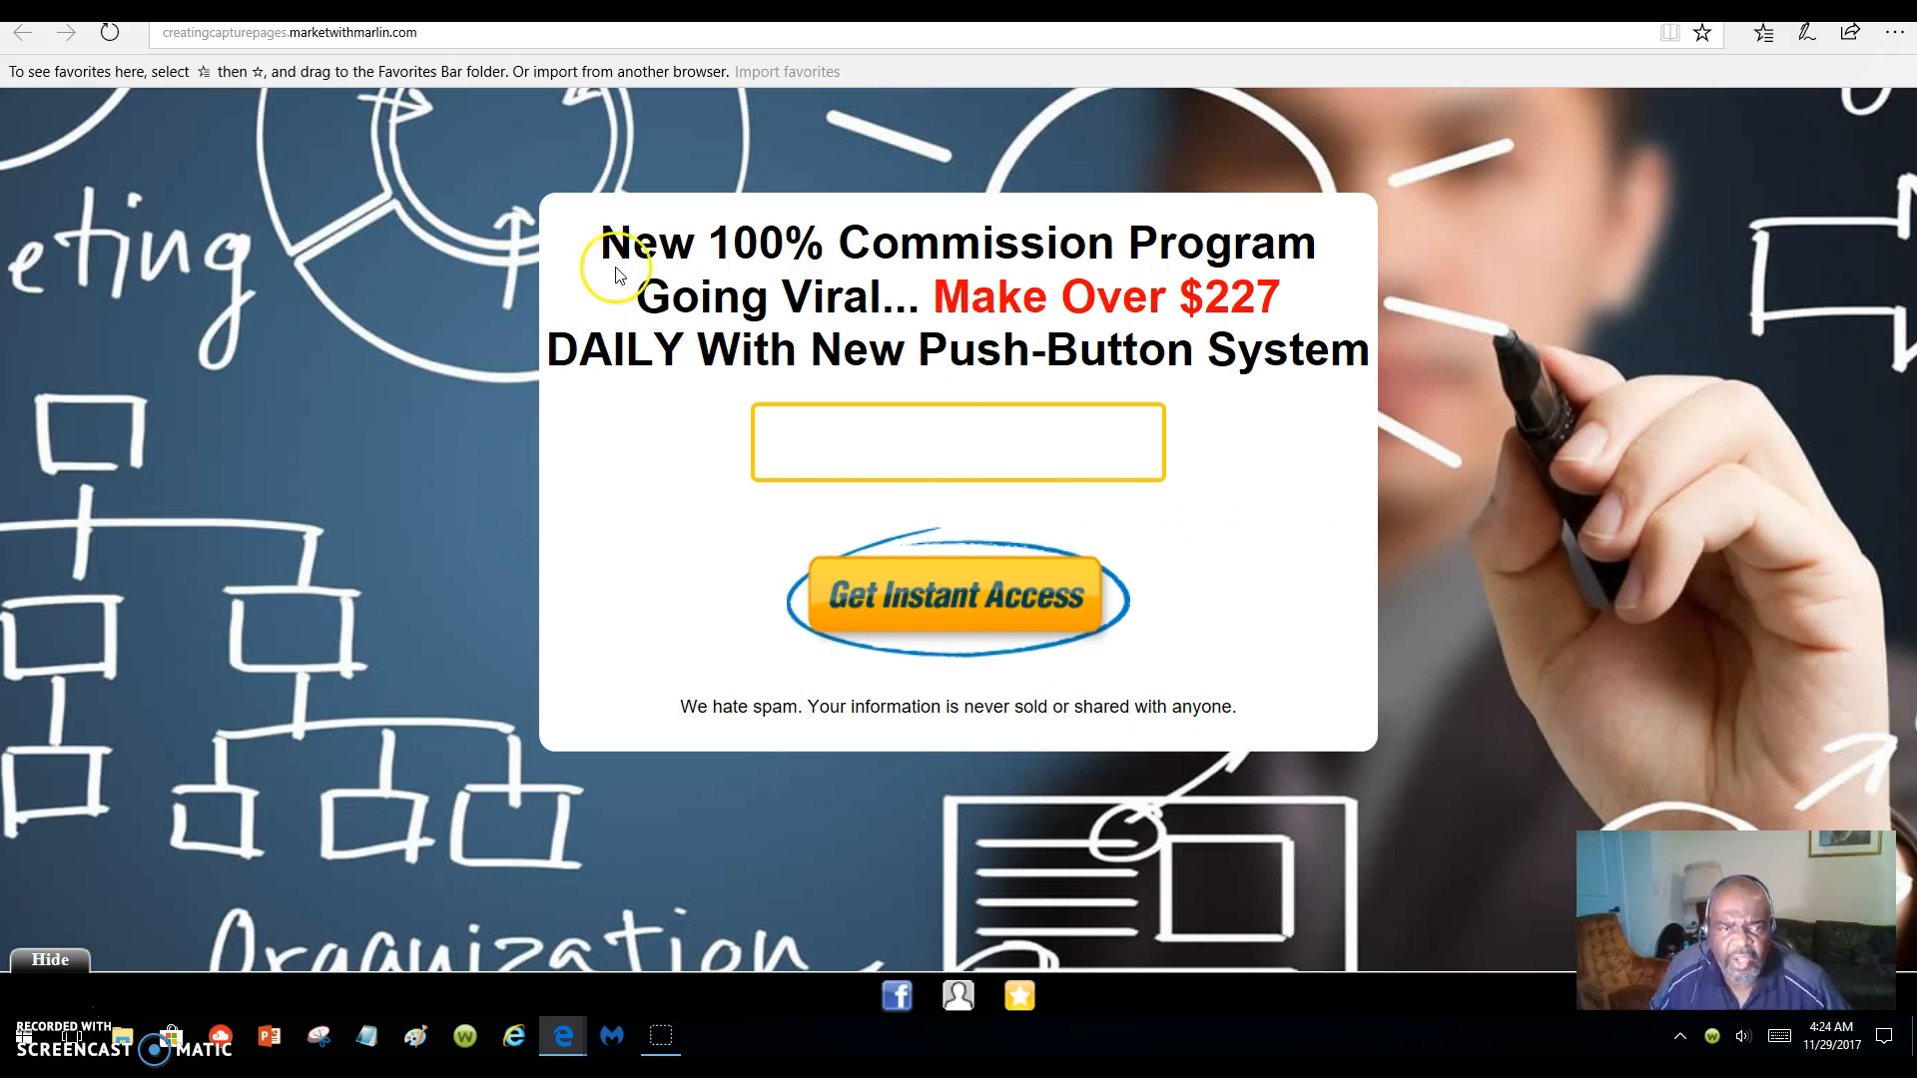
left_click_drag(591, 245, 1298, 326)
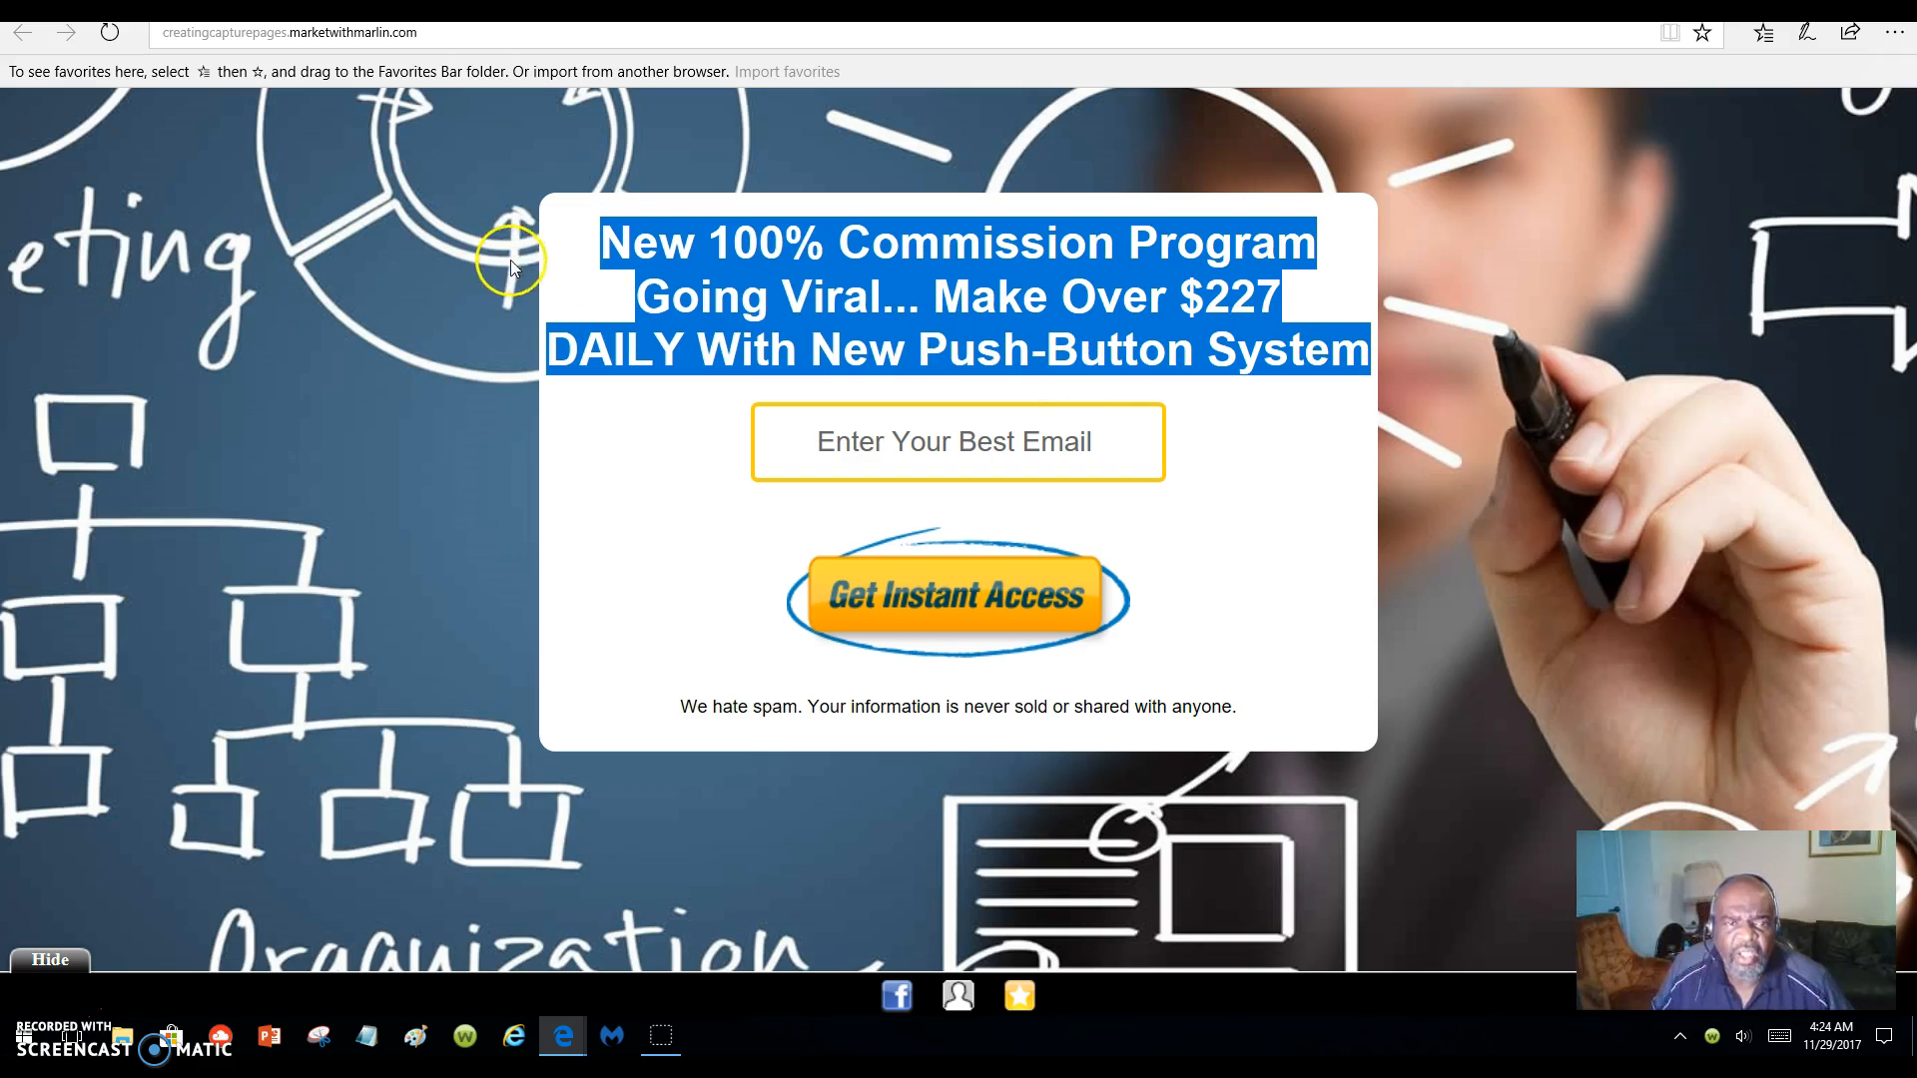
left_click(218, 12)
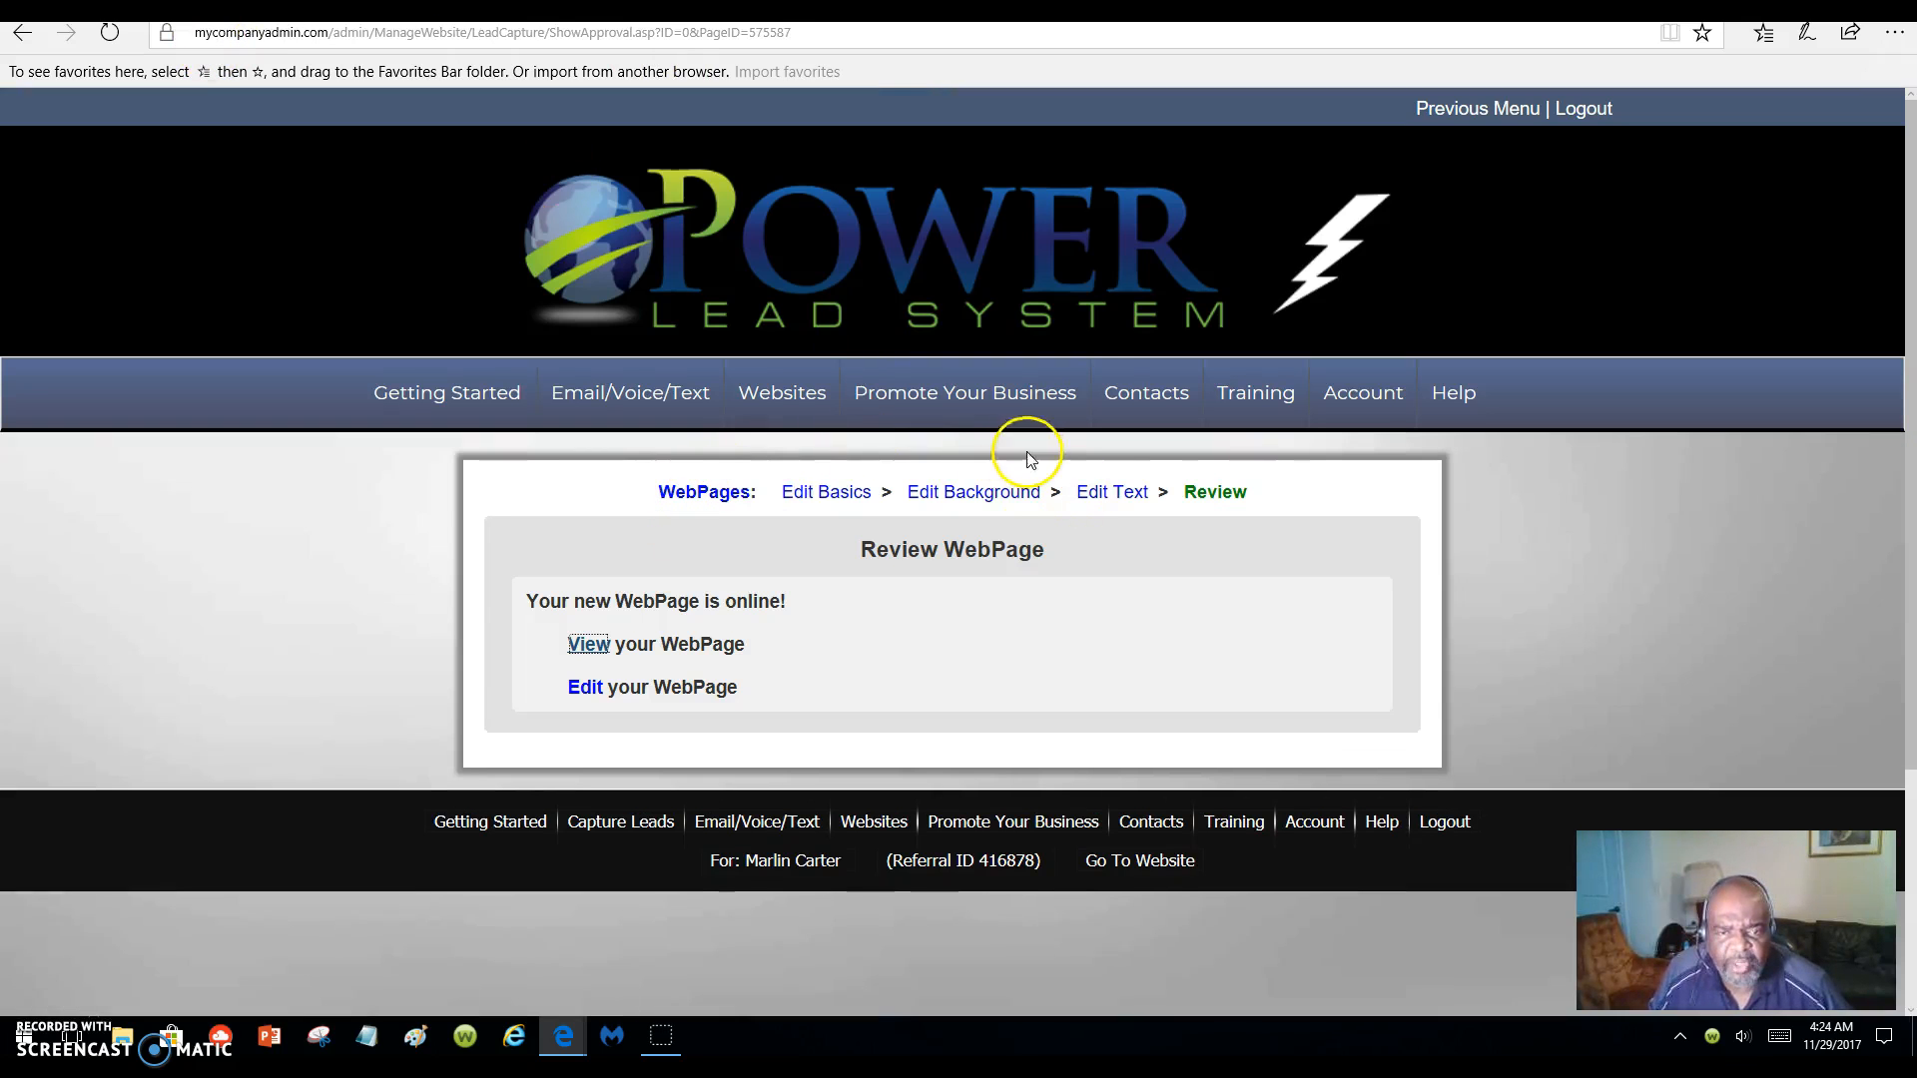
- In the page text, change the headline's opening to "Video Reveals How To Create Your Own Capture Pages..." and put "Make Over $227" on its own line
left_click(1114, 500)
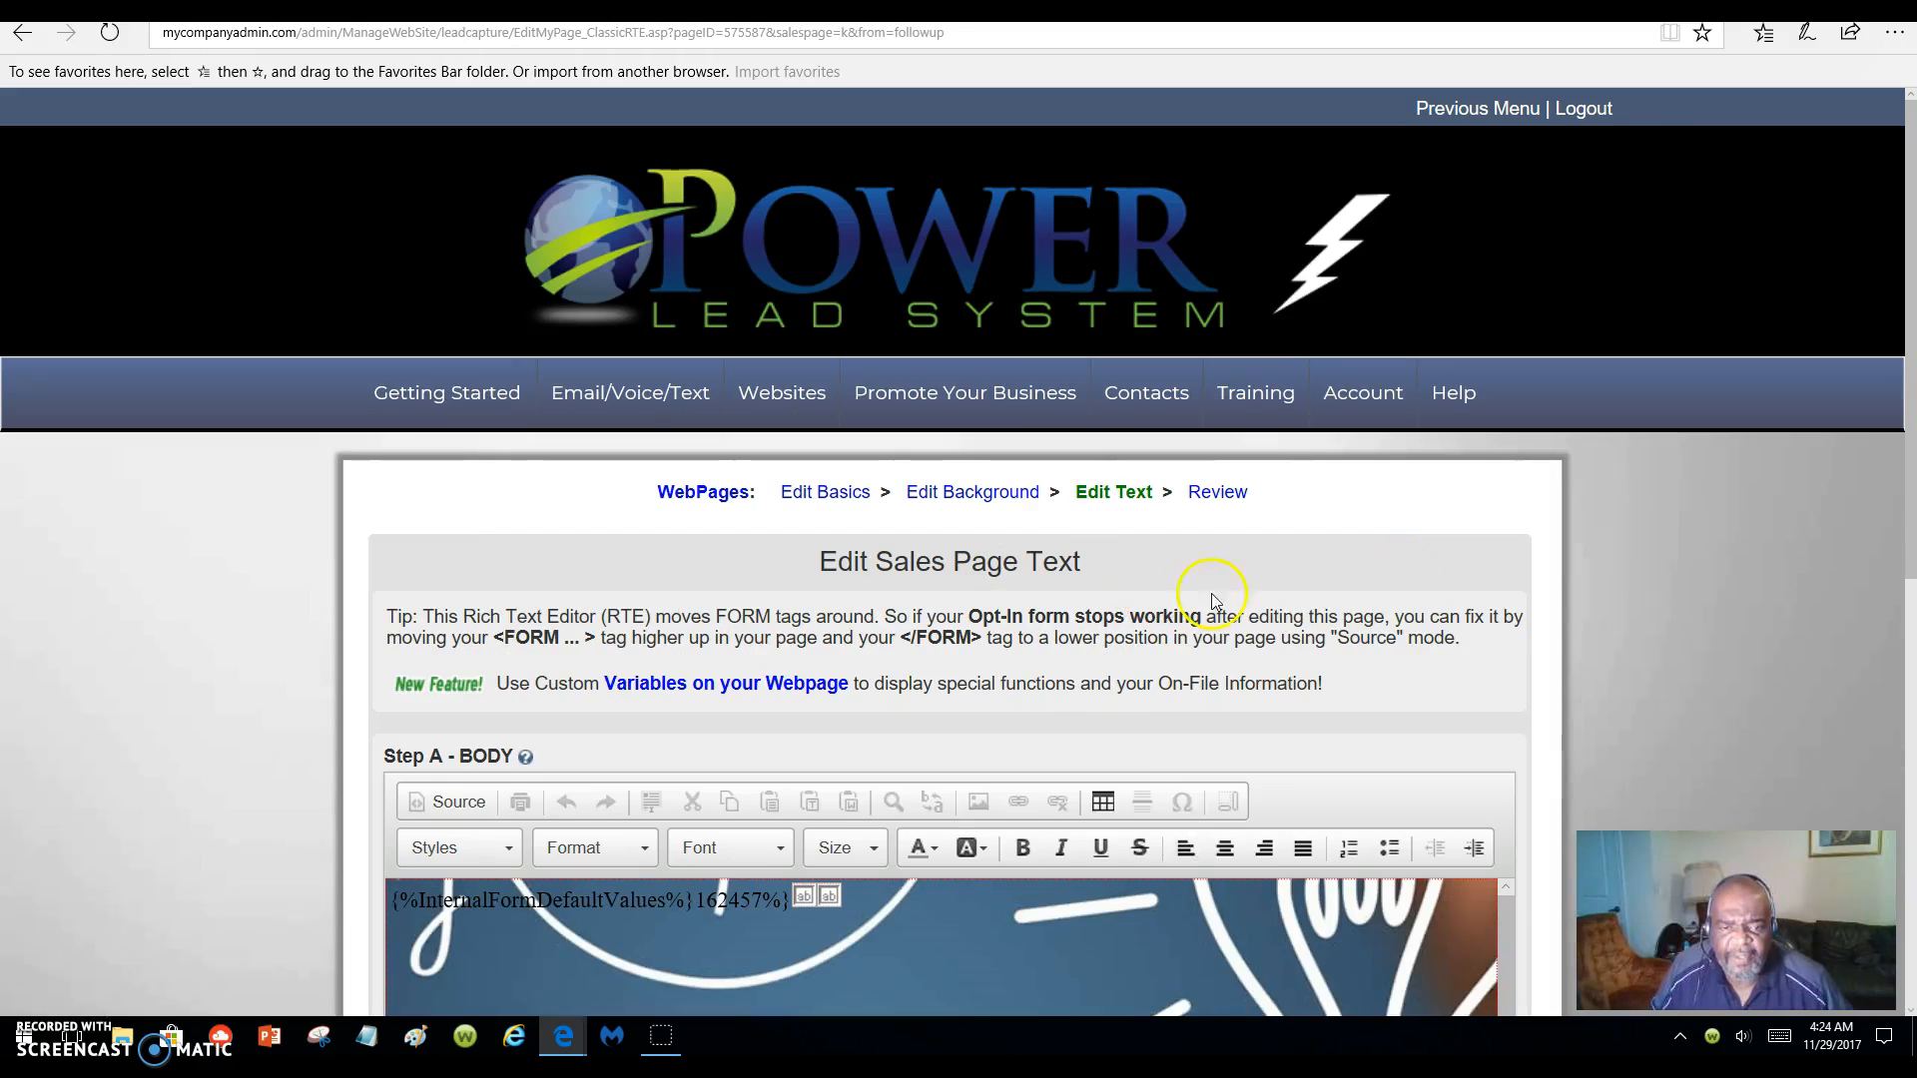
scroll(1617, 551, "down", 6)
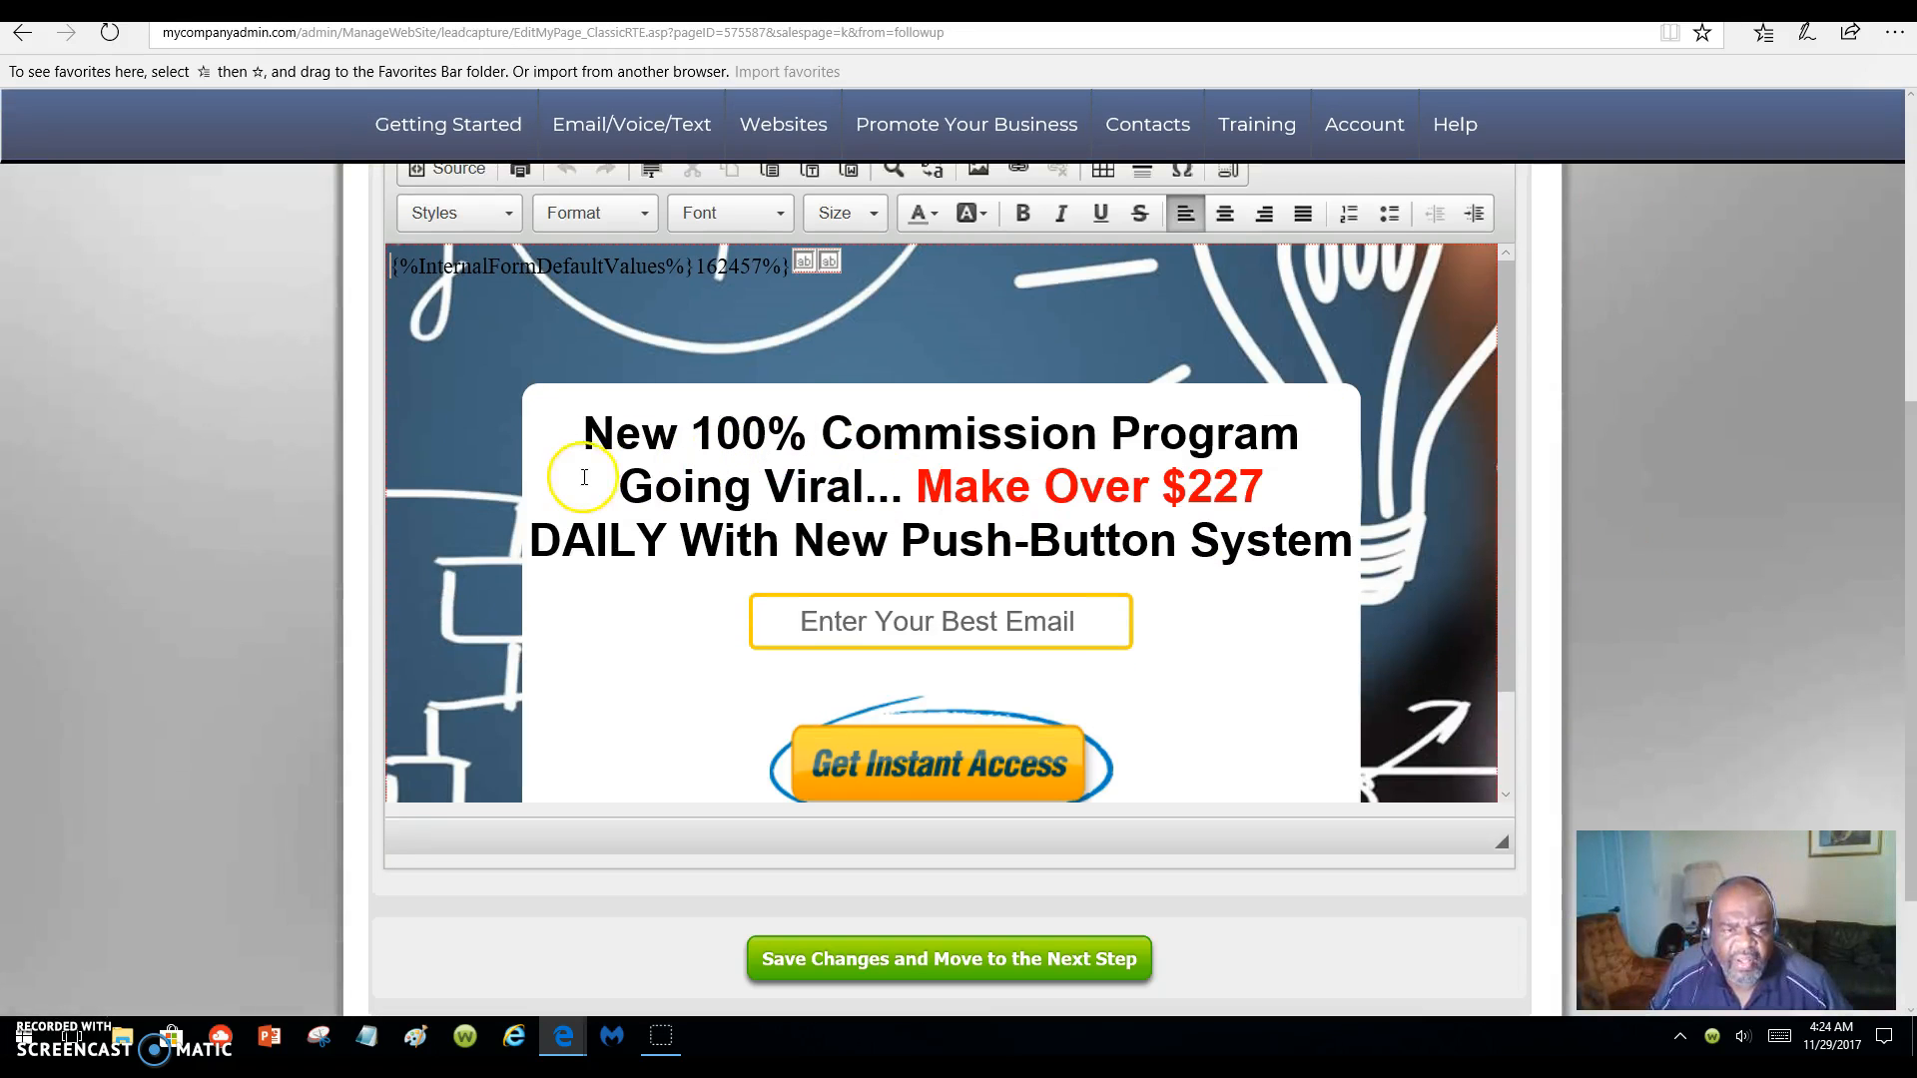
mouse_move(589, 431)
left_mouse_down()
mouse_move(1013, 539)
mouse_move(1398, 527)
left_mouse_up()
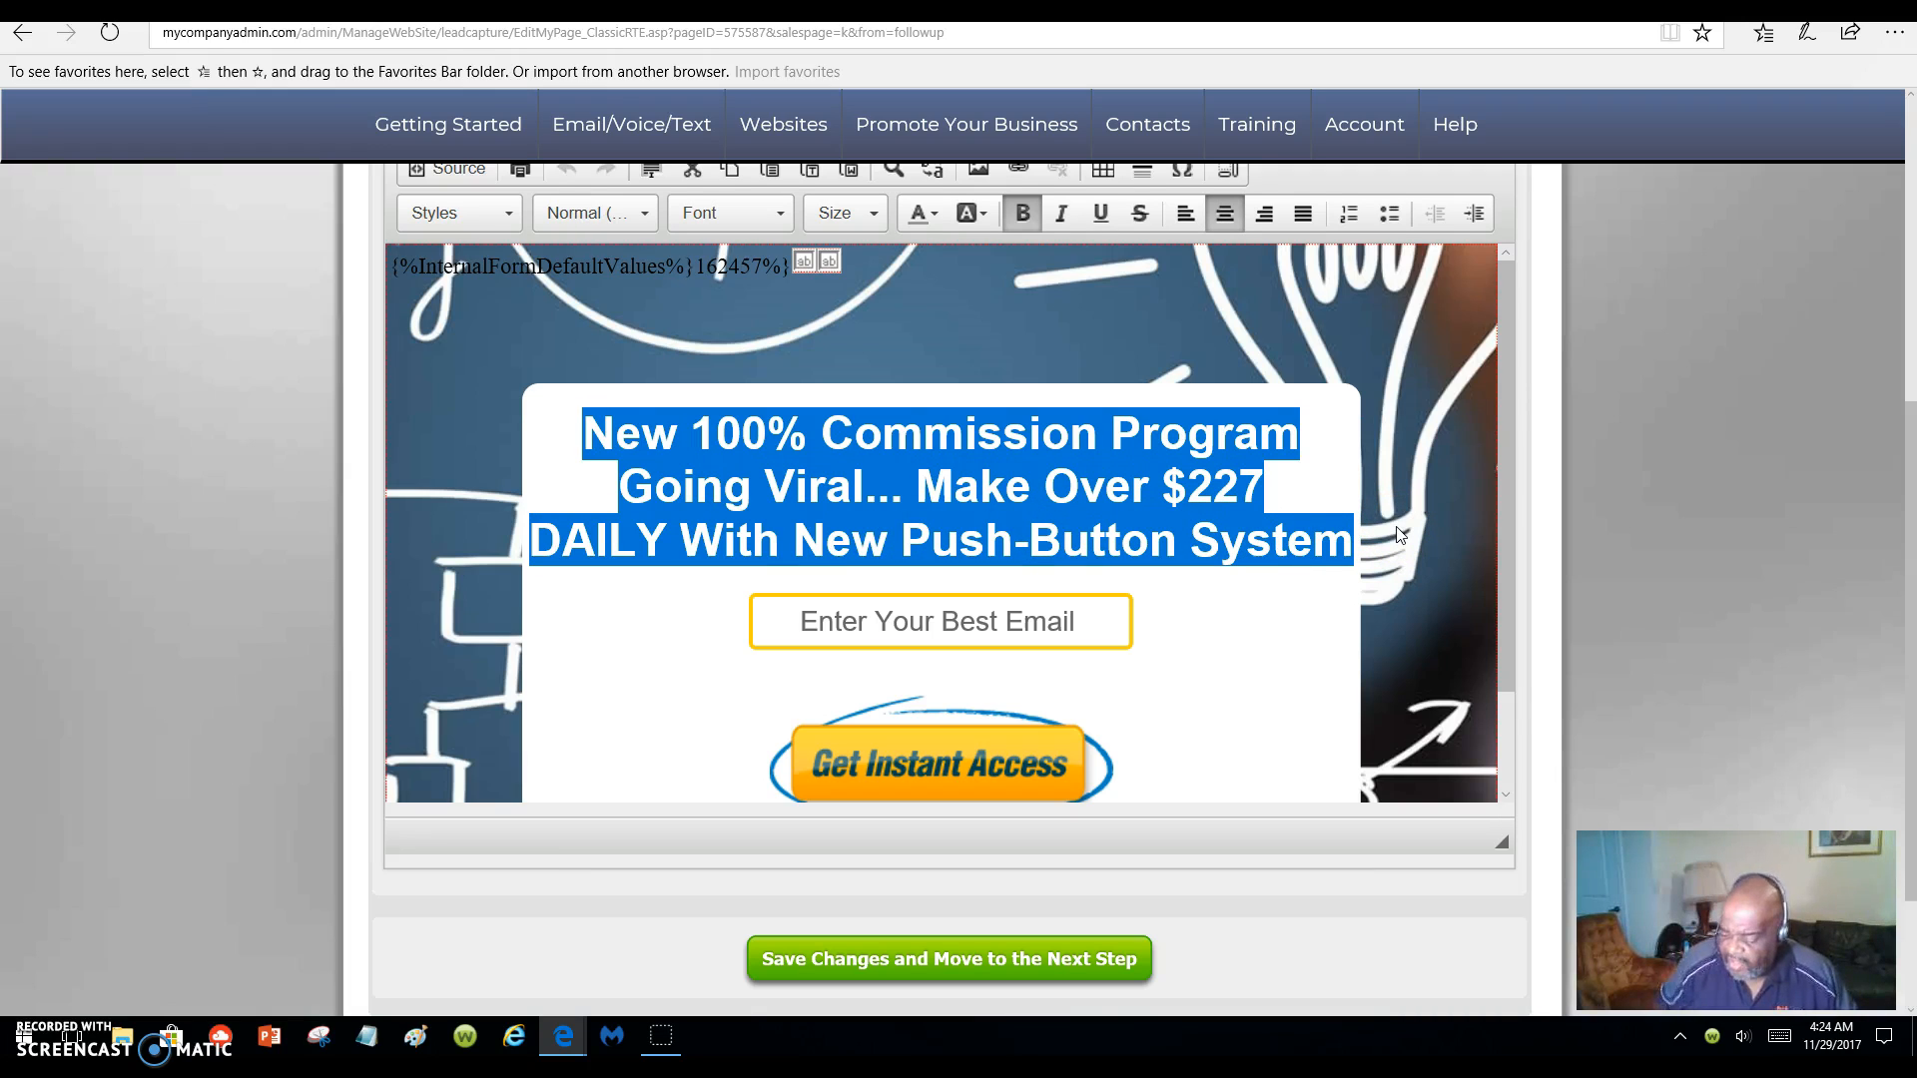
left_click(1269, 706)
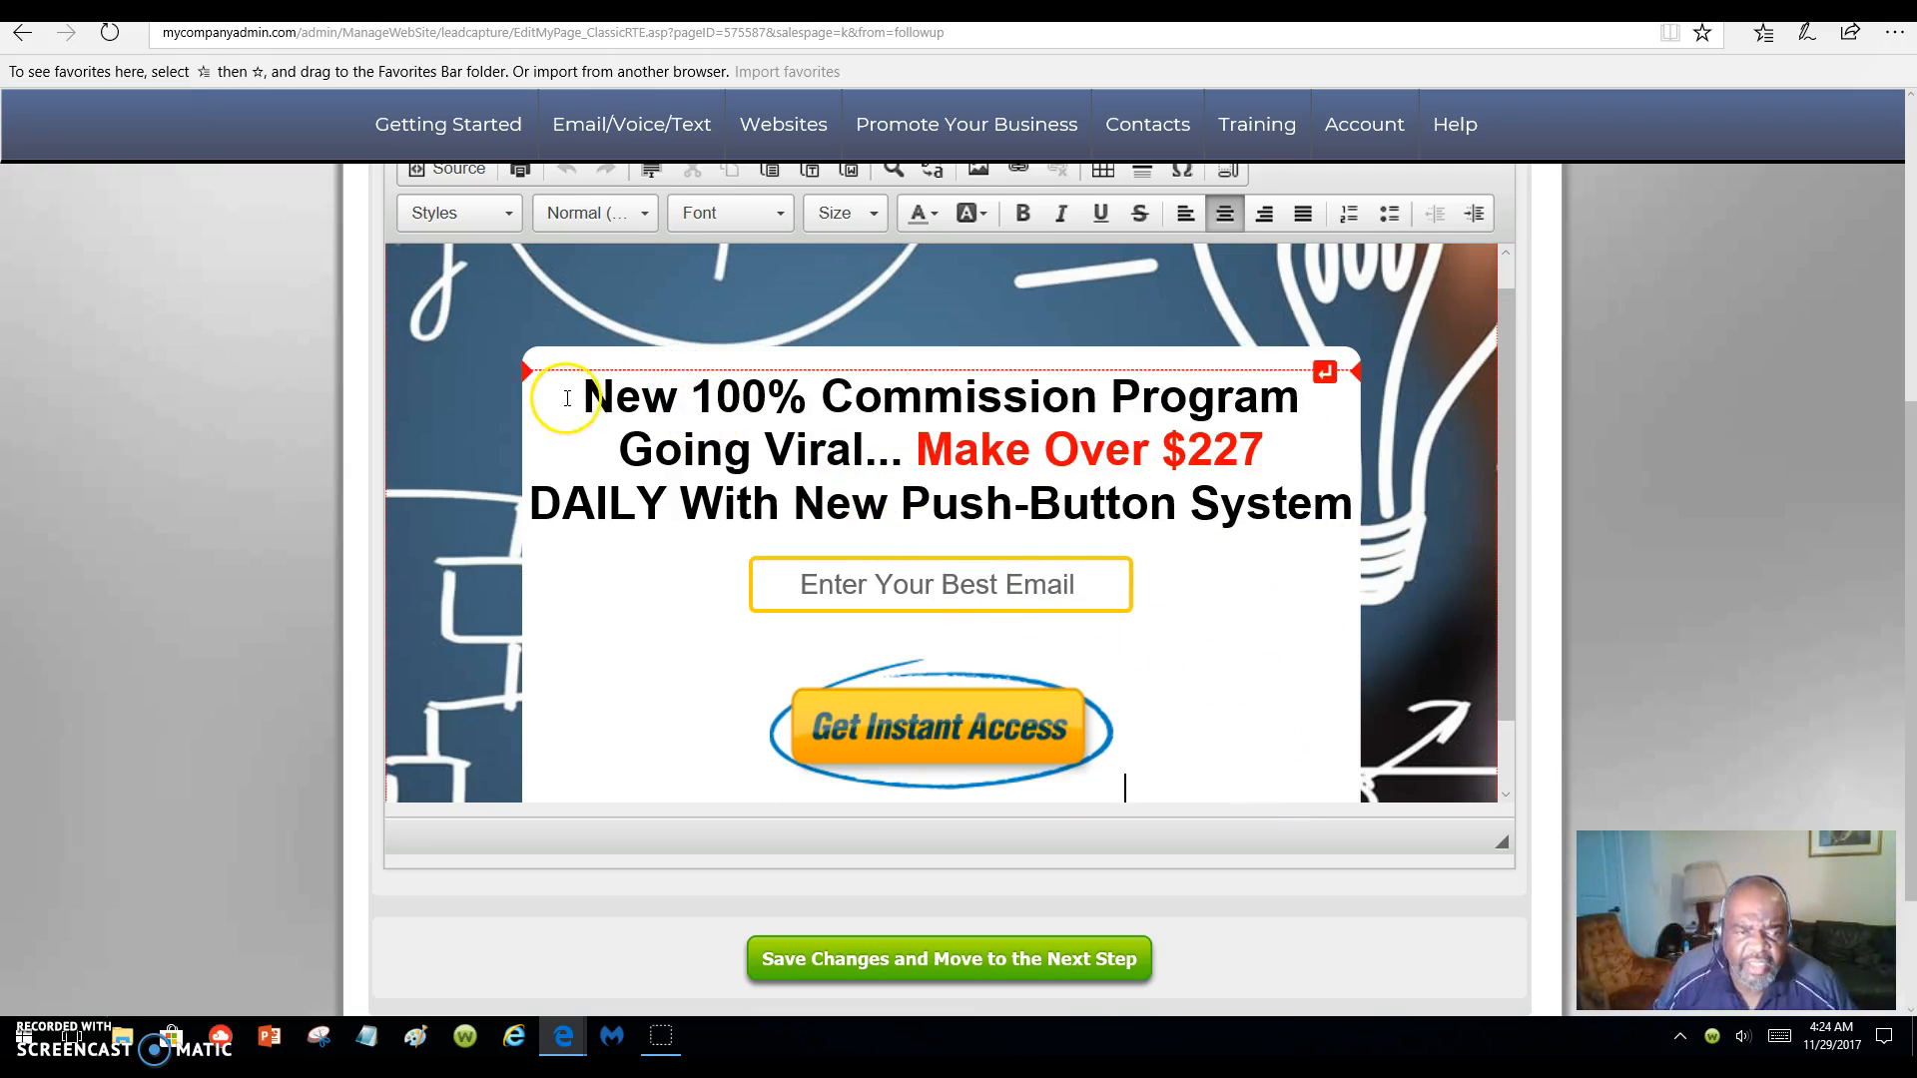
left_click_drag(579, 397, 866, 431)
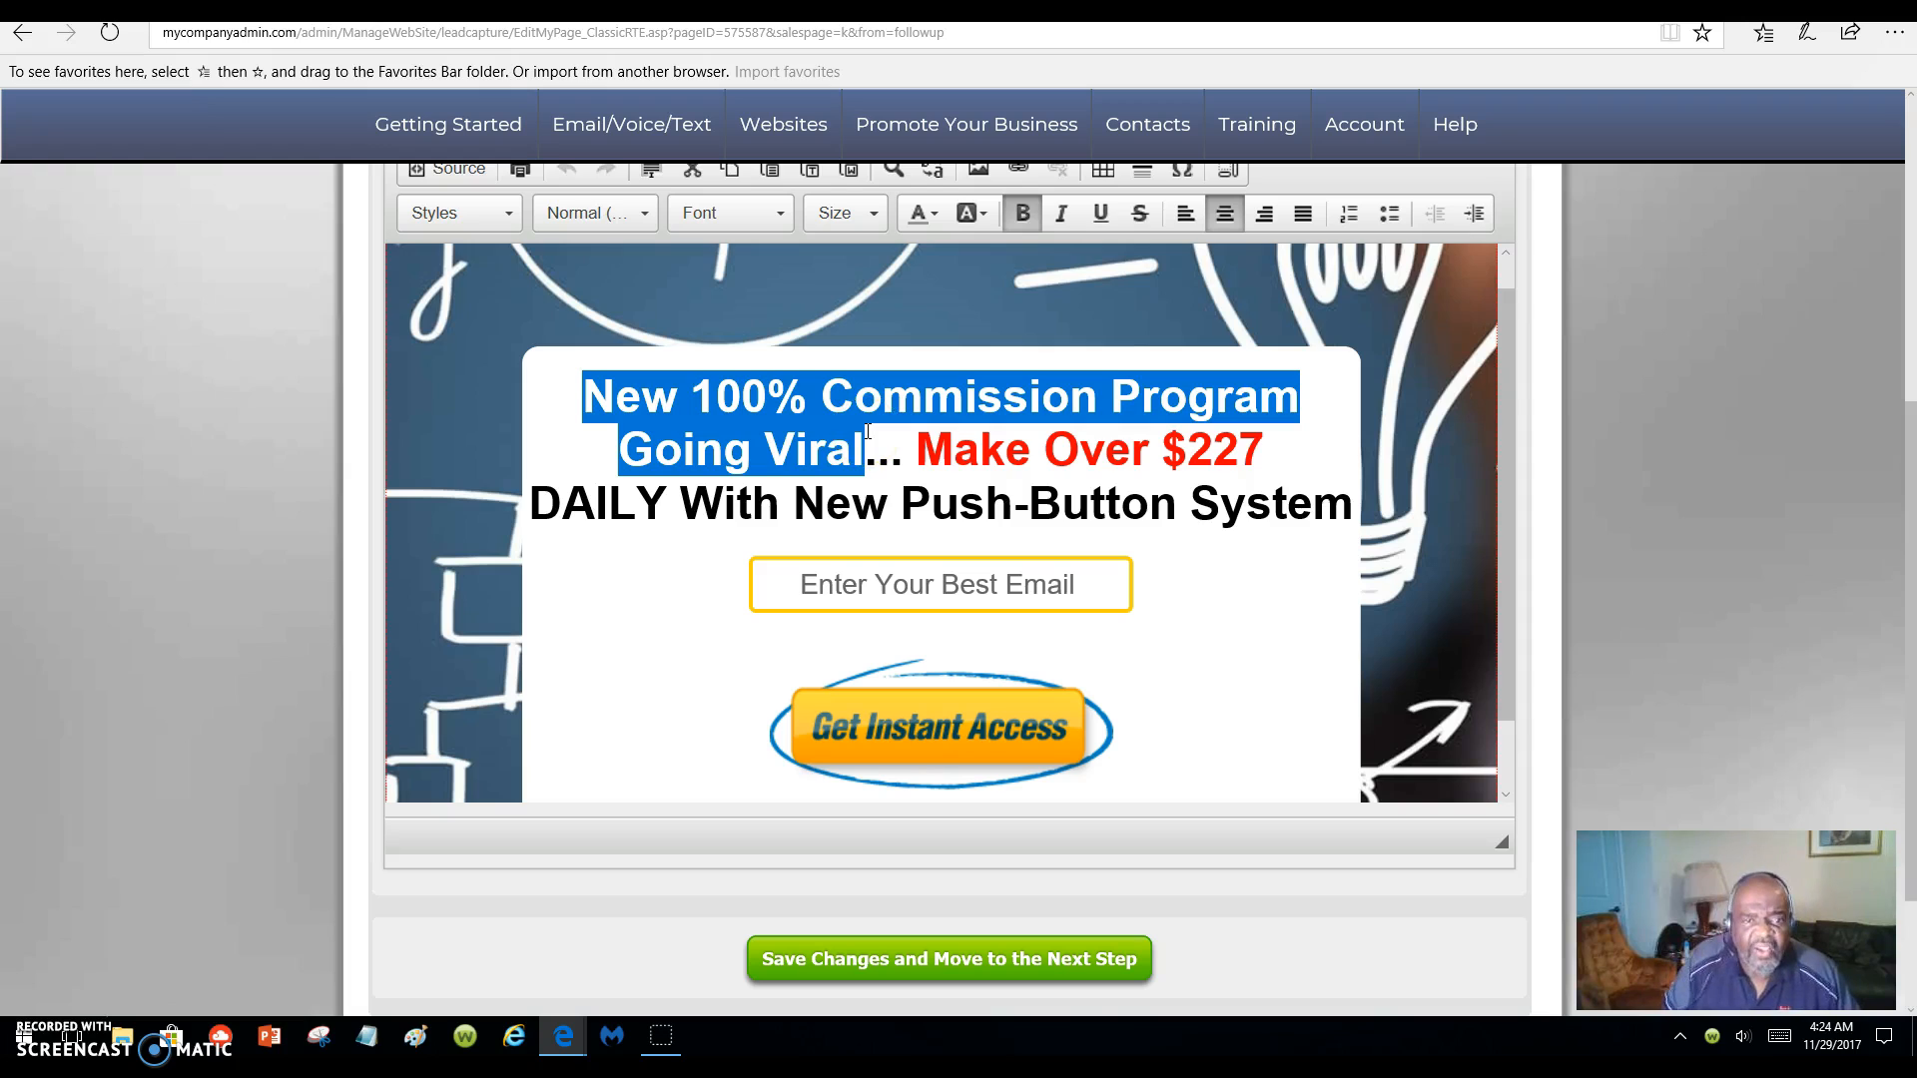
type("V")
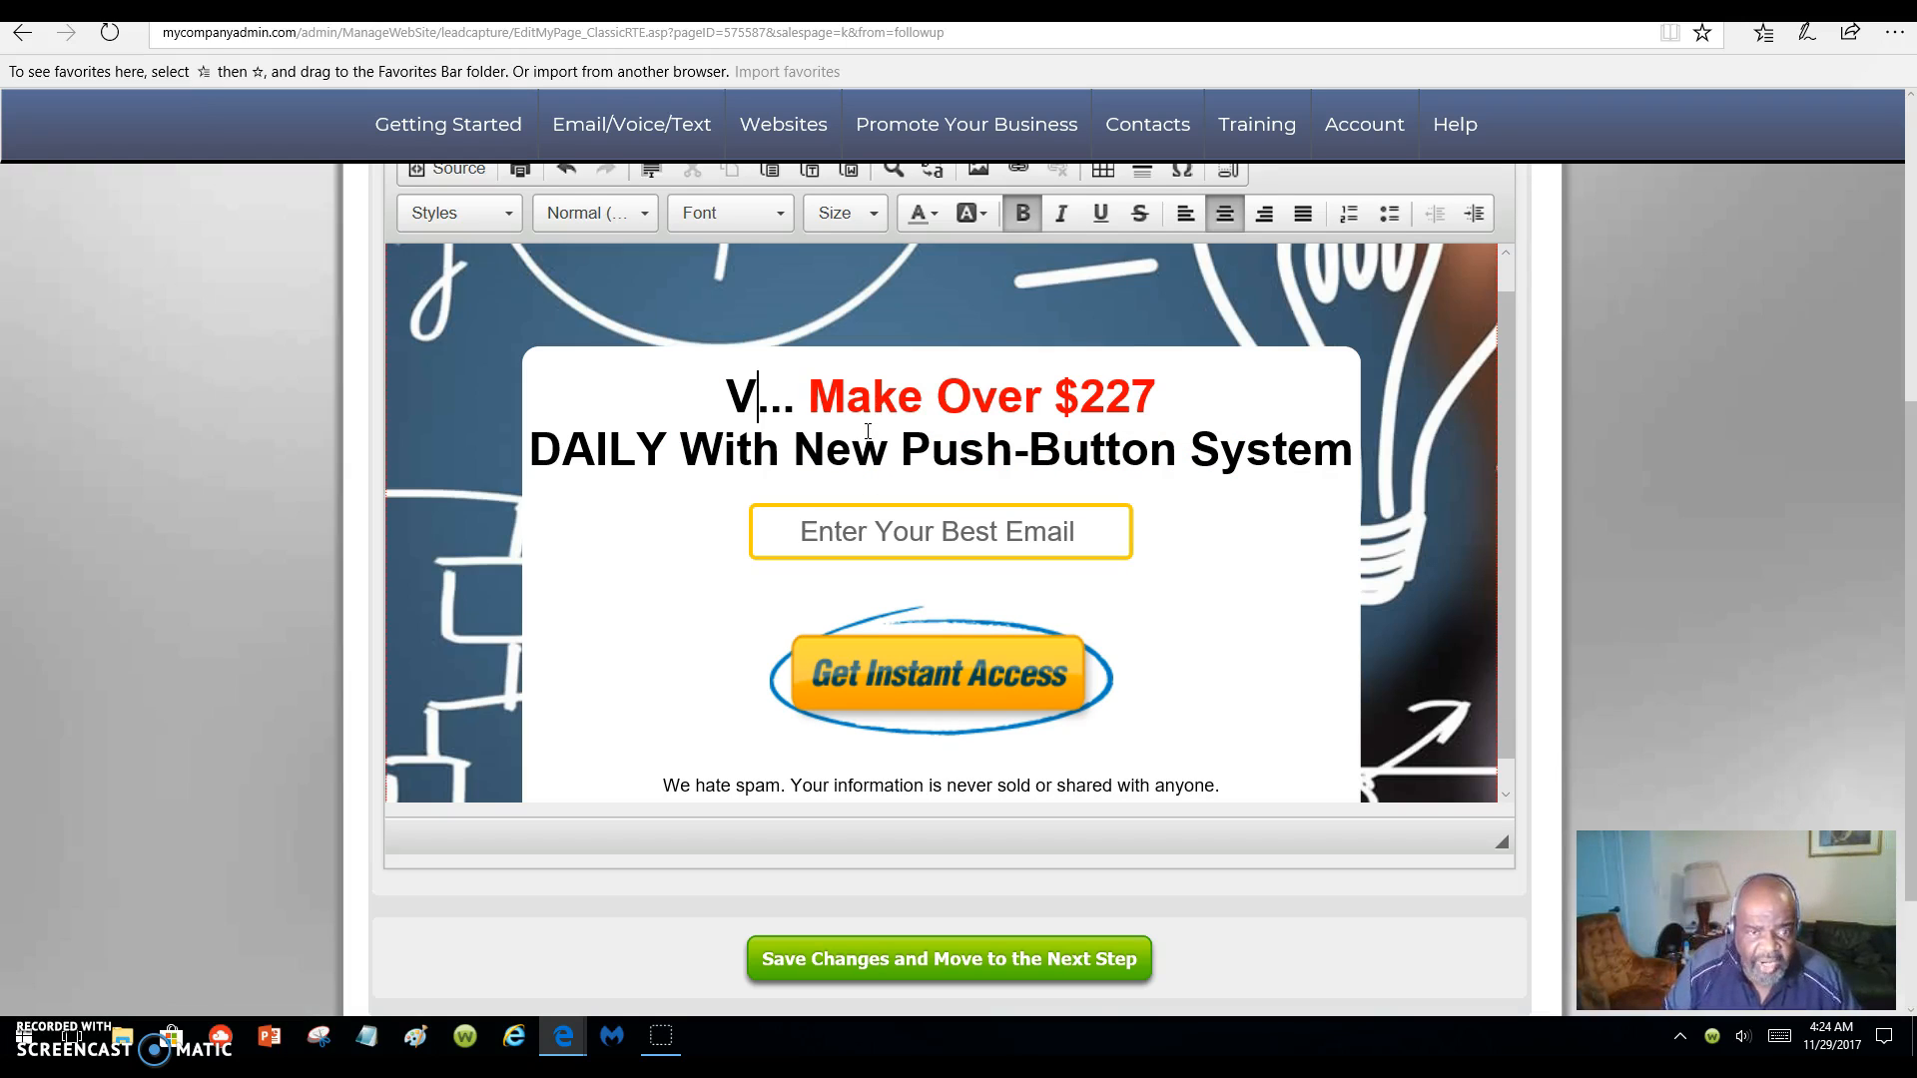
type("ideo R")
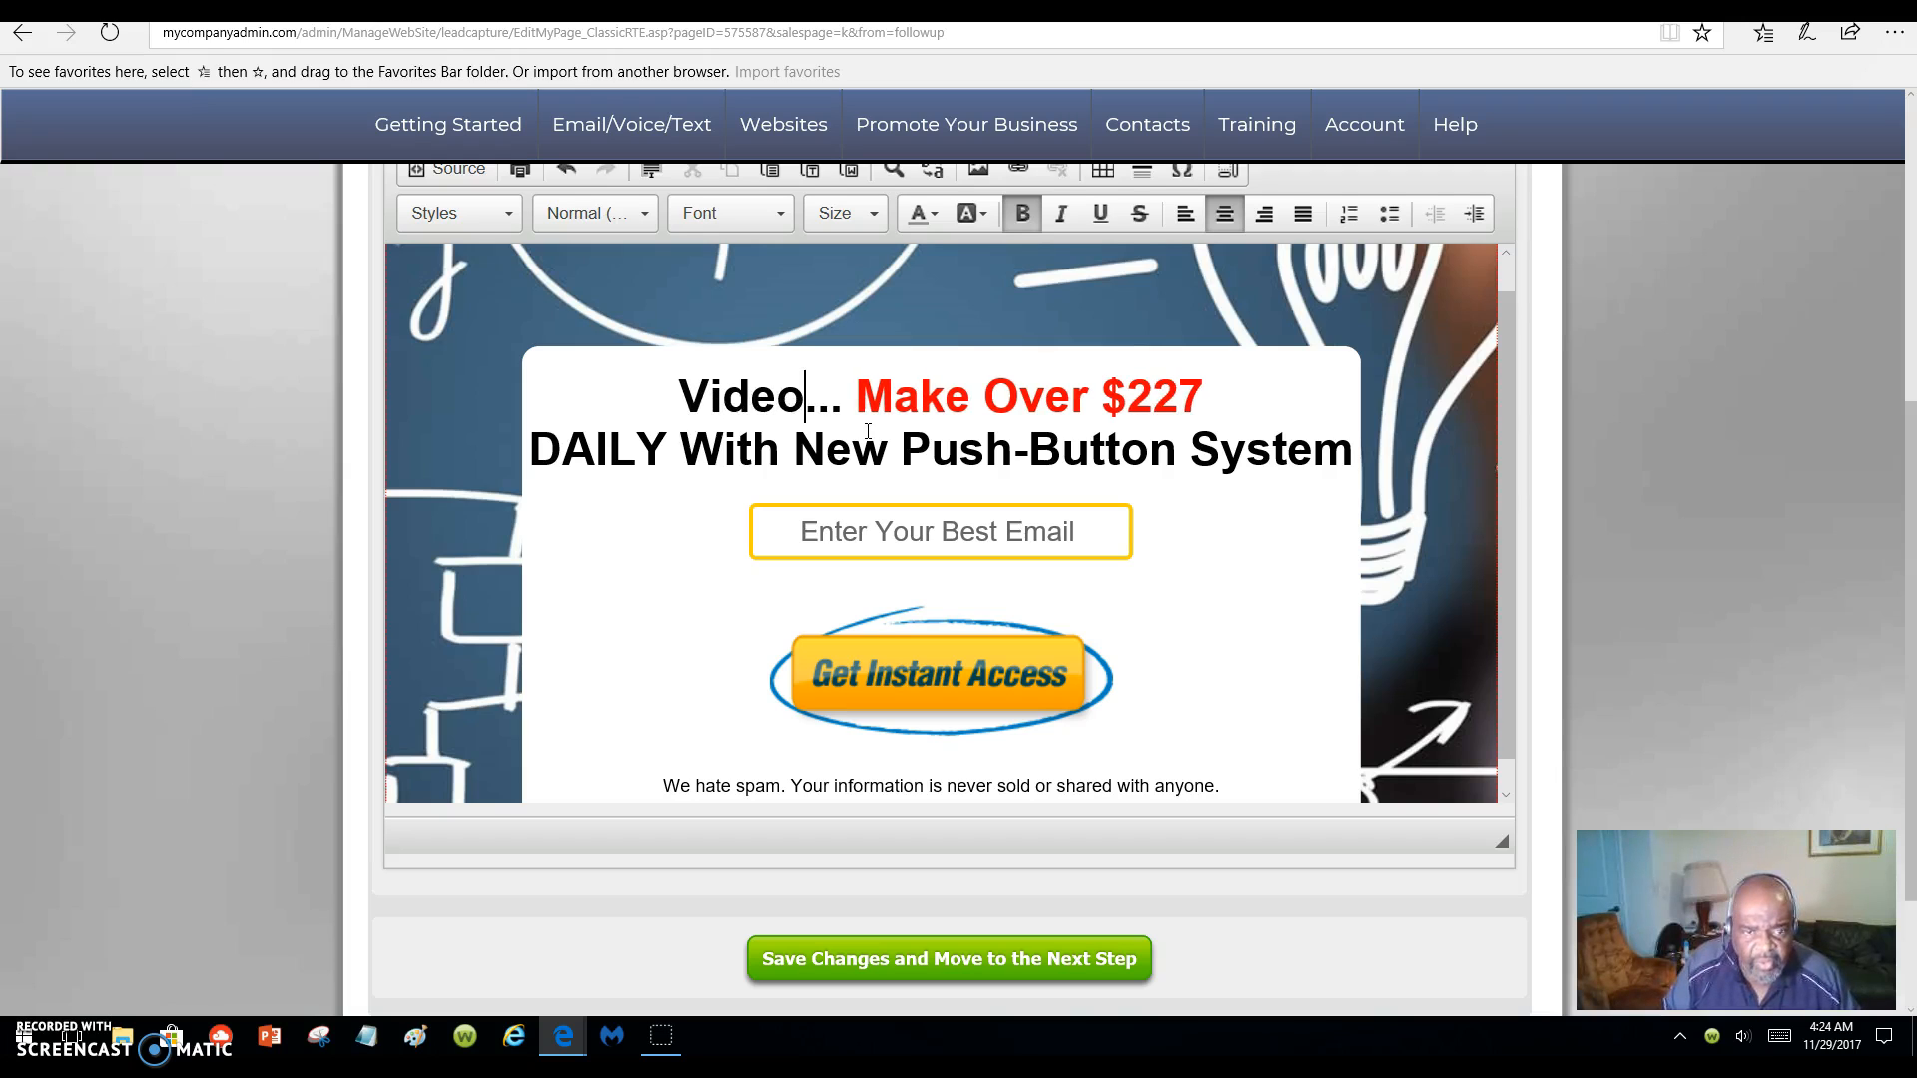
type("evel")
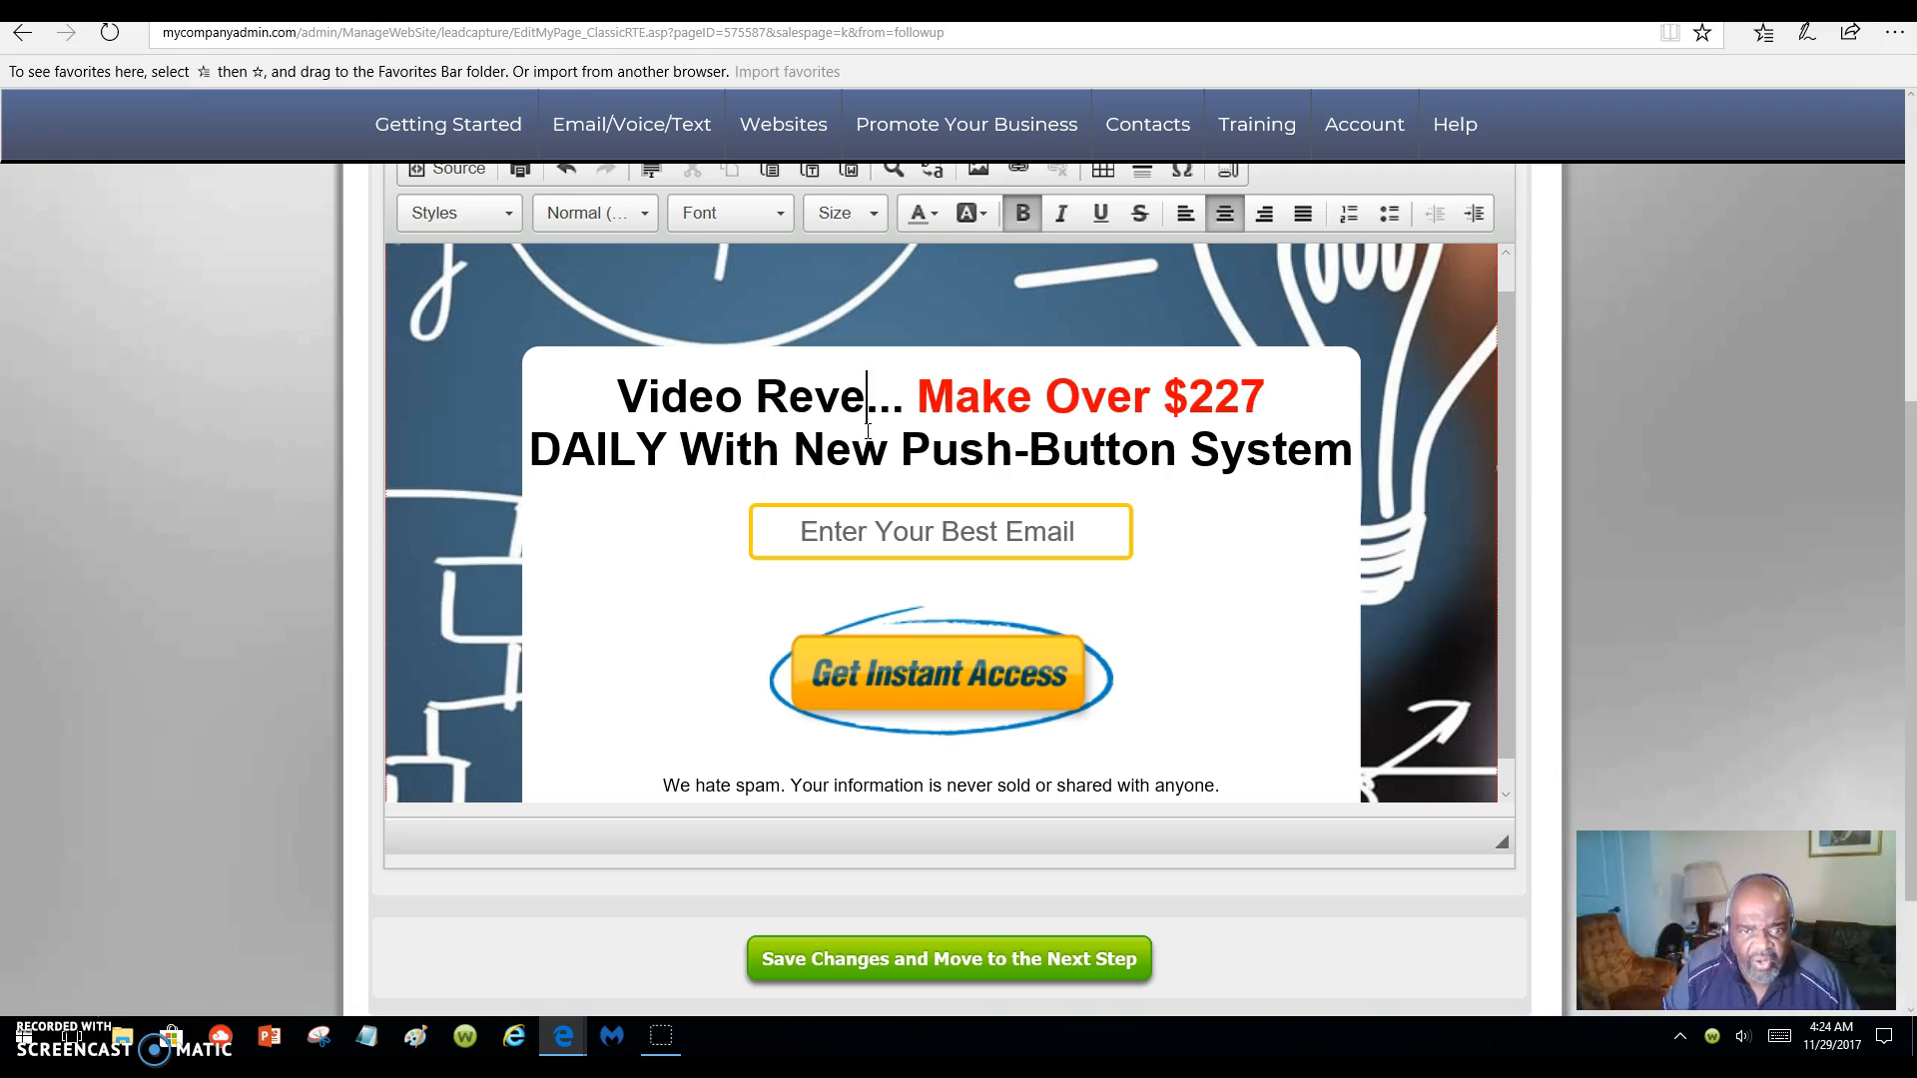
type("as ")
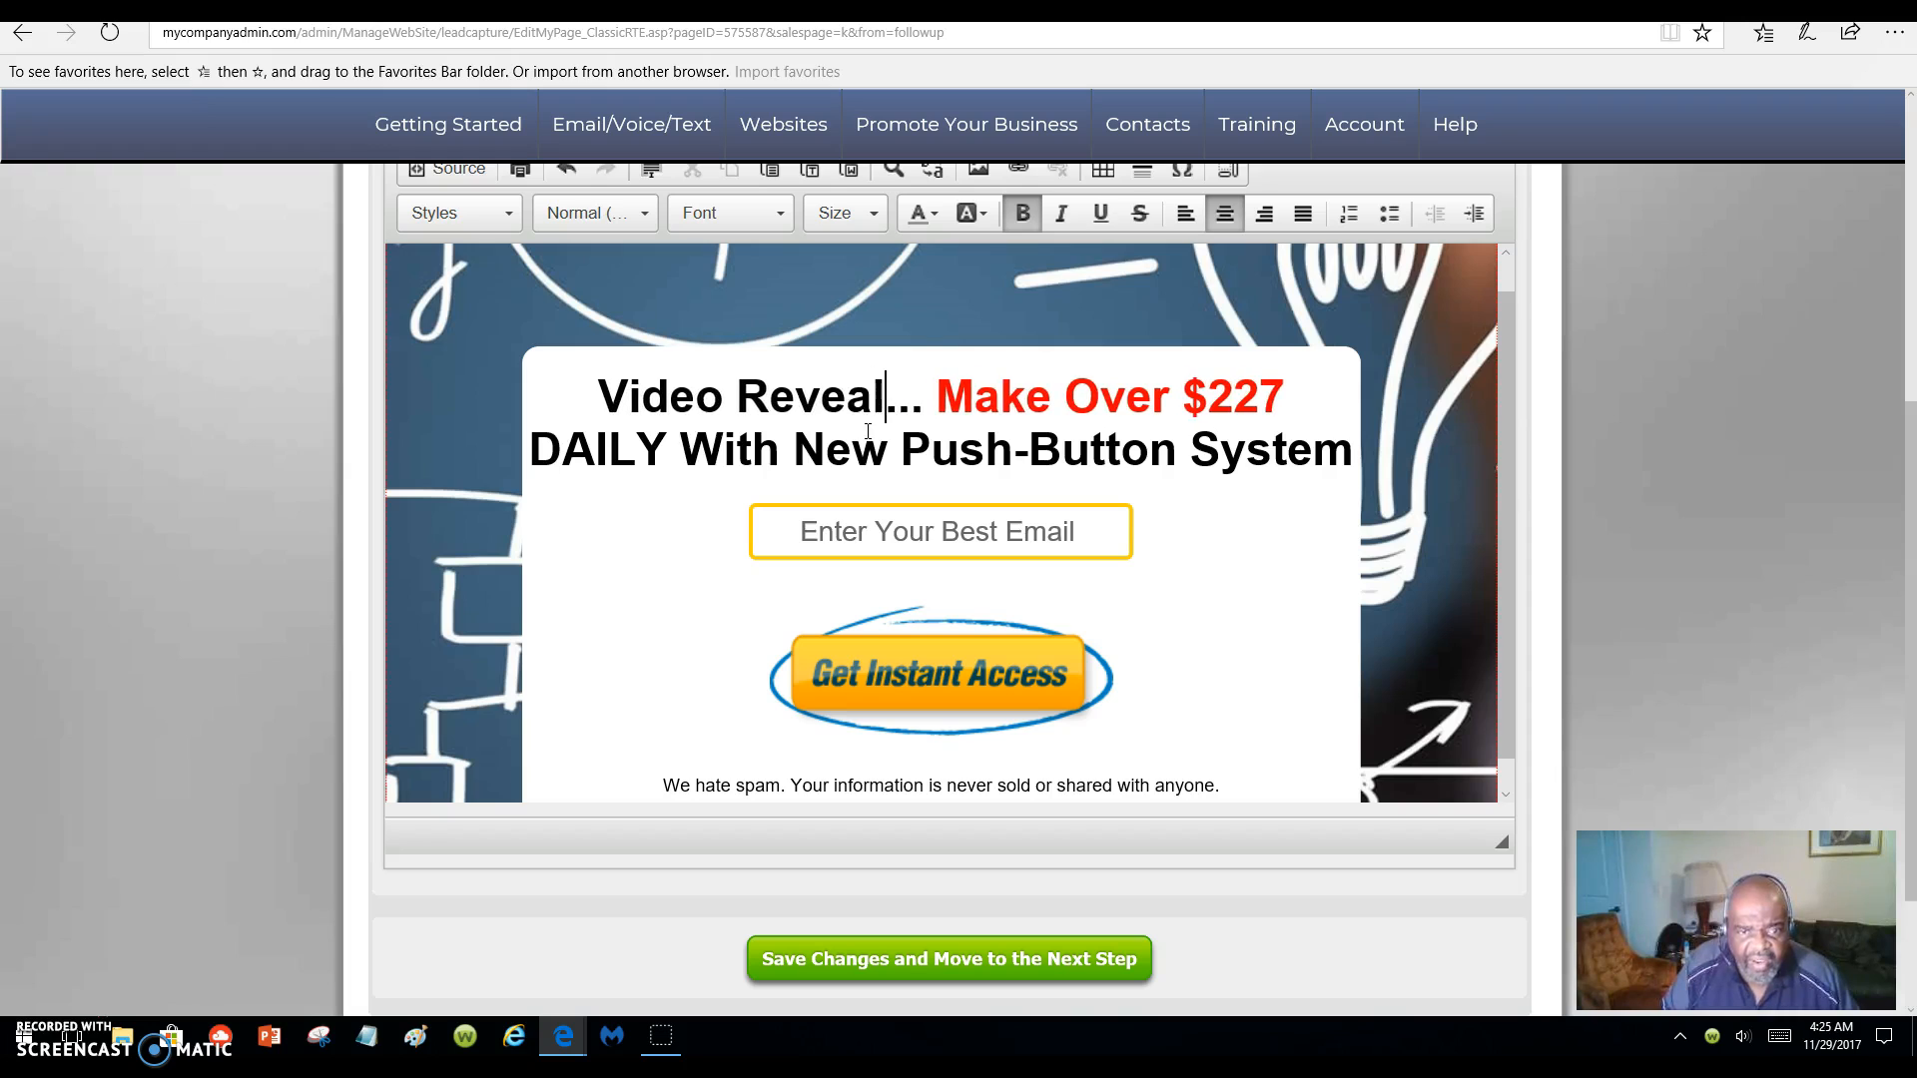
type("How ")
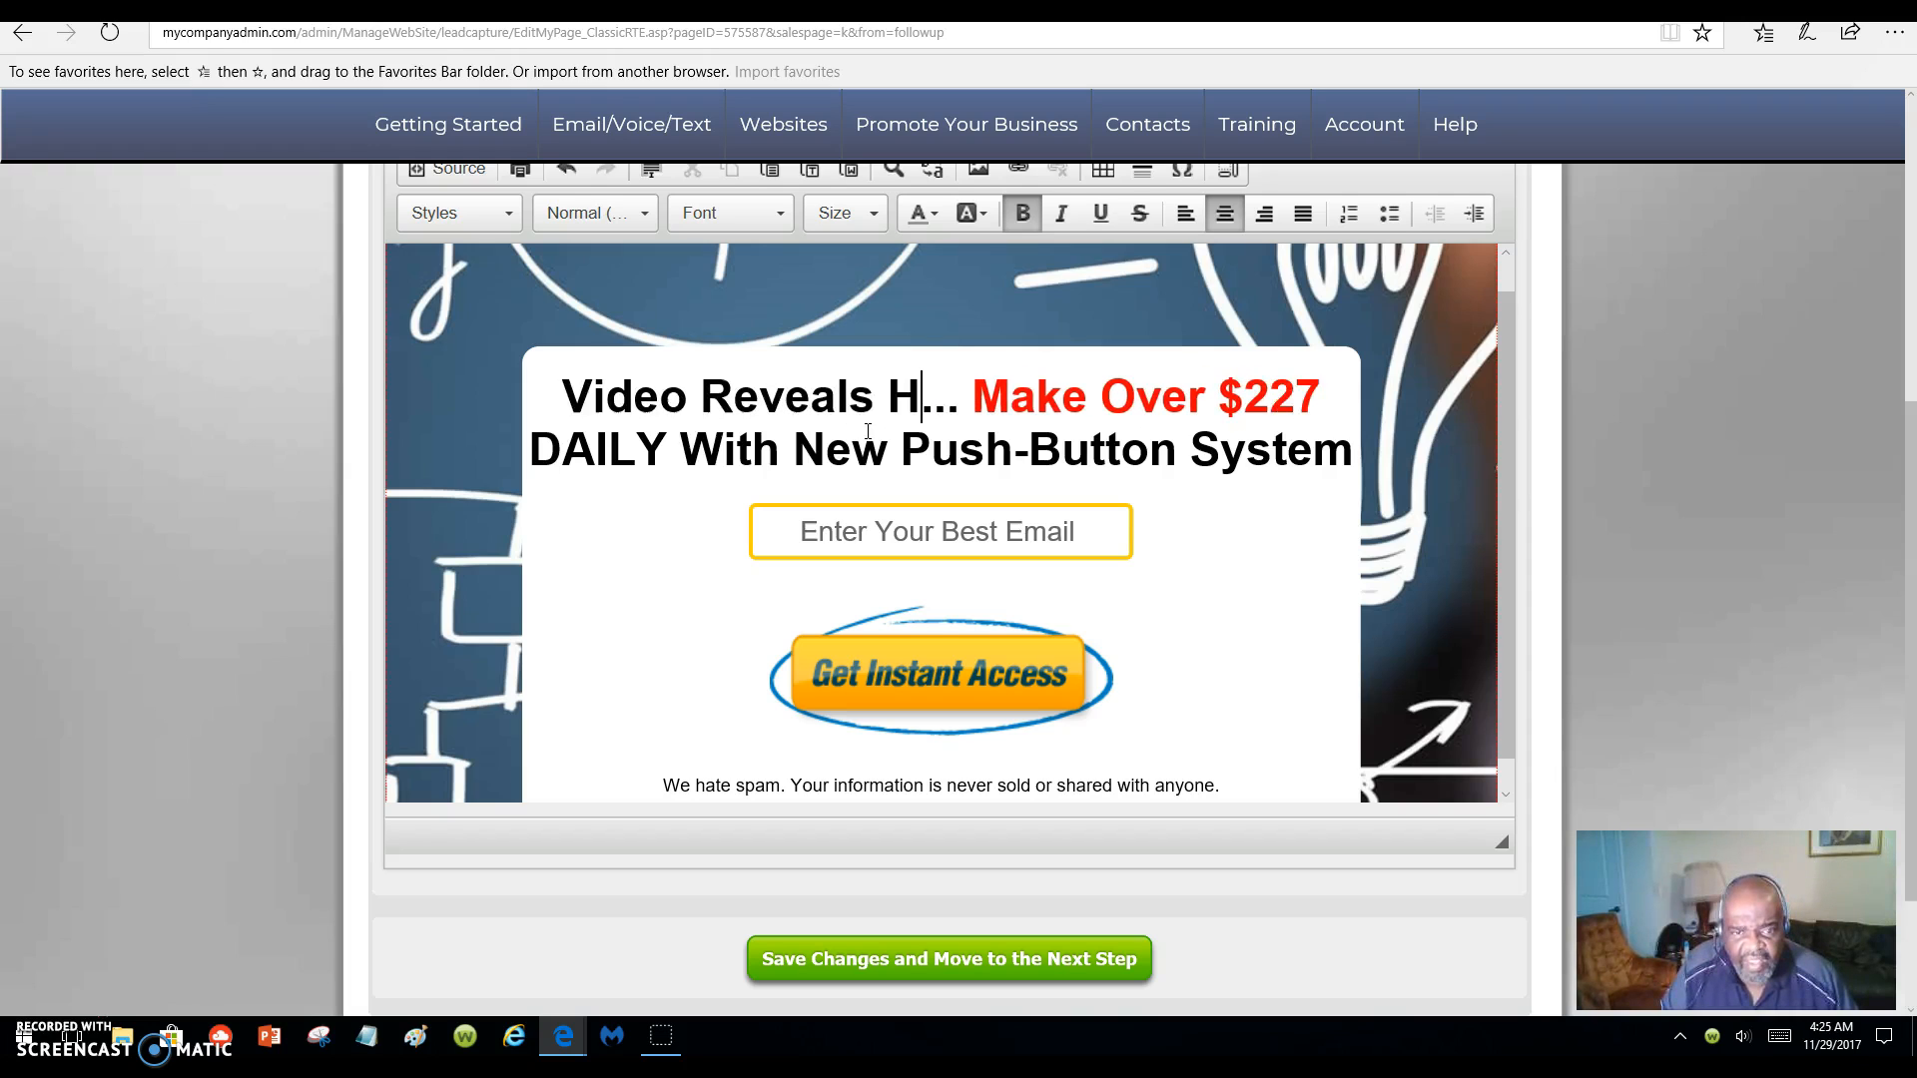
type("To Cr")
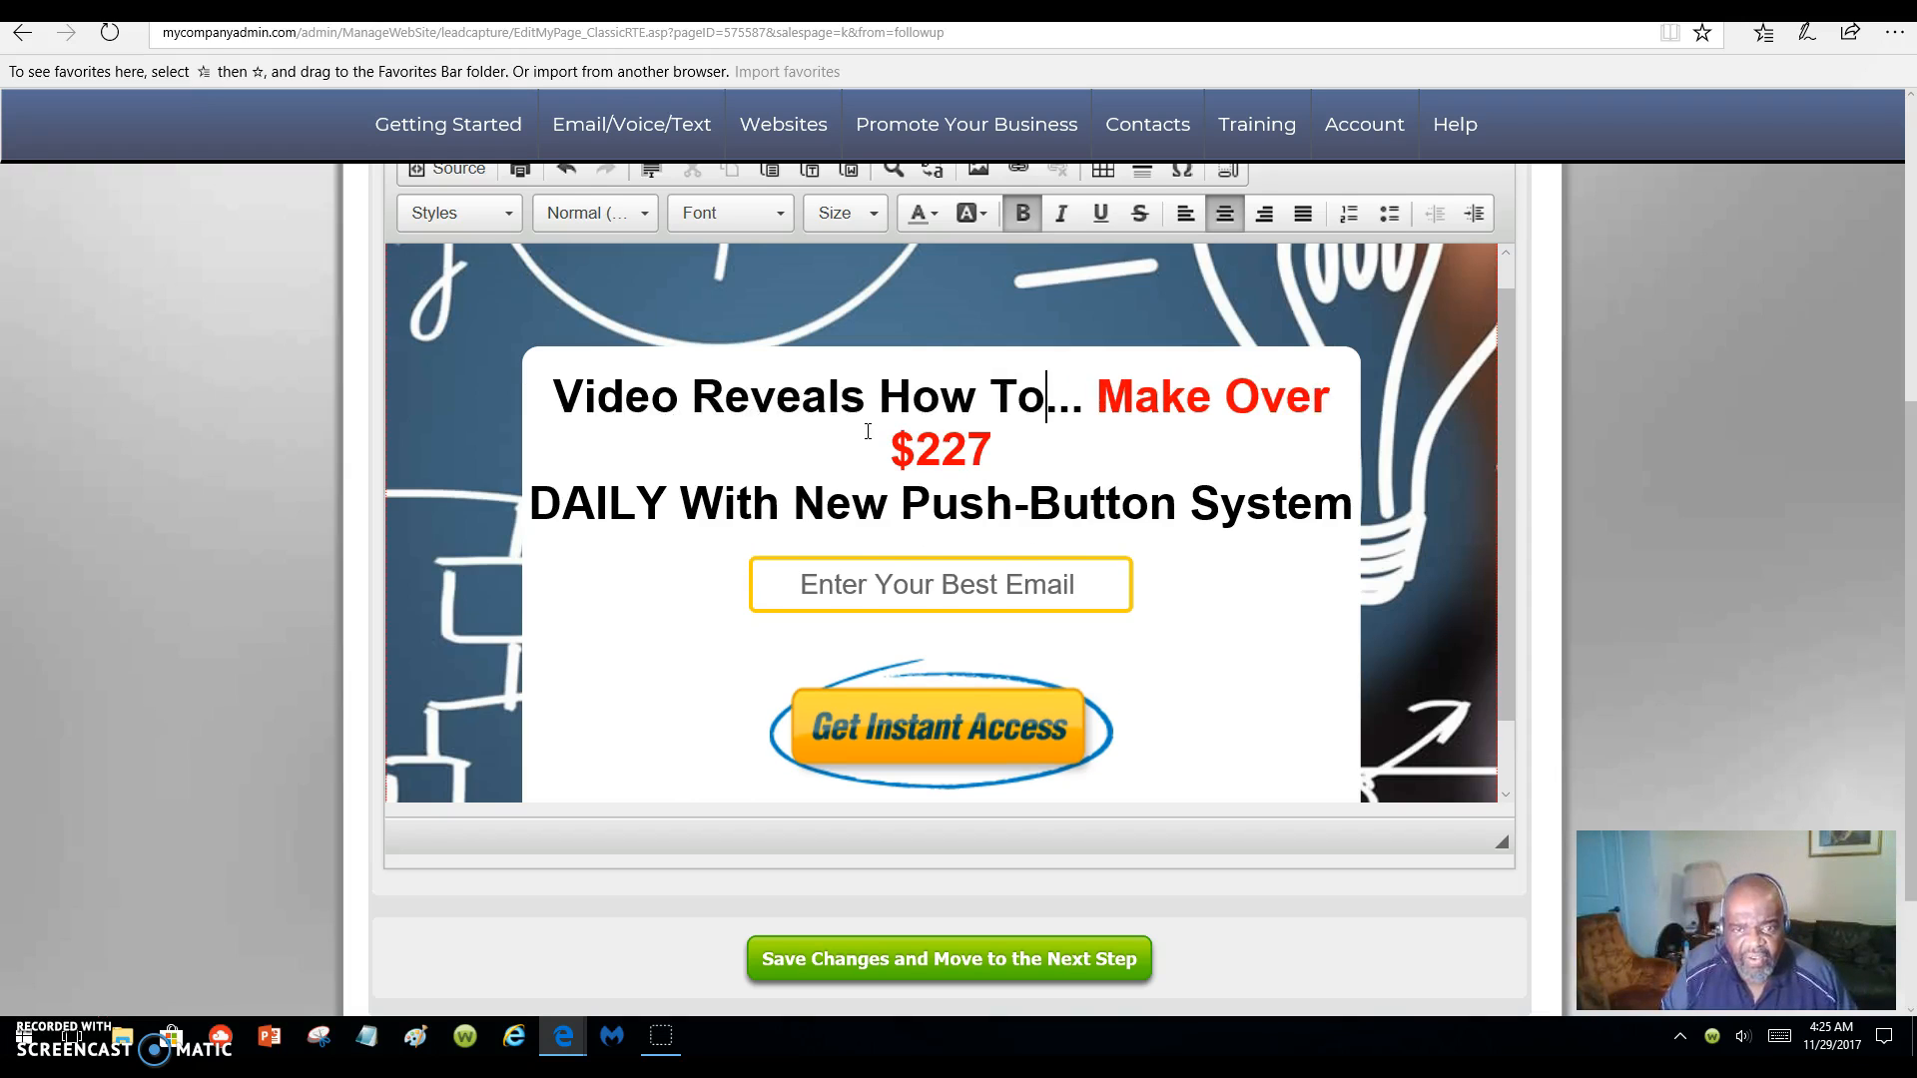
type("eate Y")
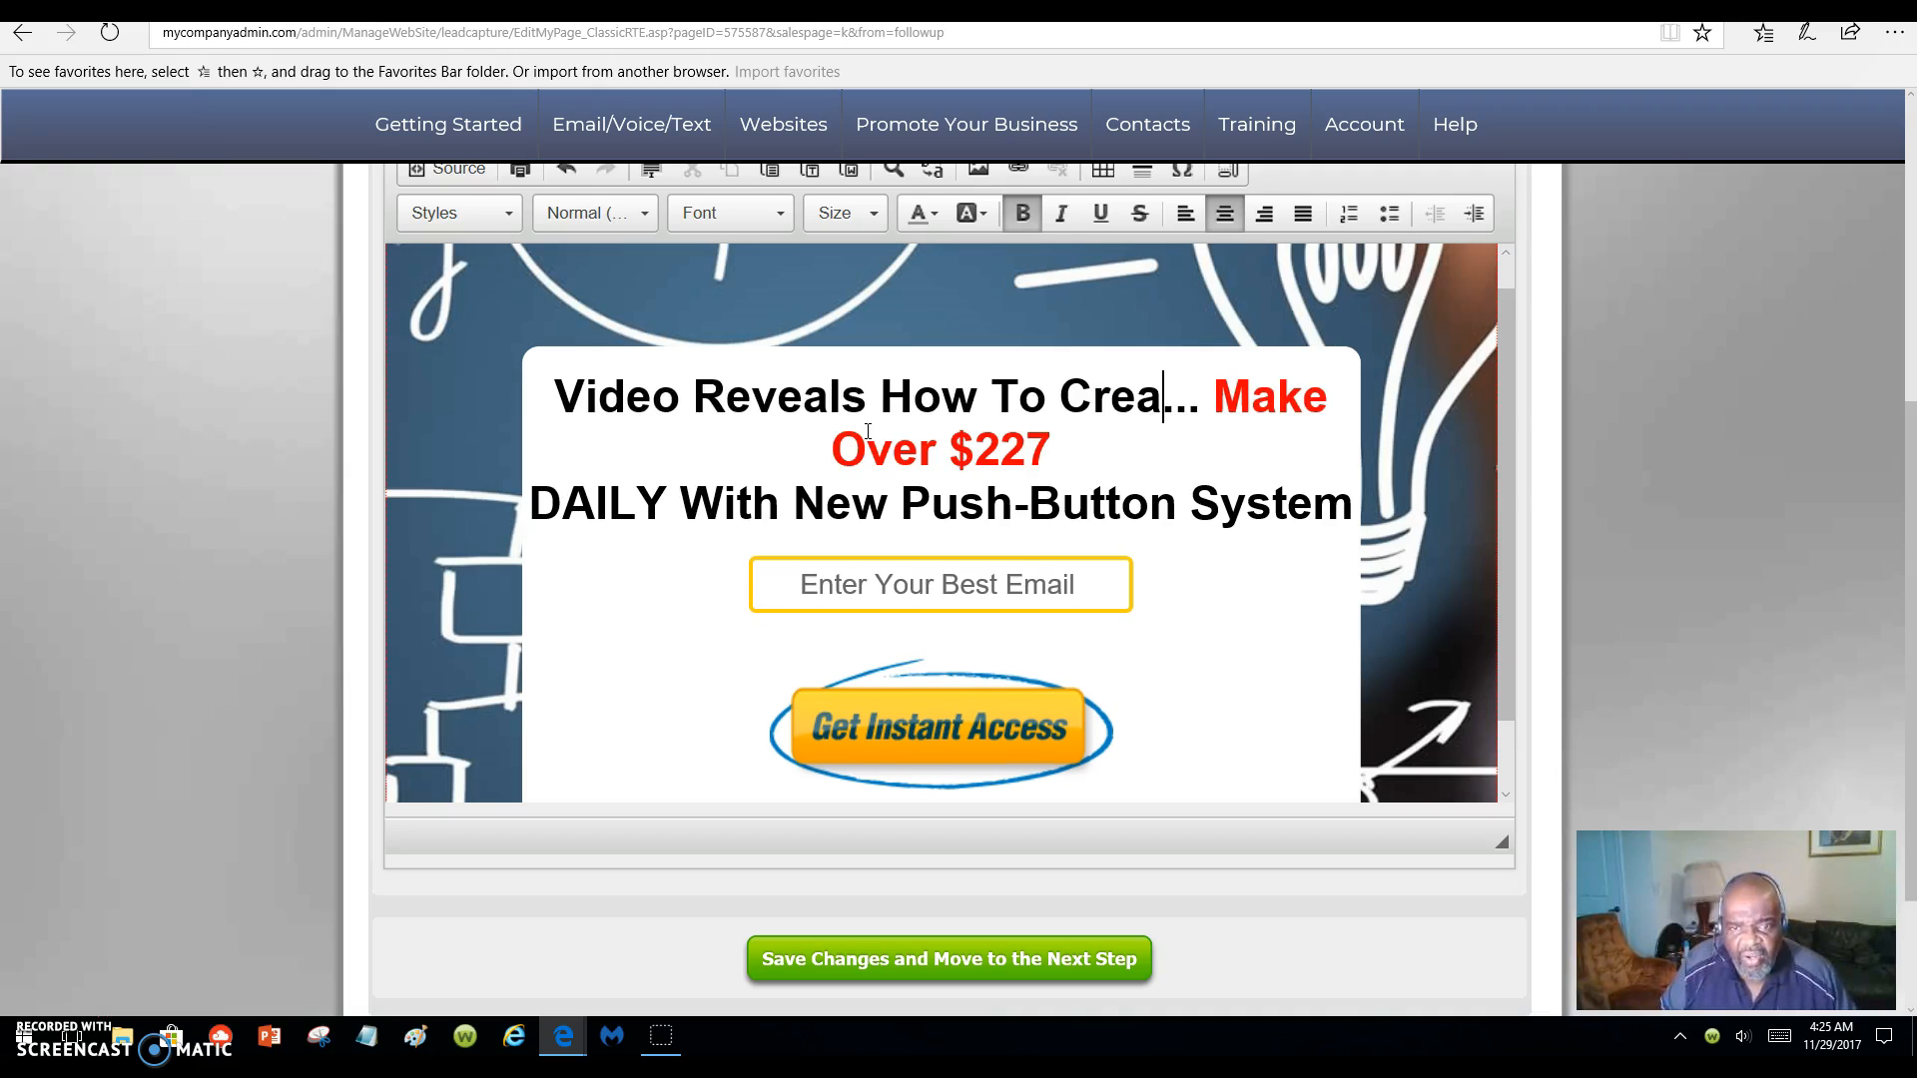
type("our Ow")
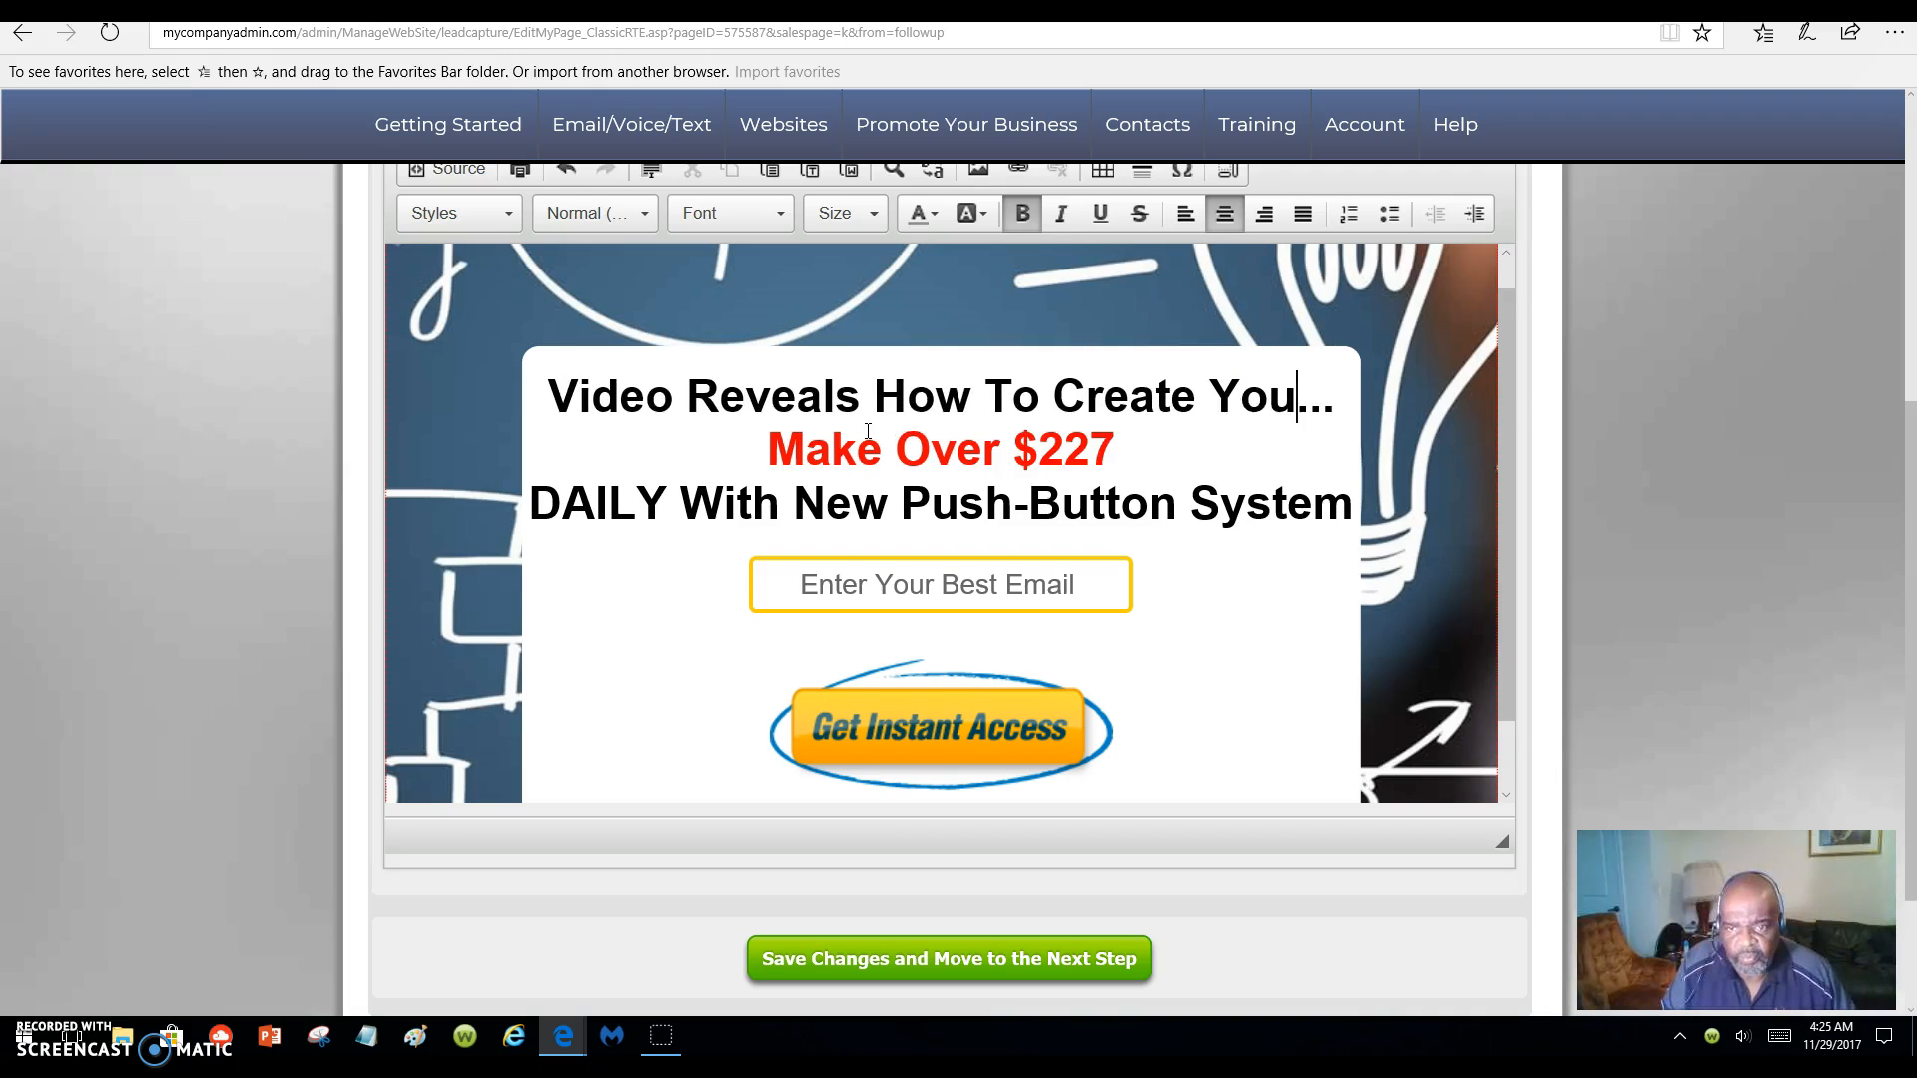
type("n ")
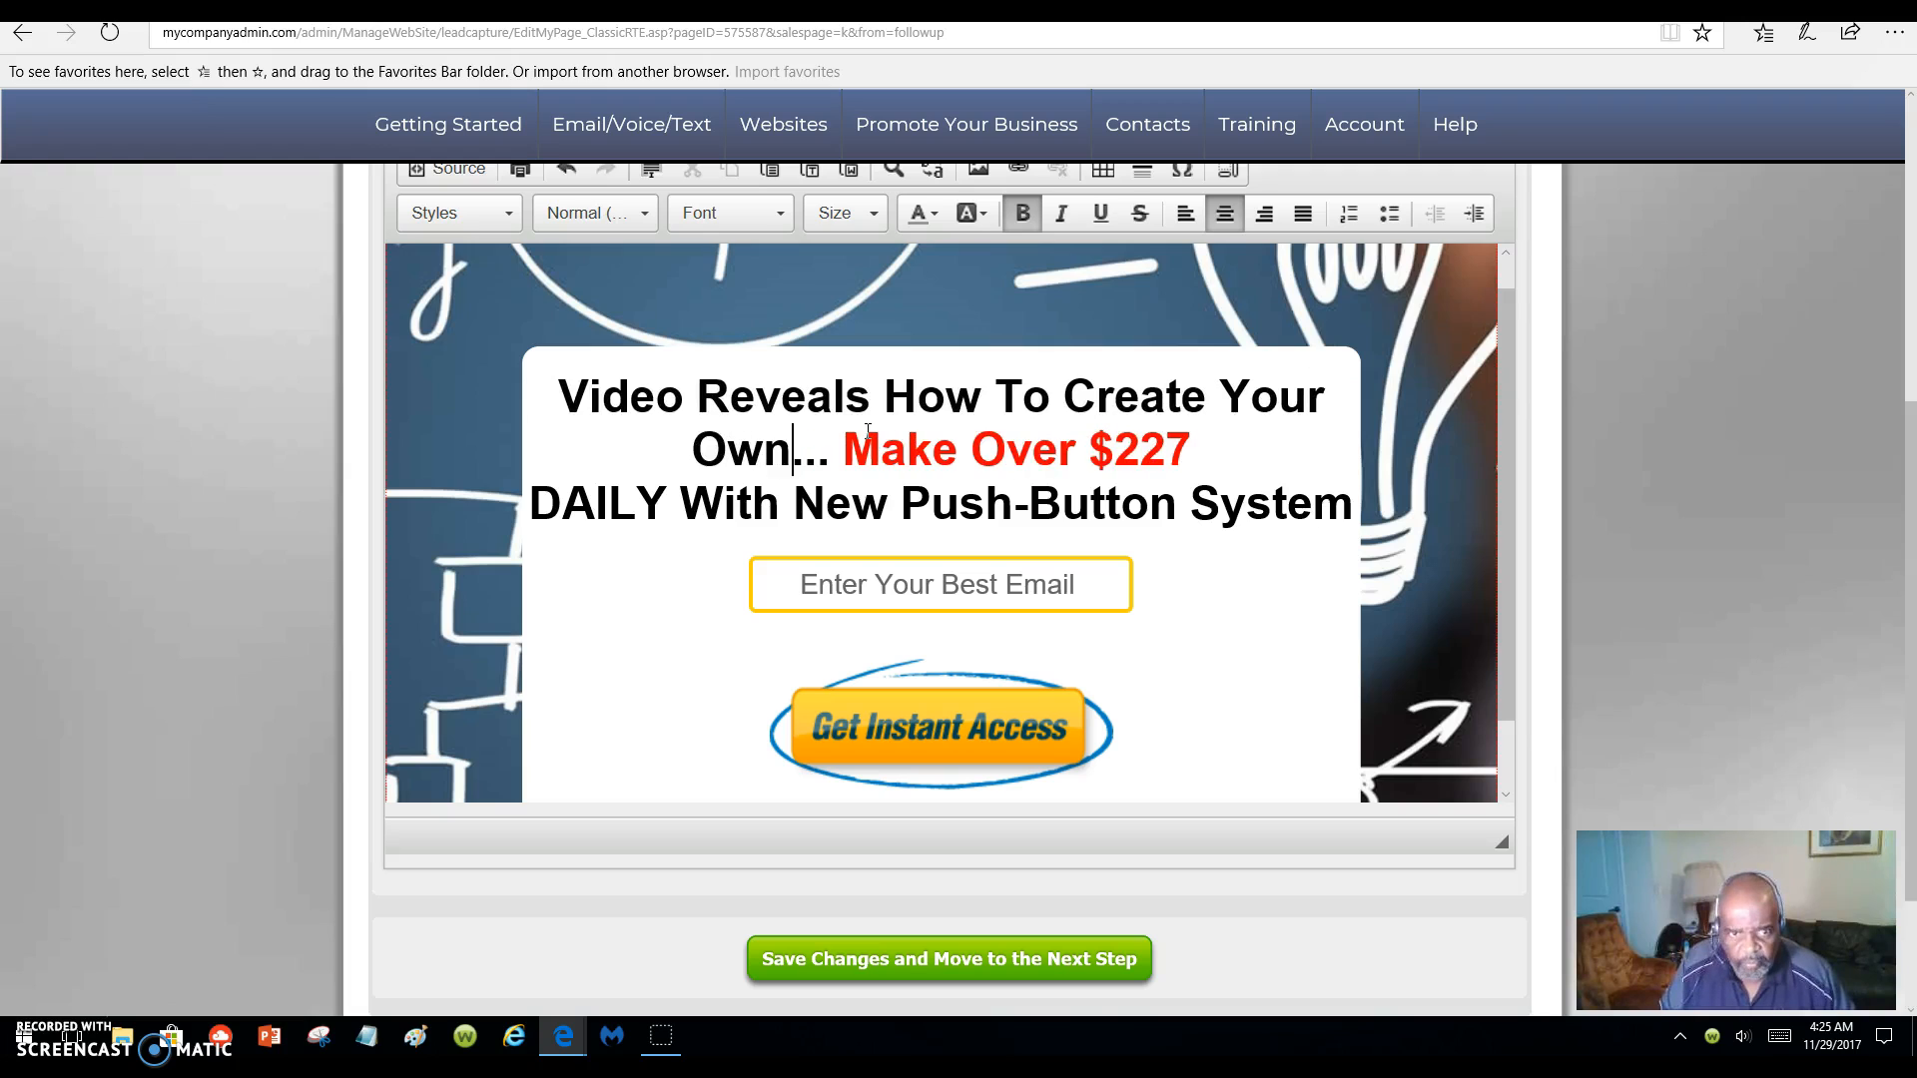
type("Captur")
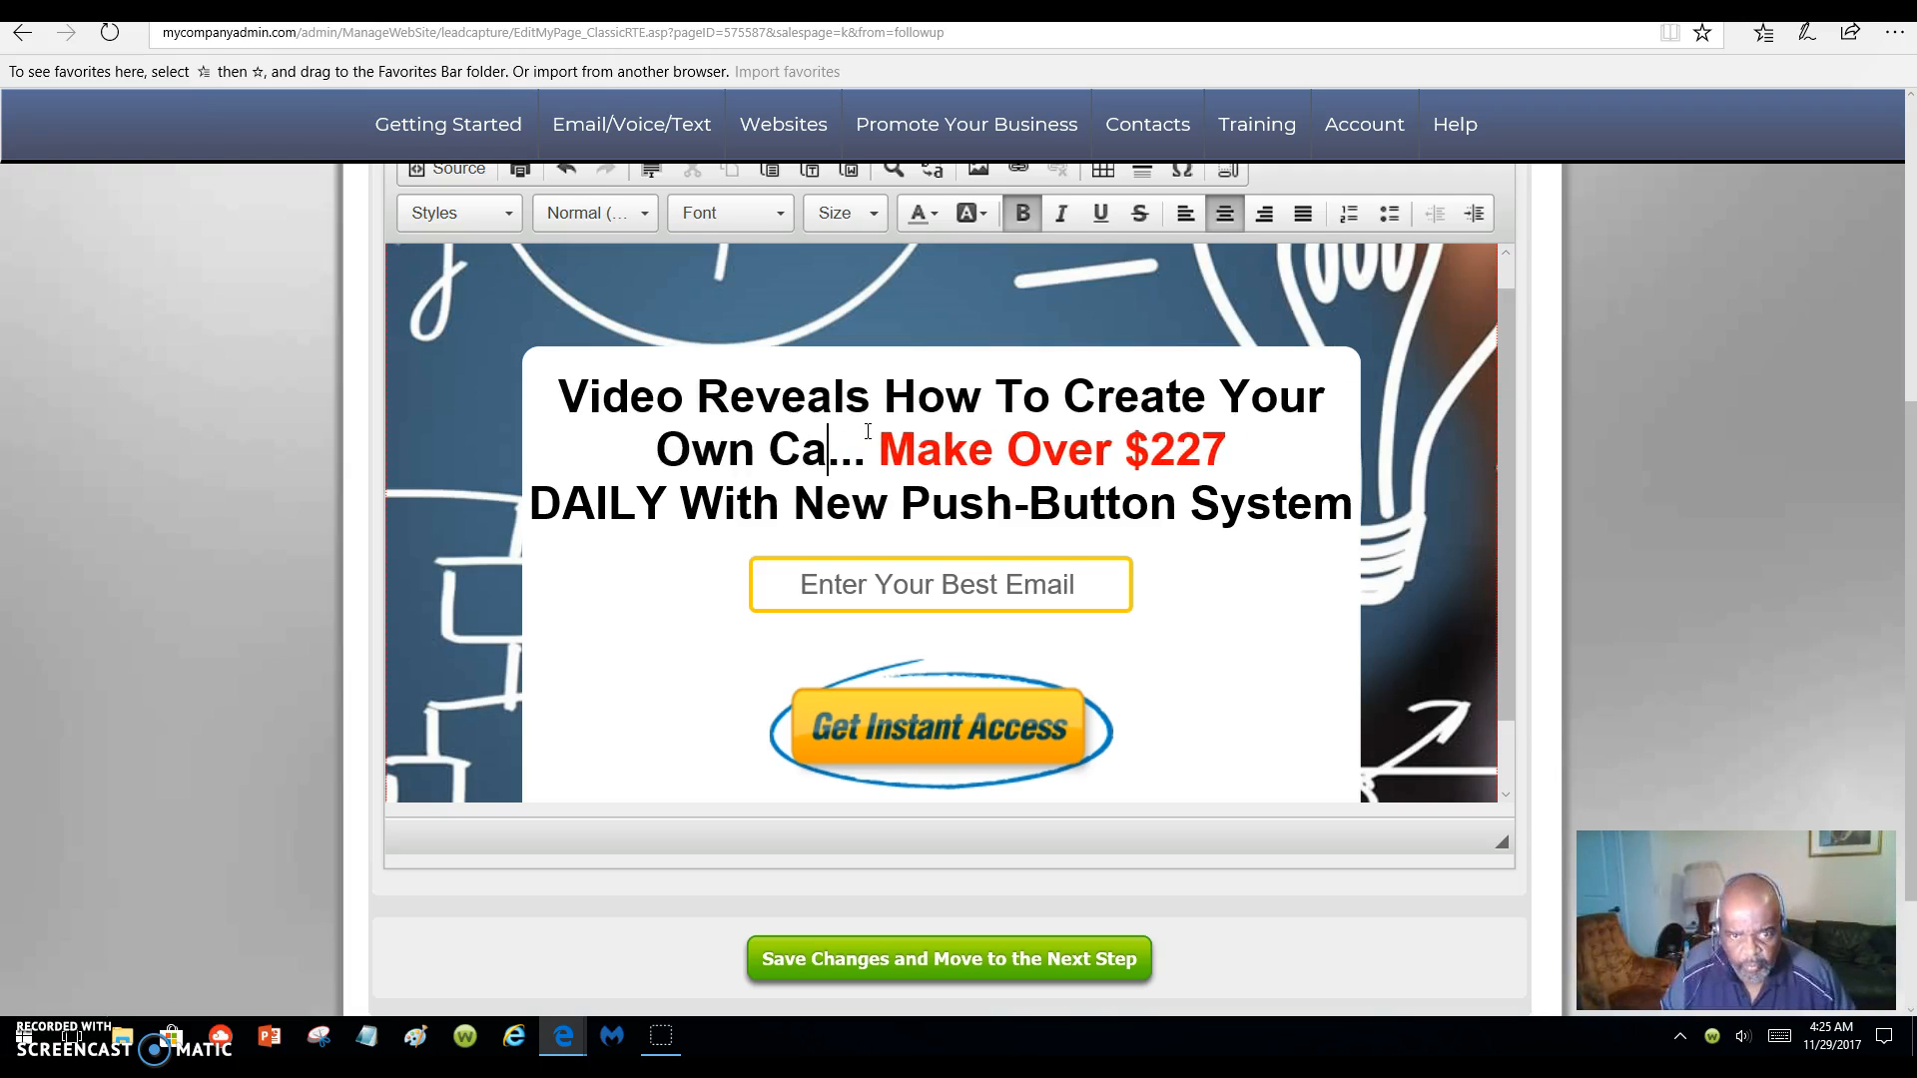
type("e Pa")
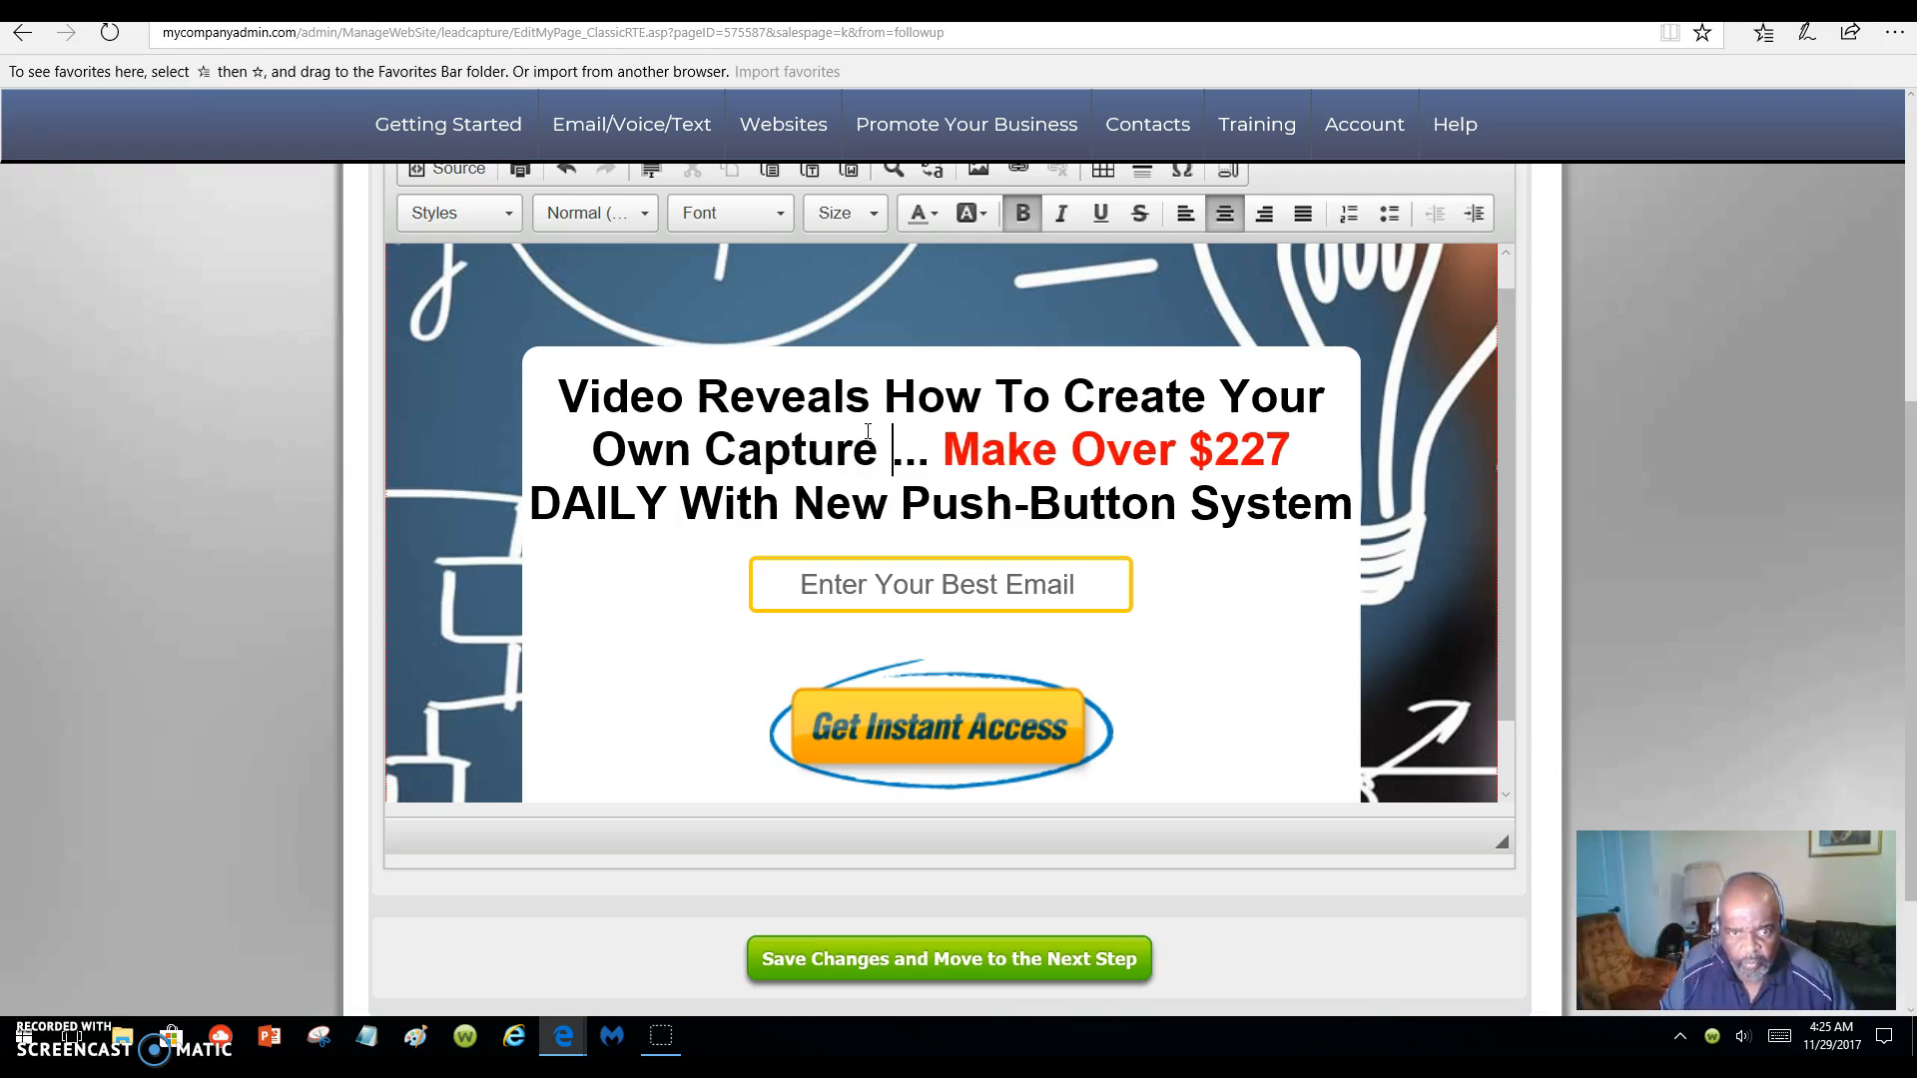
type("ges")
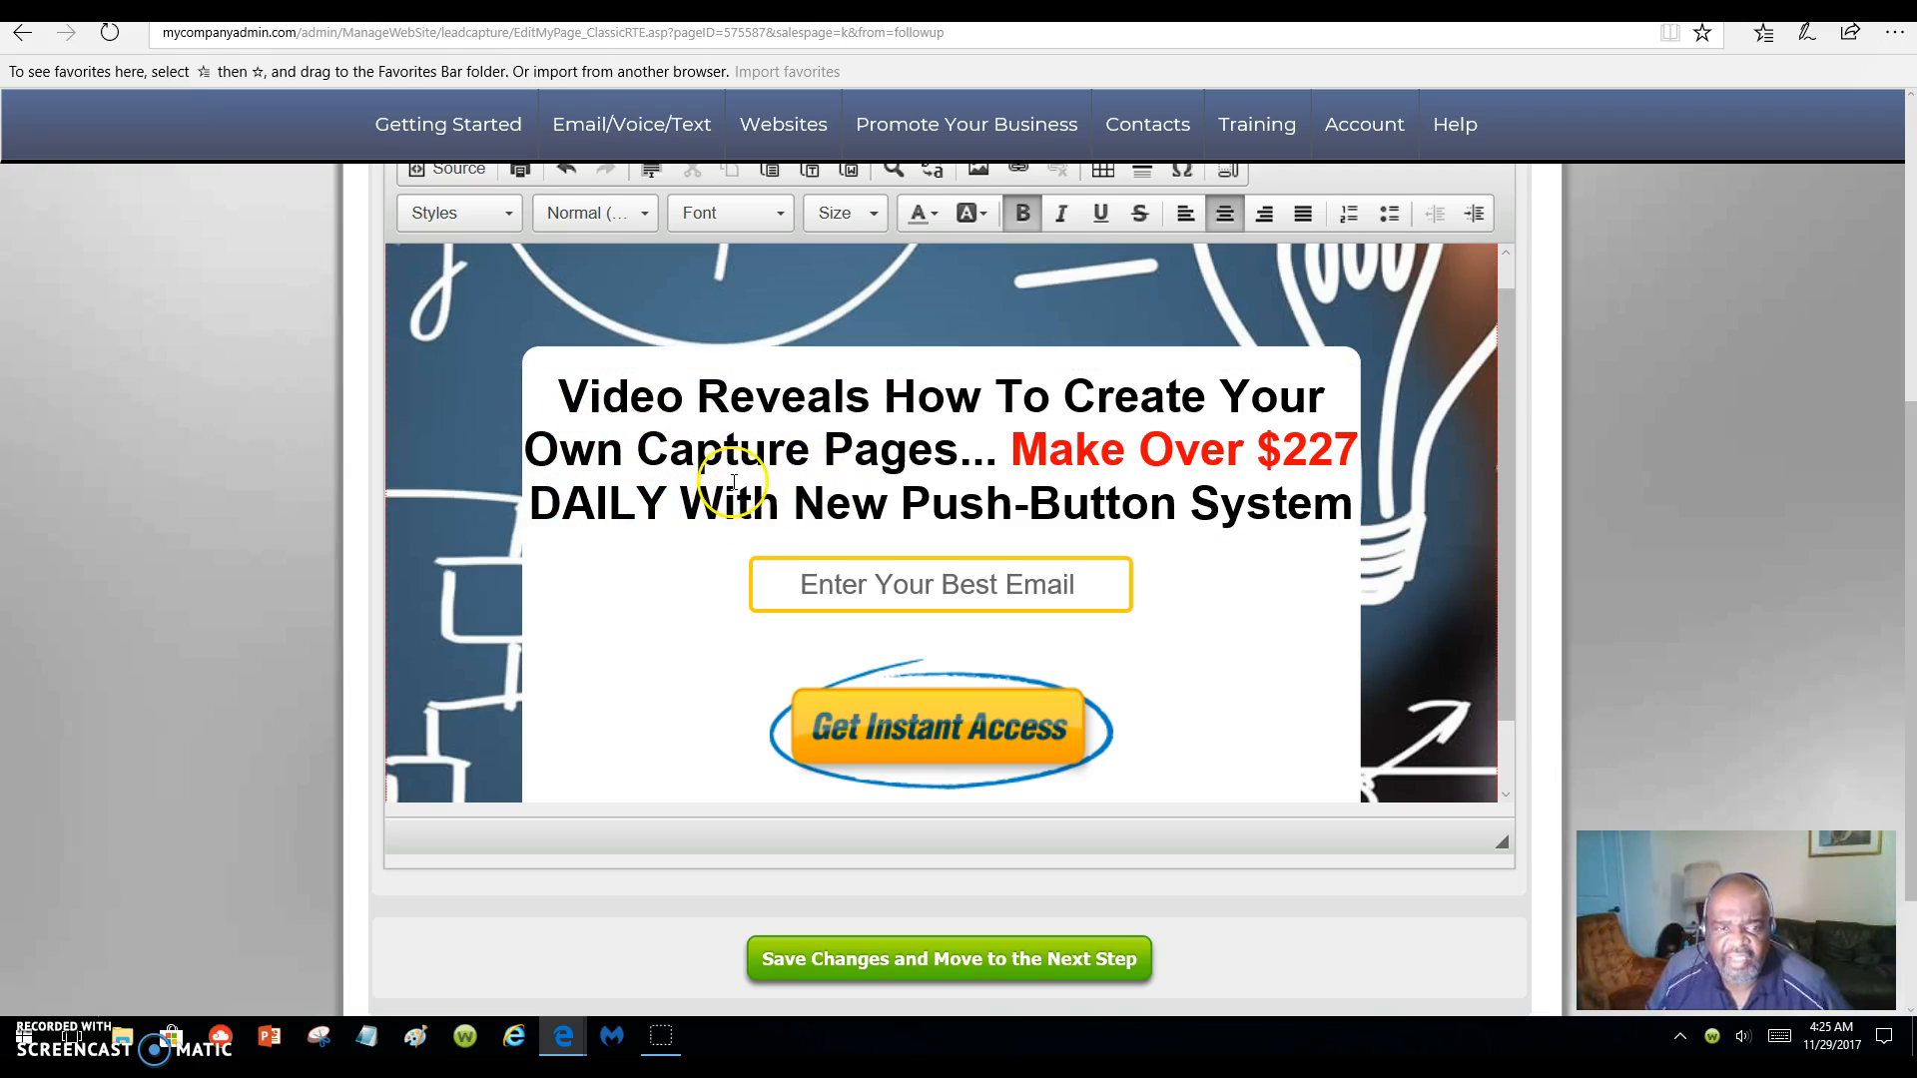
left_click(1013, 451)
key("Return")
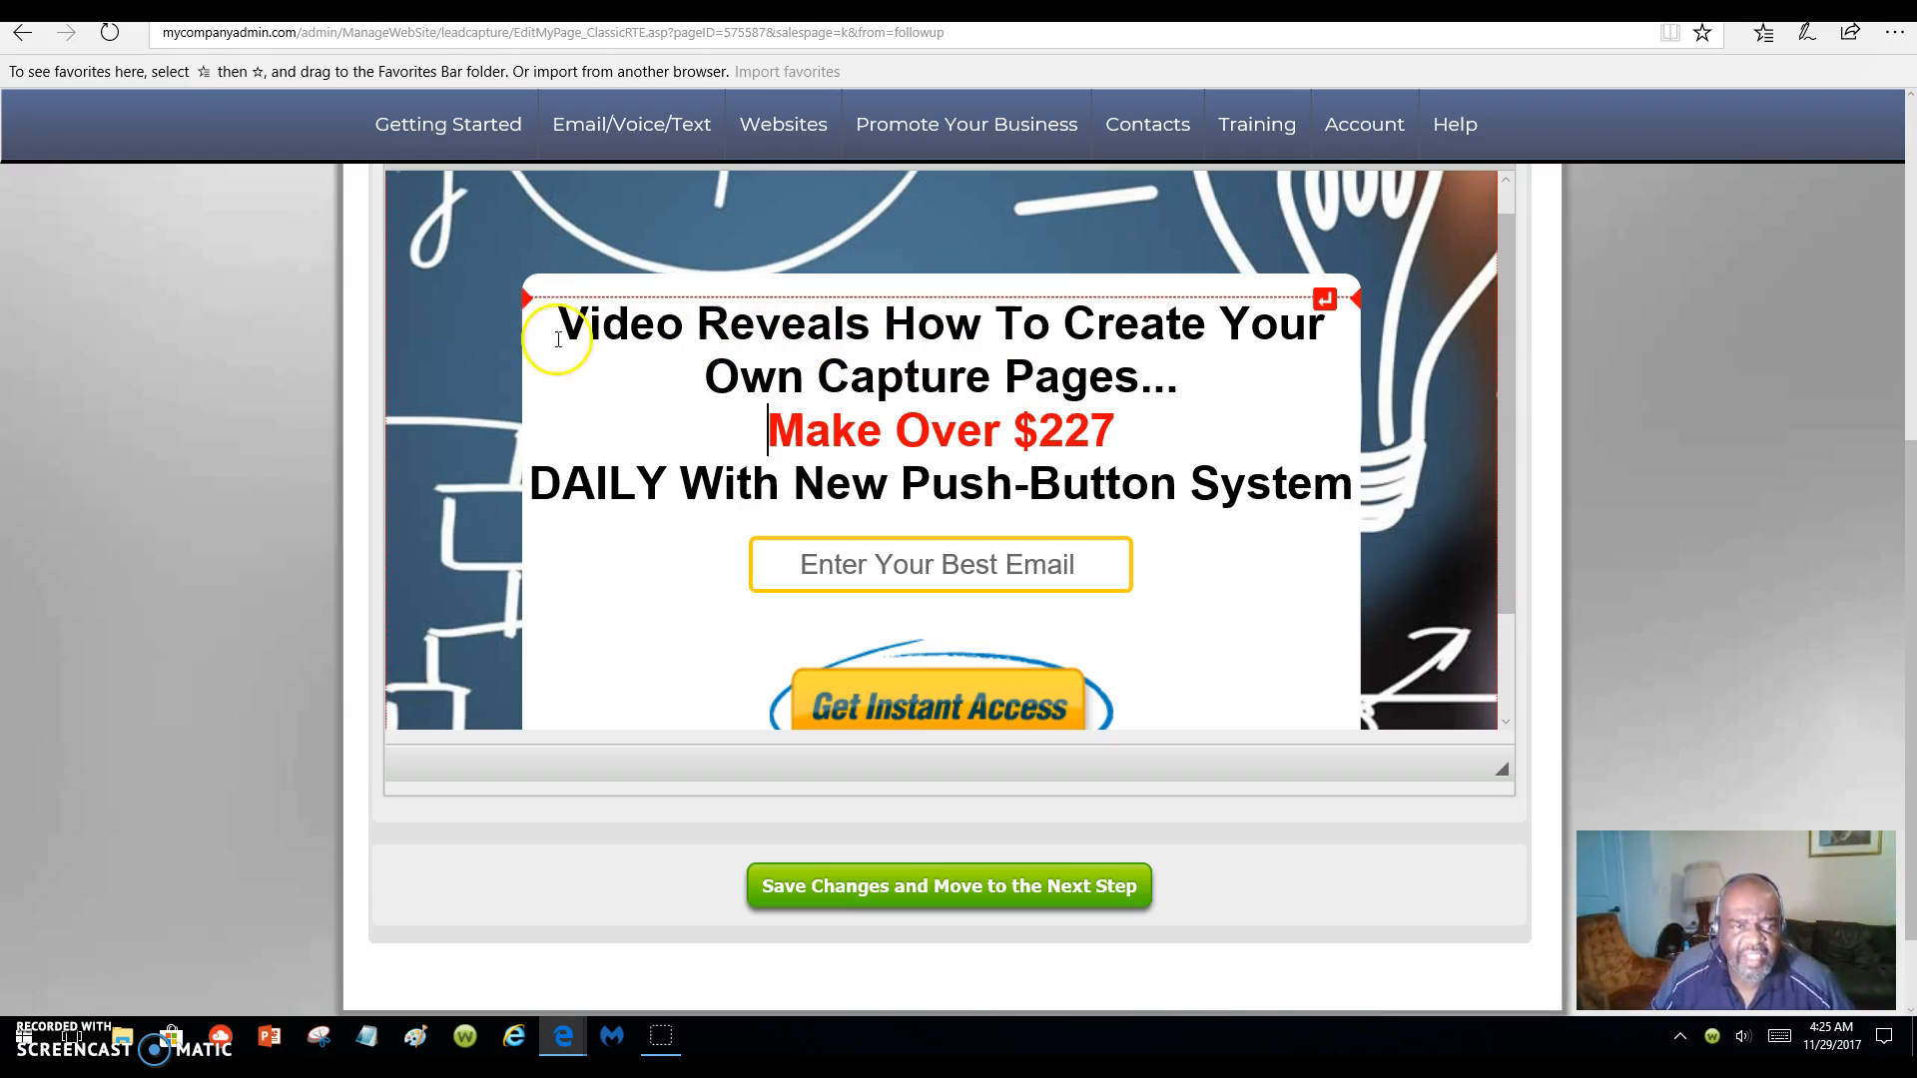
- Color the words "Video Reveals" in the headline yellow
left_click_drag(564, 326, 794, 320)
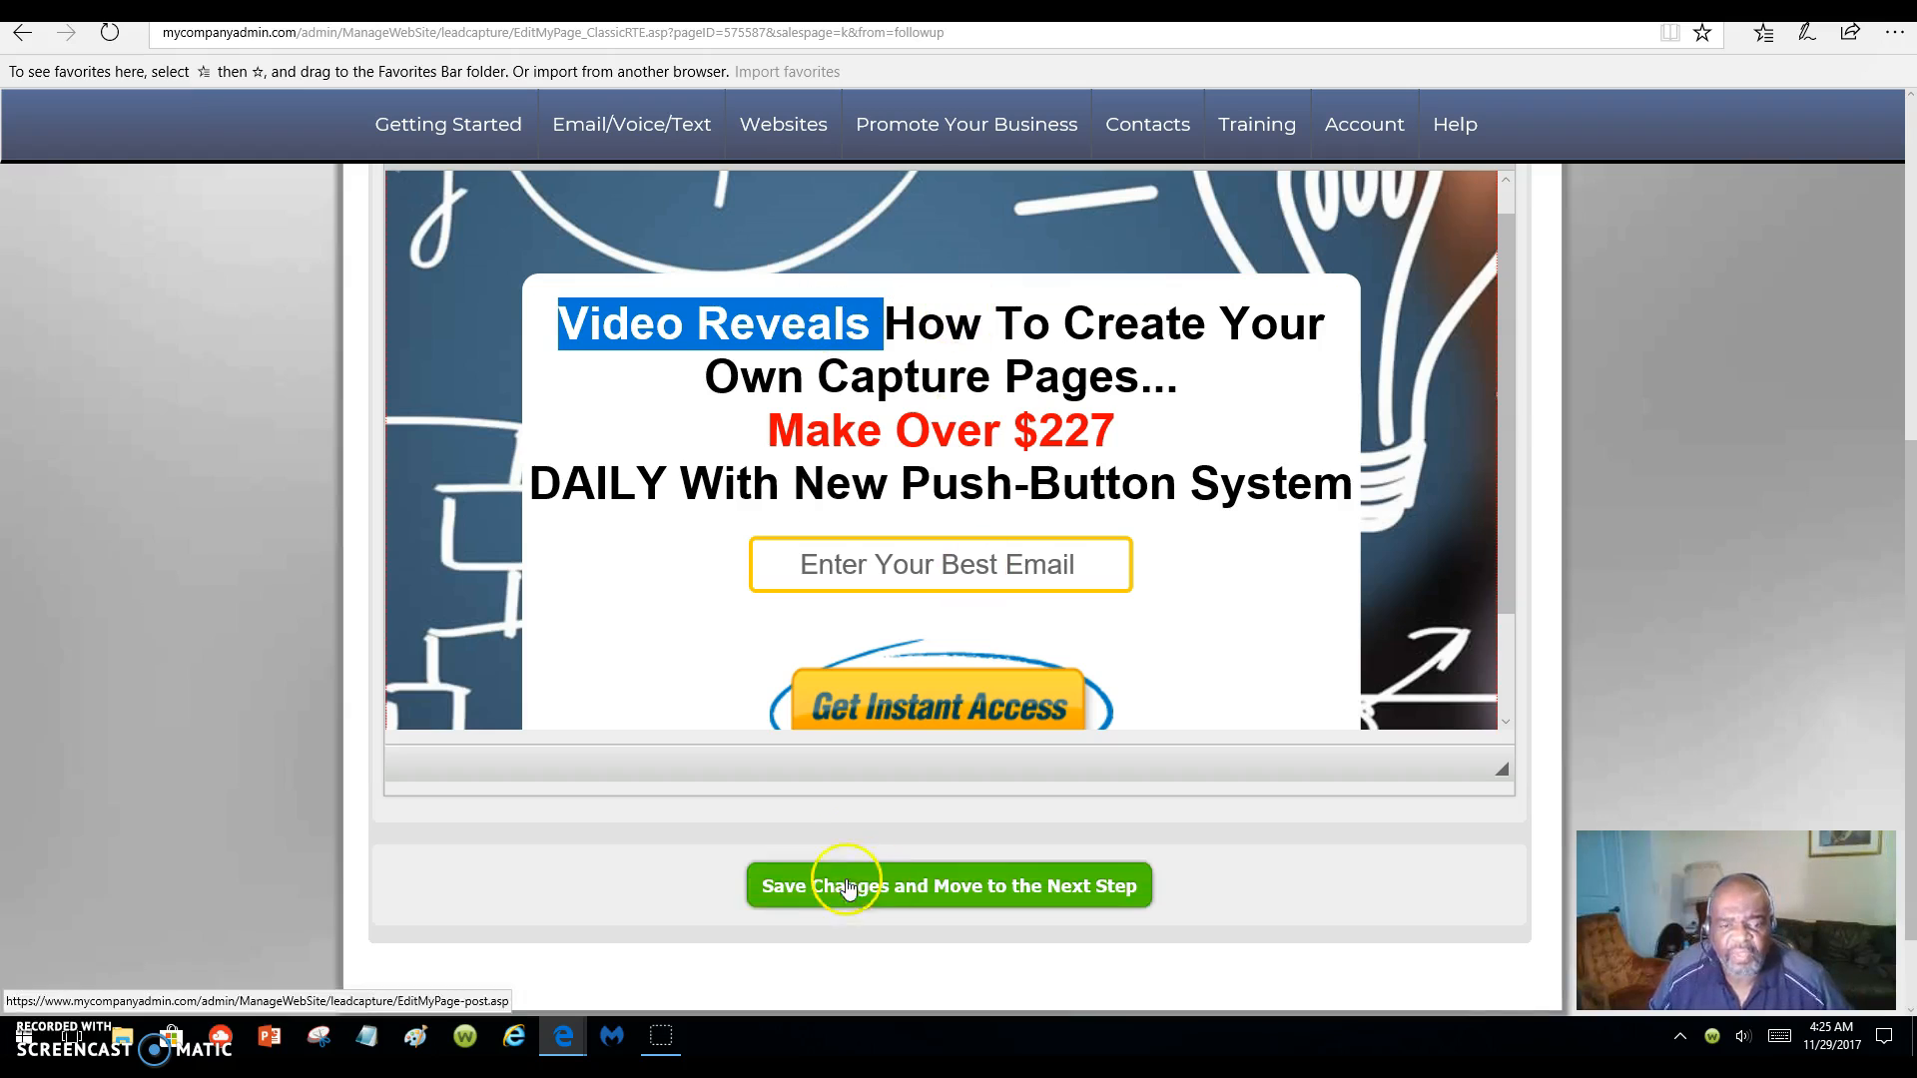
scroll(1754, 475, "up", 5)
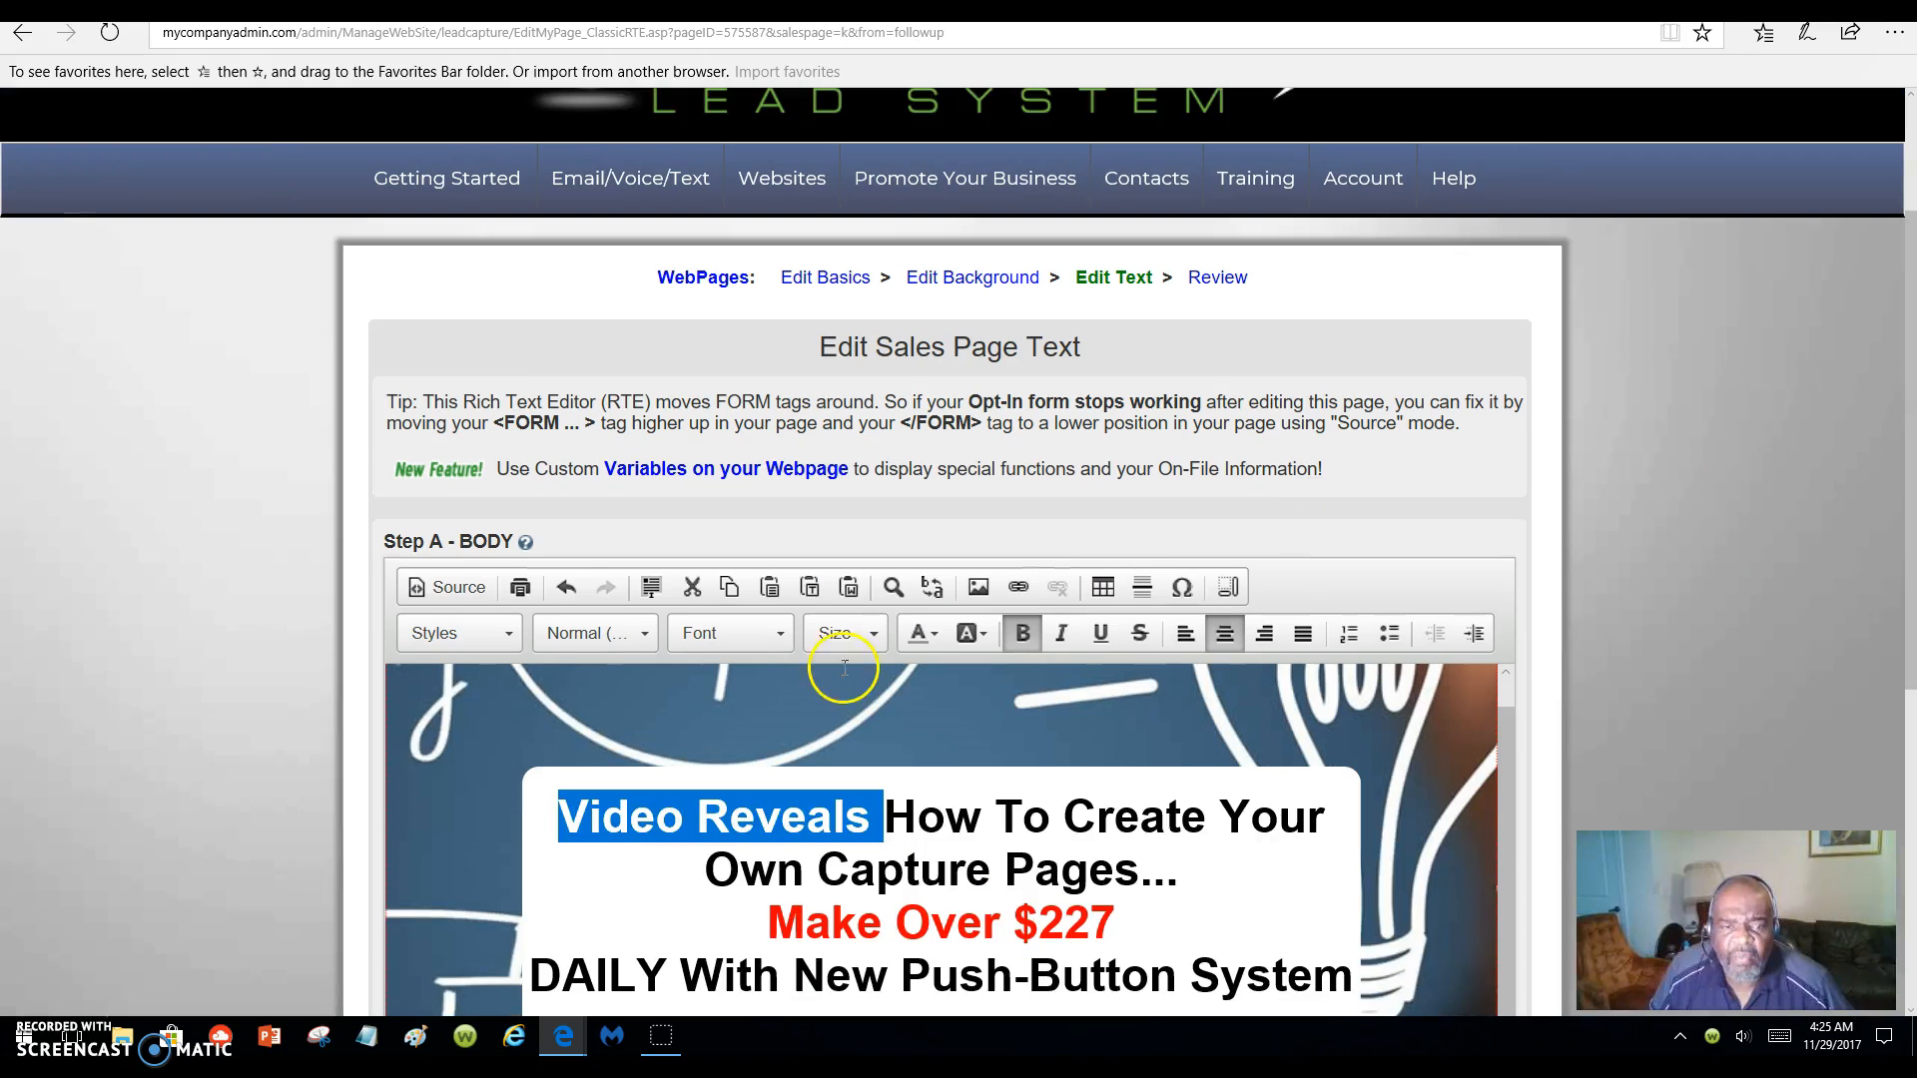
left_click(934, 633)
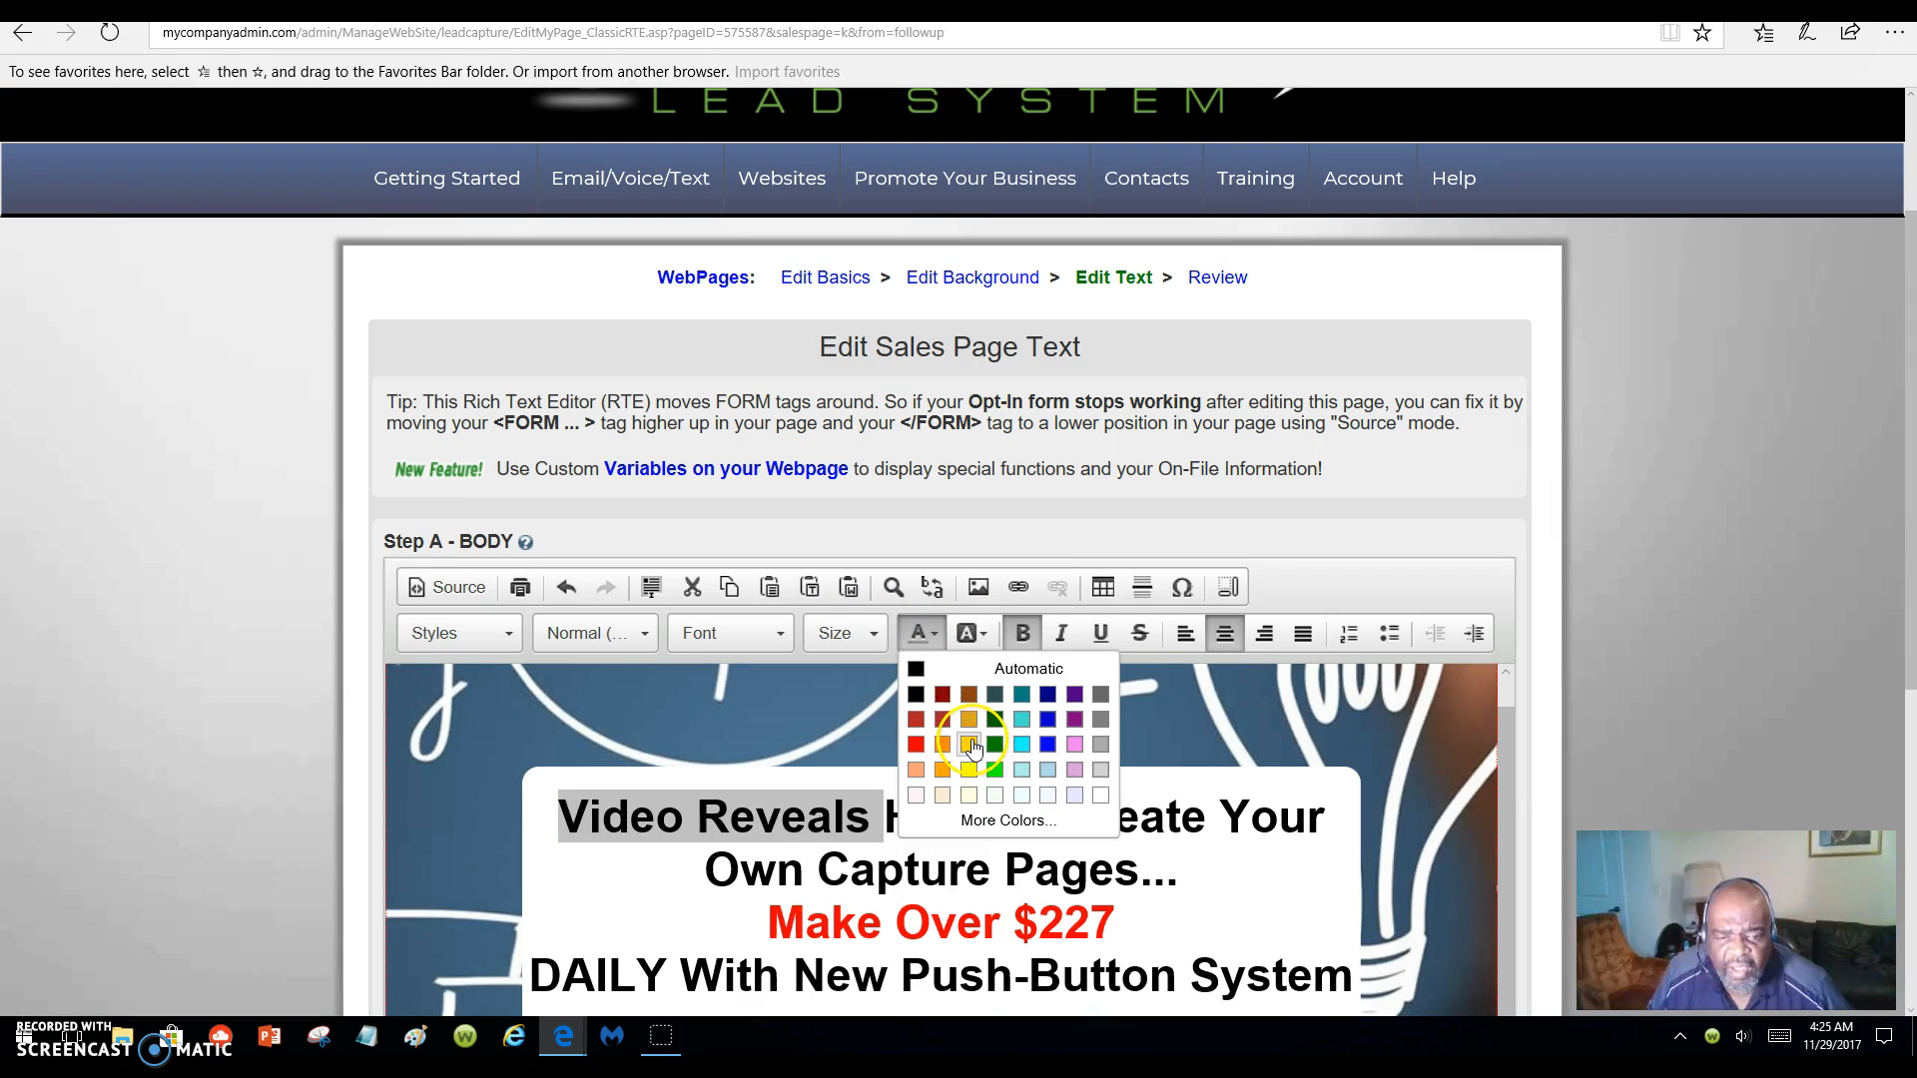
left_click(971, 770)
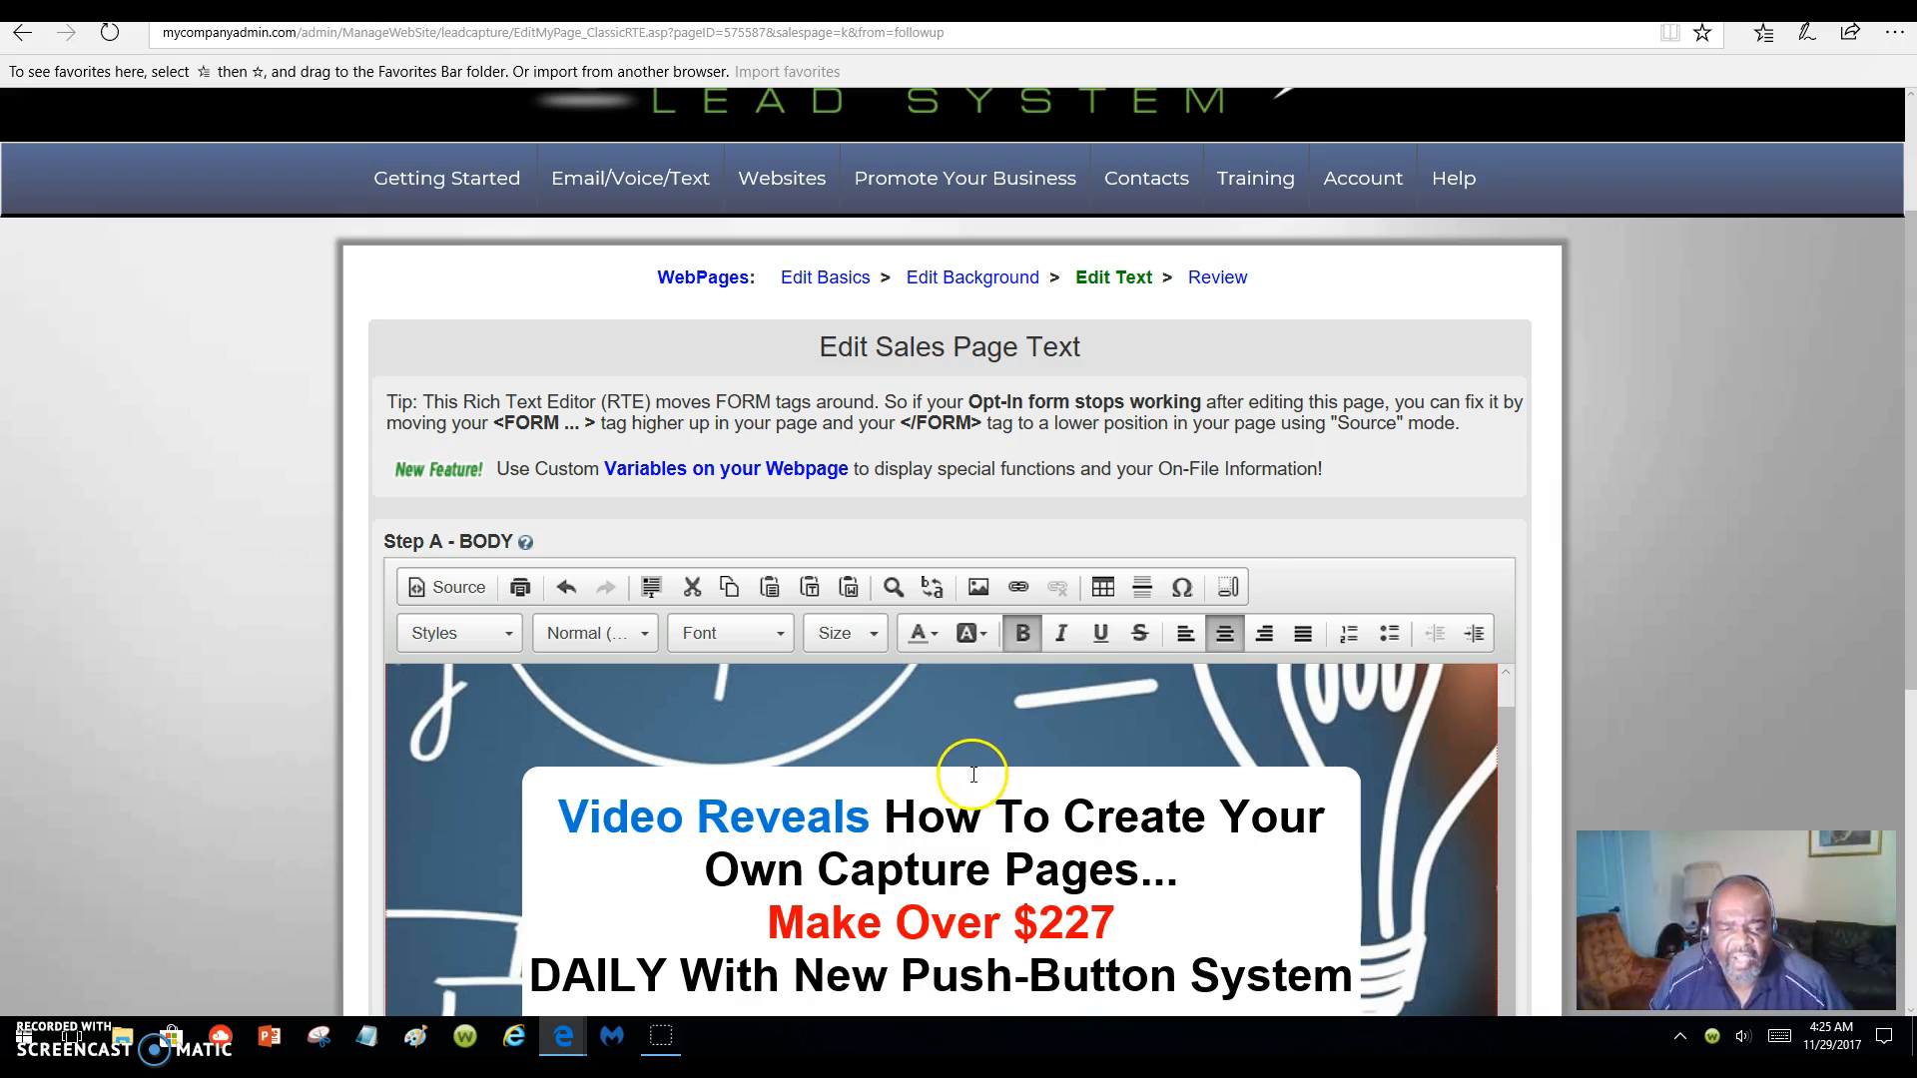
scroll(1412, 833, "down", 2)
left_click(1224, 773)
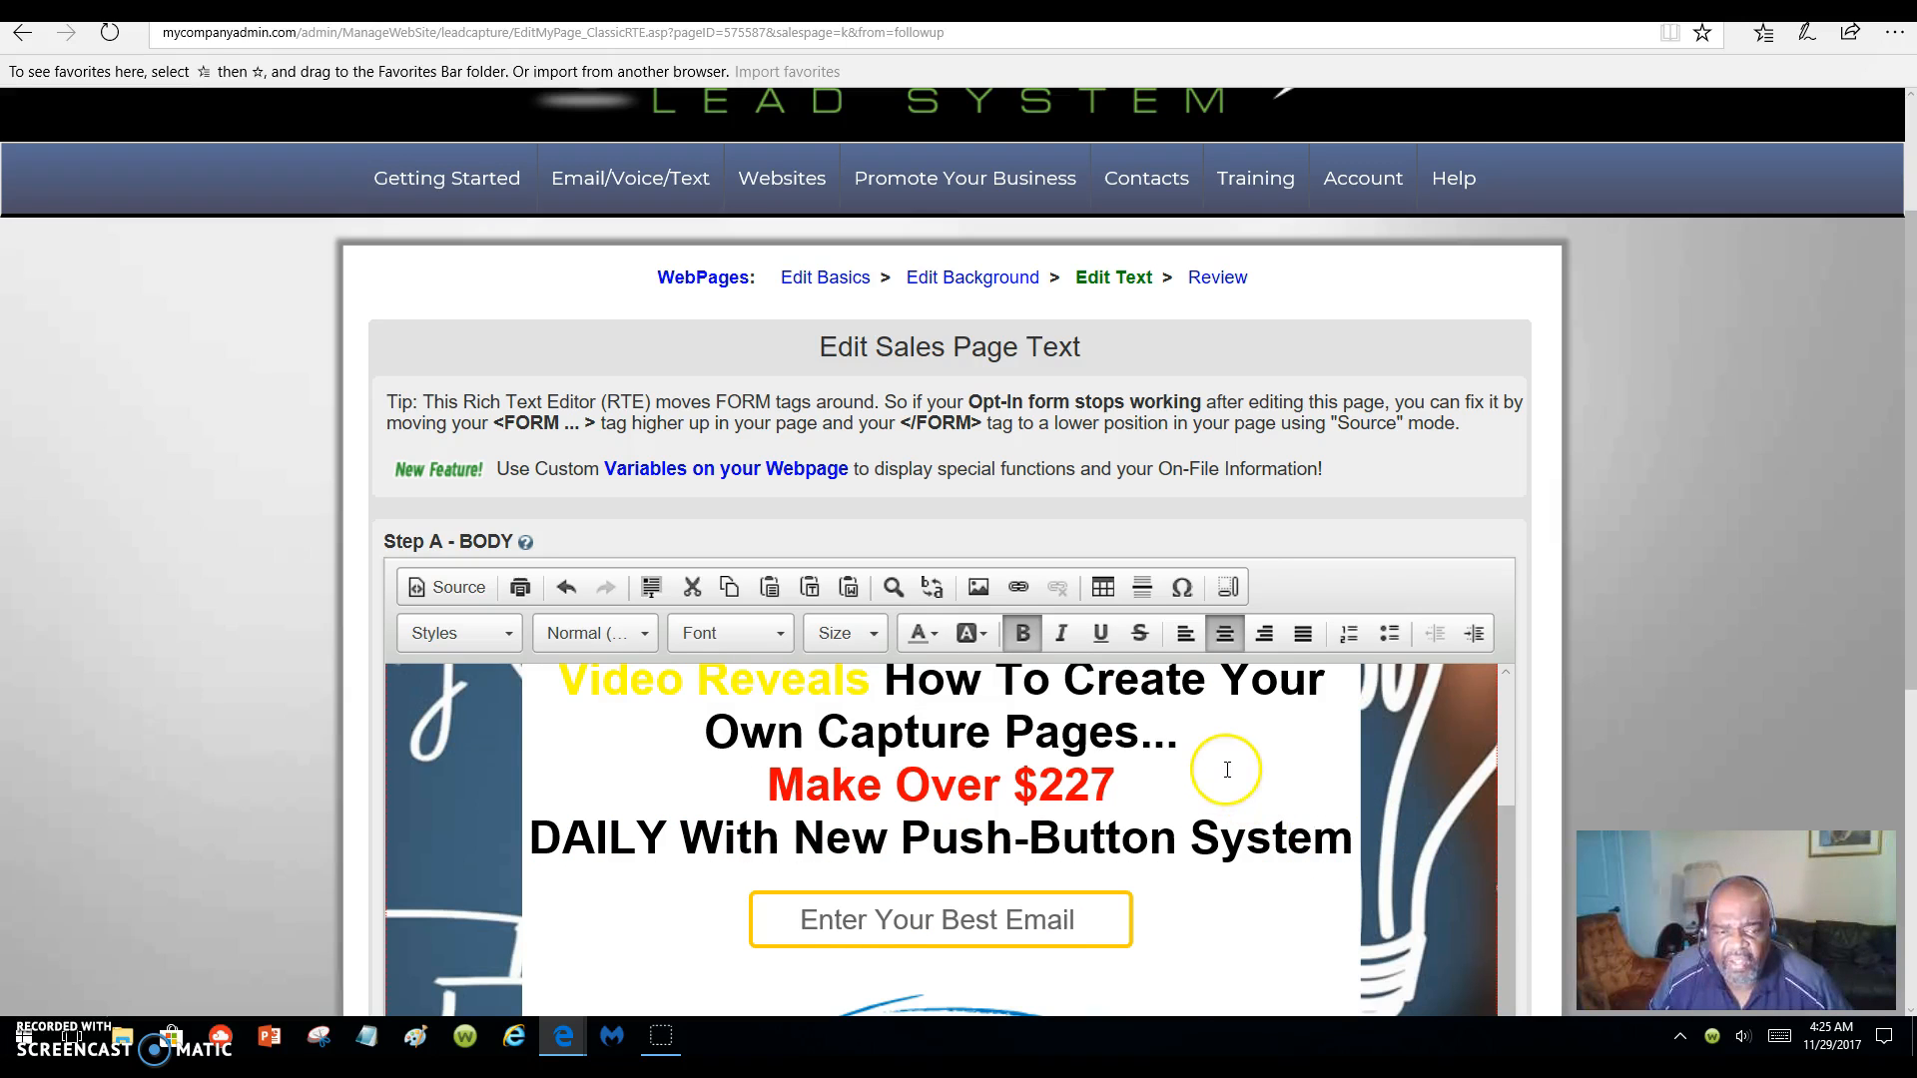
scroll(1342, 756, "up", 1)
scroll(1341, 756, "up", 1)
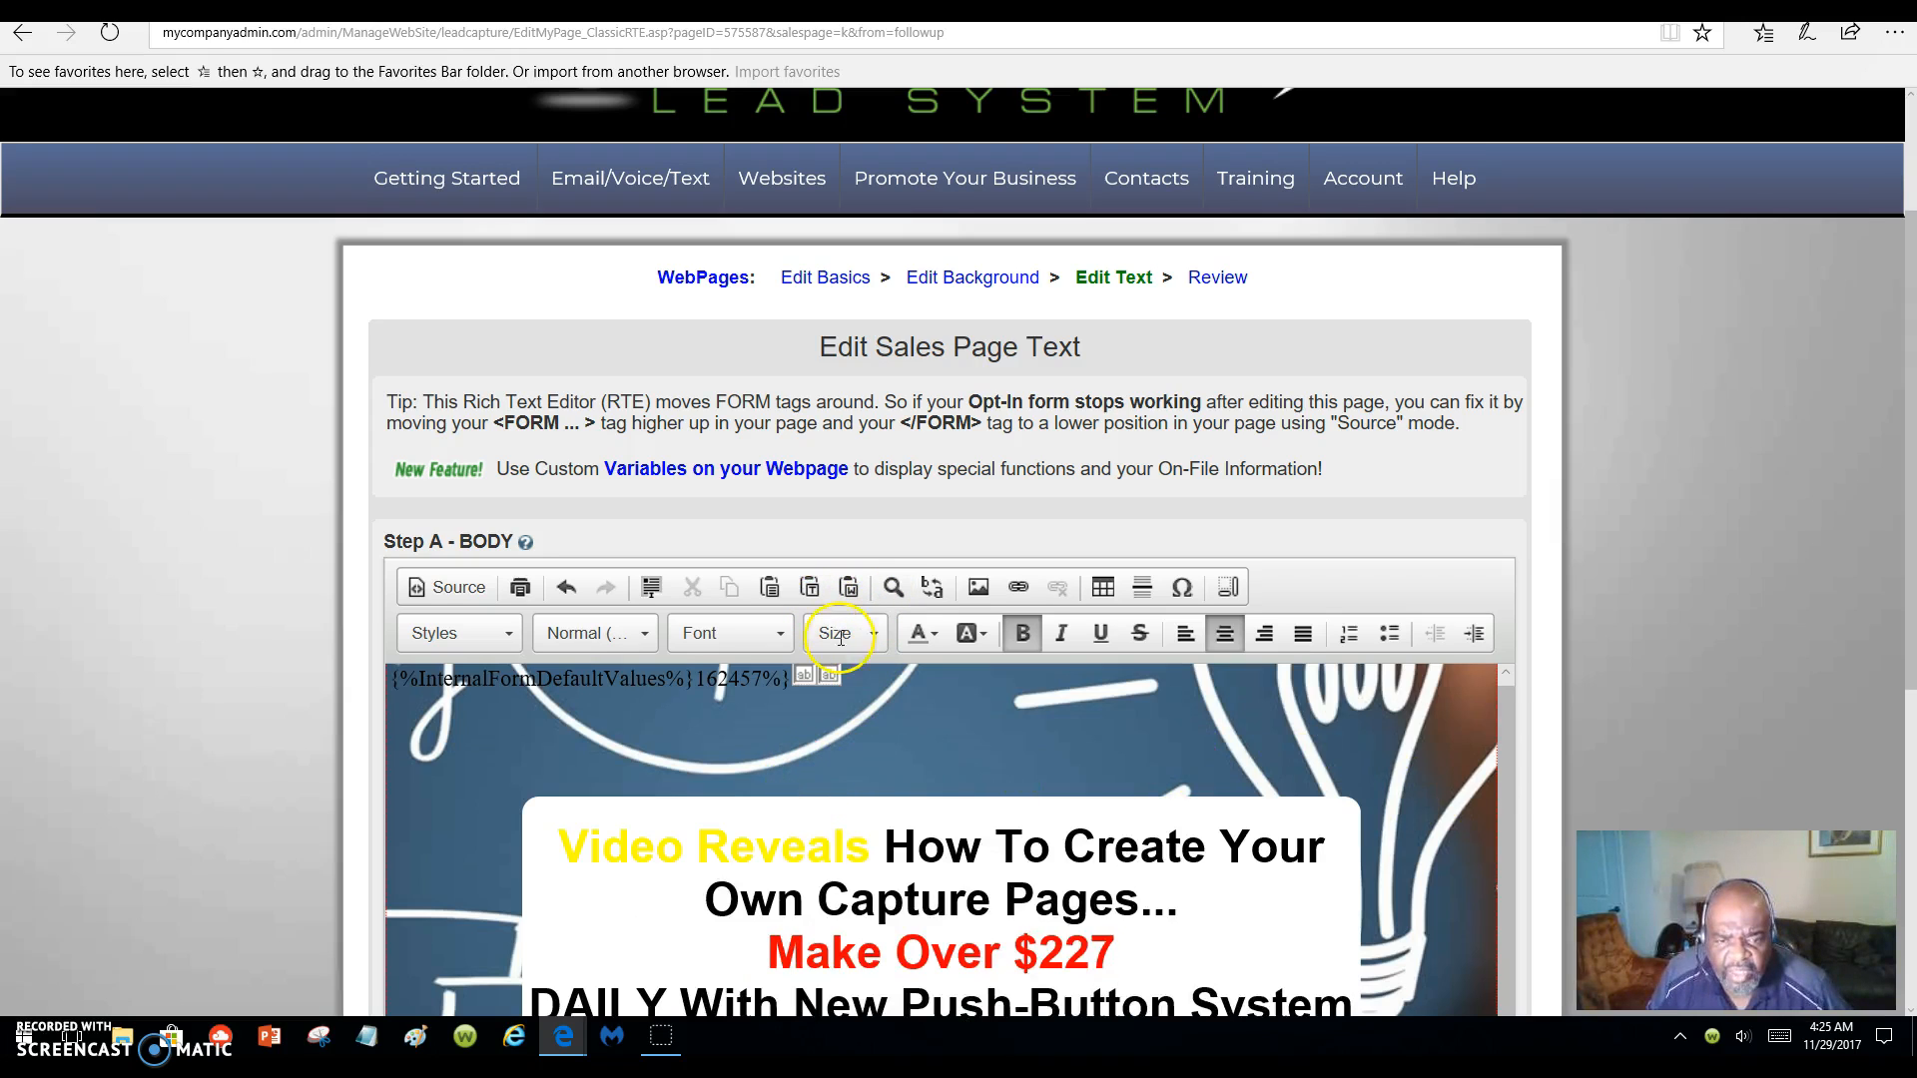
- Change the text color of "Video Reveals" in the headline to dark red
left_click_drag(539, 855, 802, 854)
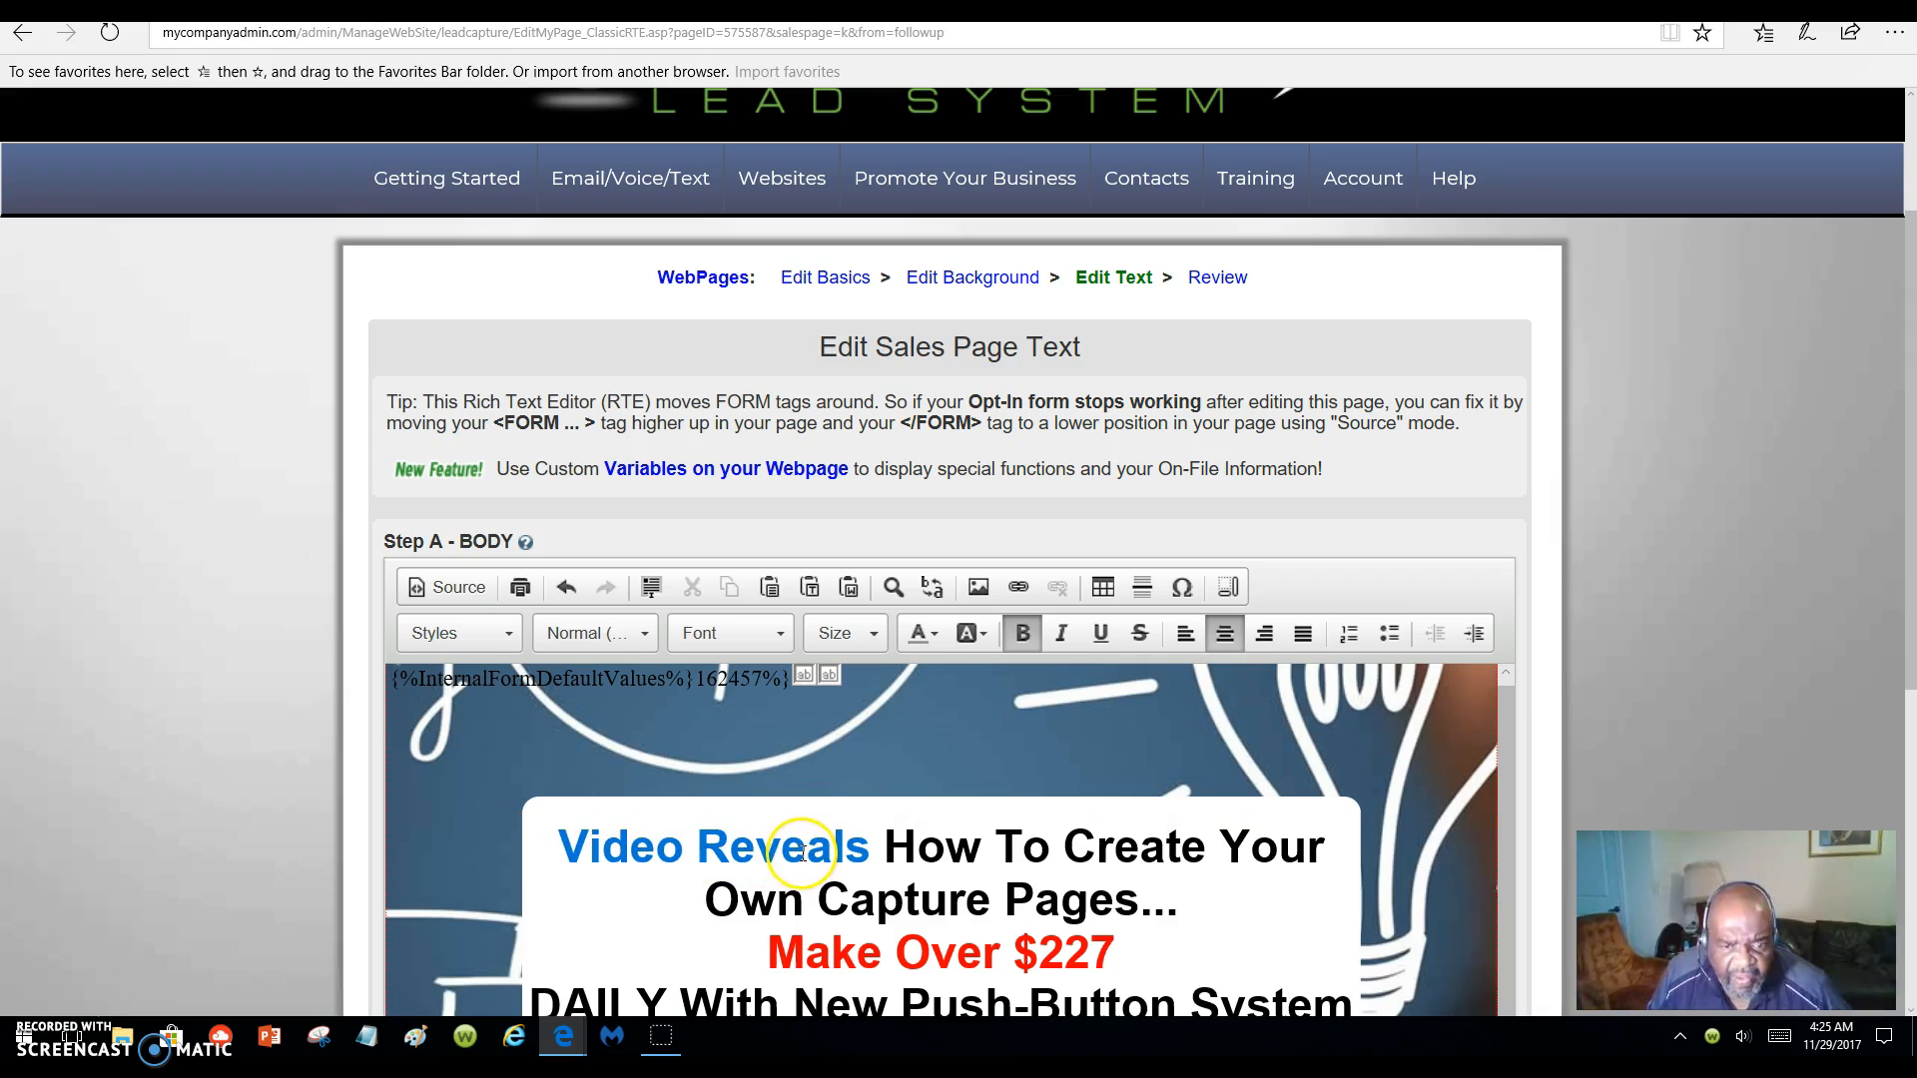
left_click(937, 639)
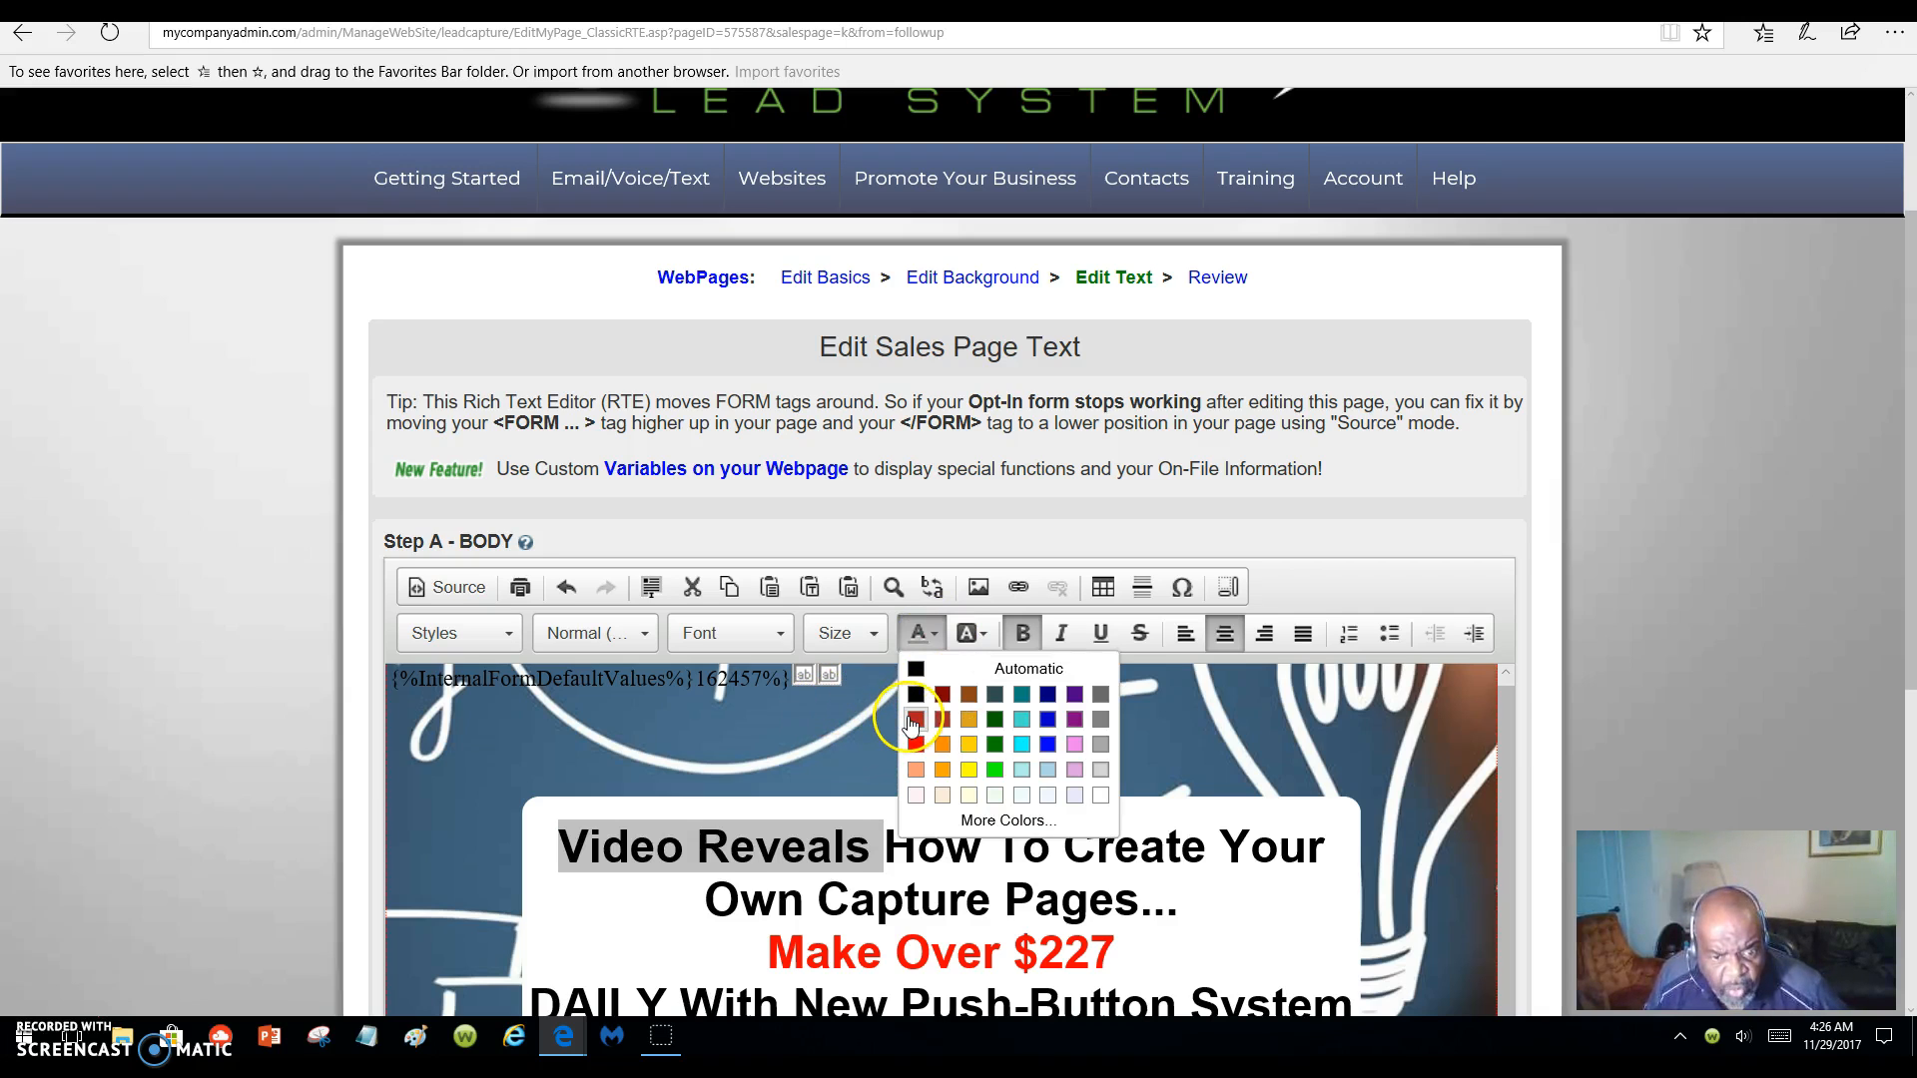
left_click(914, 720)
left_click(612, 903)
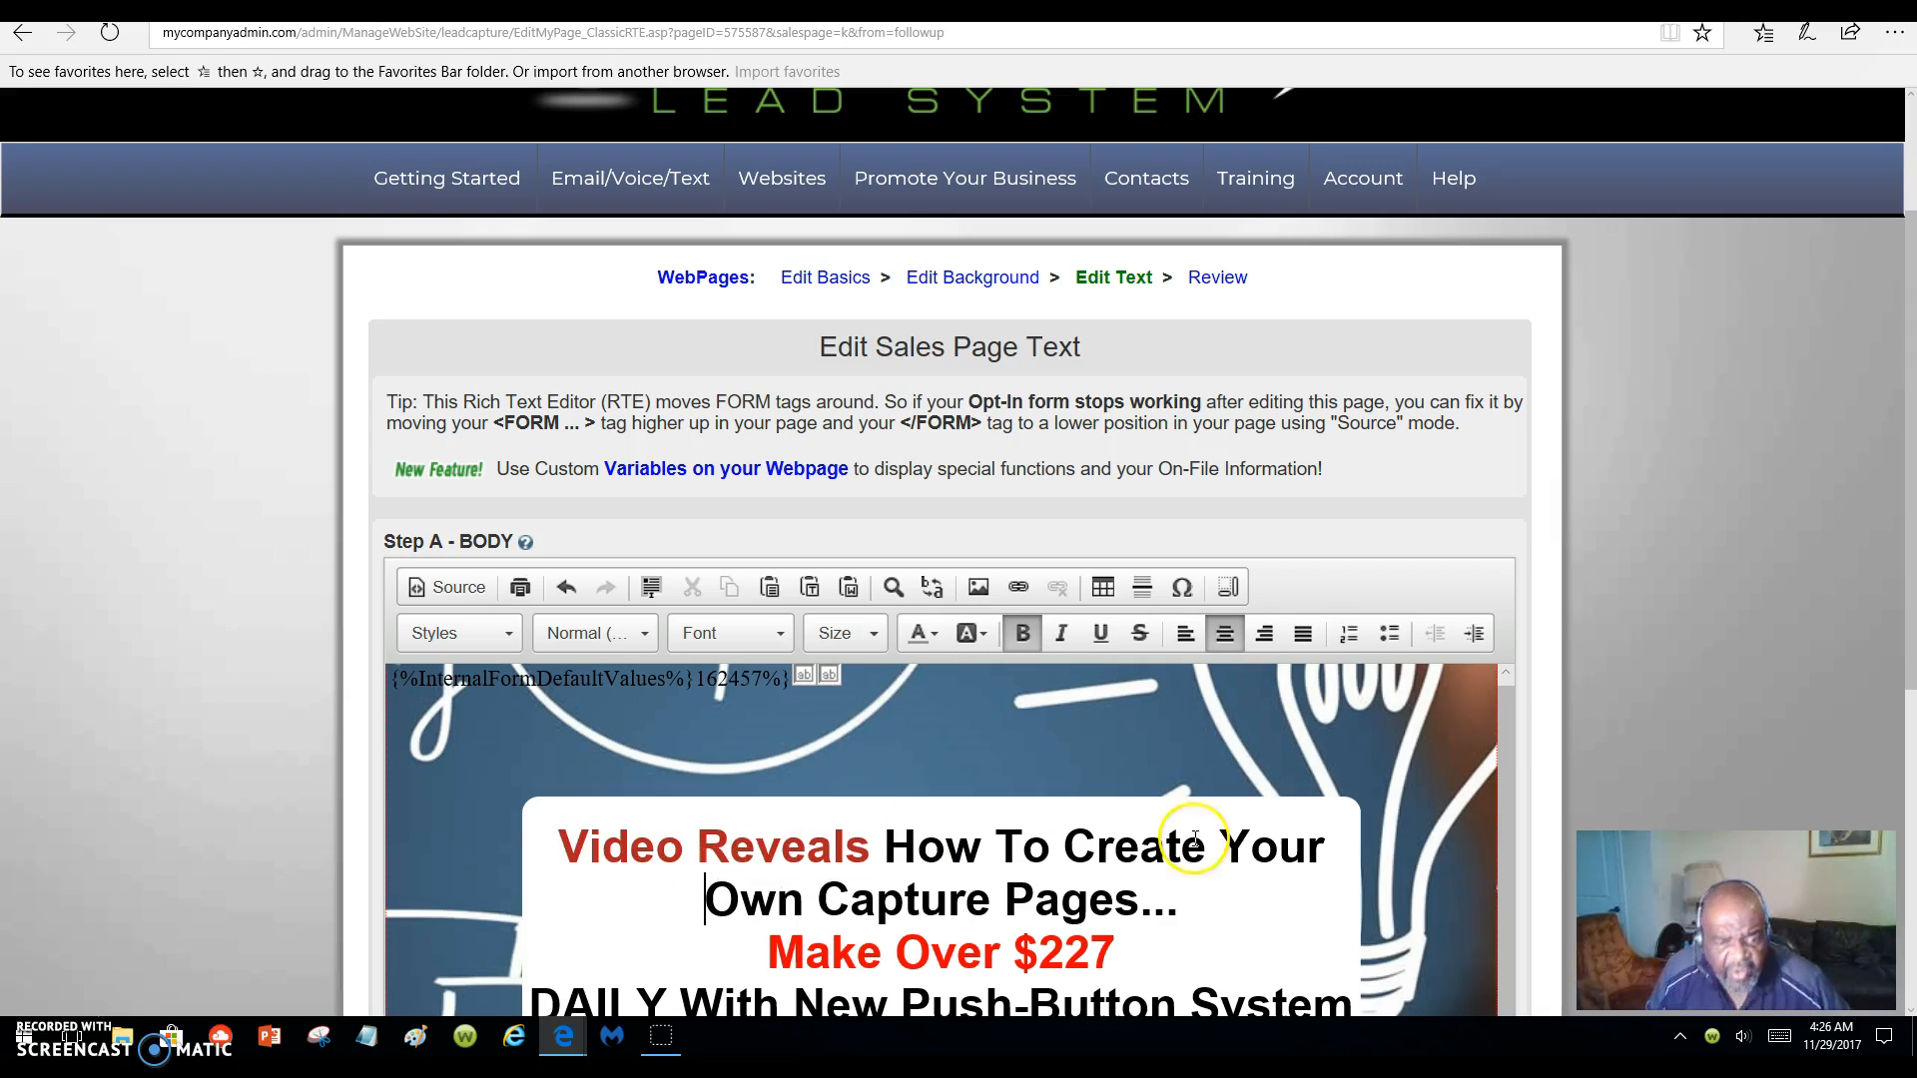
- Save the text changes and check the headline on the published web page
scroll(1912, 749, "down", 5)
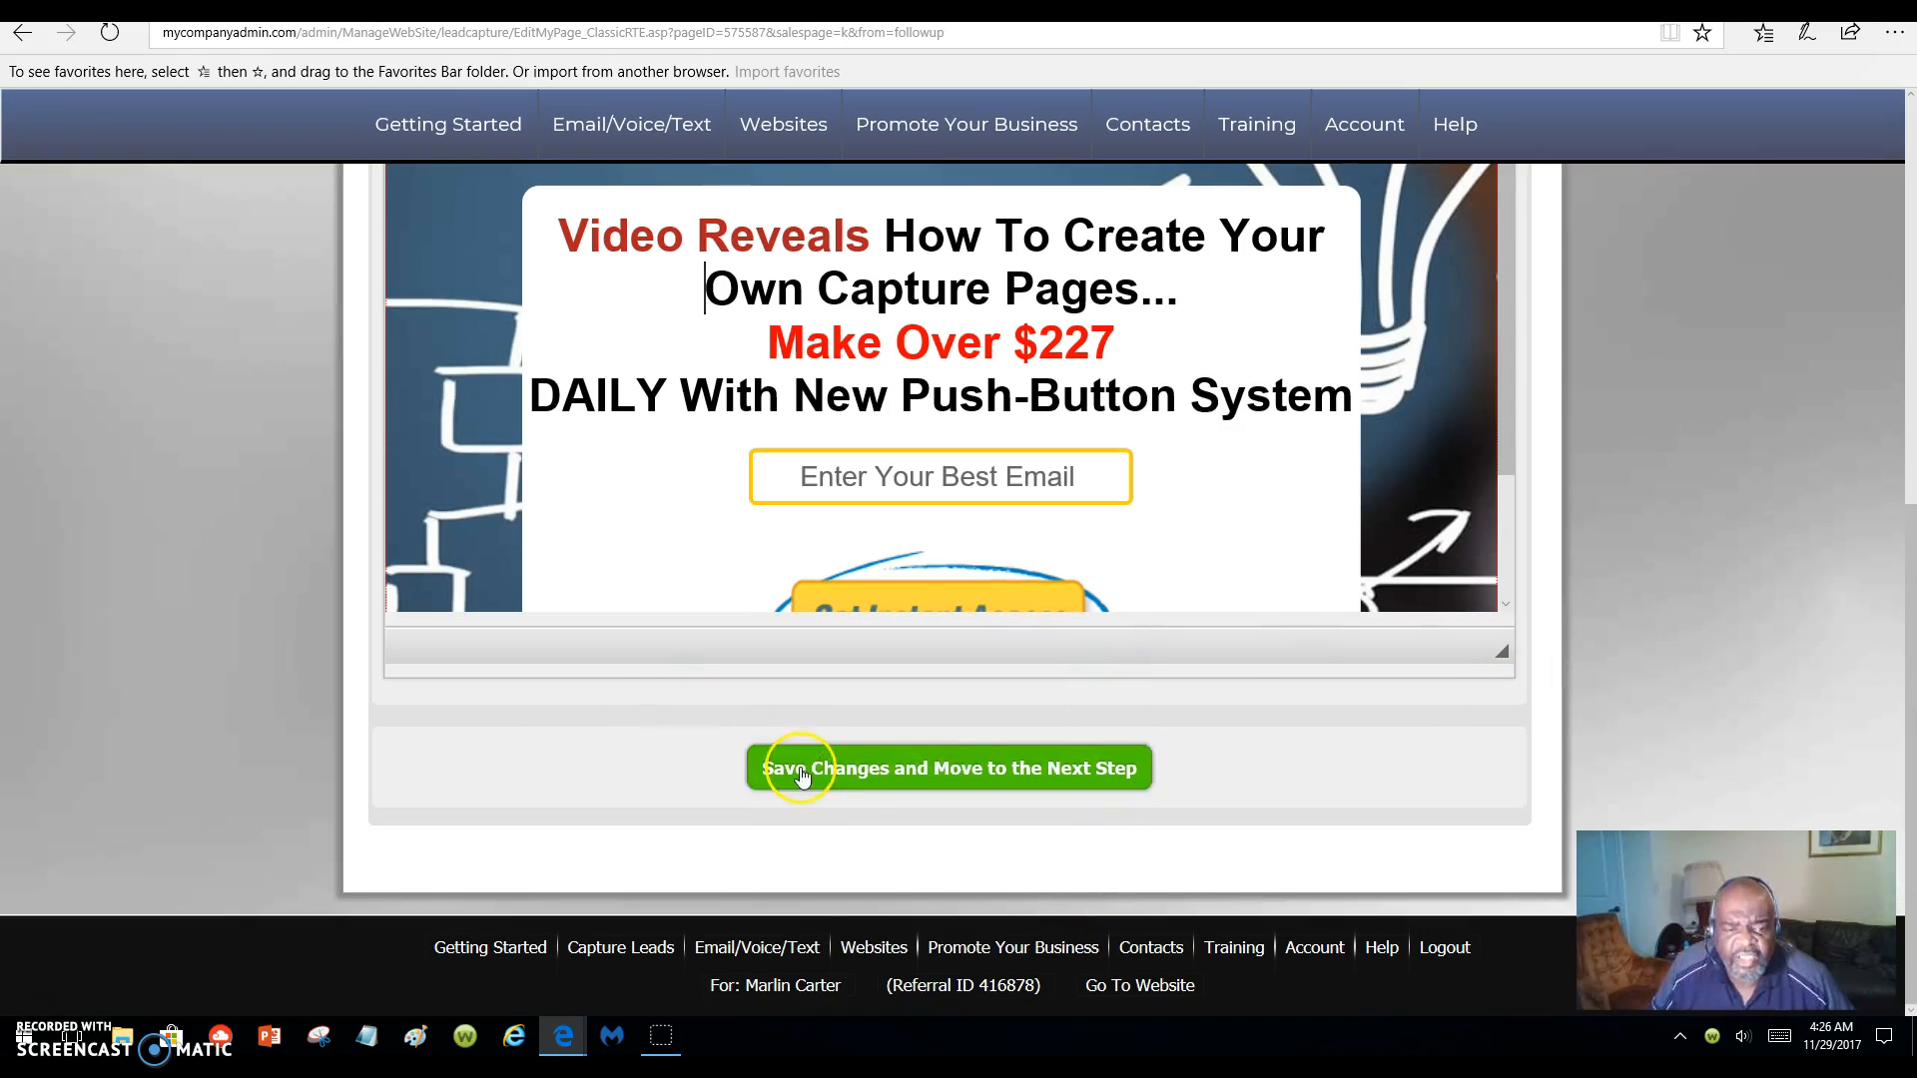
left_click(949, 781)
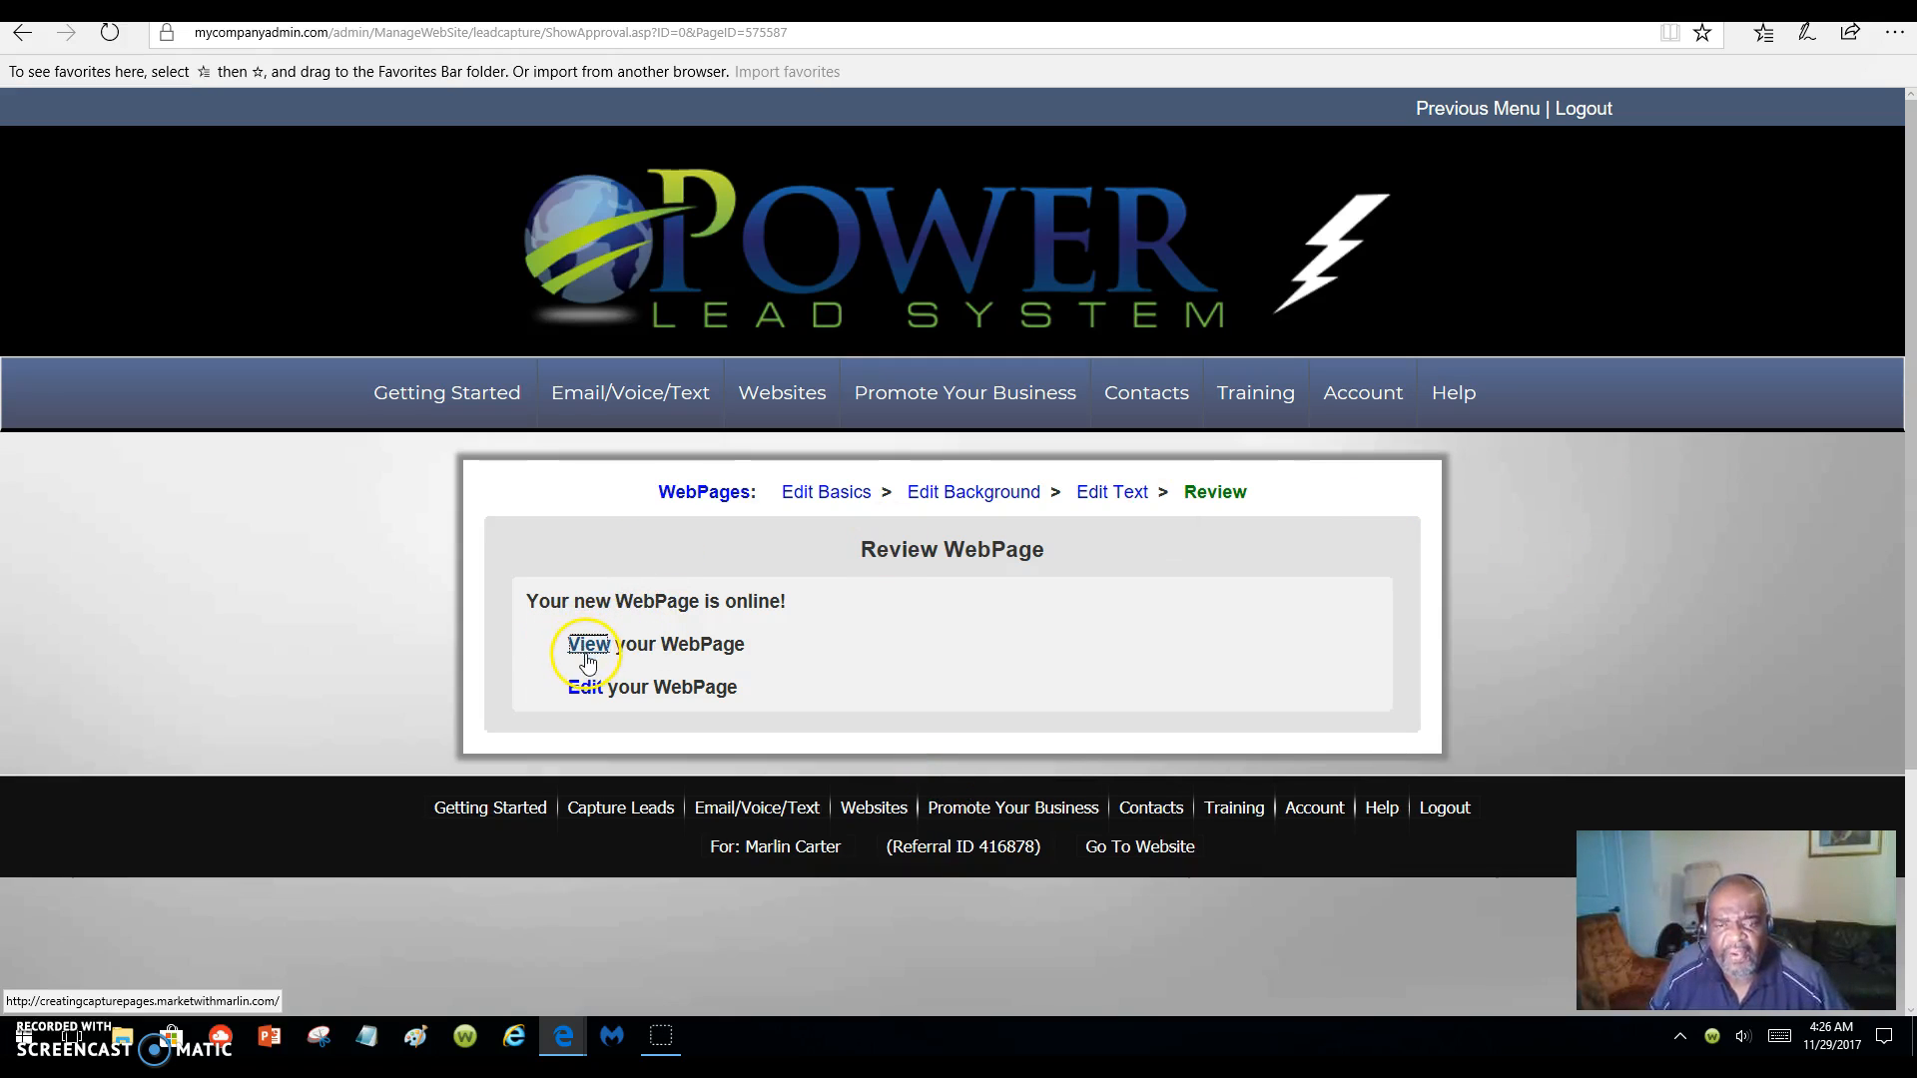
left_click(587, 661)
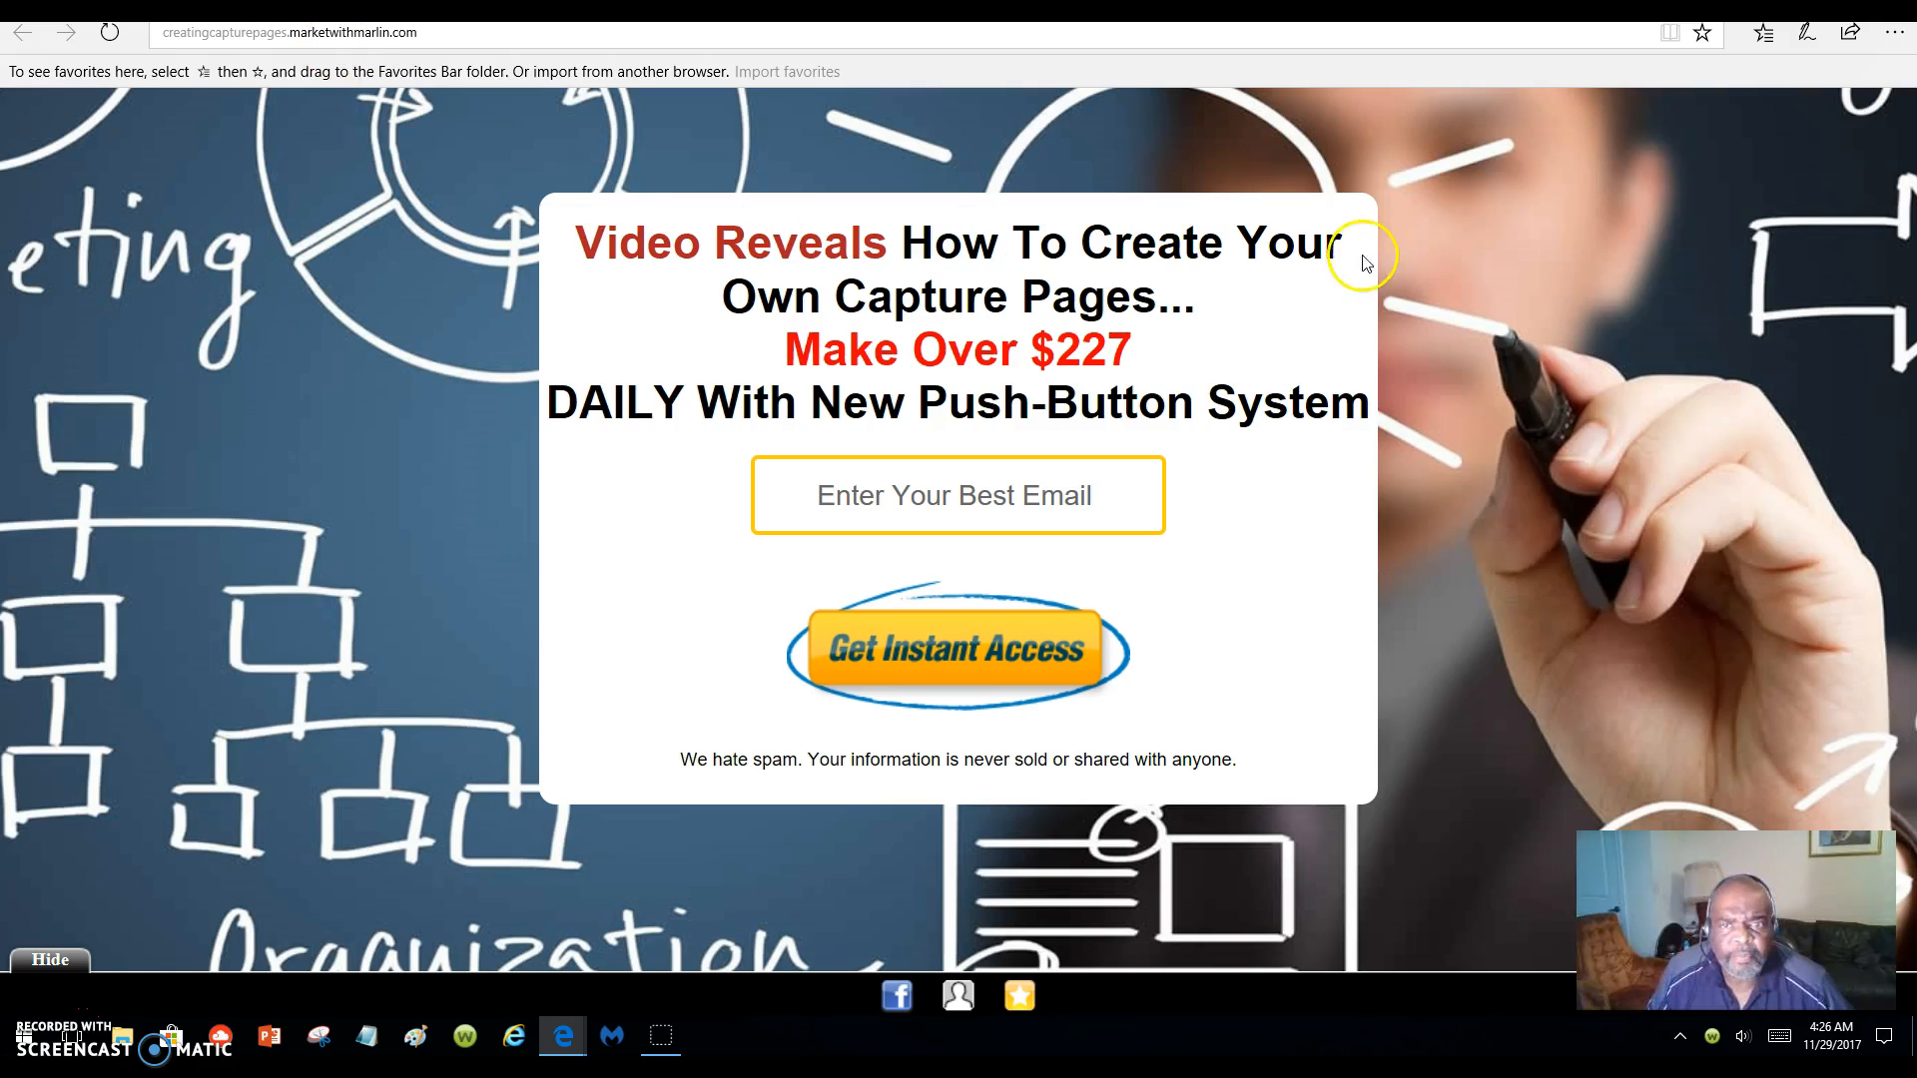
key("ctrl+w")
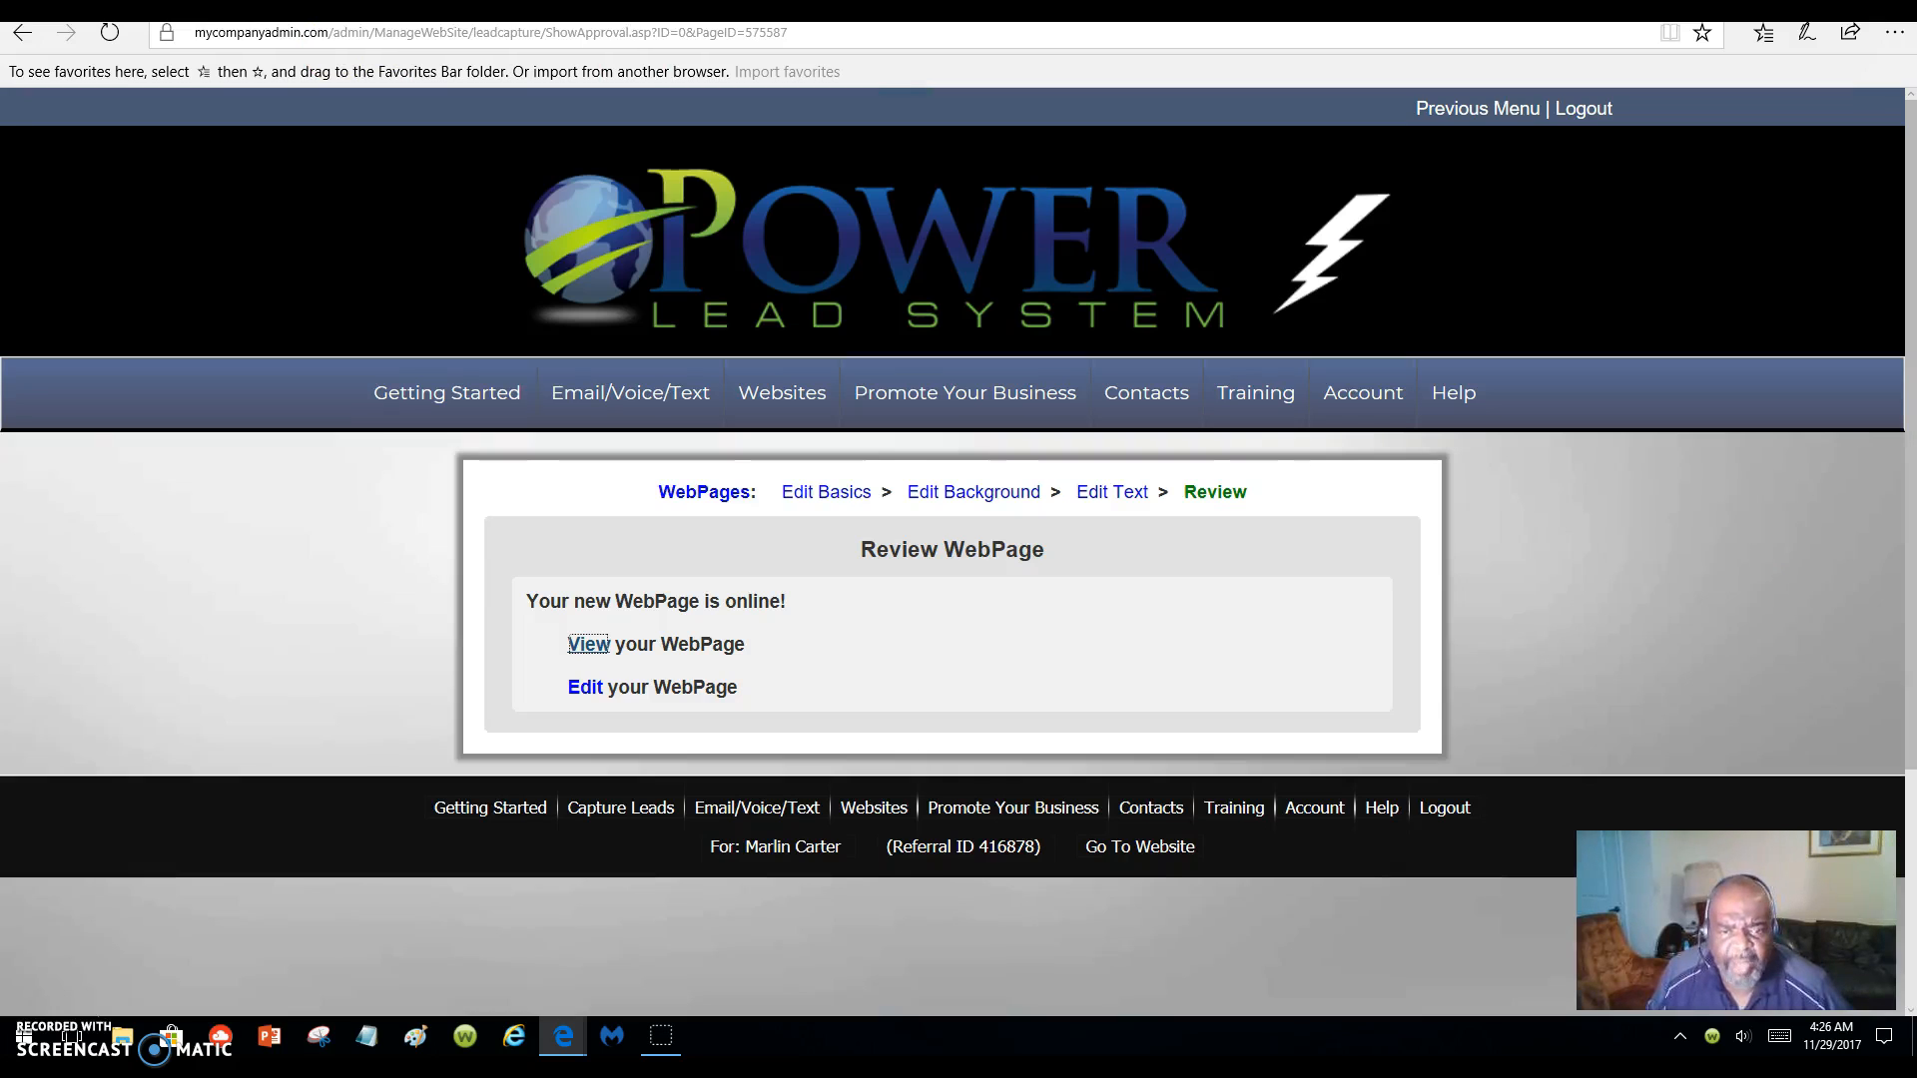
- Change the page background to the image of a blazing fire and move on through the page text to the review stage
left_click(1006, 505)
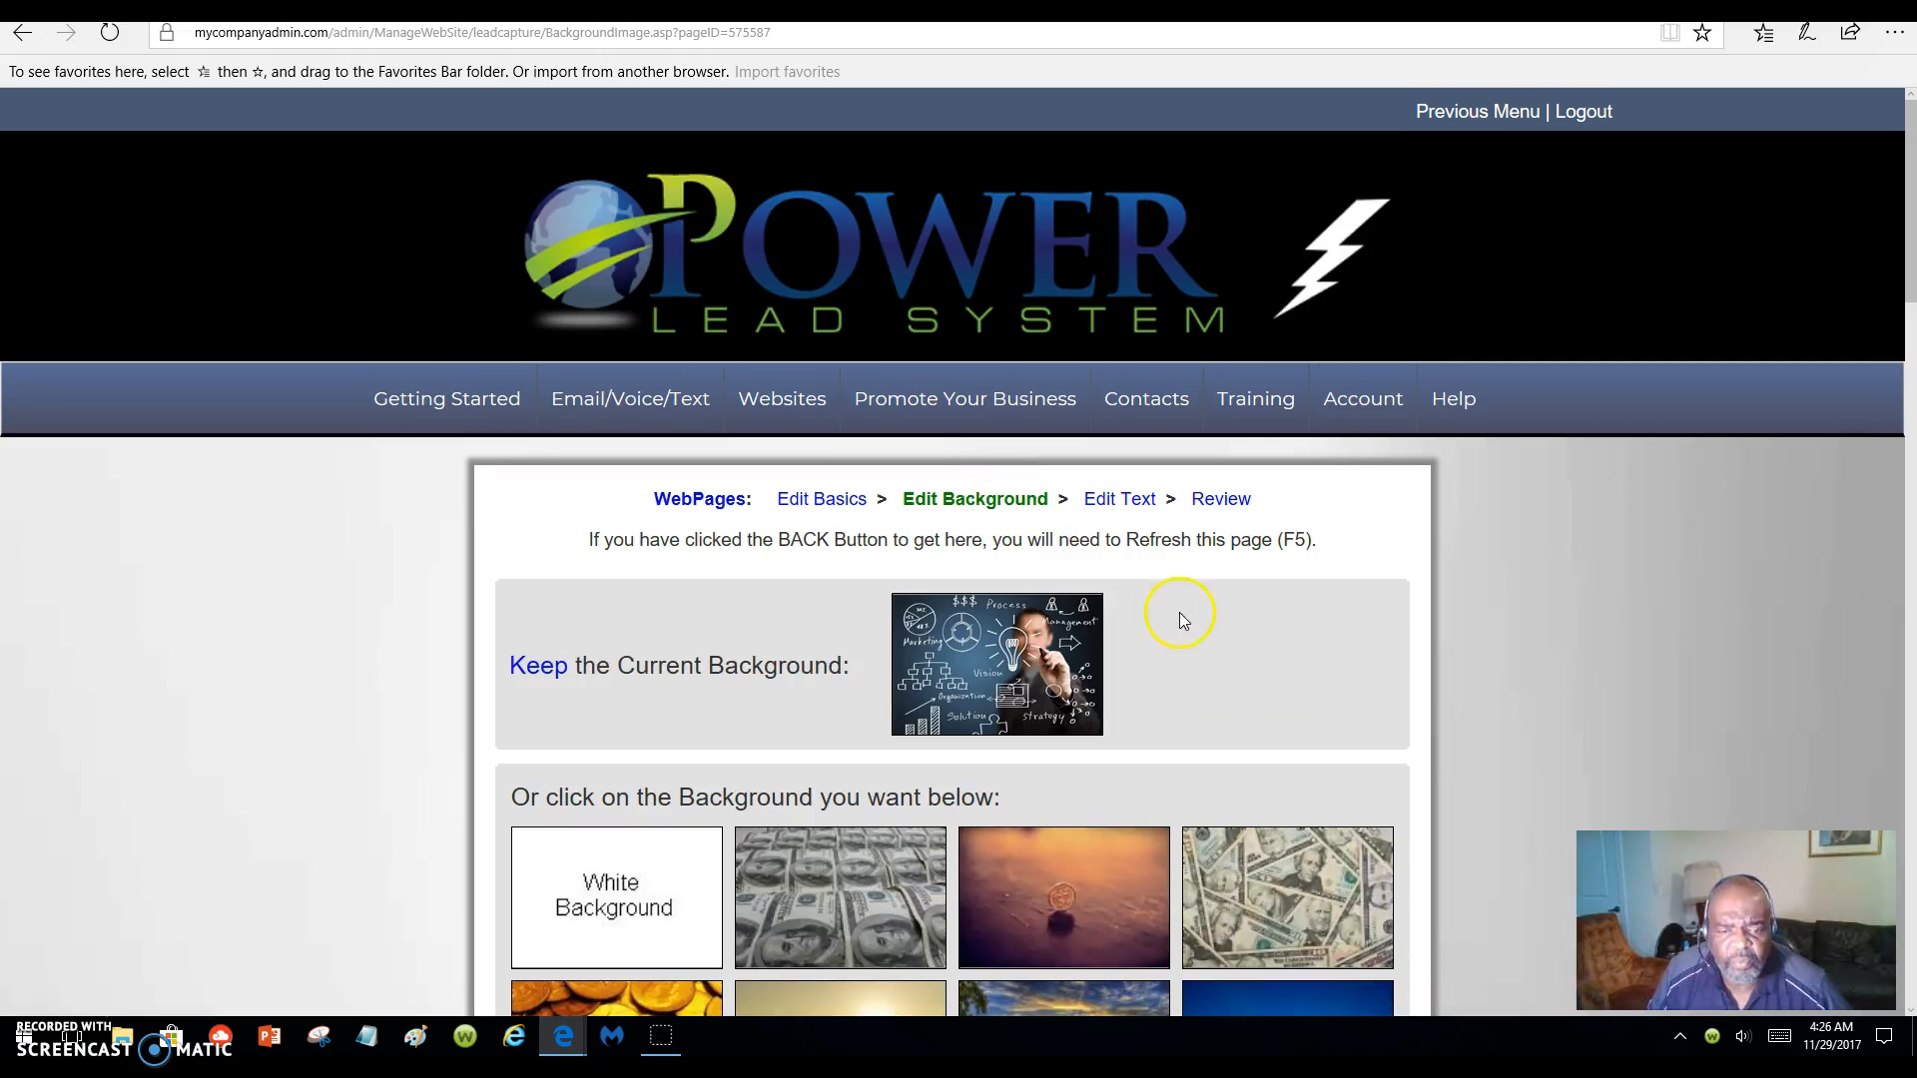
scroll(1193, 629, "down", 10)
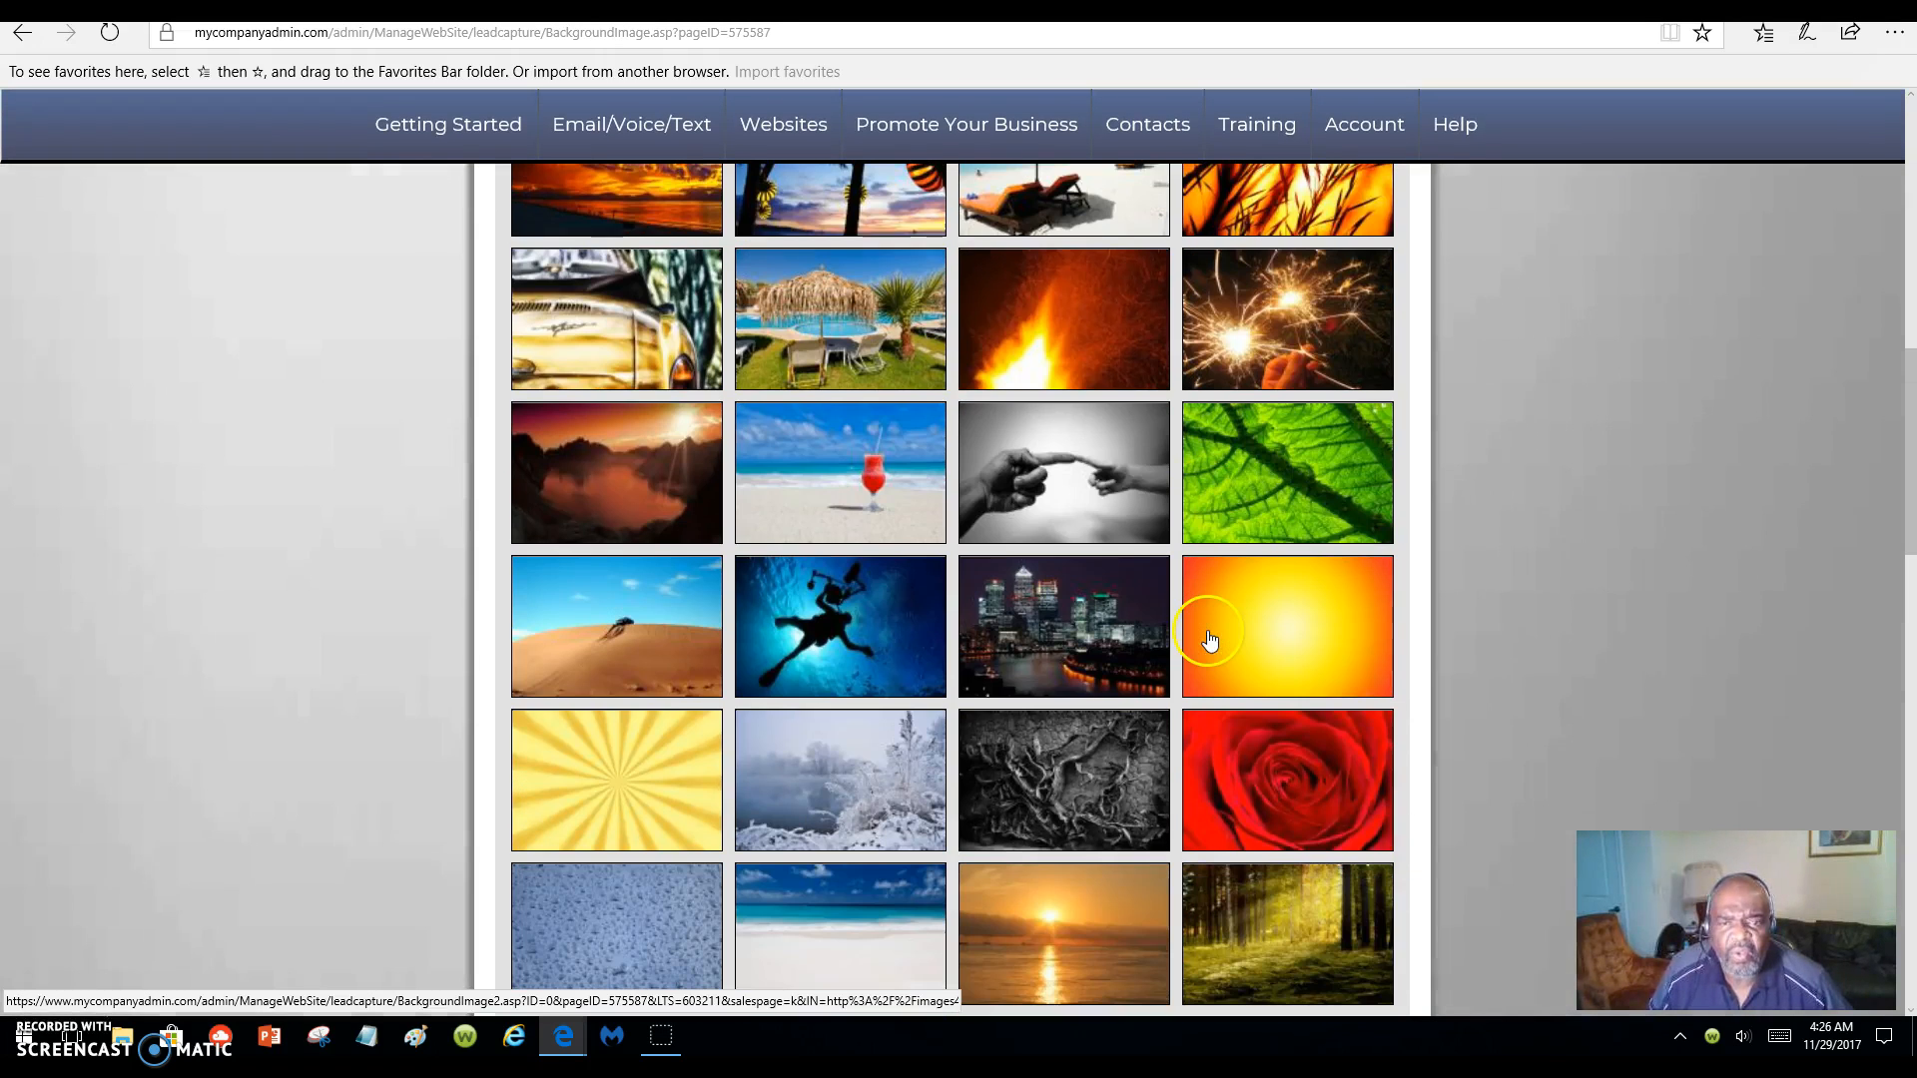
left_click(1067, 330)
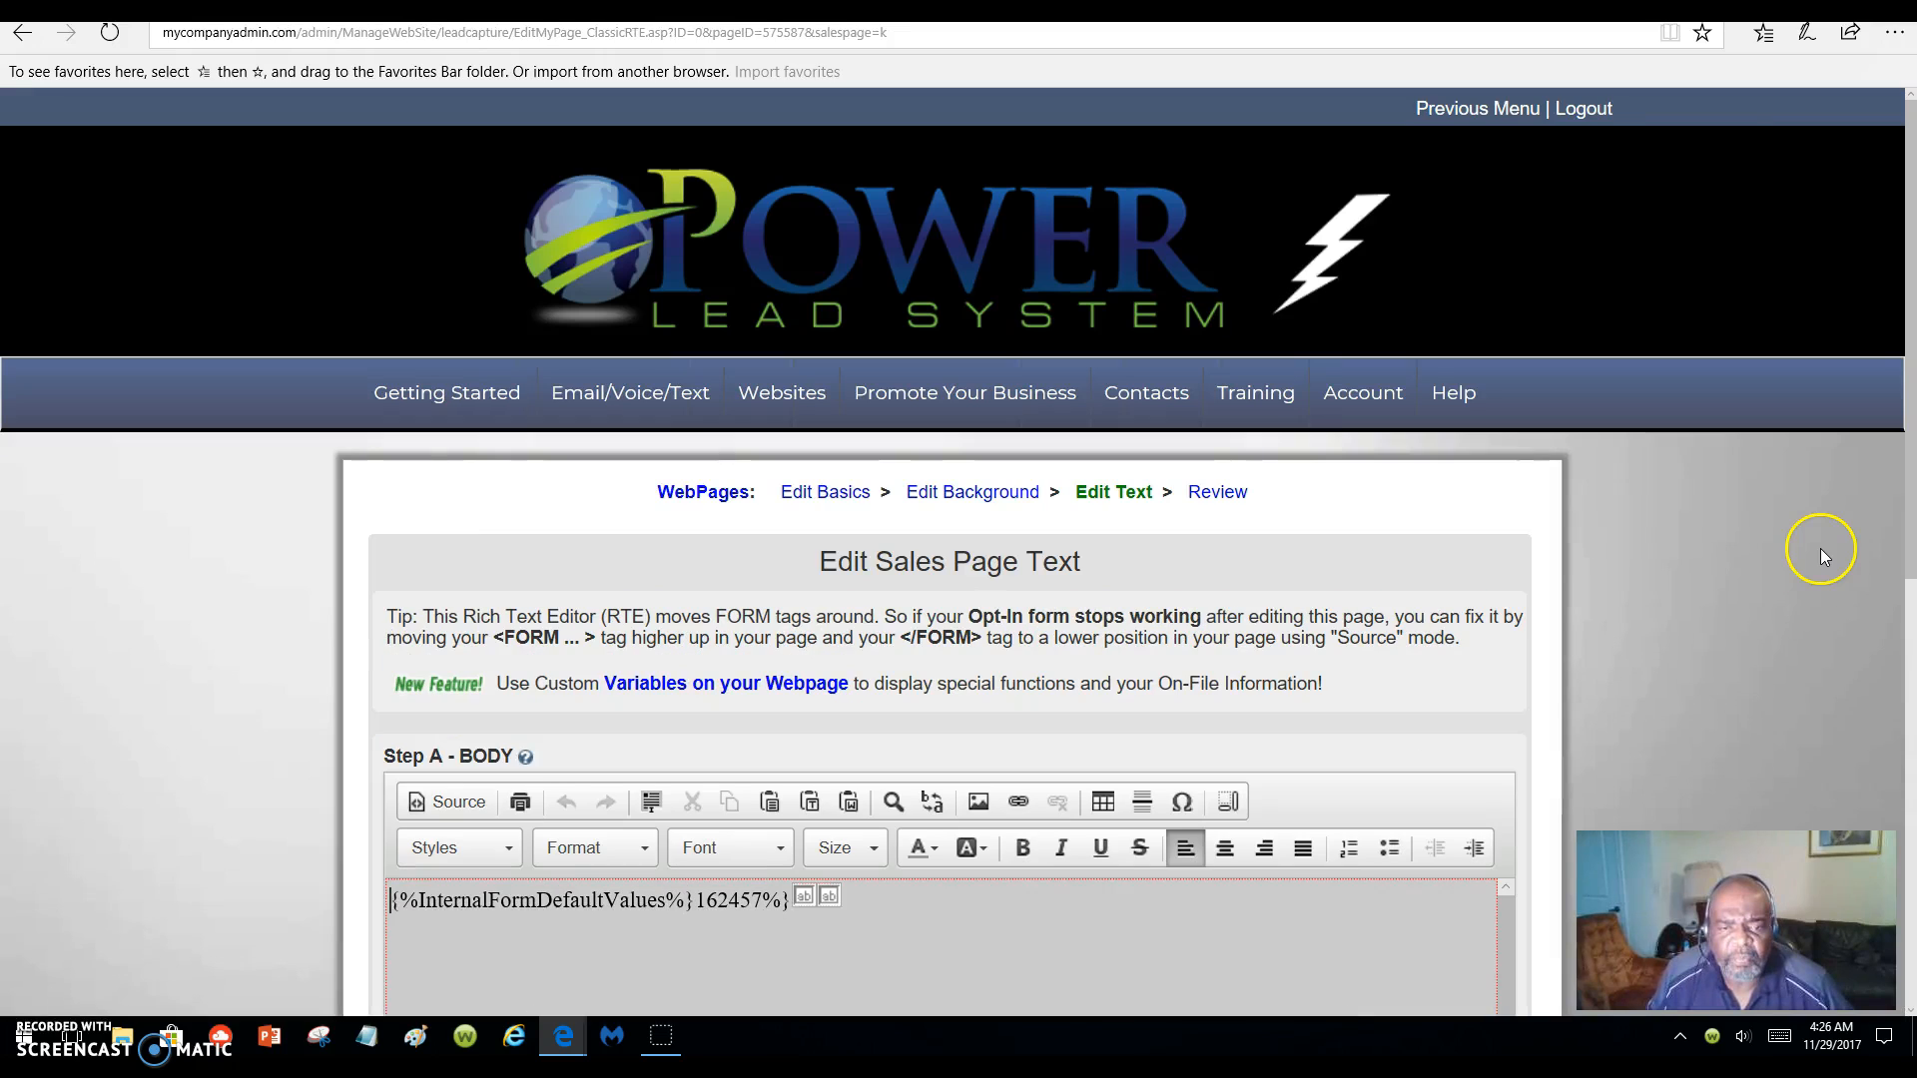
scroll(1793, 543, "down", 8)
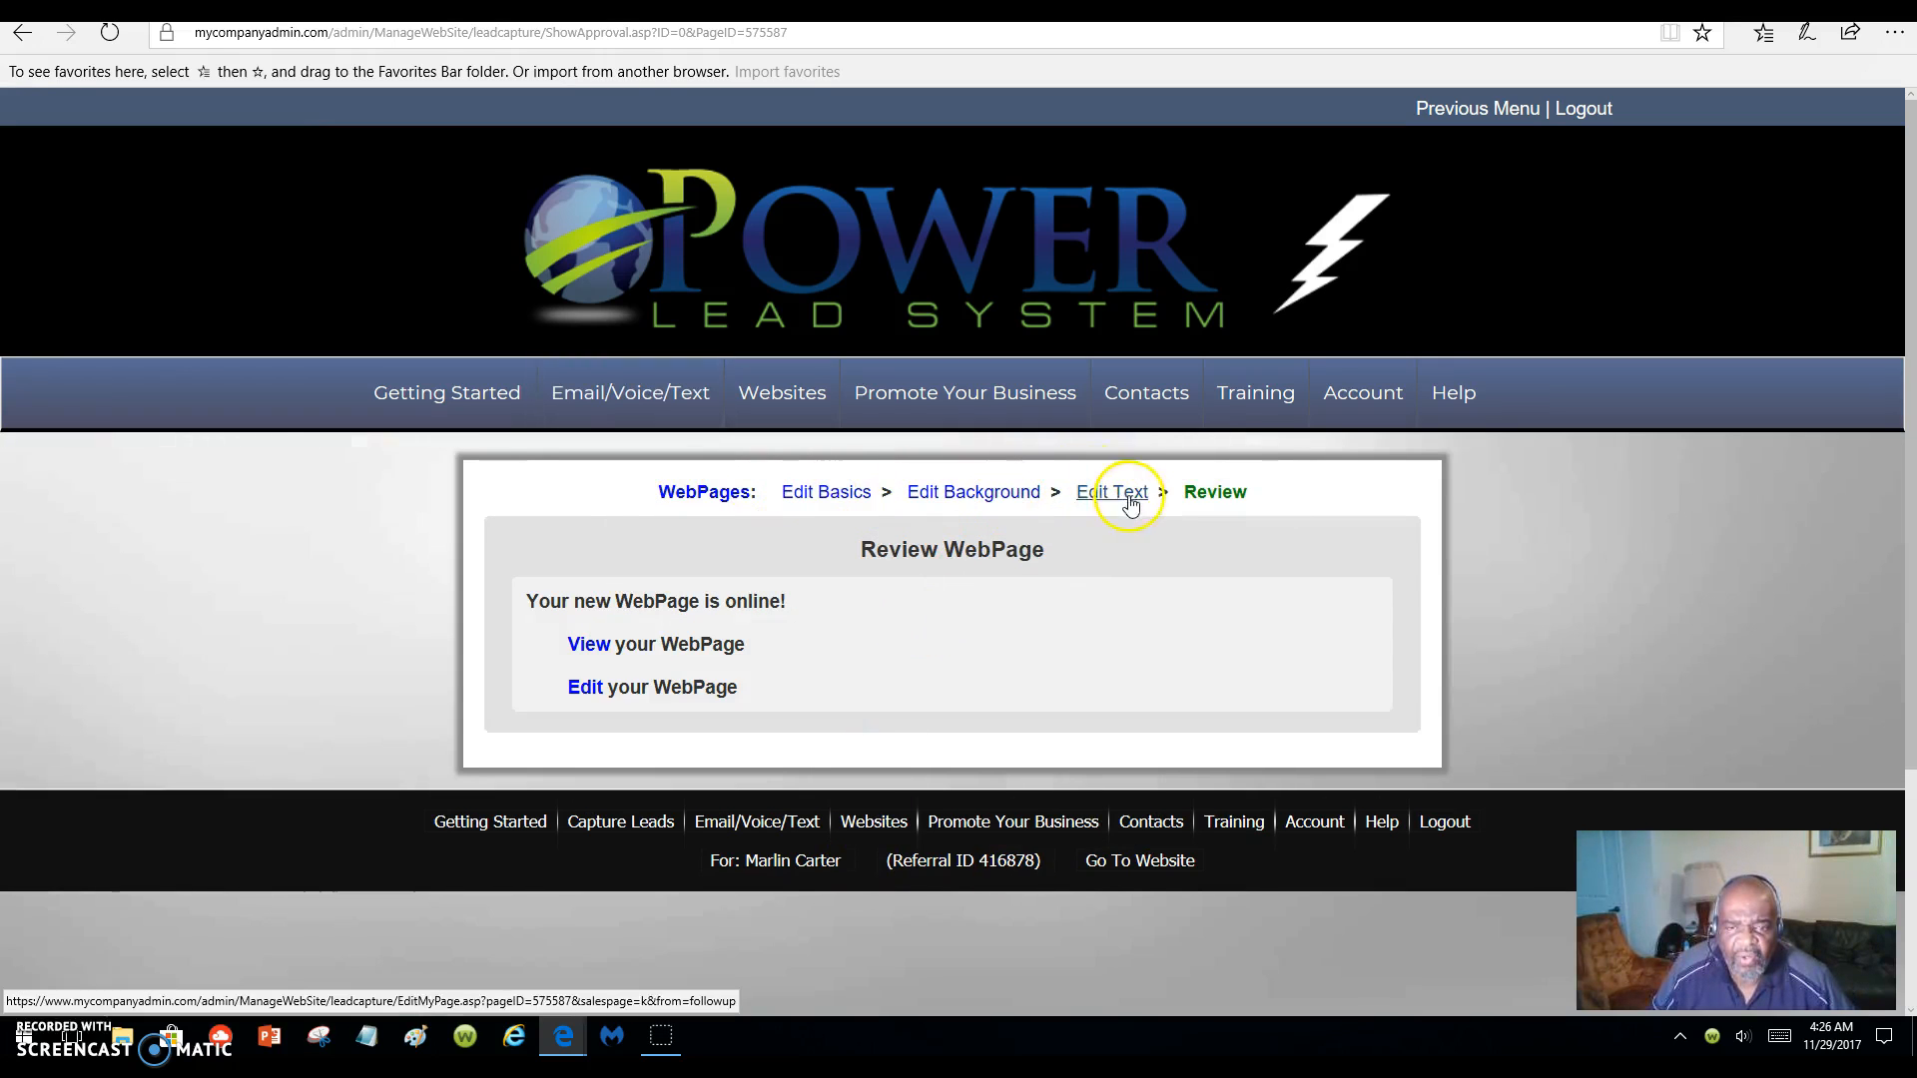
- View the published web page, reload it to check the new background, and return to the review stage
left_click(614, 649)
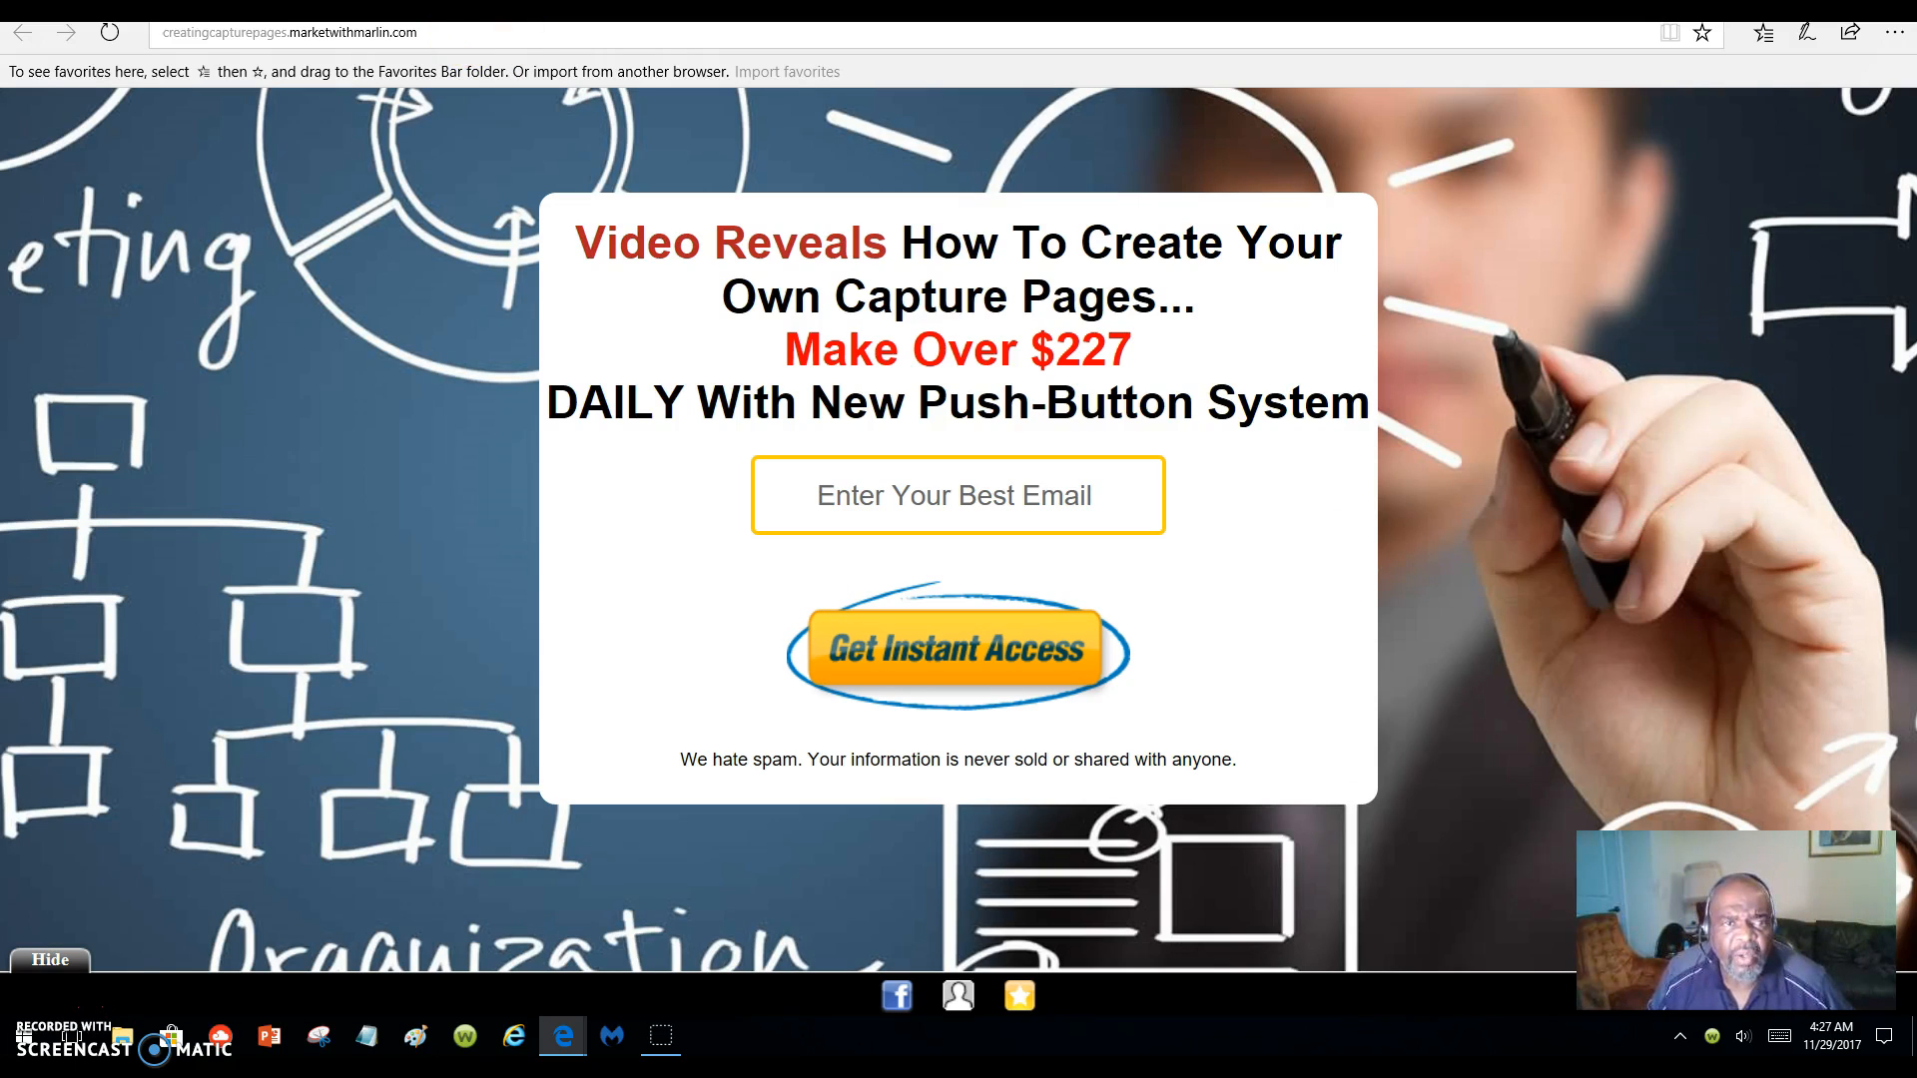
left_click(110, 35)
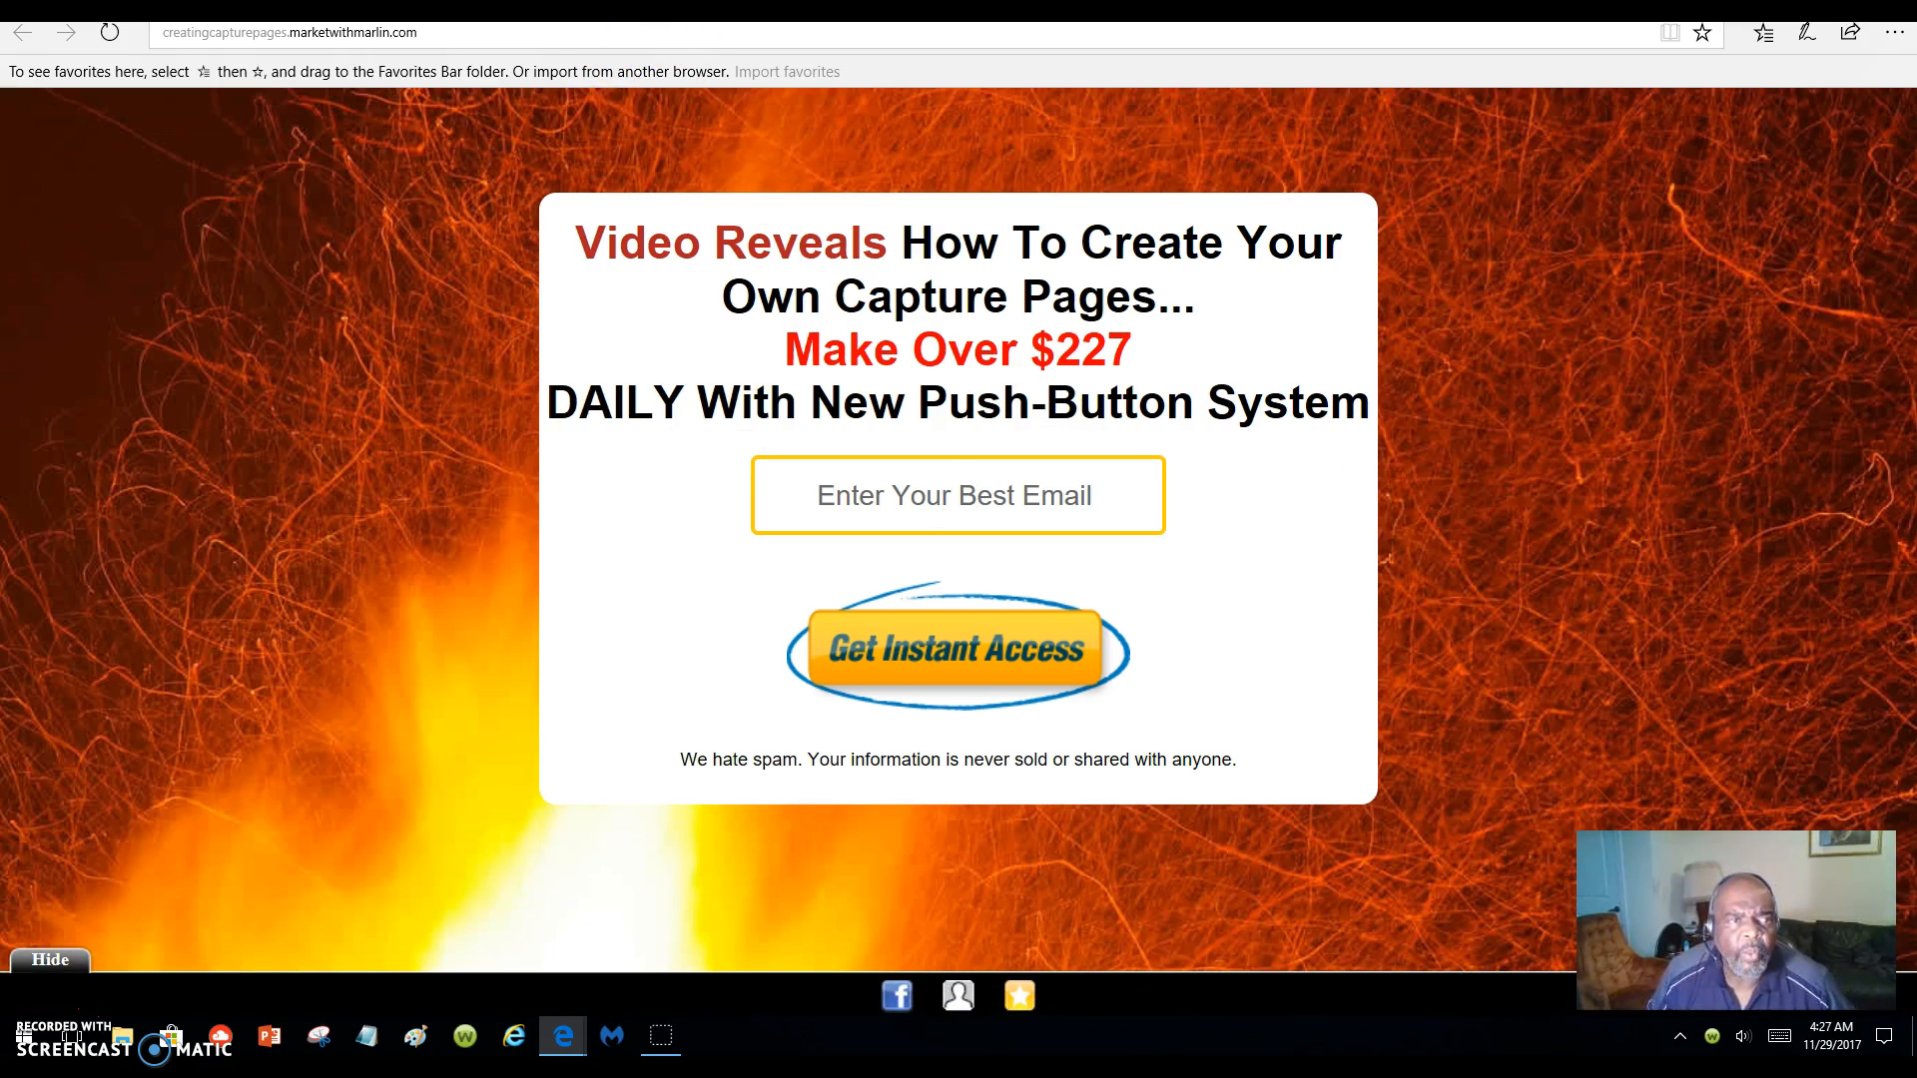
left_click(150, 12)
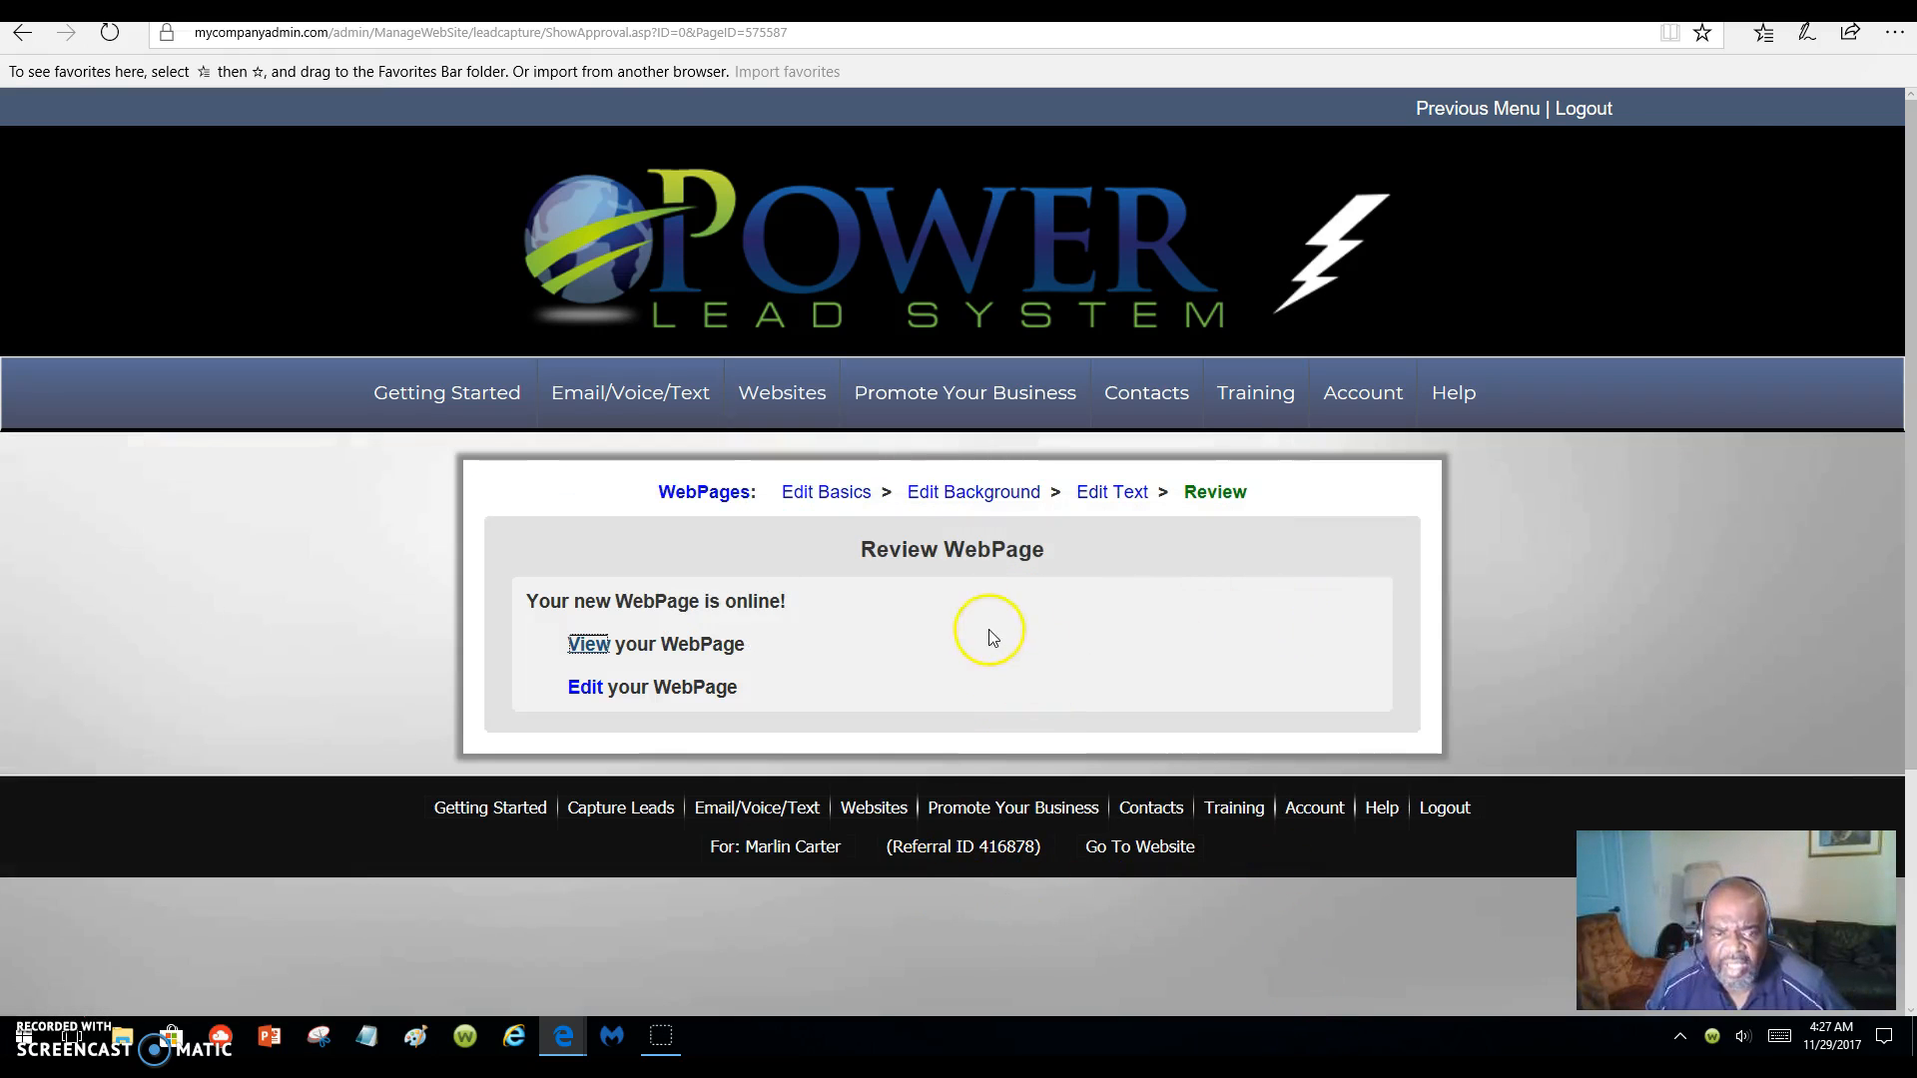
- In the web page's basic settings, select the autoresponder campaign 2017 Lead Lightning Referral Link B [Primary] (email only) for opt-in leads
left_click(820, 496)
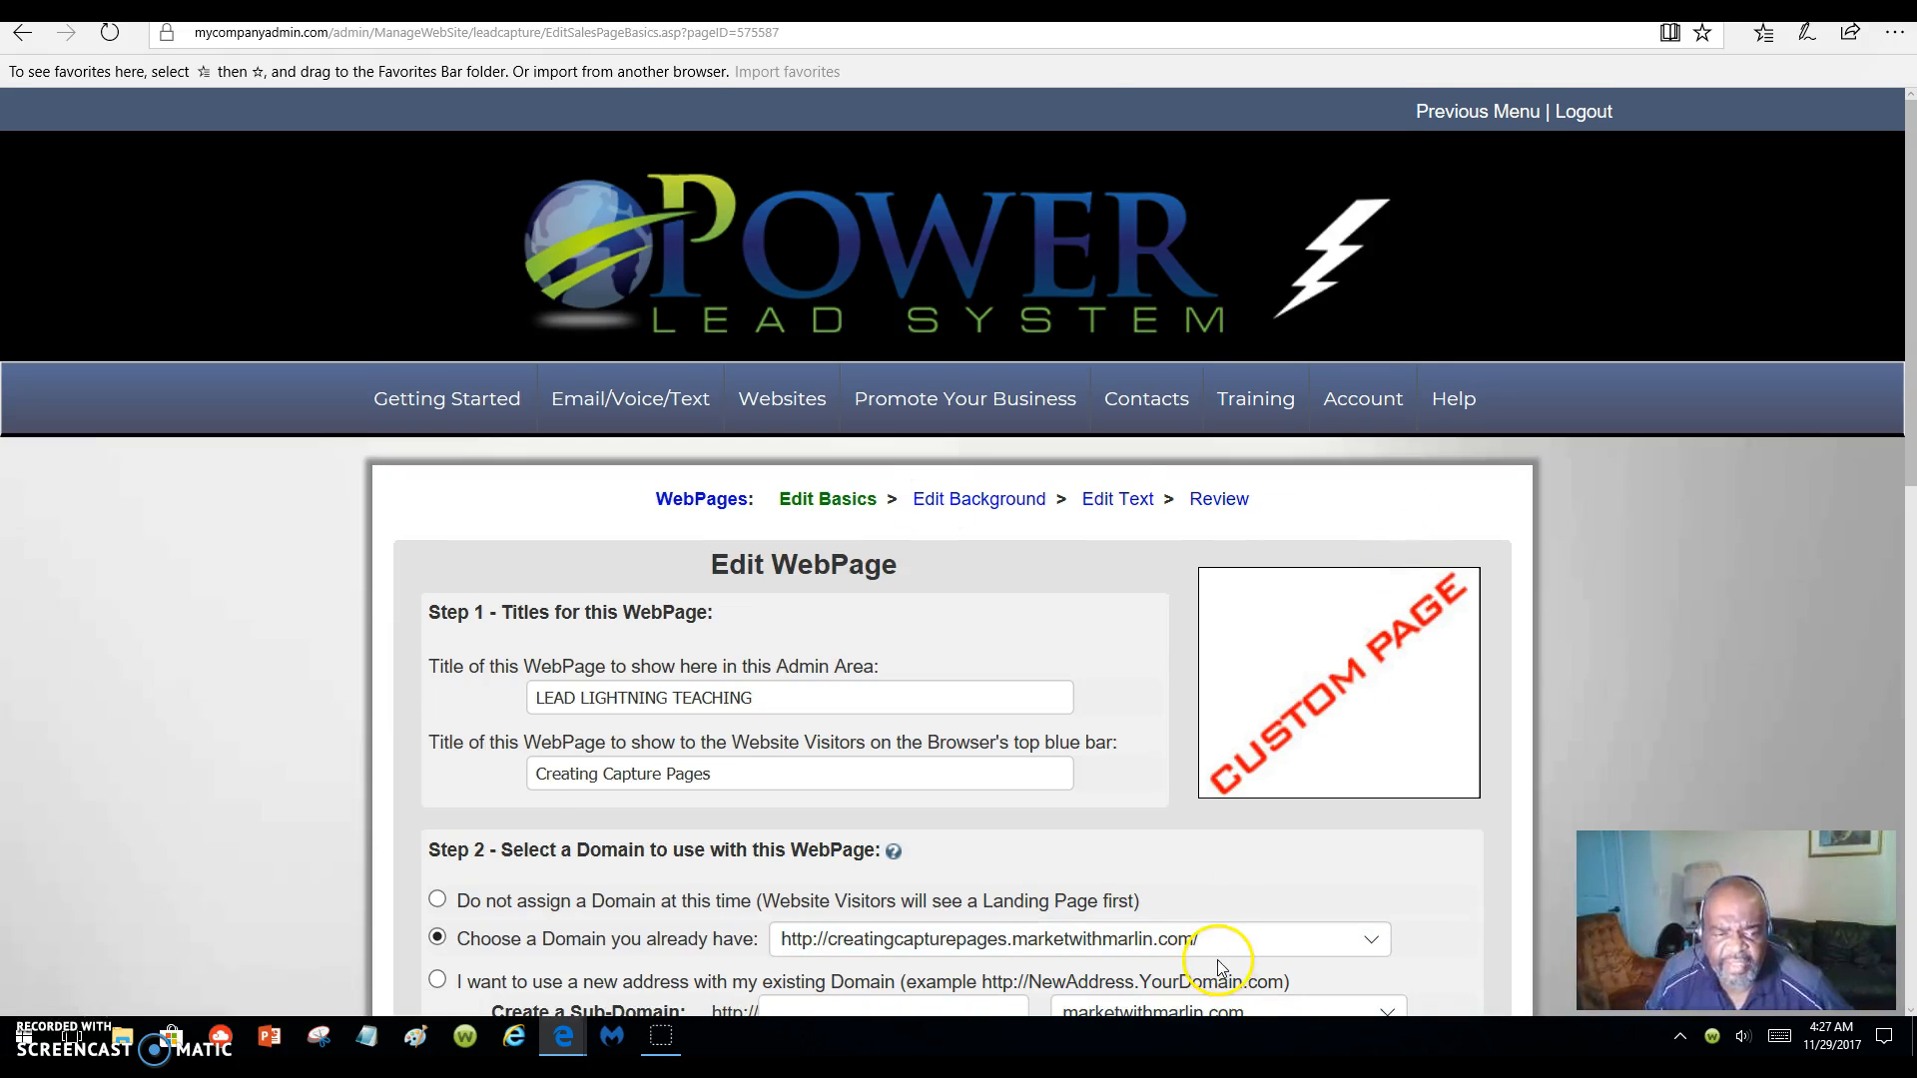
scroll(650, 486, "down", 3)
left_click(853, 341)
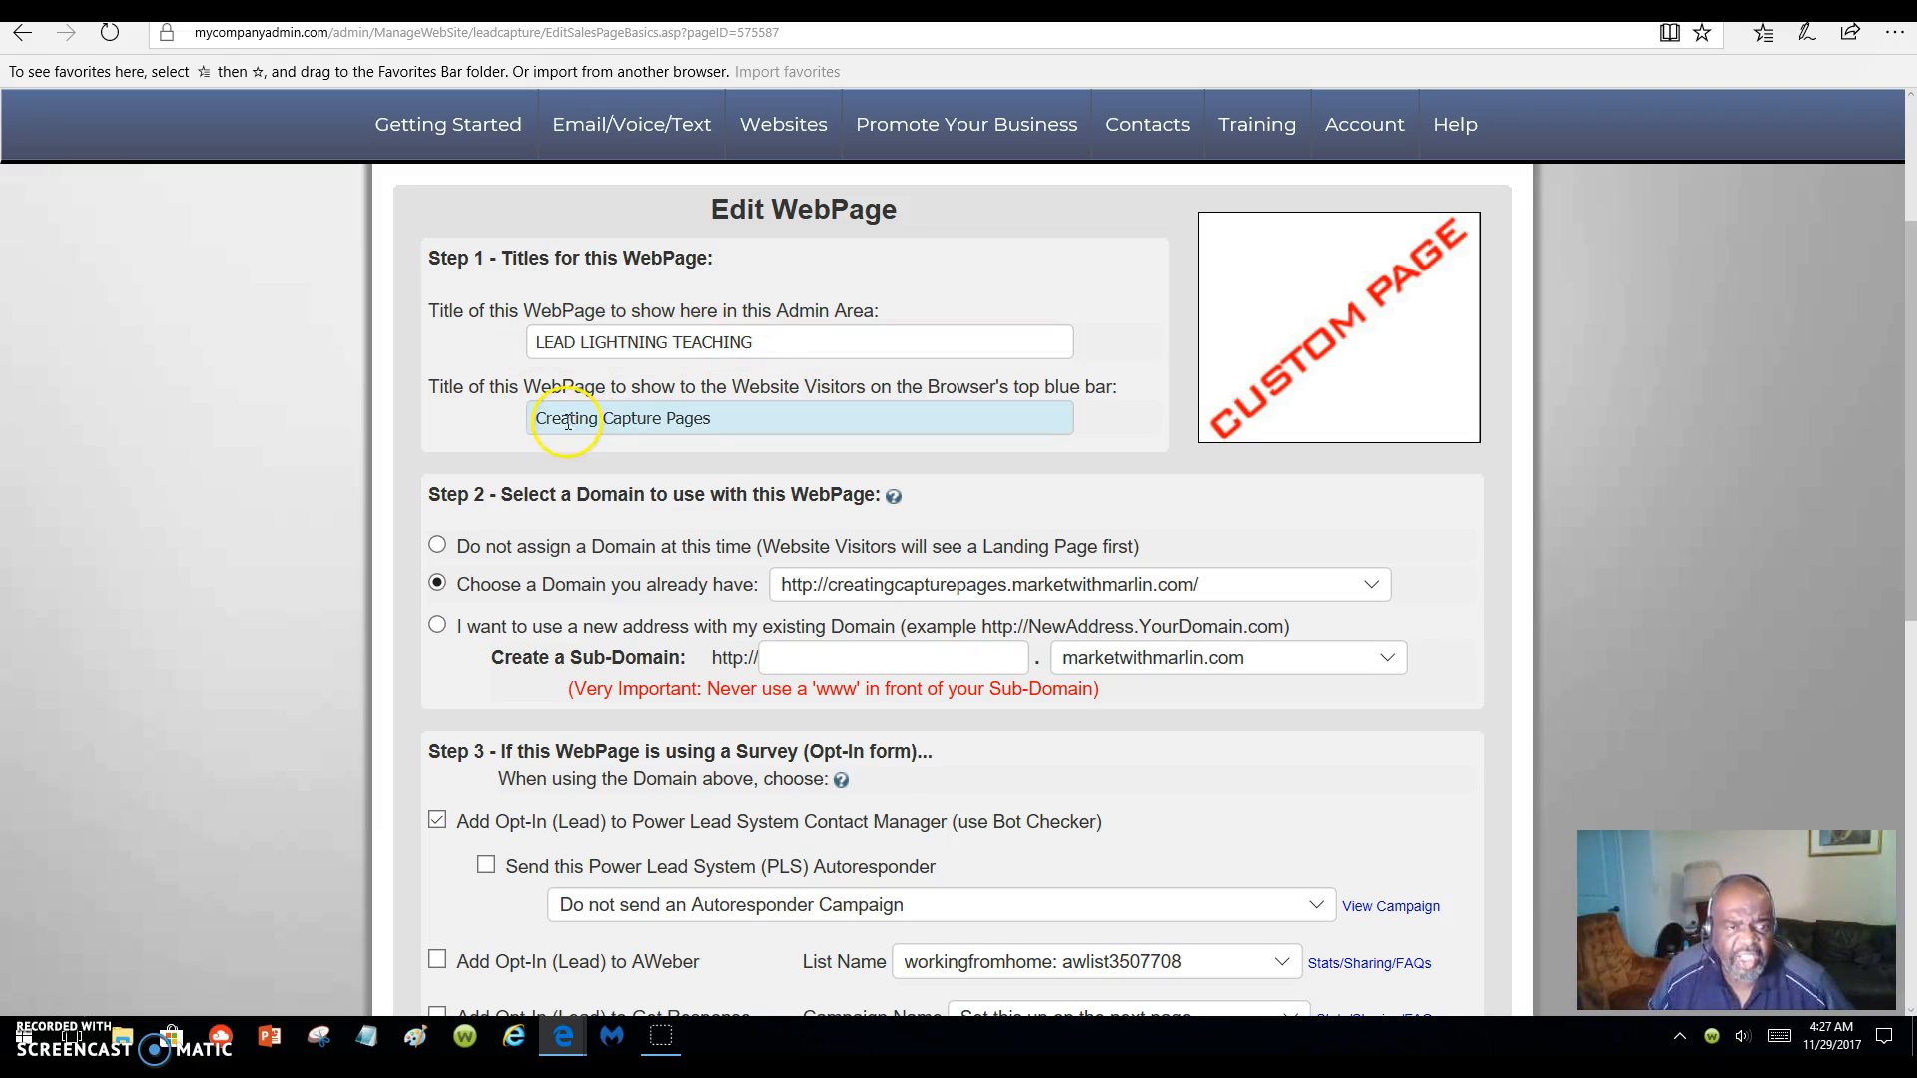
scroll(1380, 759, "down", 4)
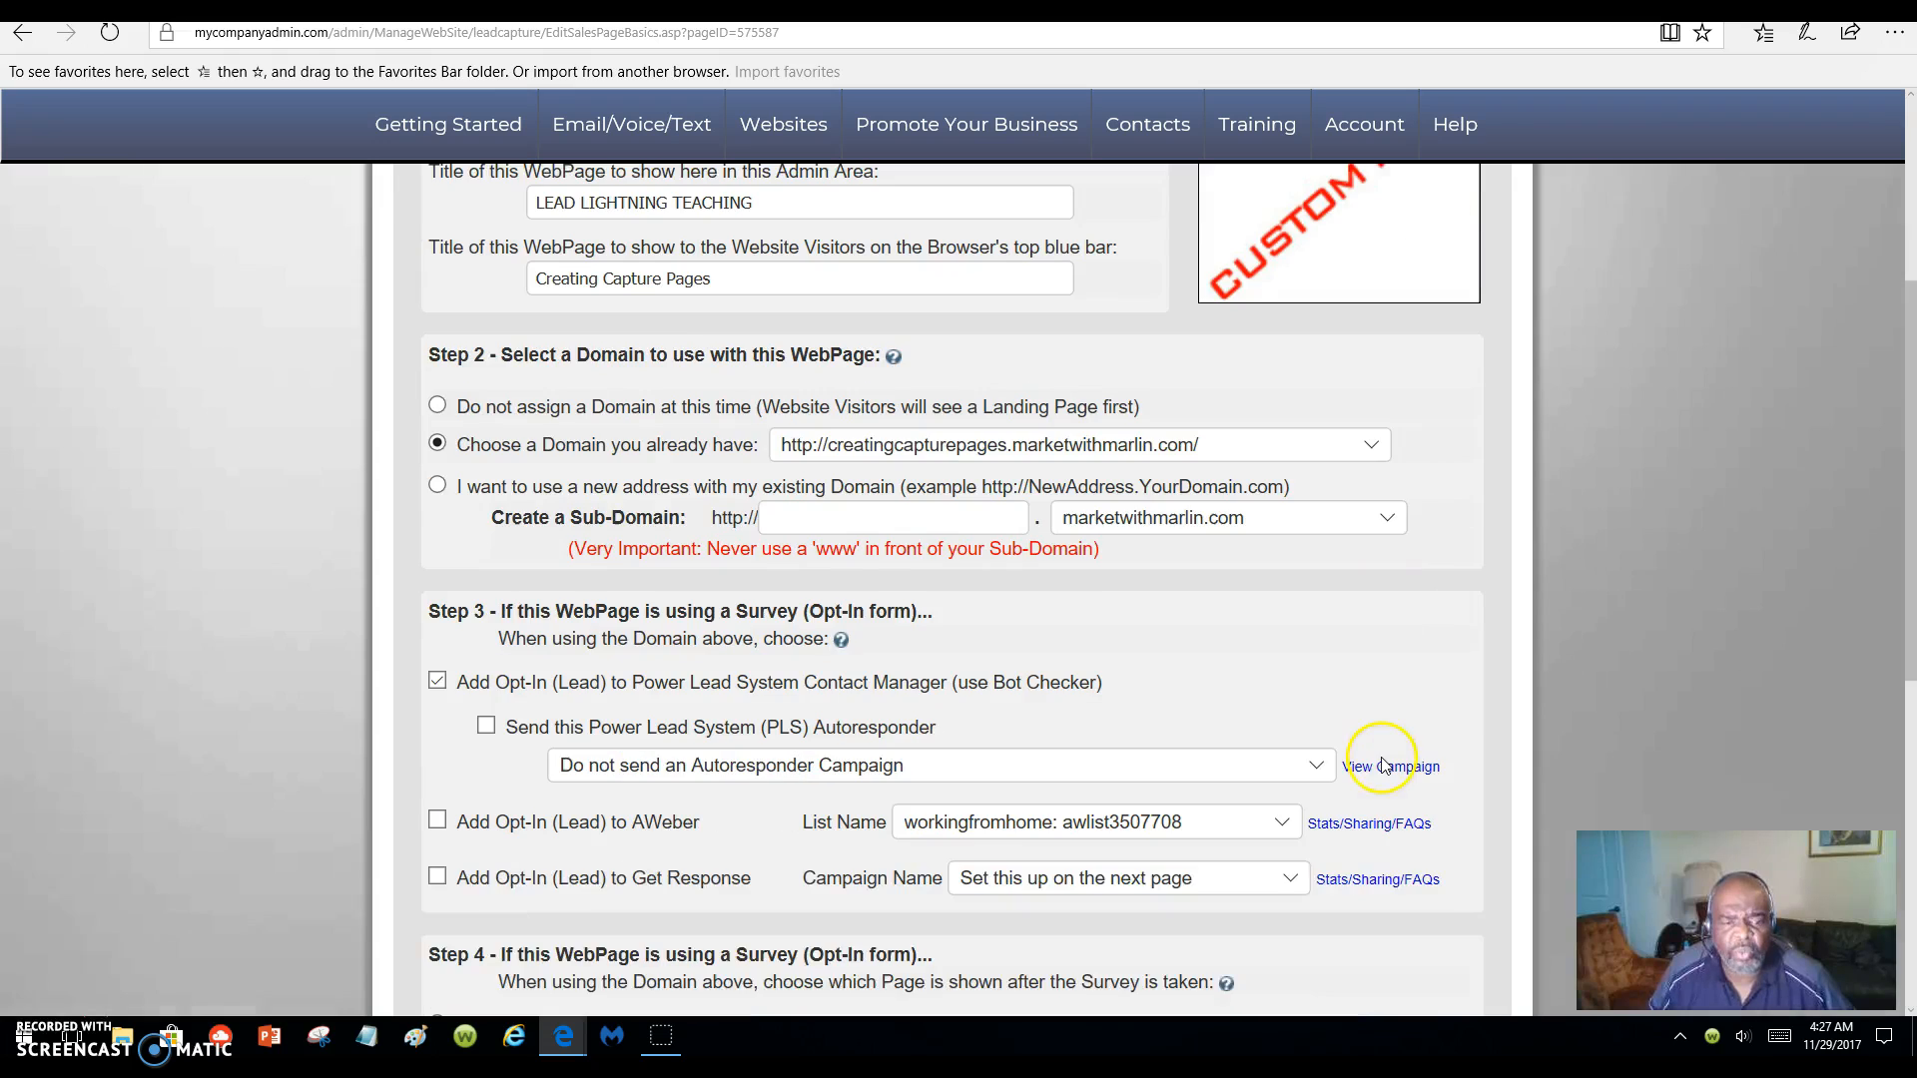
scroll(1380, 748, "down", 2)
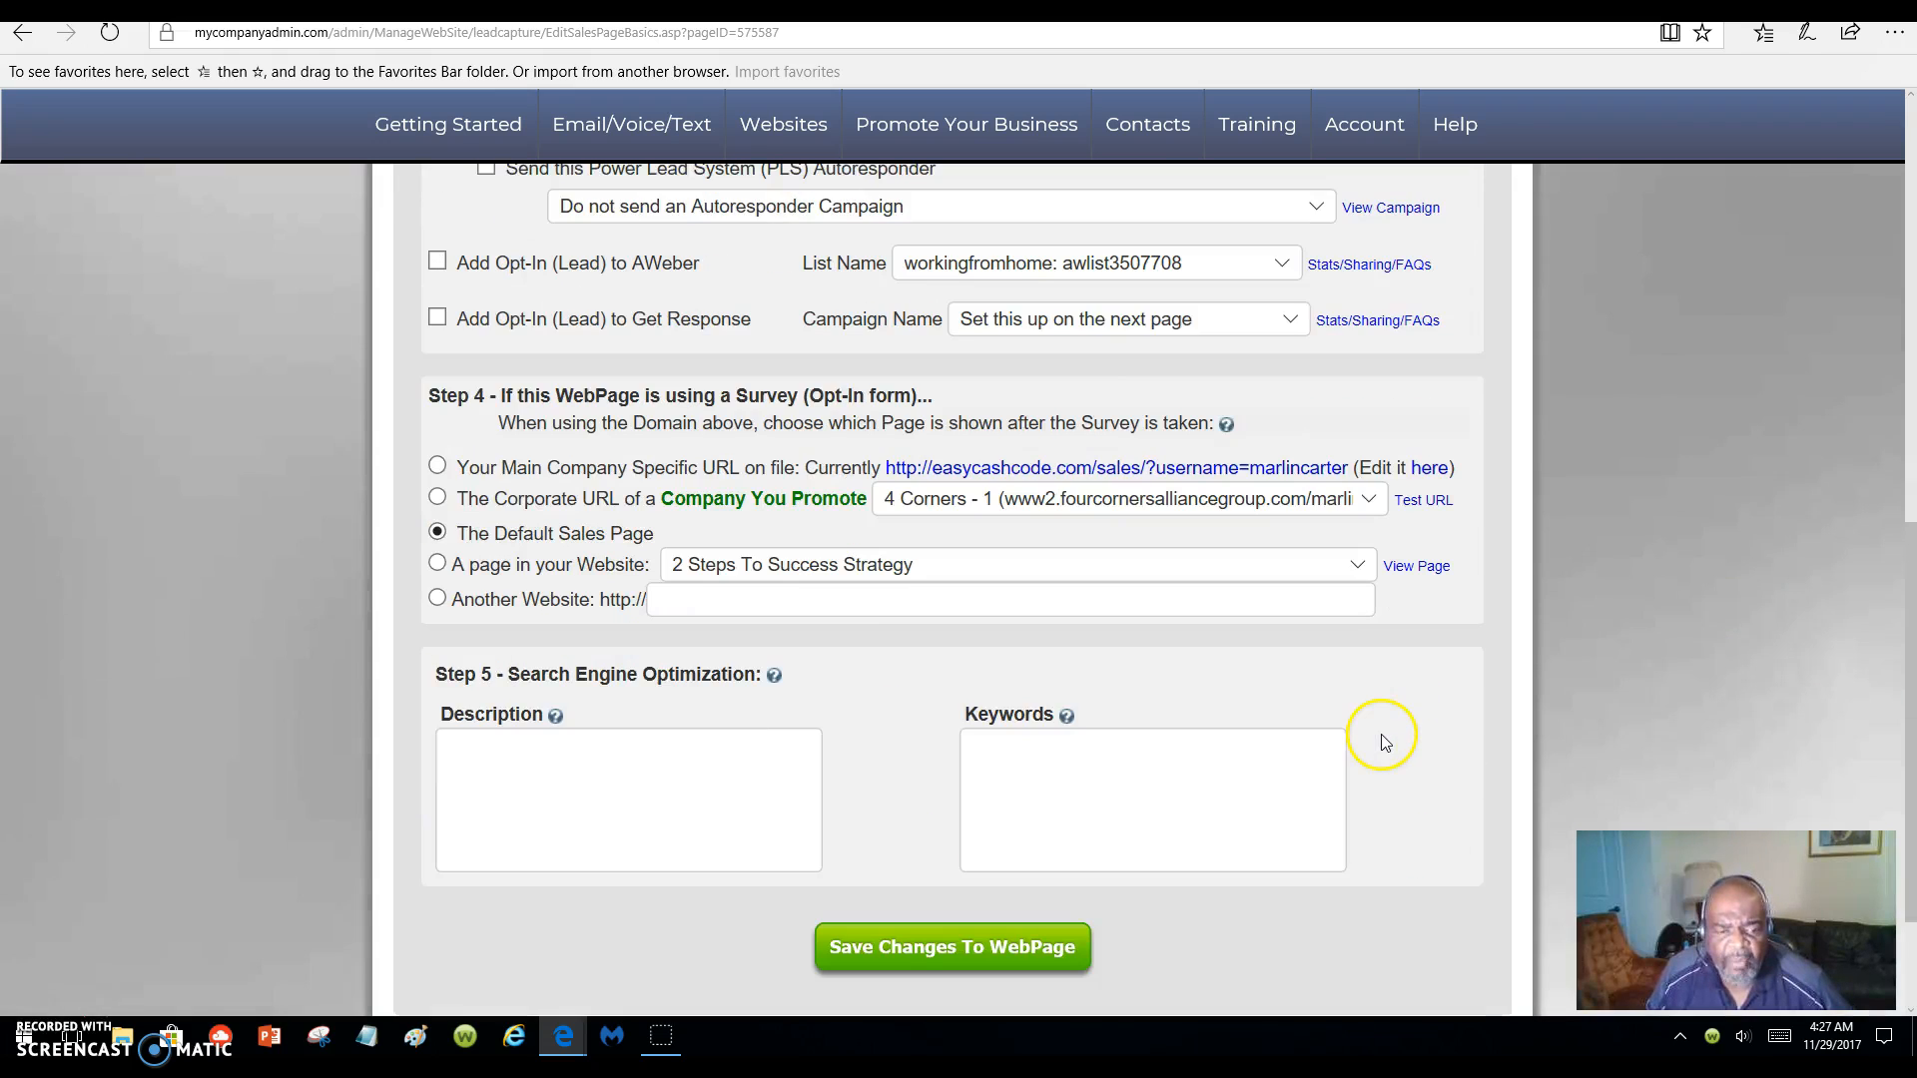
scroll(1338, 719, "up", 1)
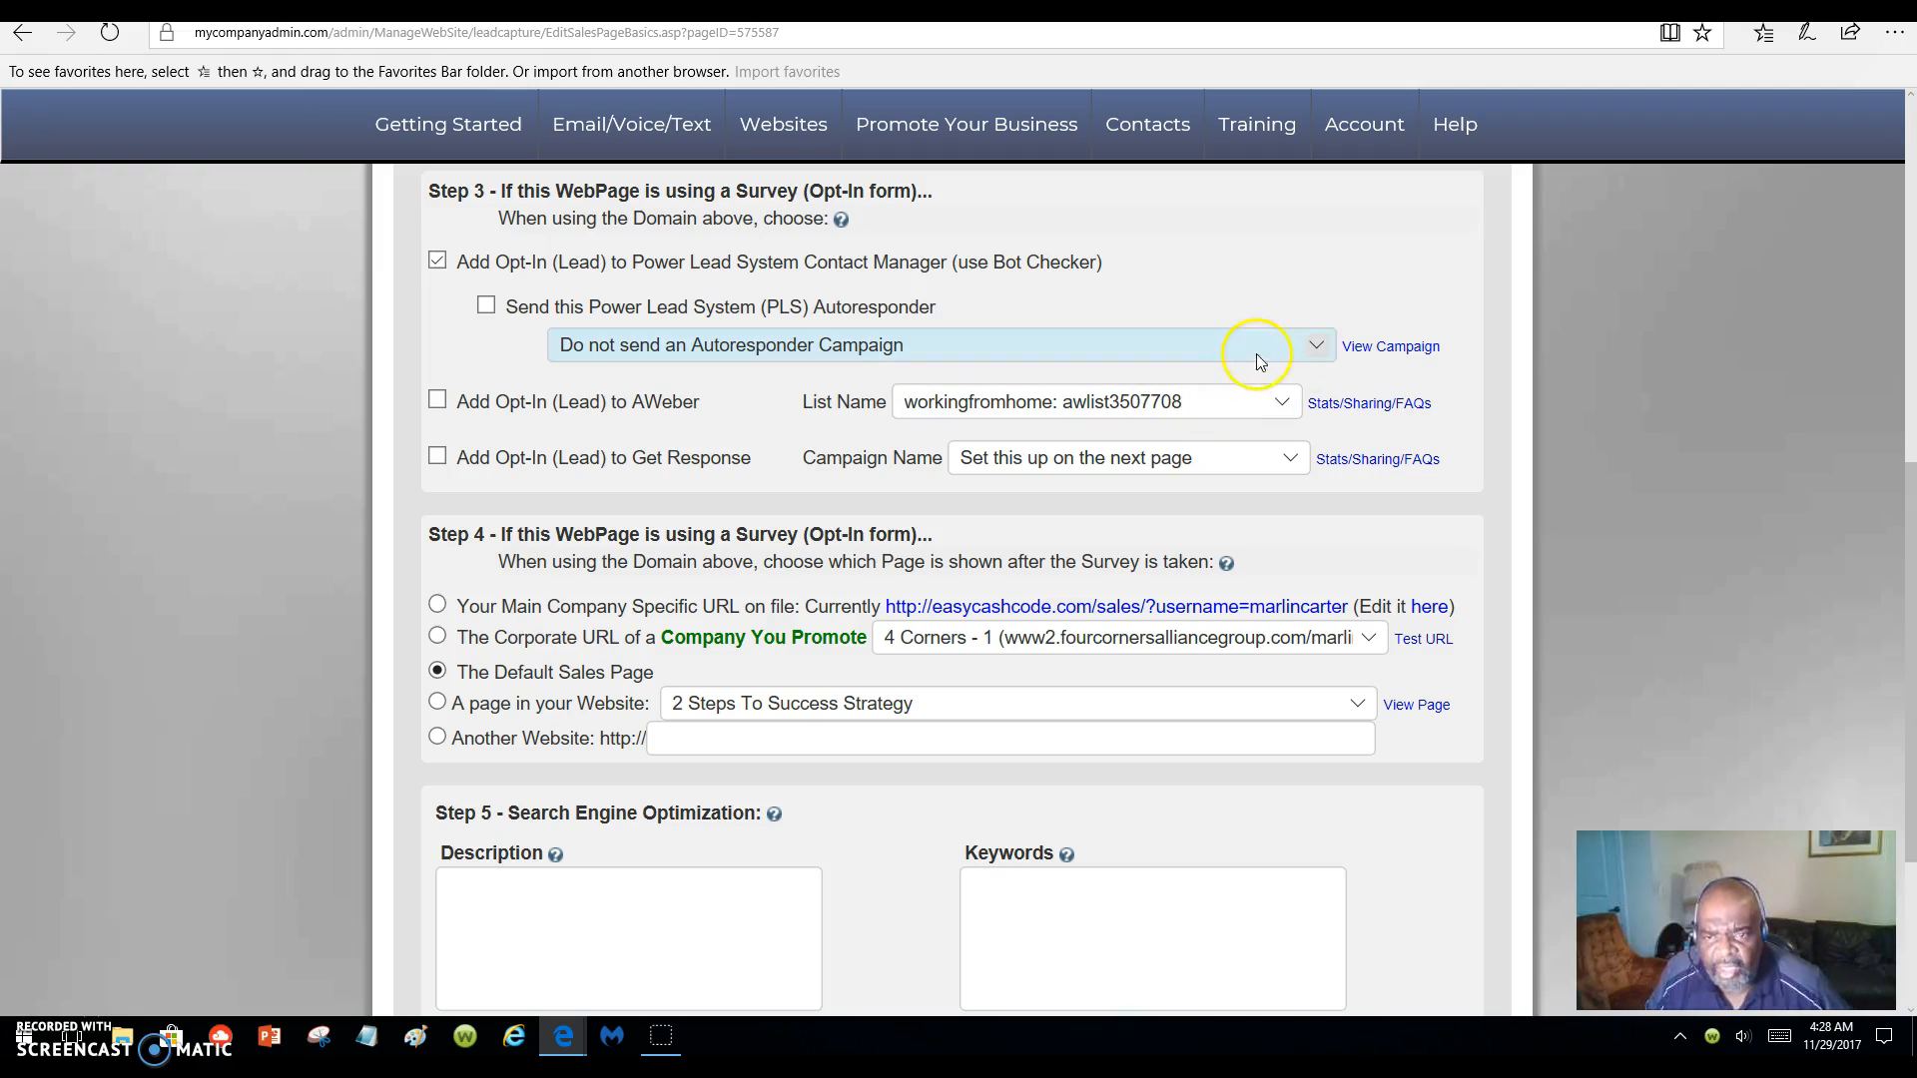
left_click(1318, 346)
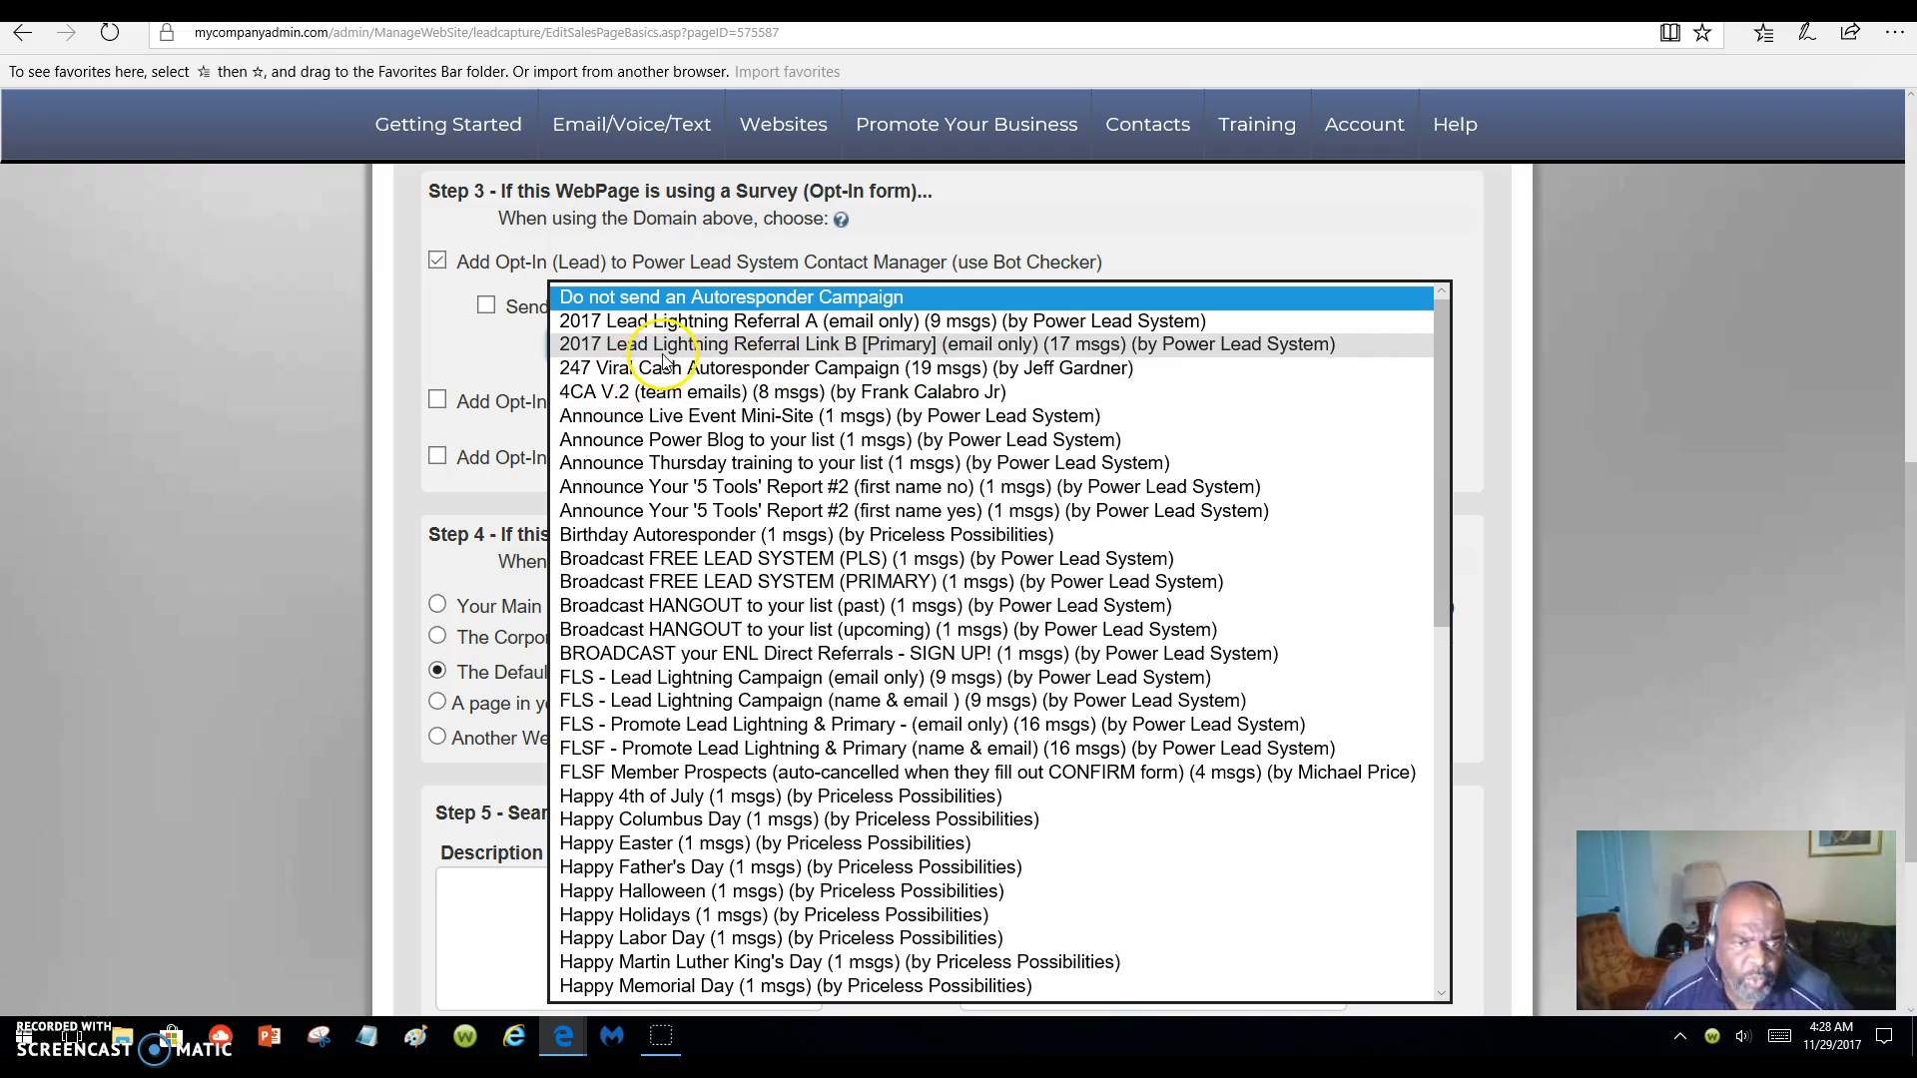
left_click(914, 344)
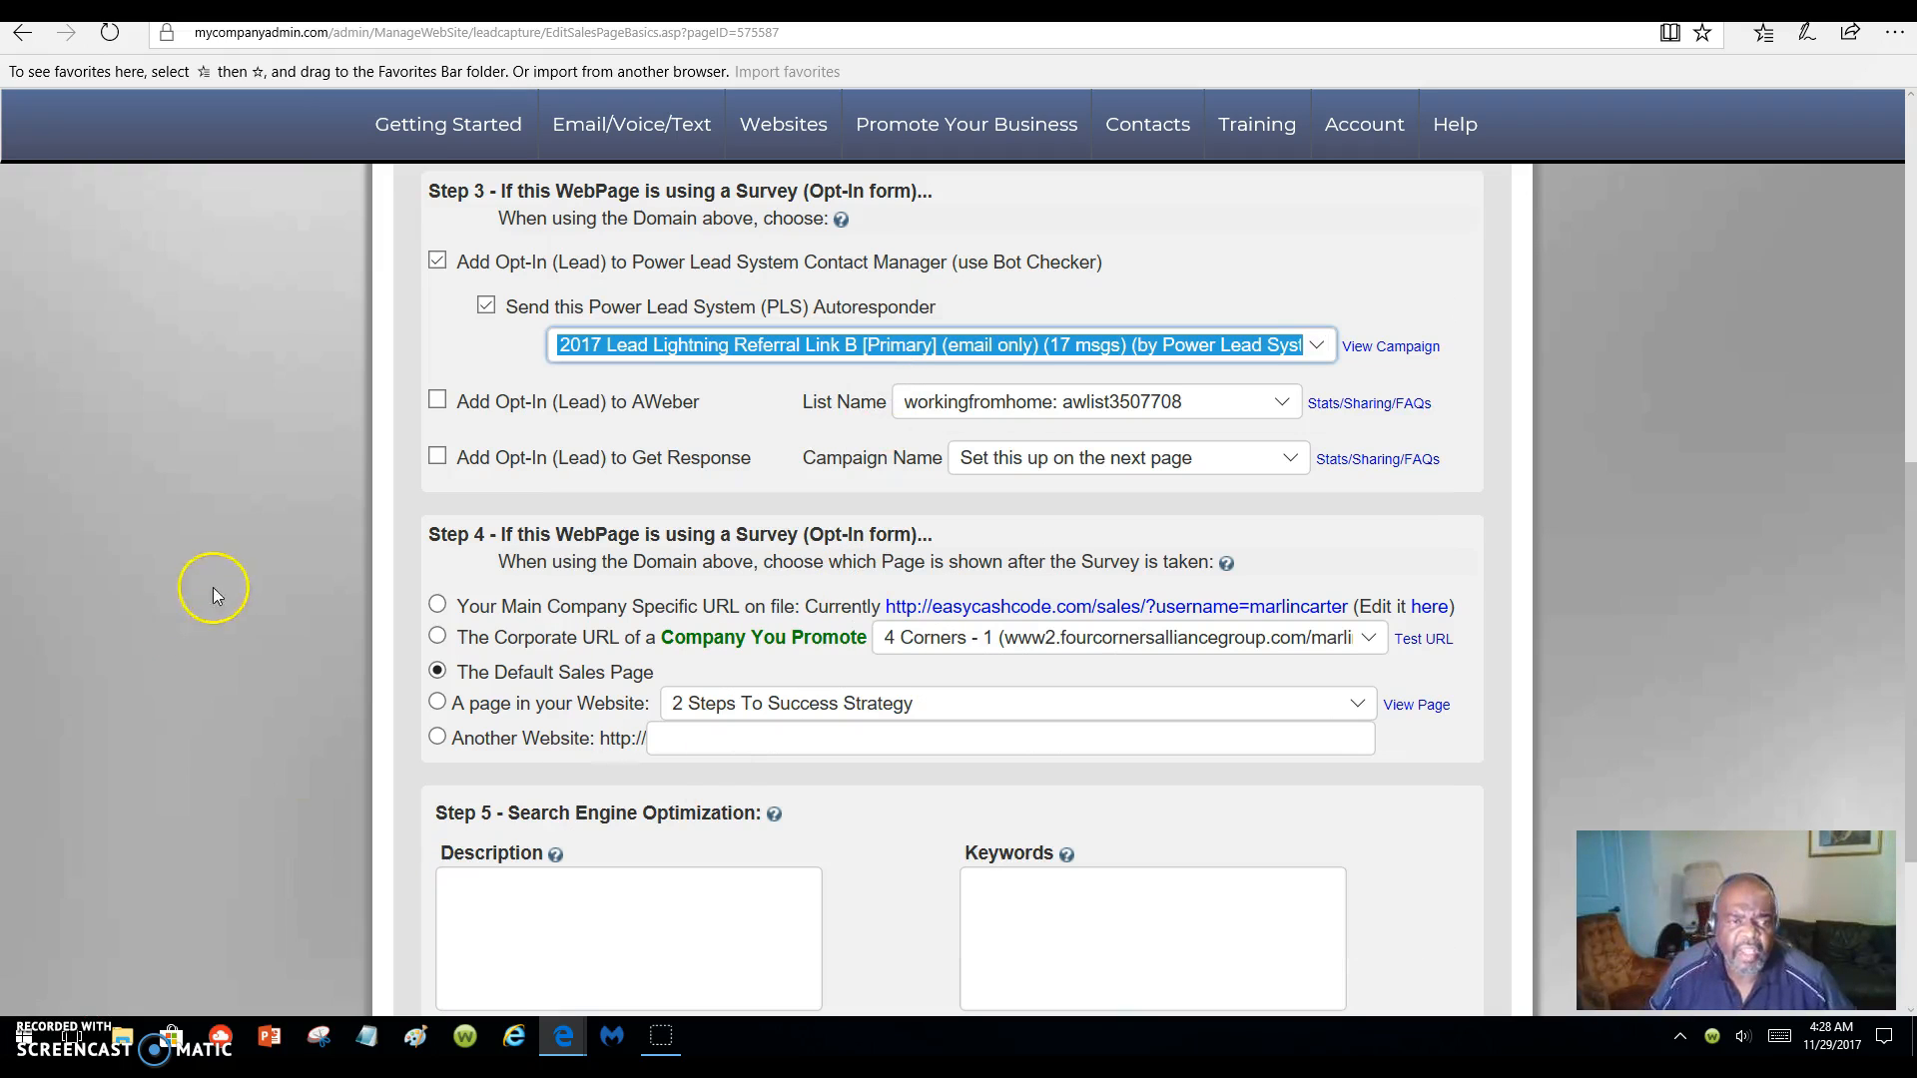
scroll(1304, 643, "down", 2)
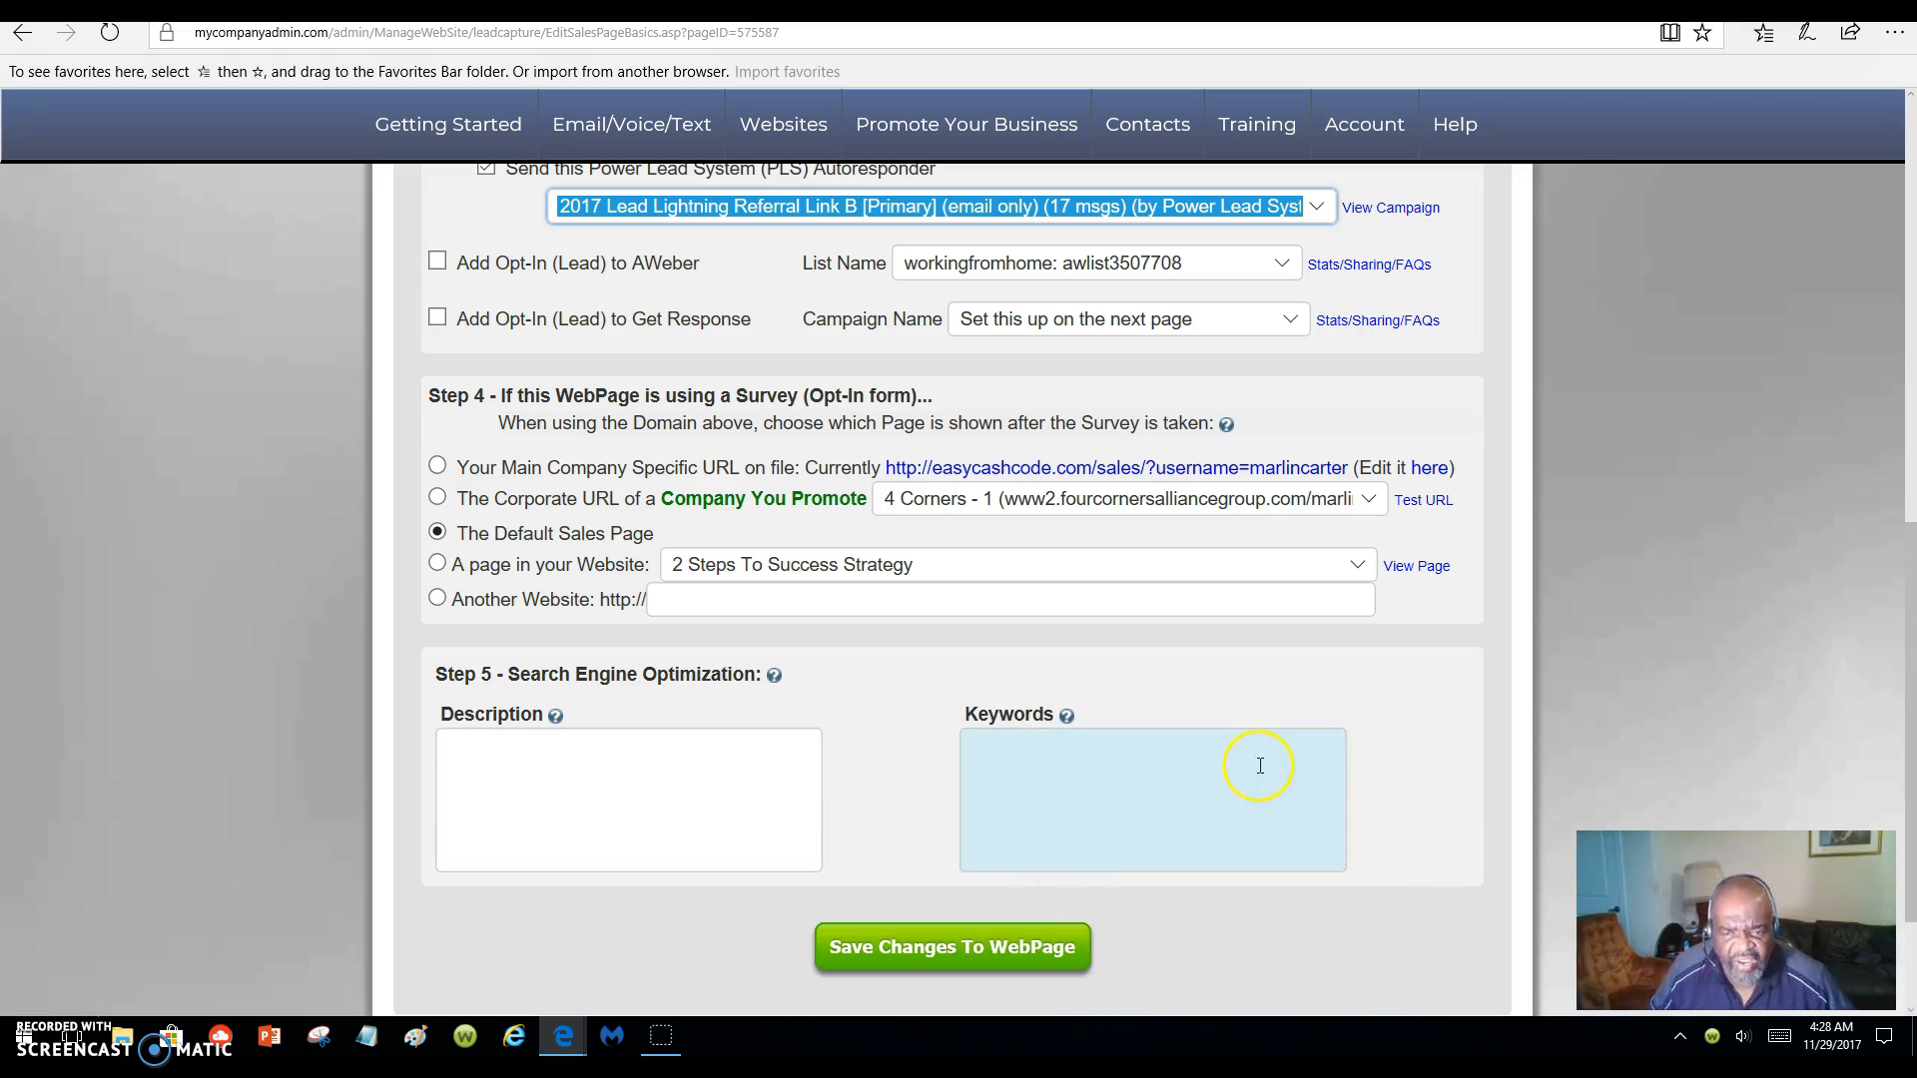
- Go to the My WebPages list, look through its entries and bring up the webpage and domain management options
scroll(1668, 769, "up", 4)
scroll(1669, 769, "up", 5)
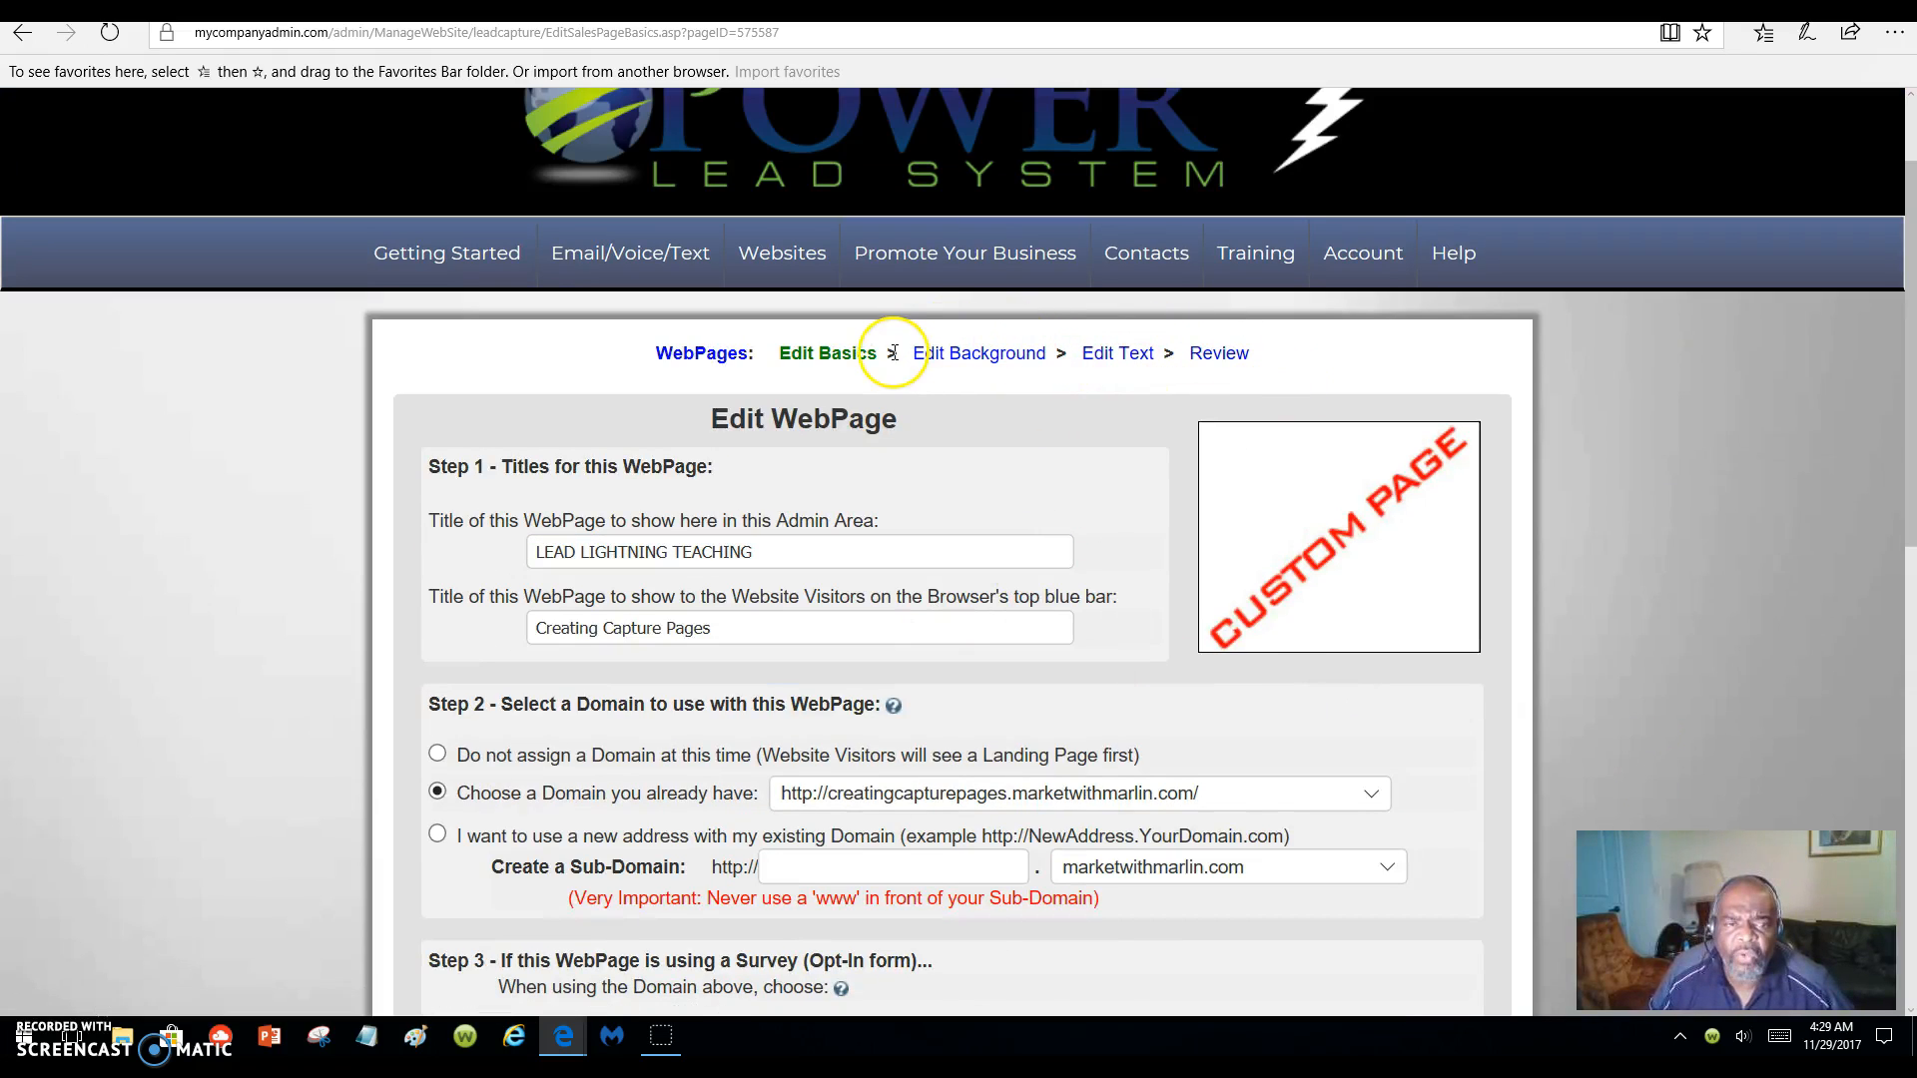
left_click(701, 357)
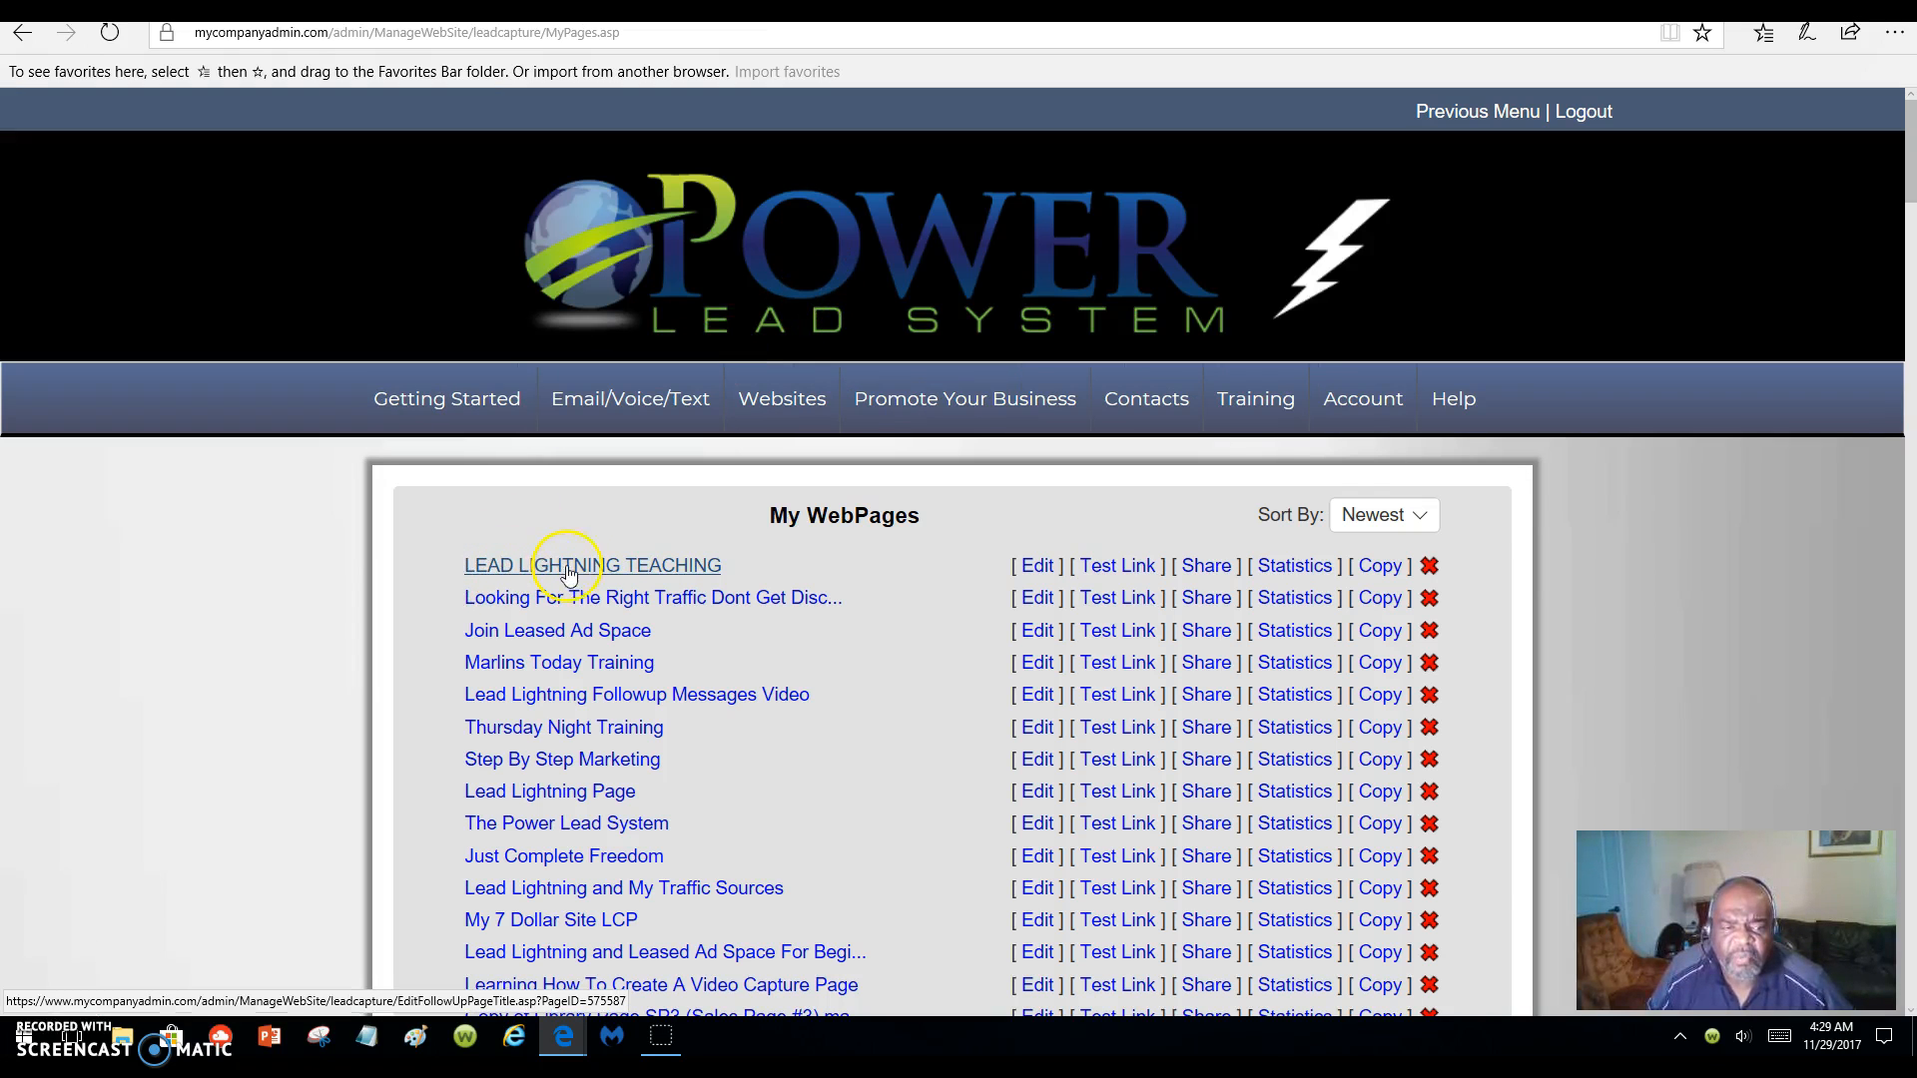
scroll(745, 665, "down", 20)
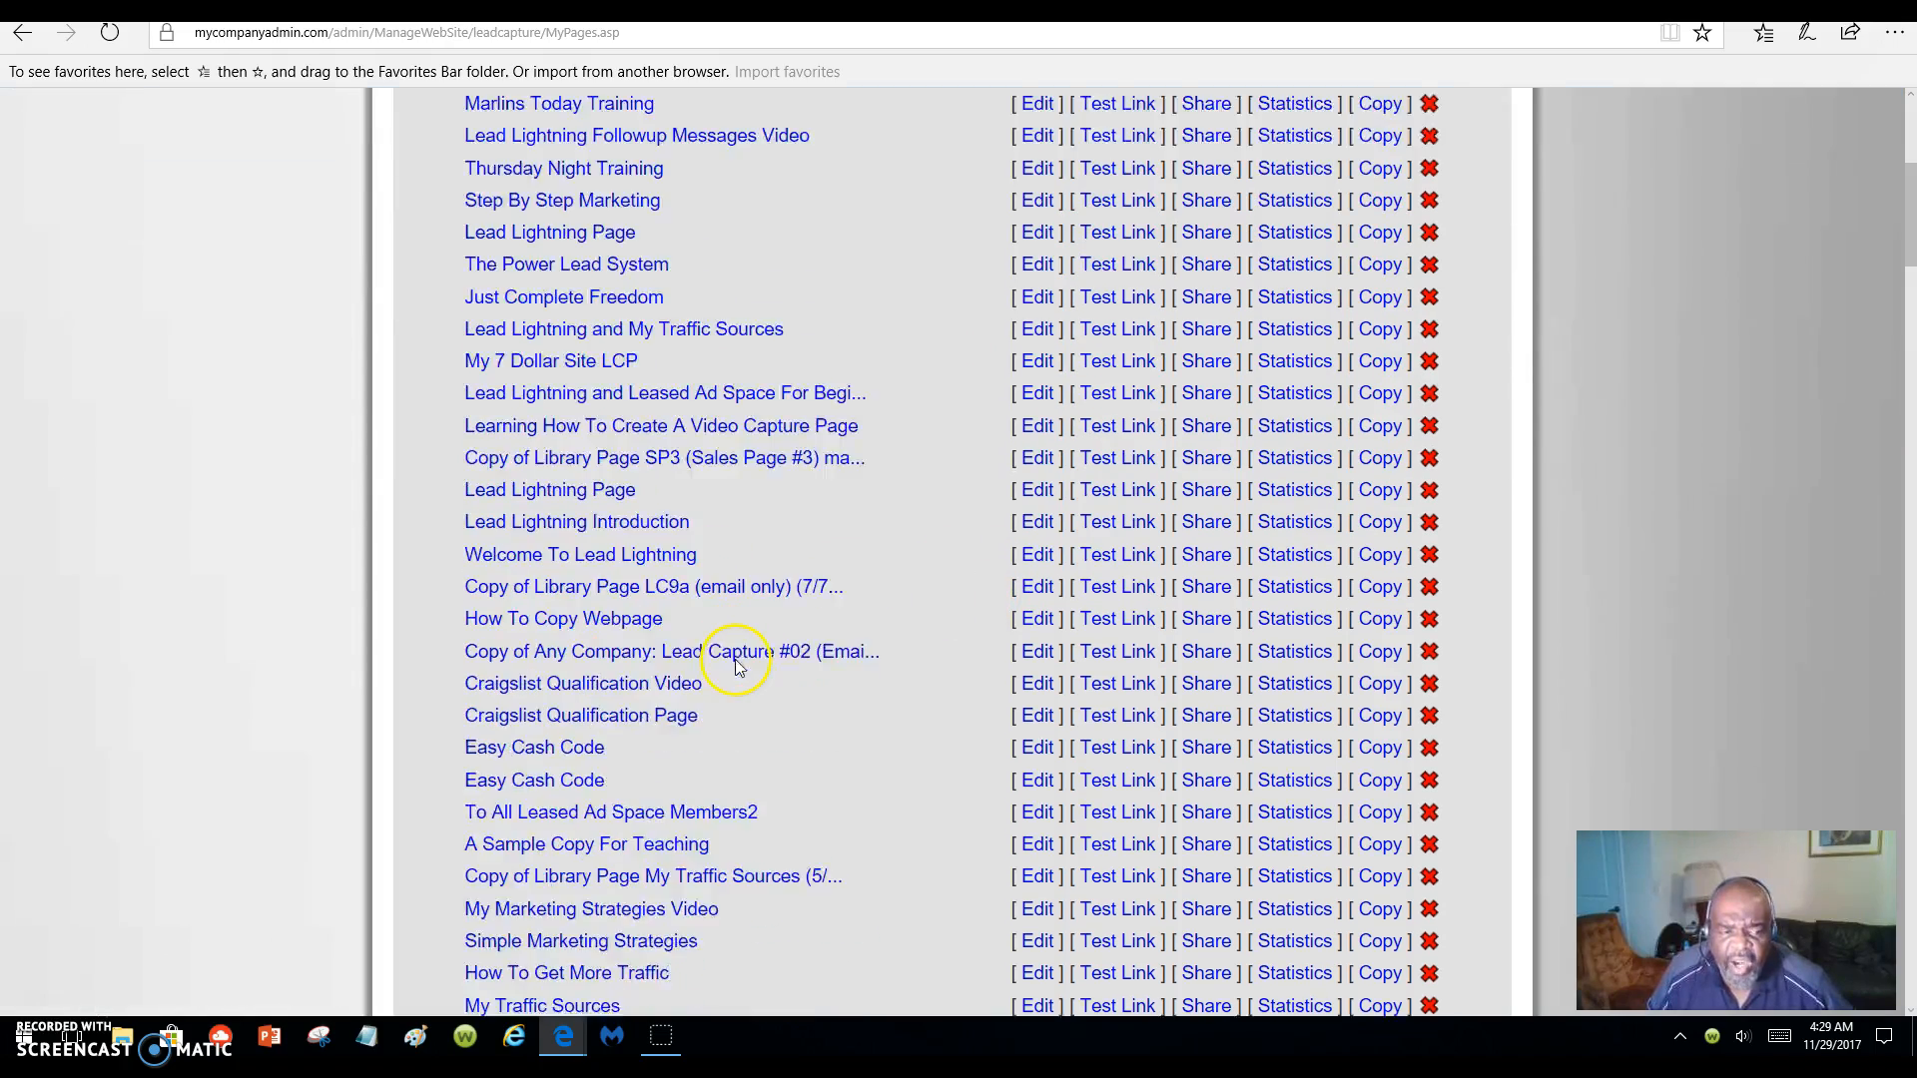
scroll(744, 665, "down", 7)
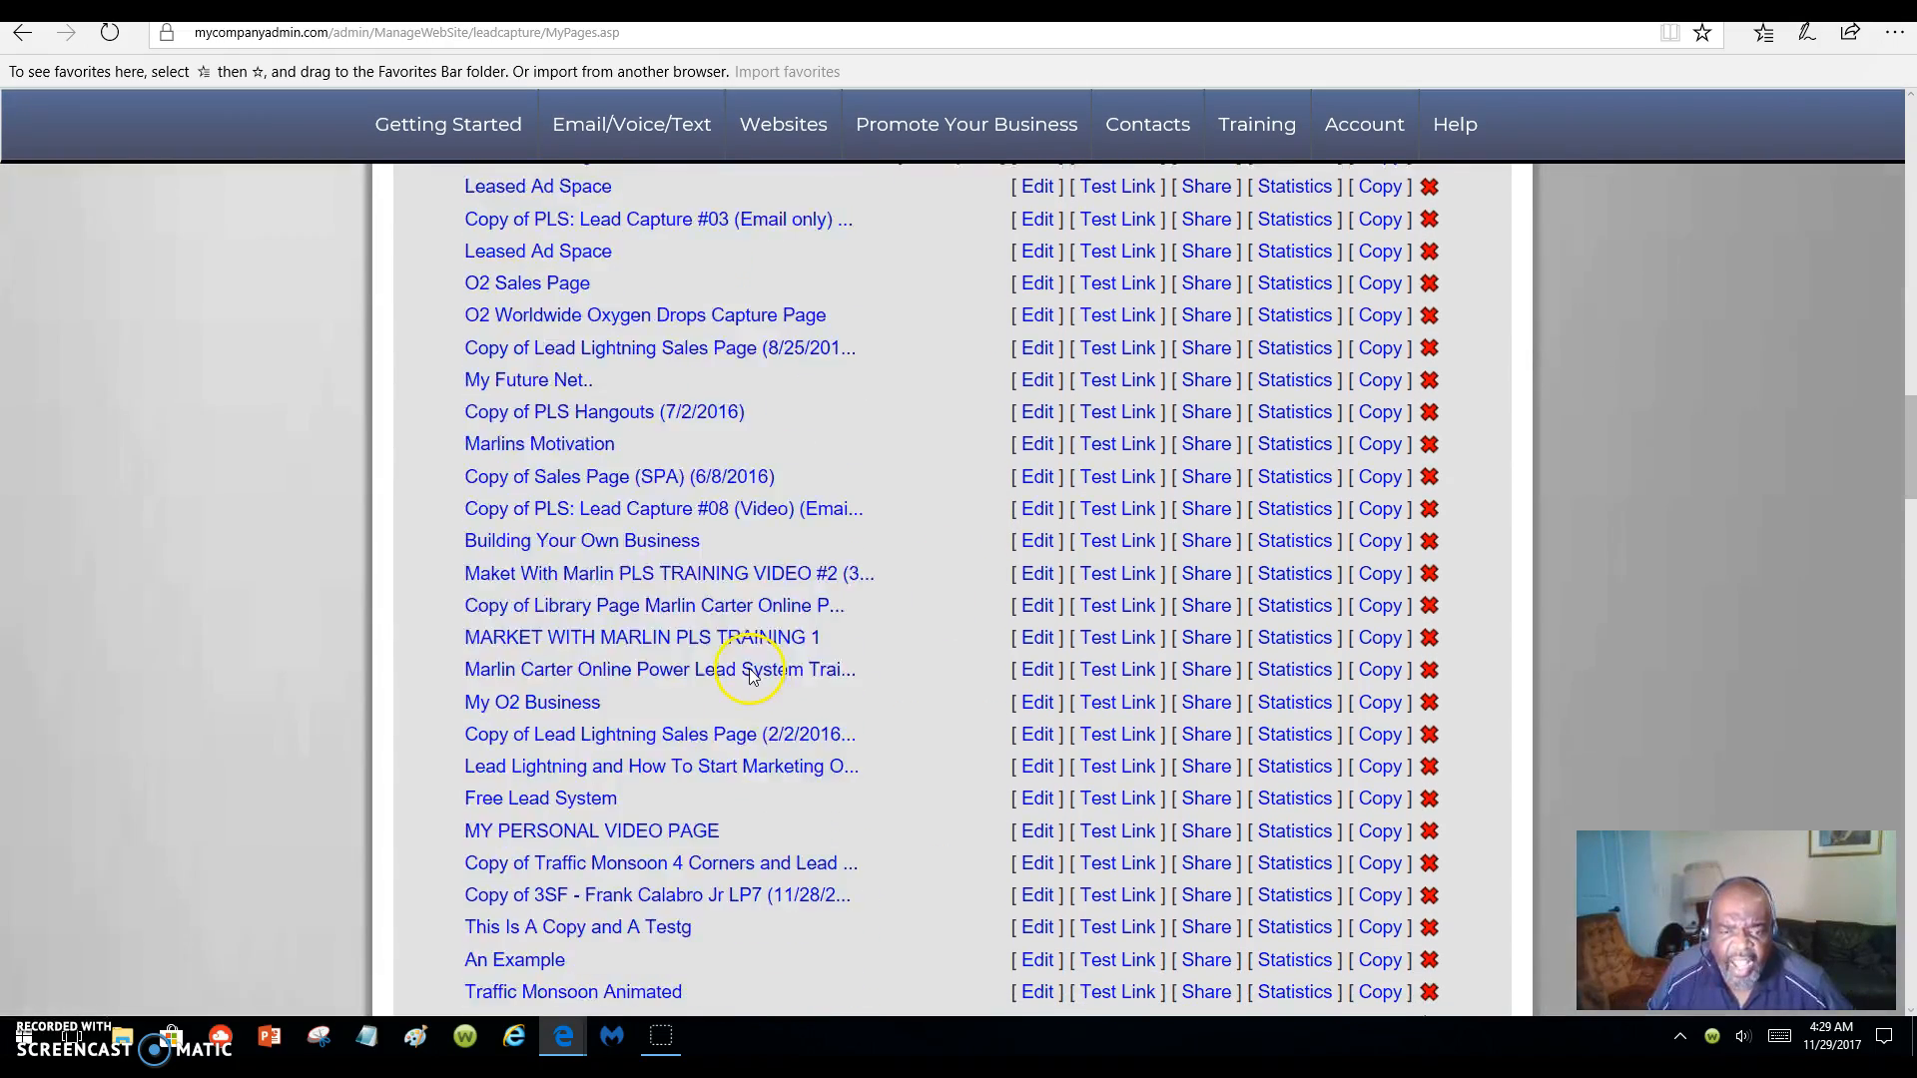
scroll(745, 664, "up", 7)
scroll(744, 677, "up", 20)
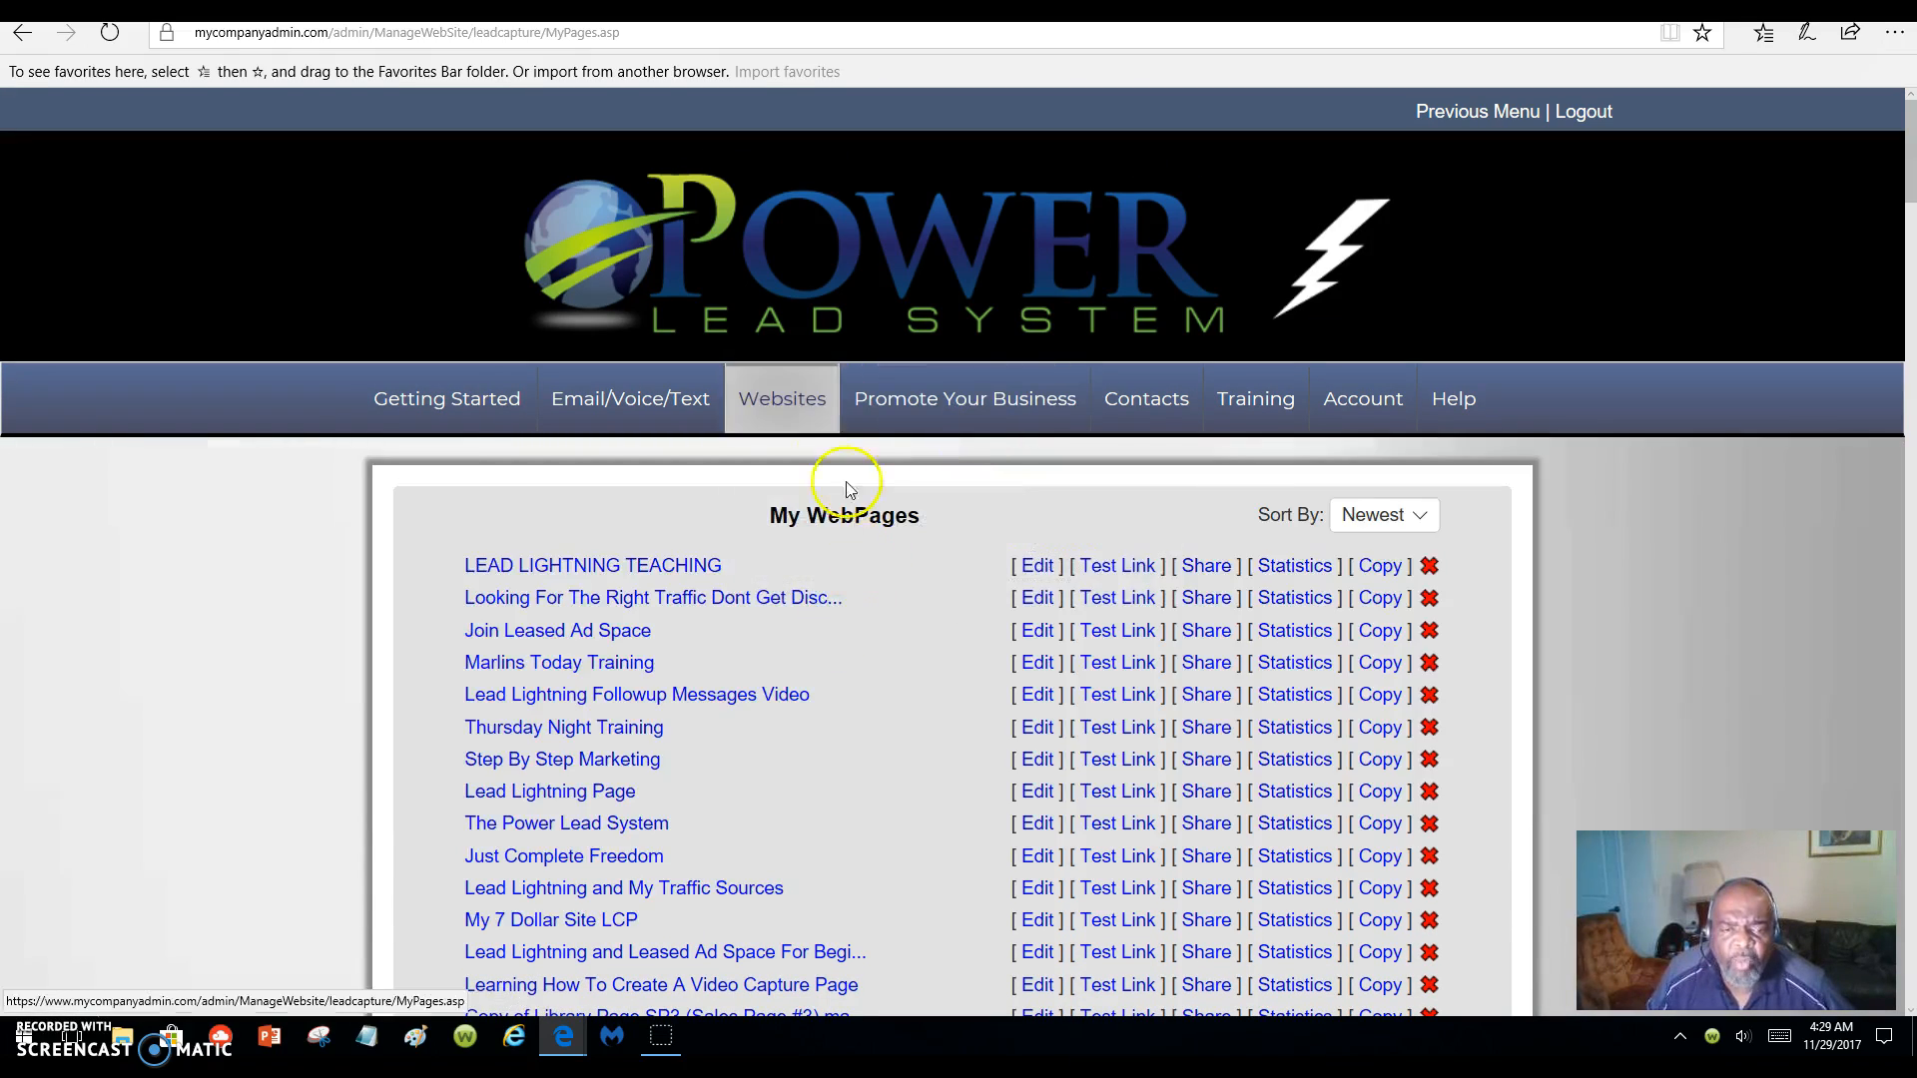
mouse_move(776, 404)
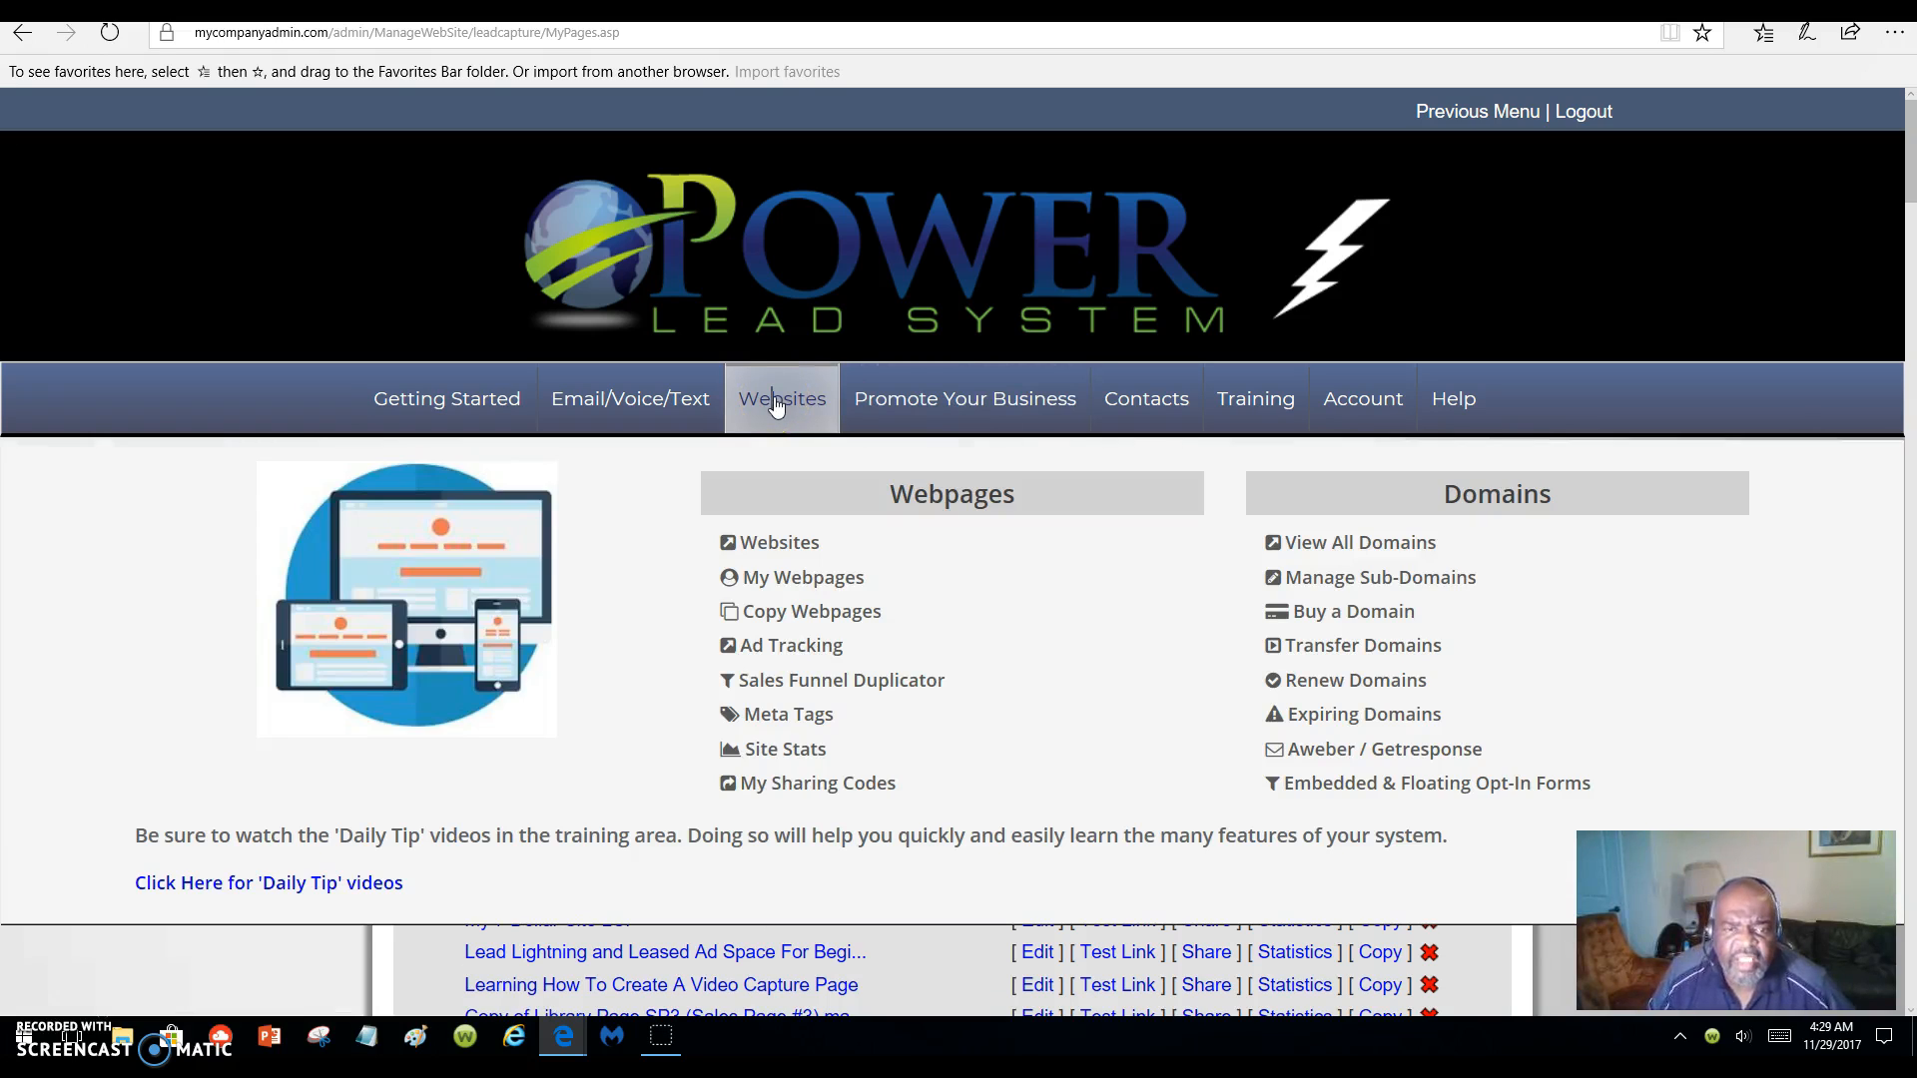